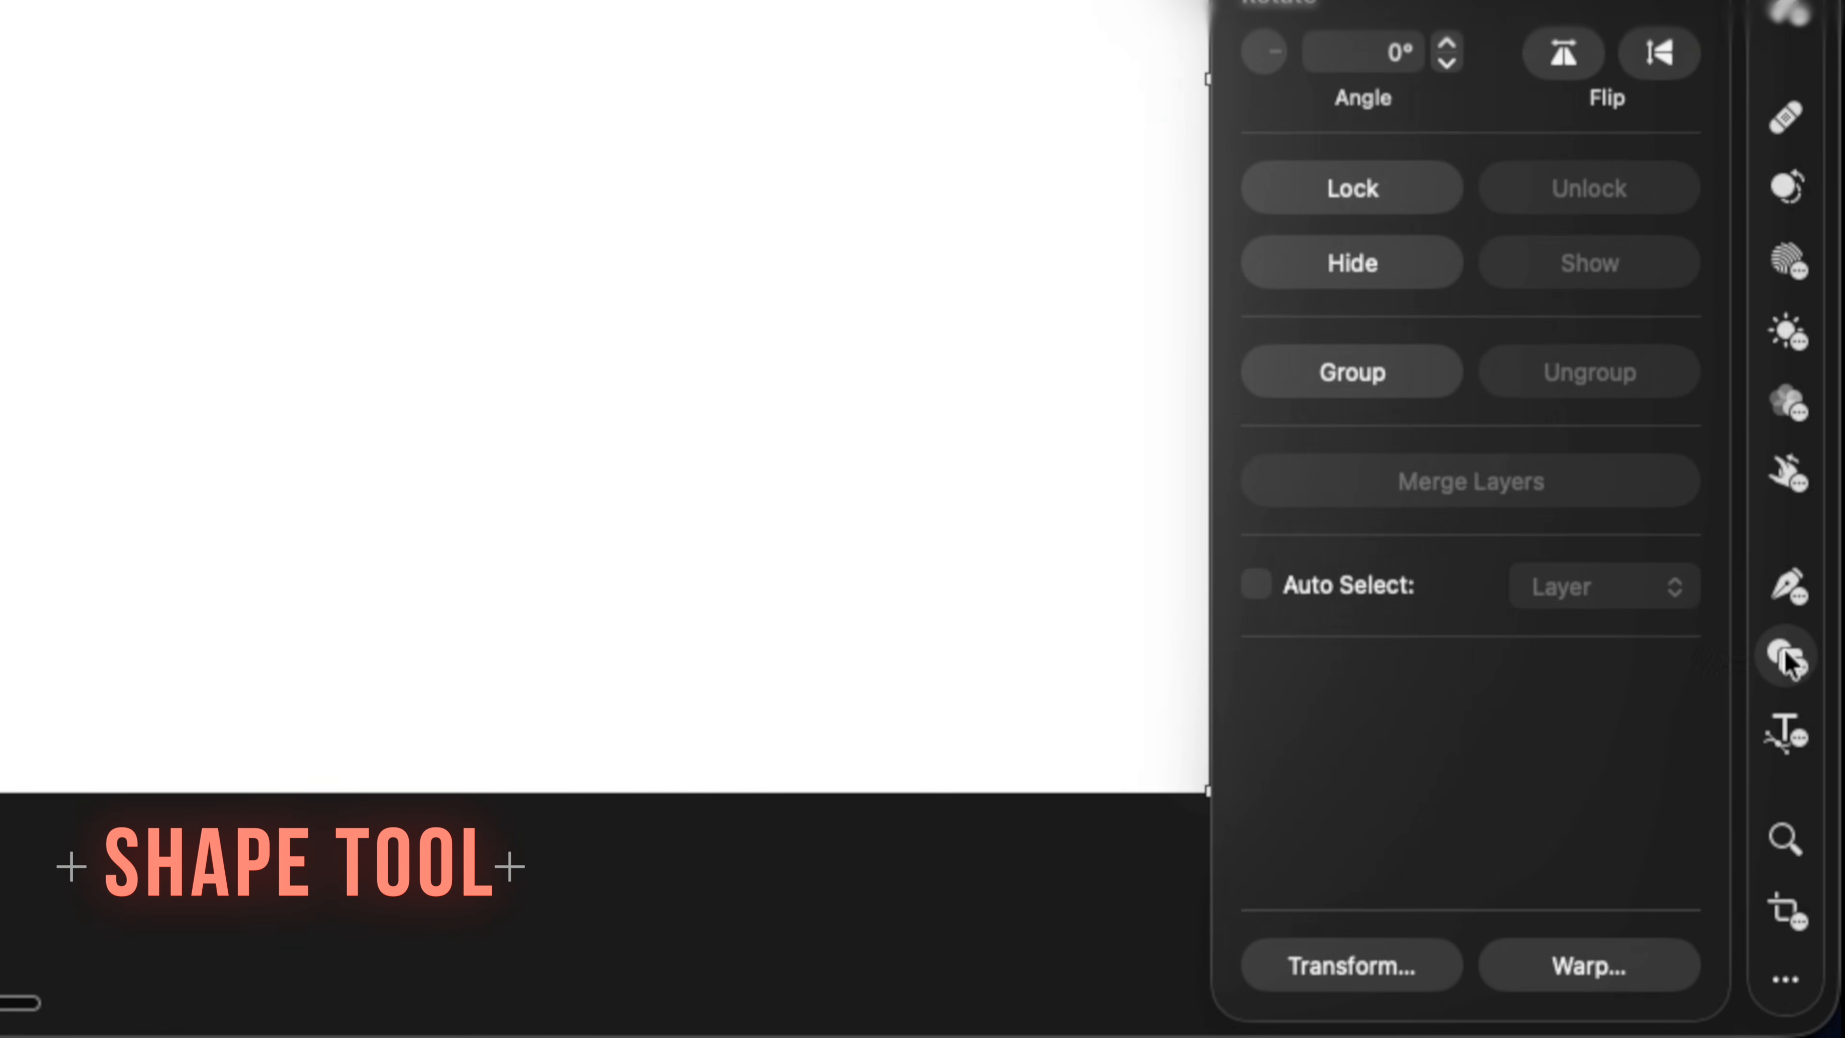
# Browse the Shape tool's preset collections from Basic through Holiday to see which shapes are available.
pyautogui.click(1786, 657)
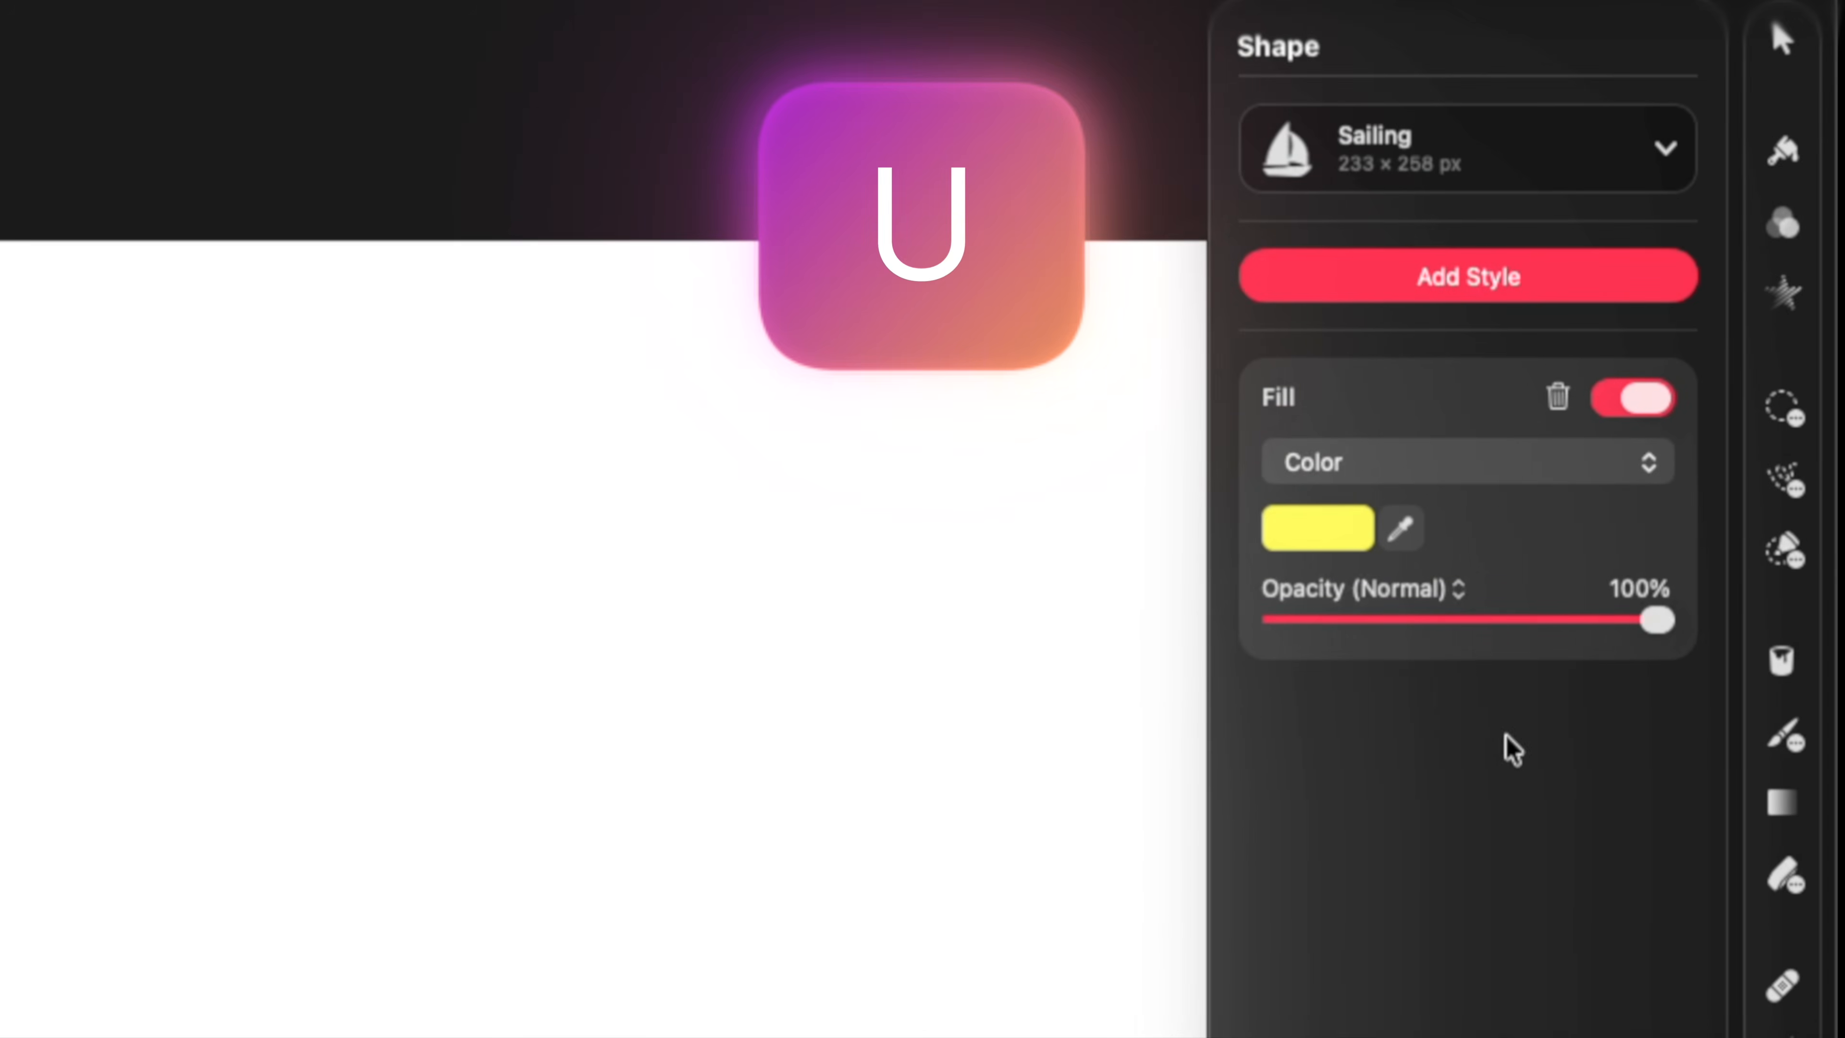
pyautogui.click(1533, 156)
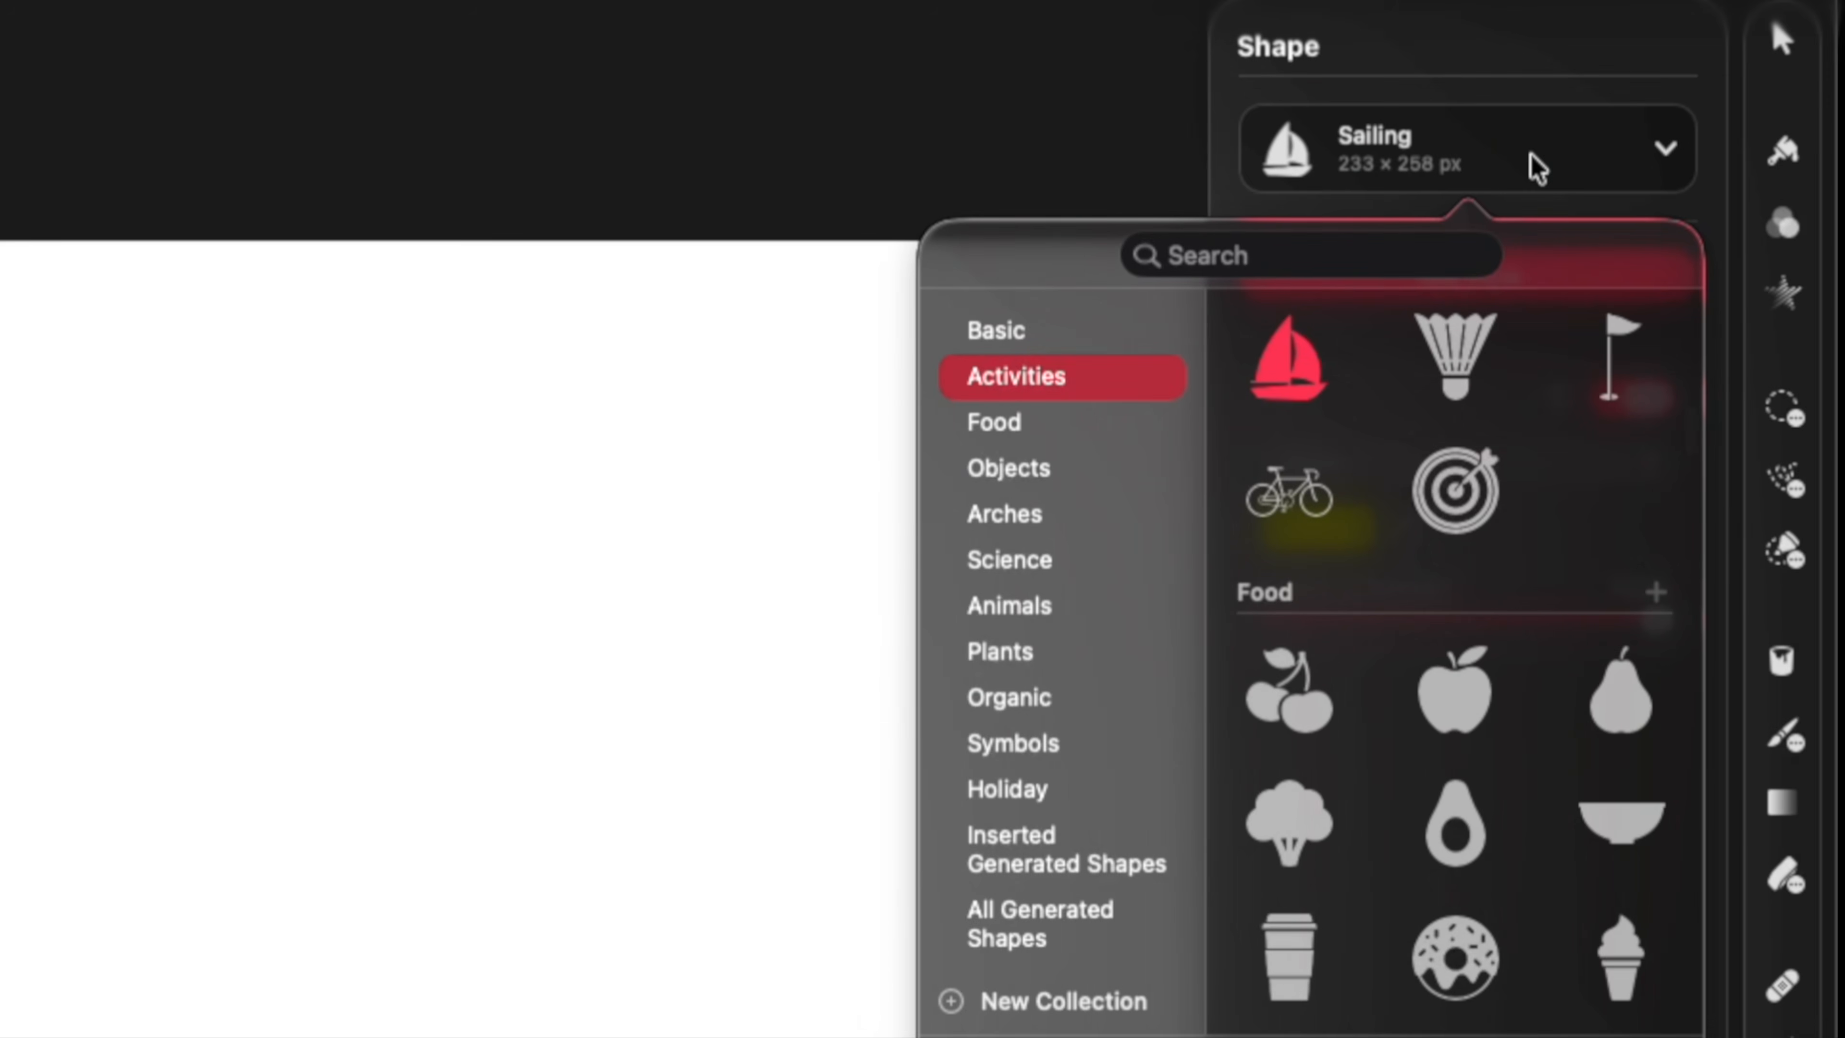
pyautogui.click(1109, 341)
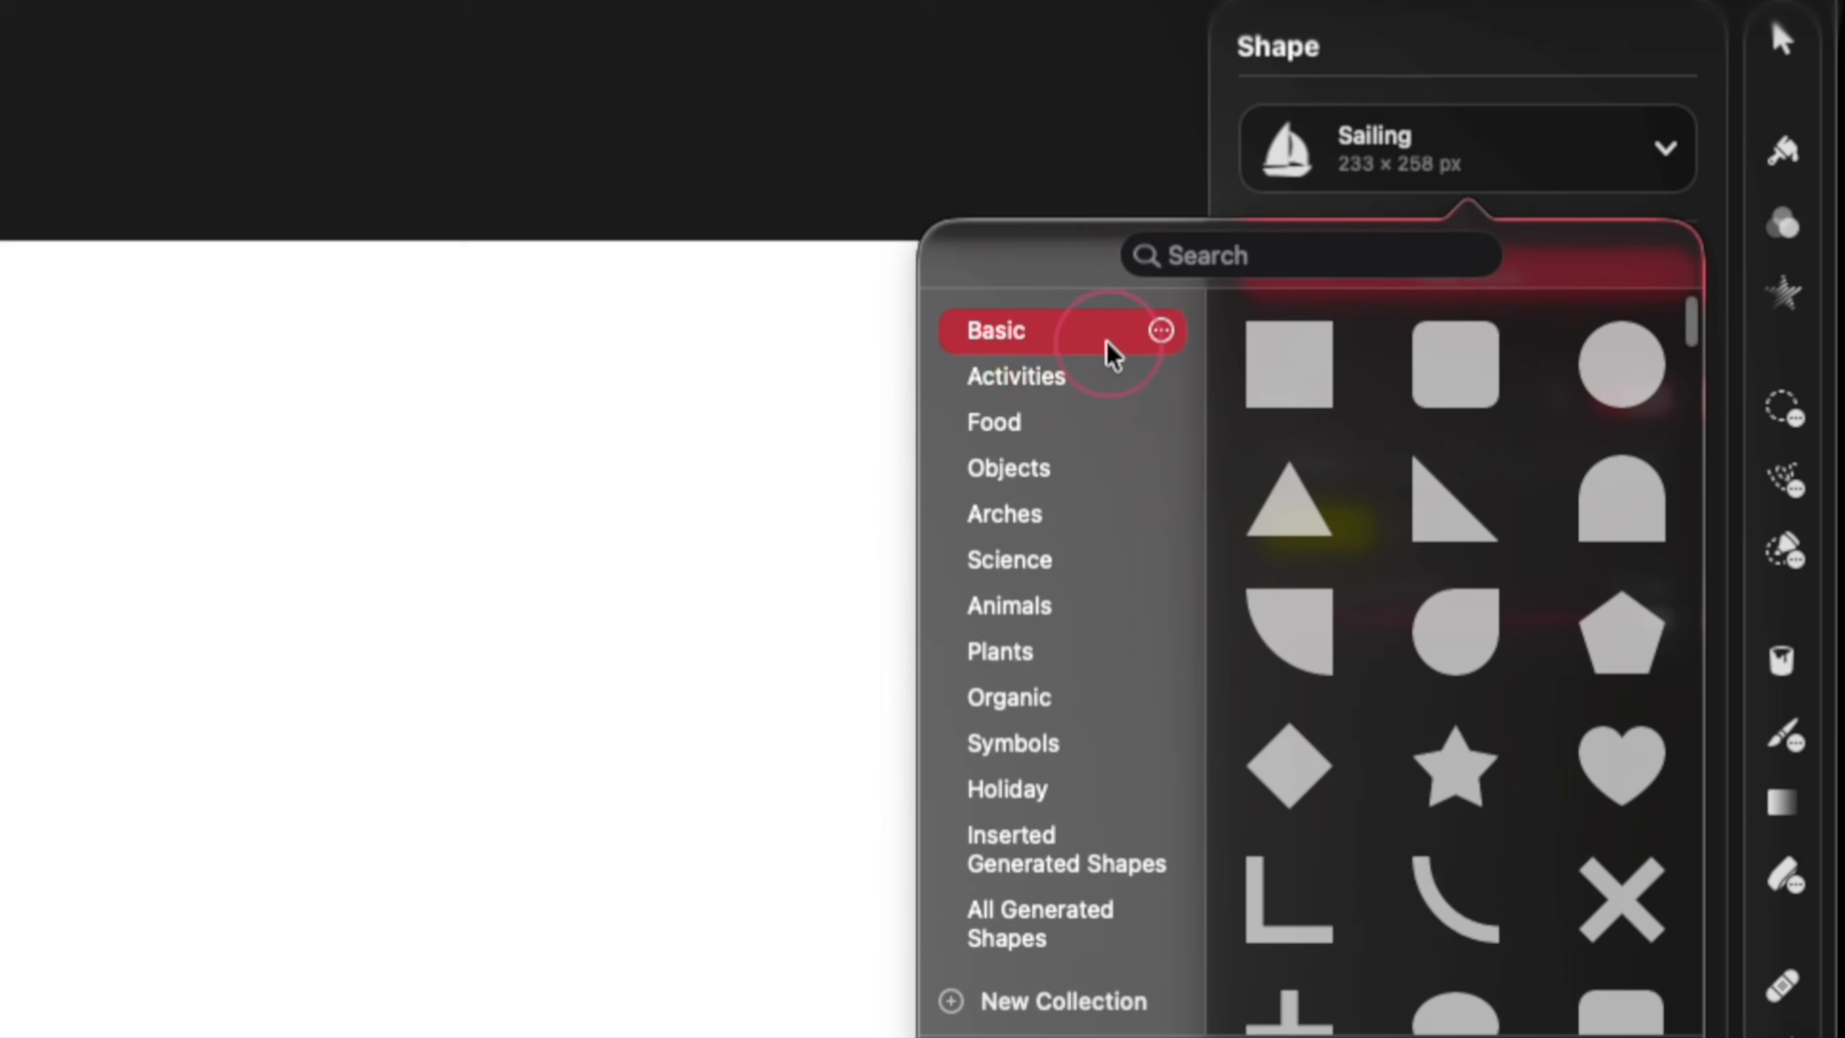
pyautogui.scroll(-7, 1352, 475)
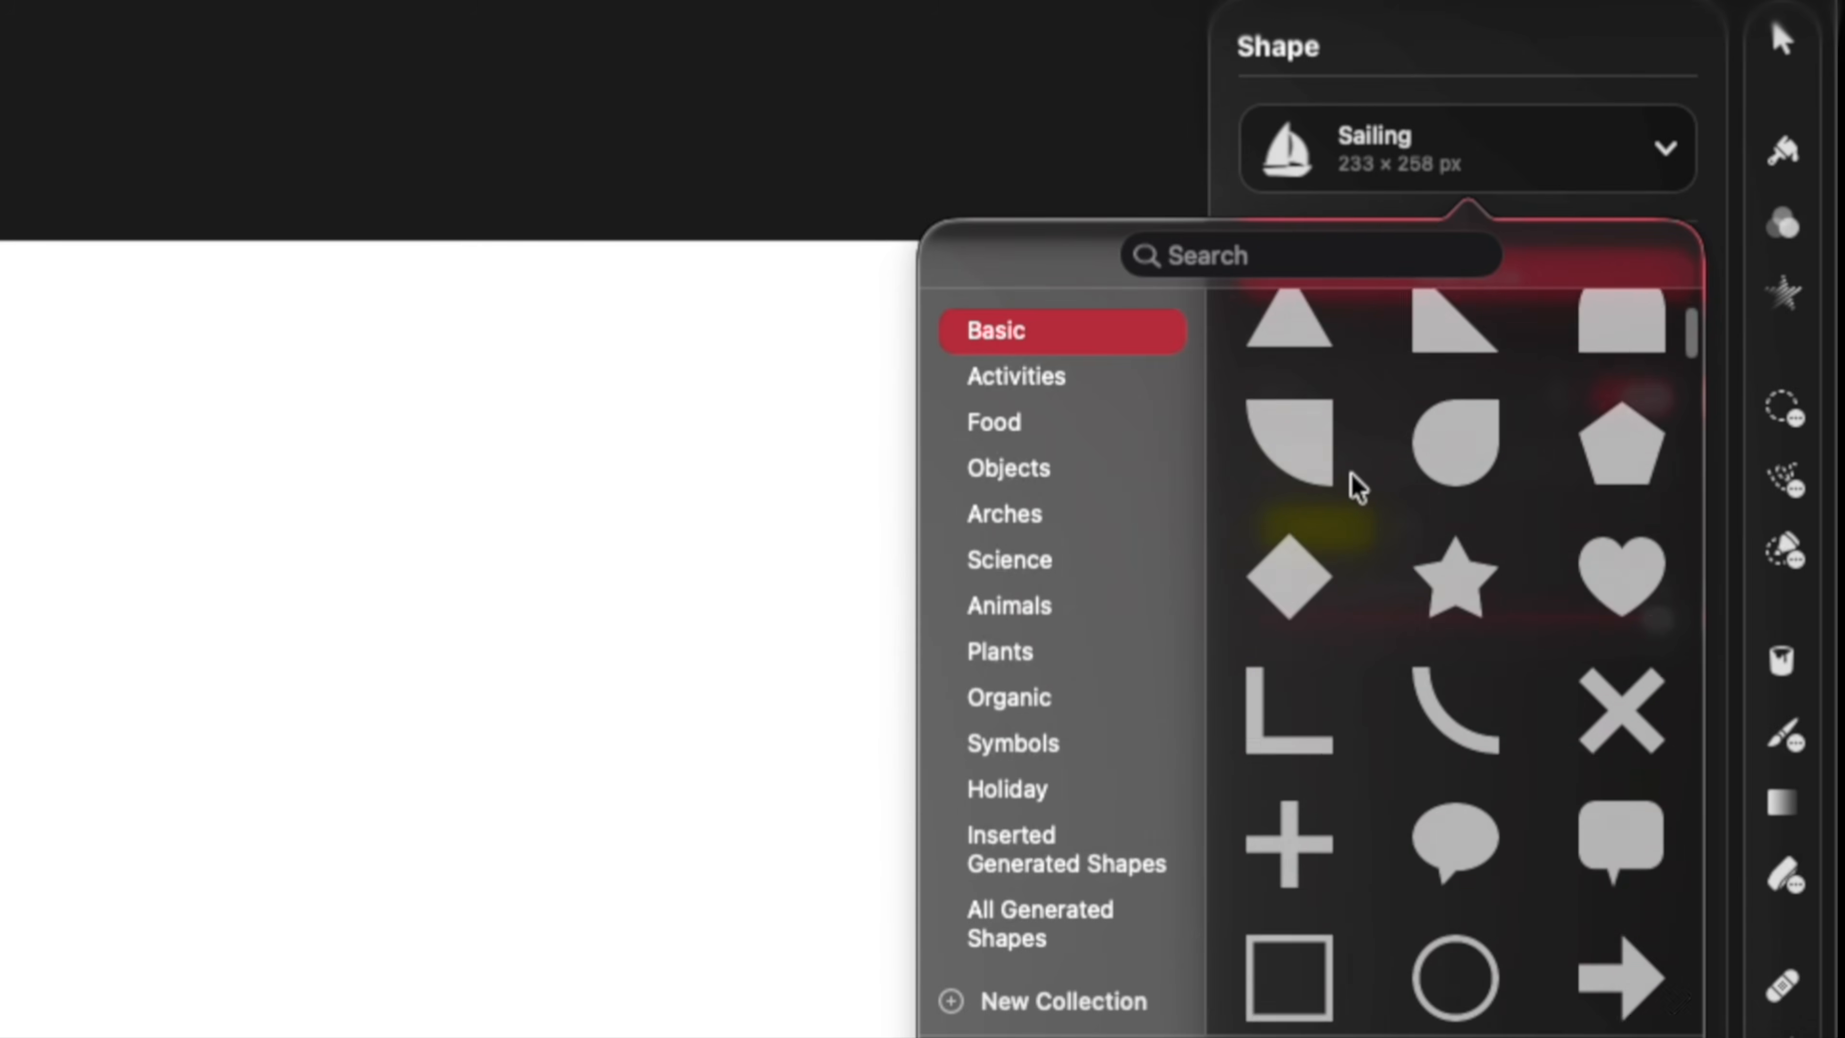
pyautogui.scroll(-3, 1352, 475)
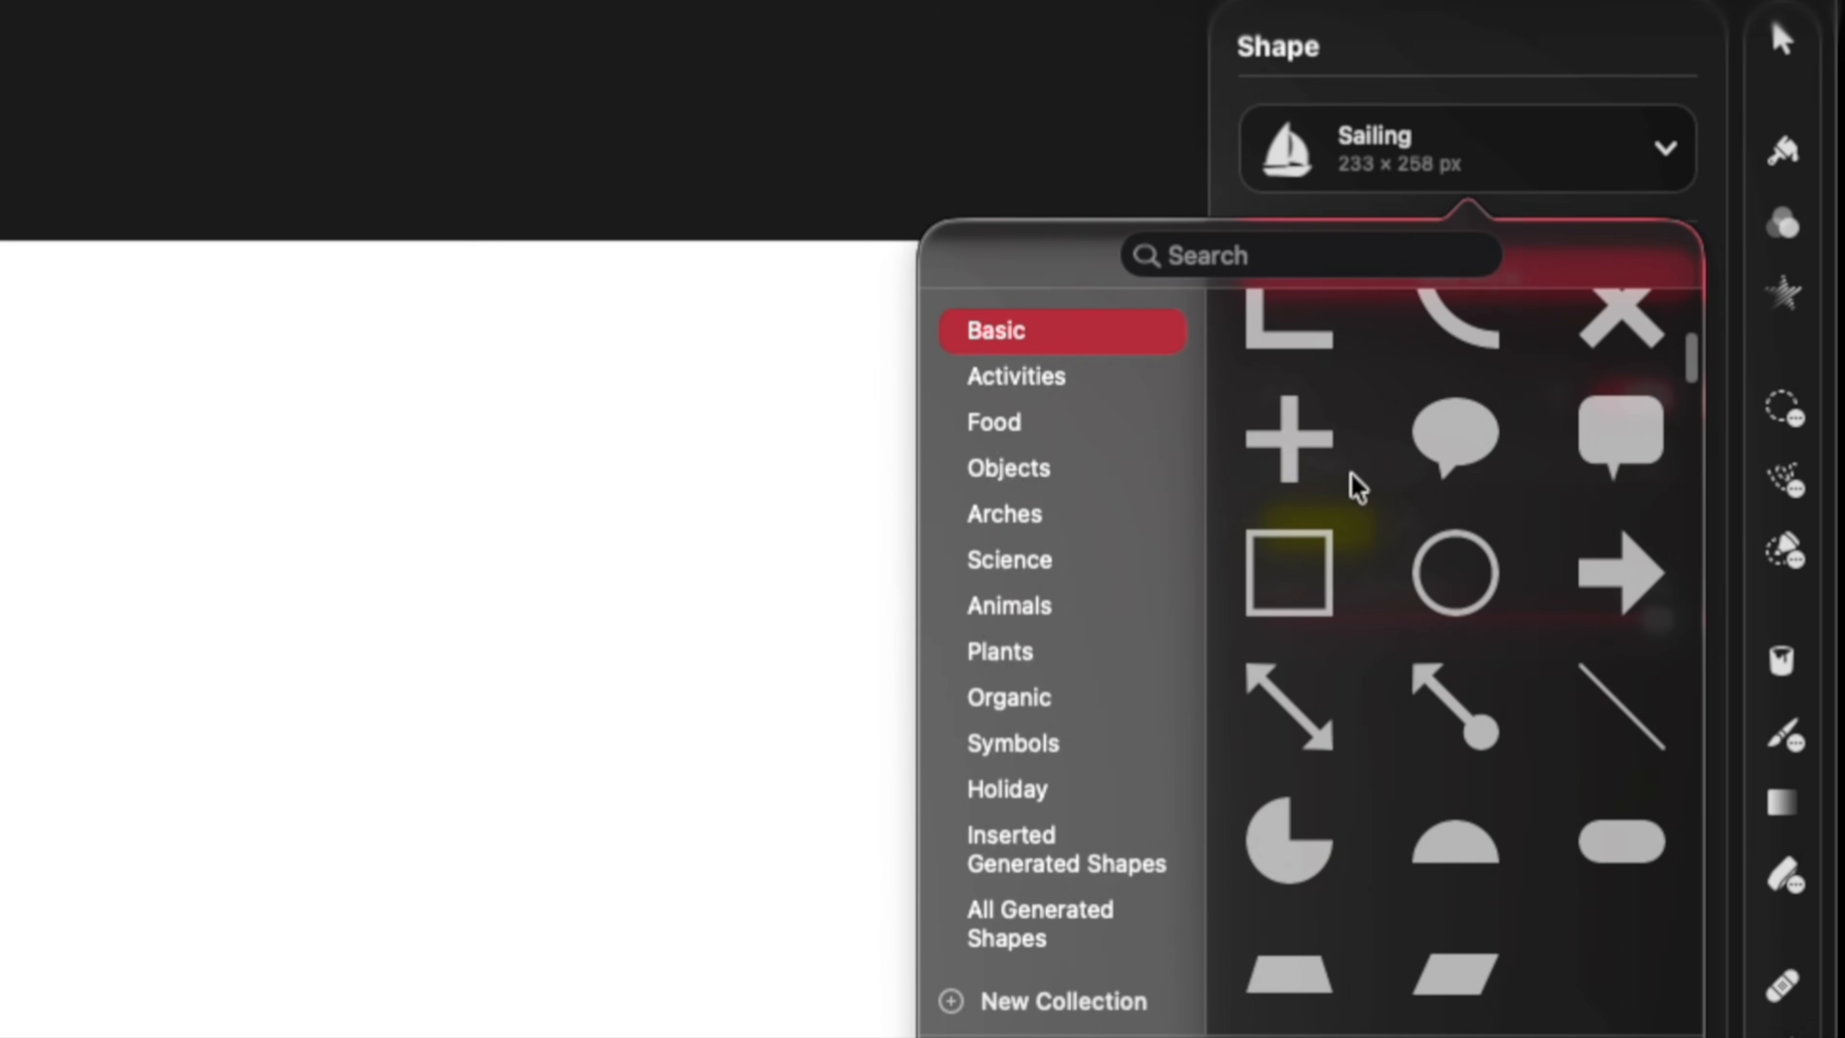
pyautogui.scroll(4, 1350, 473)
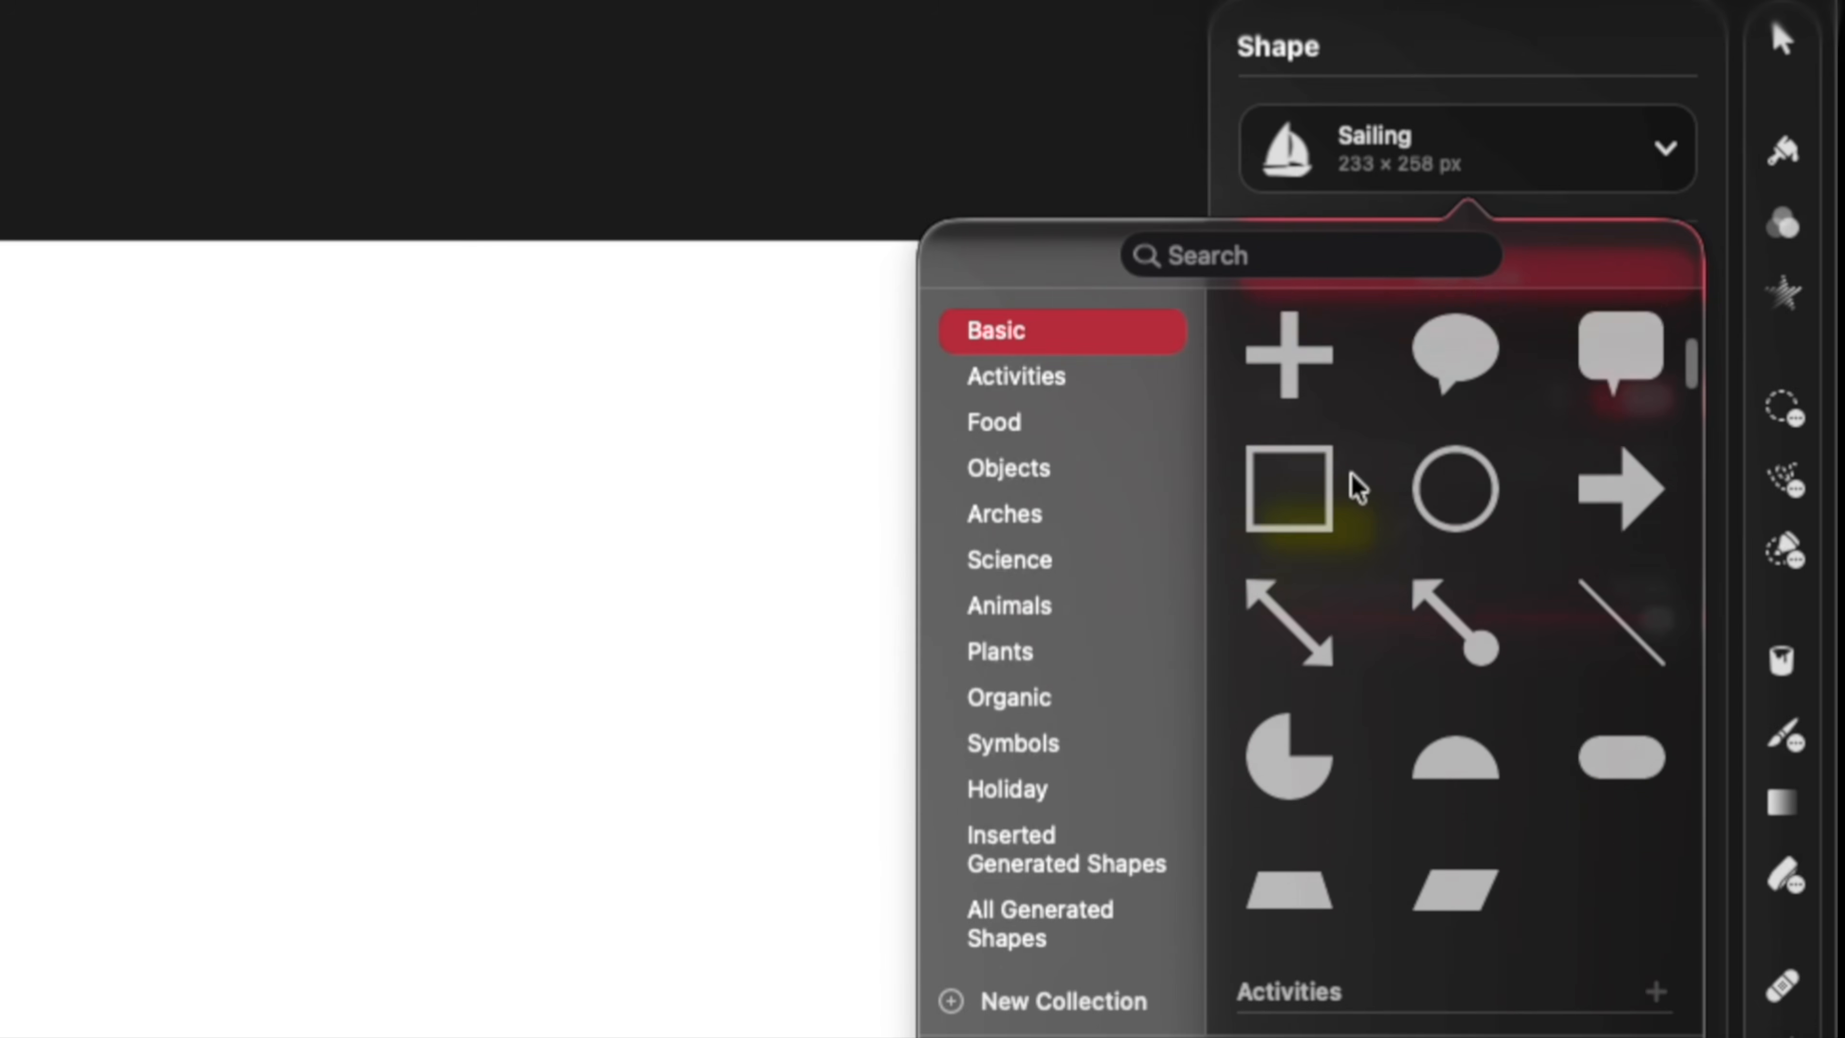
pyautogui.click(1044, 464)
pyautogui.click(1045, 514)
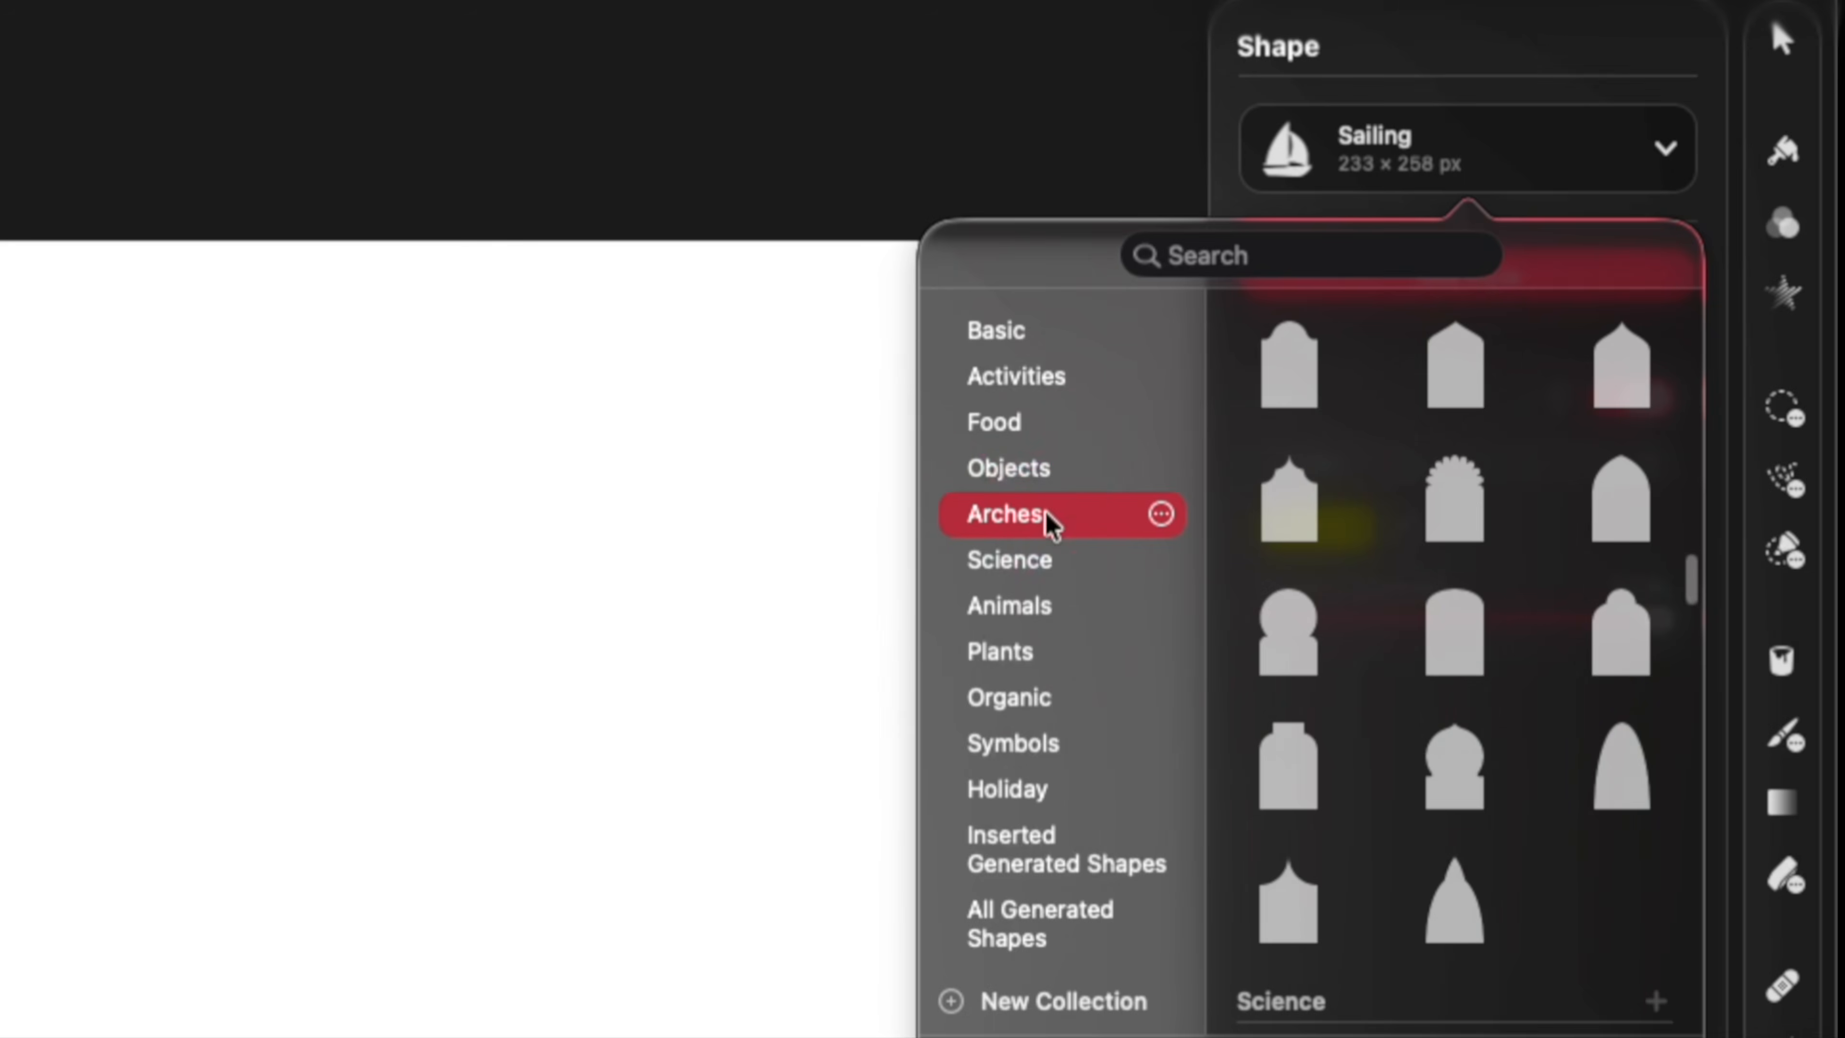
pyautogui.click(1042, 578)
pyautogui.click(1042, 611)
pyautogui.click(1046, 665)
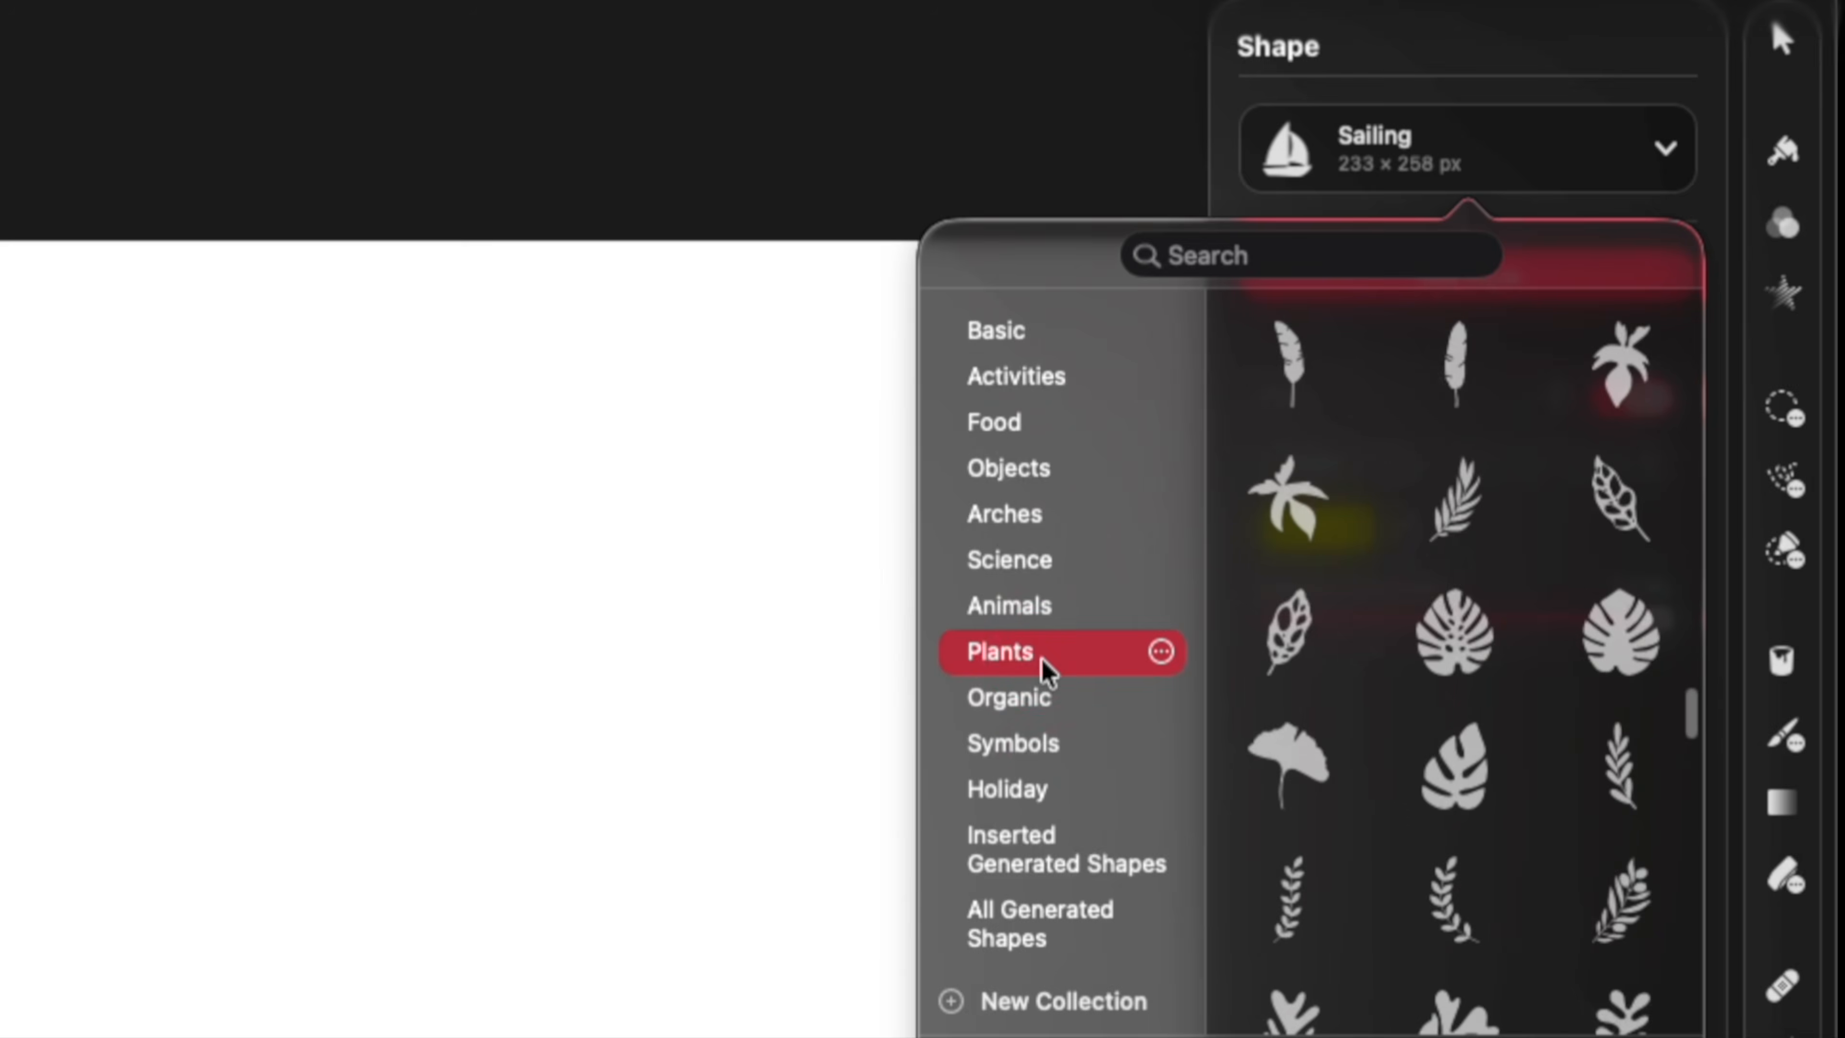
pyautogui.click(1047, 705)
pyautogui.click(1040, 739)
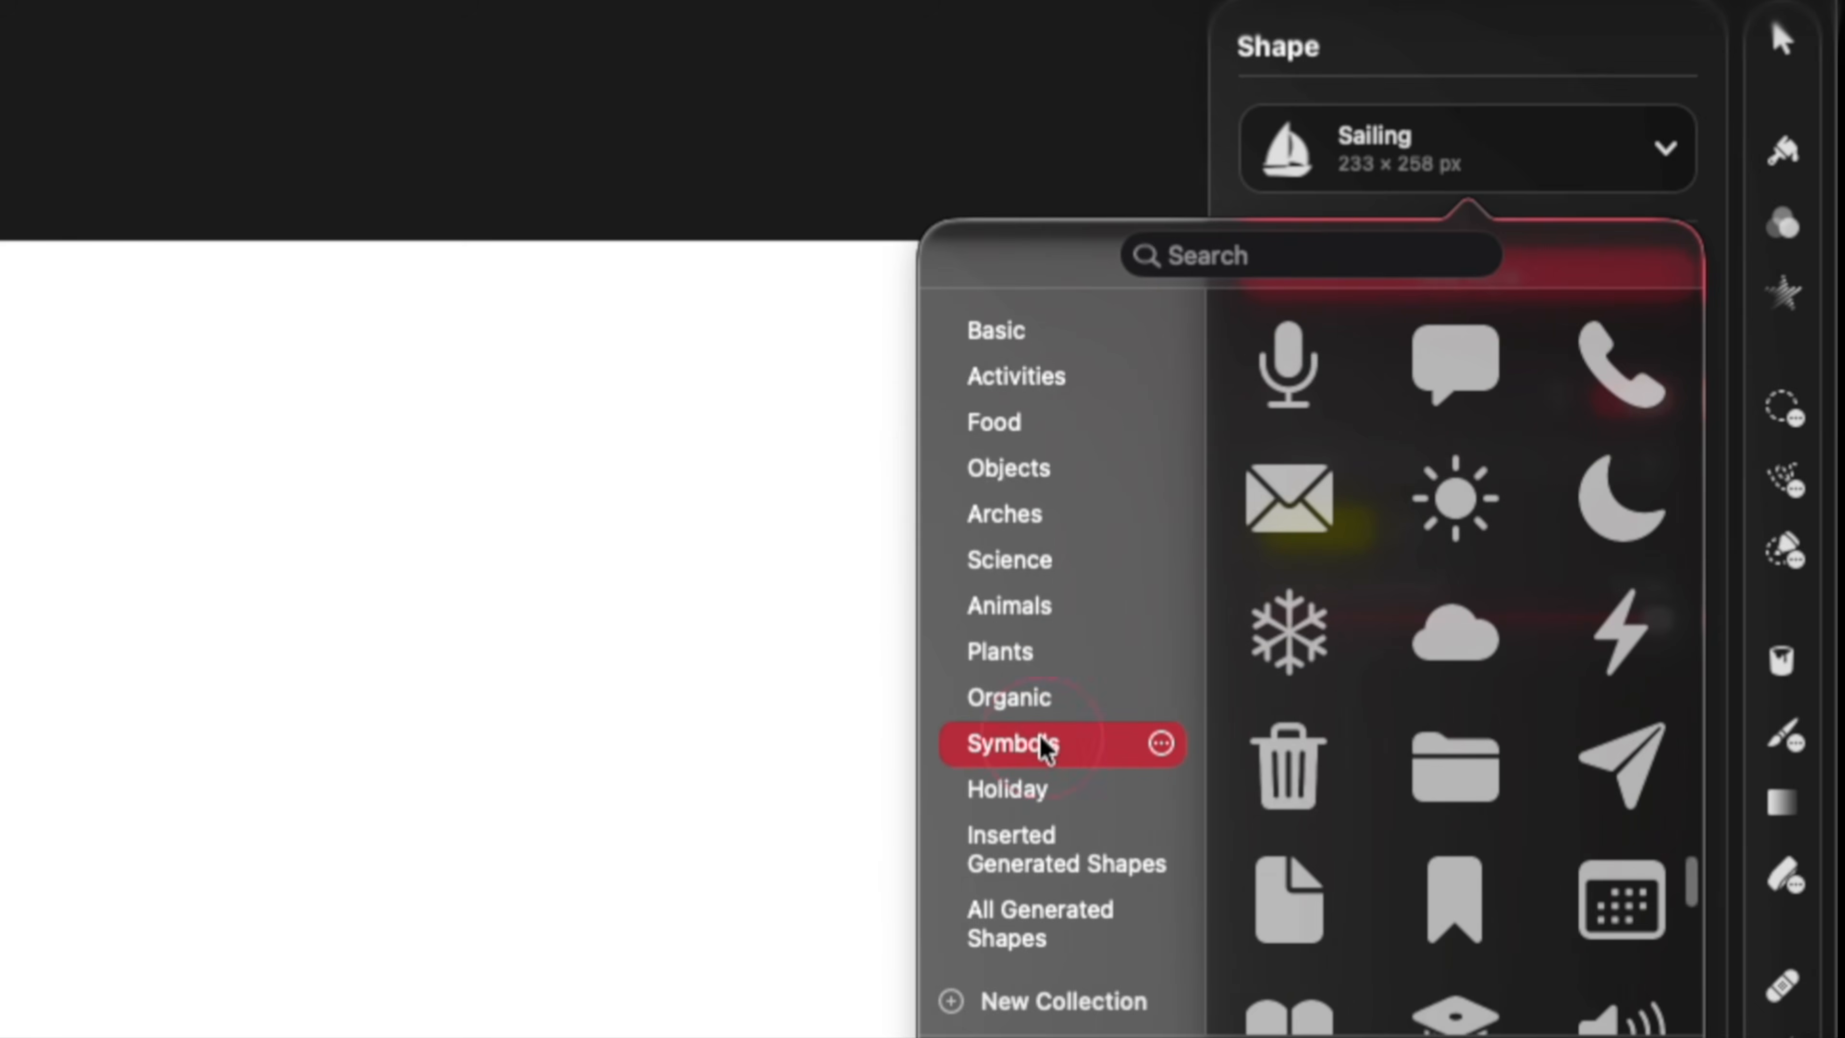
pyautogui.click(1040, 773)
# Pick the Star from the Basic shapes and draw it about 1471 × 1484 px in the middle of the canvas.
pyautogui.click(1046, 342)
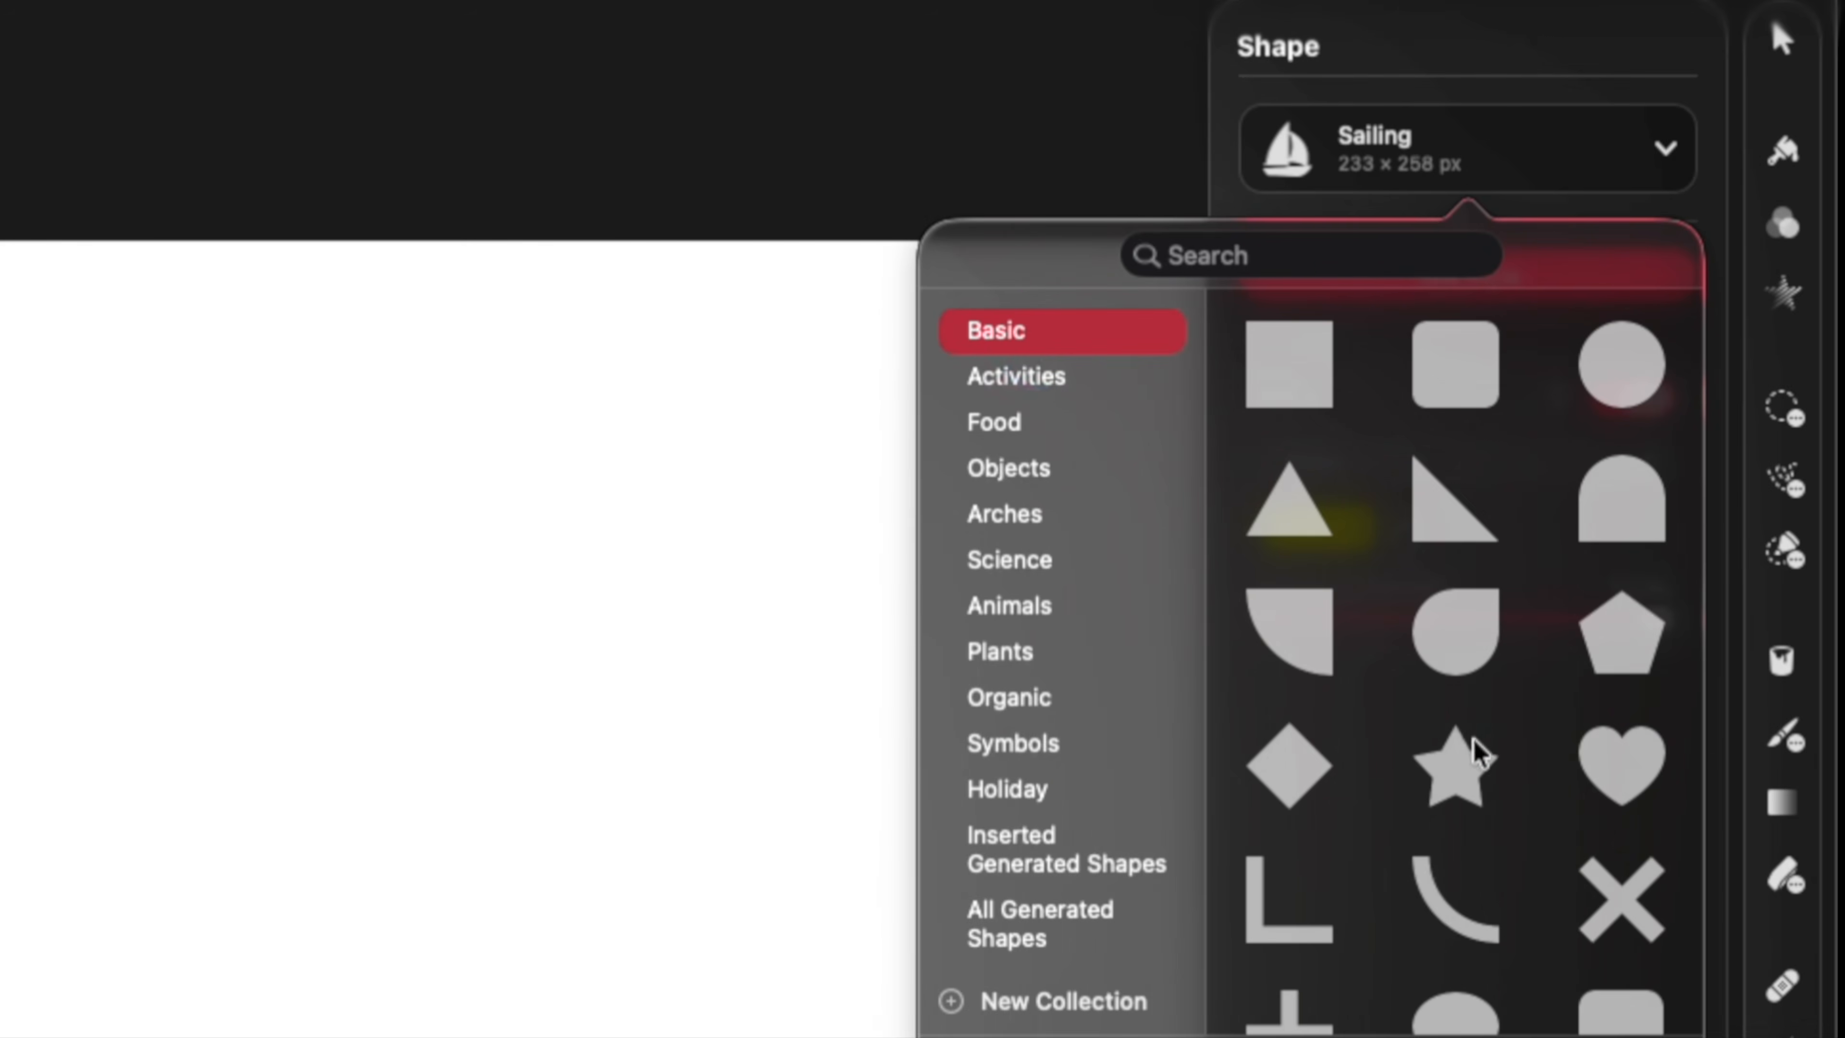
pyautogui.click(1461, 786)
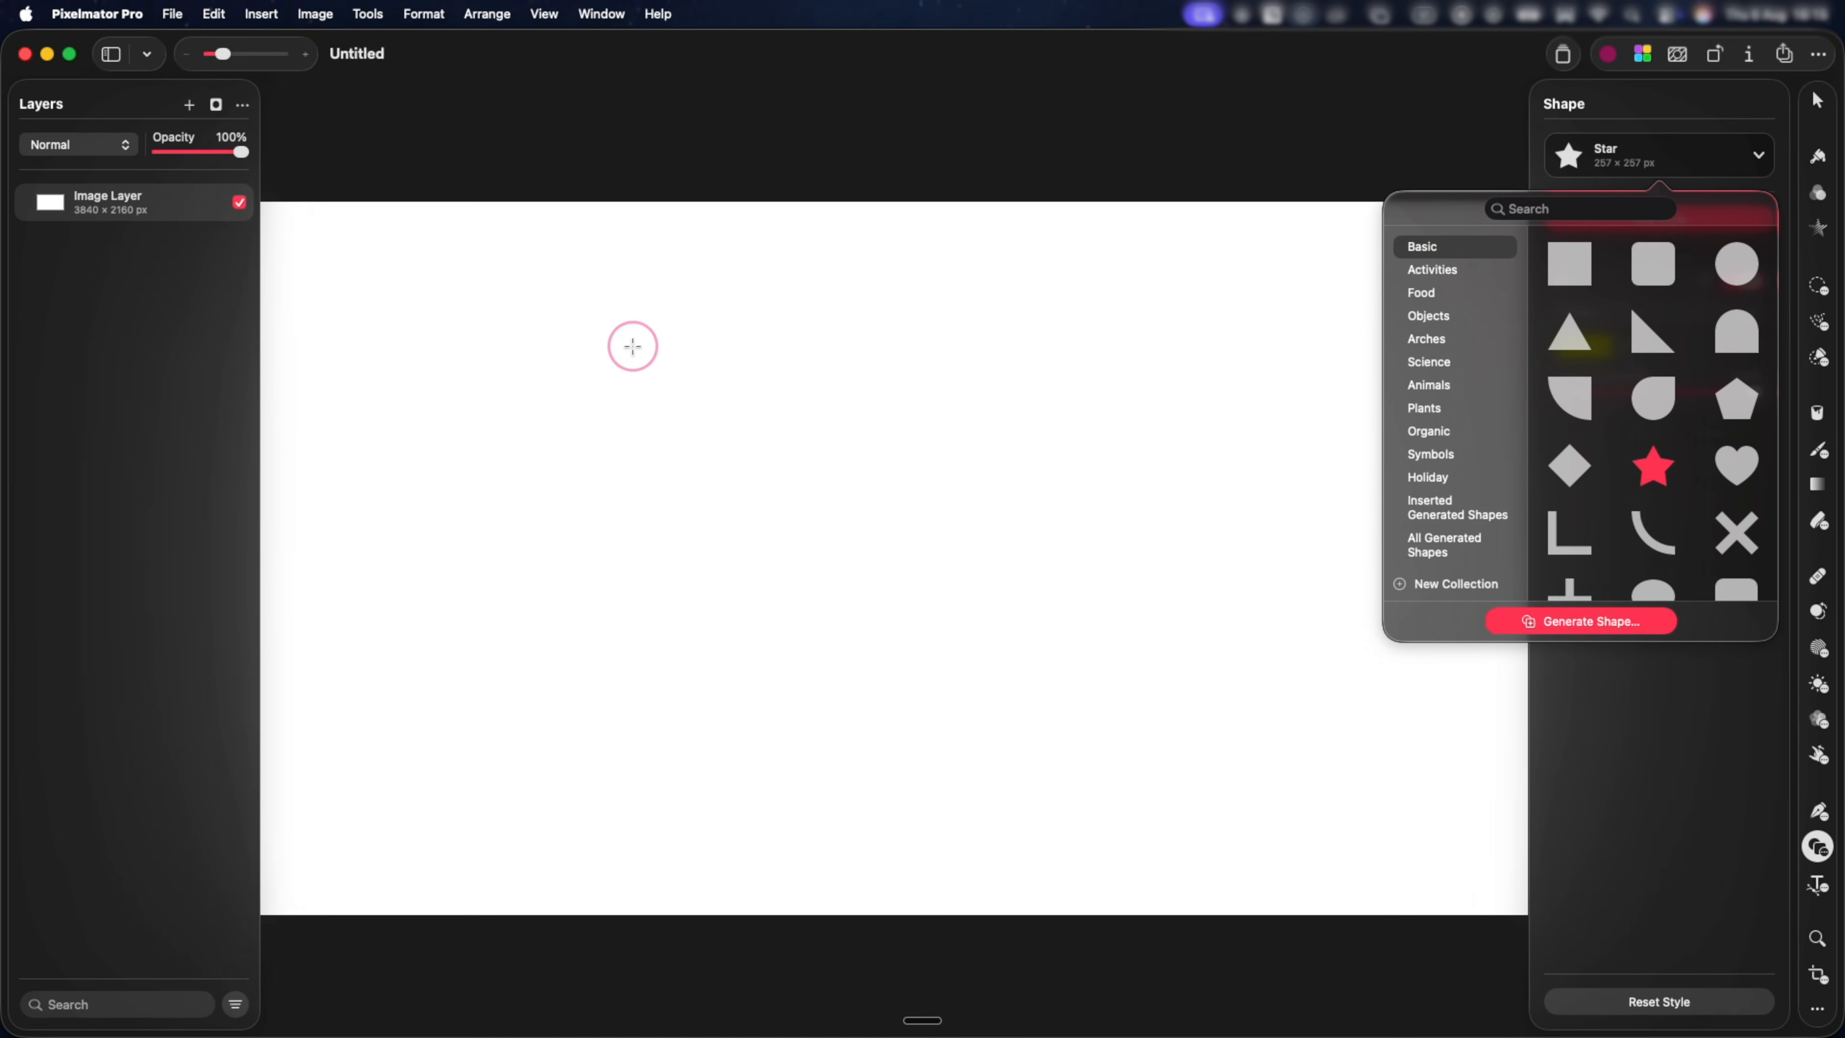
pyautogui.moveTo(630, 342); pyautogui.dragTo(1167, 777)
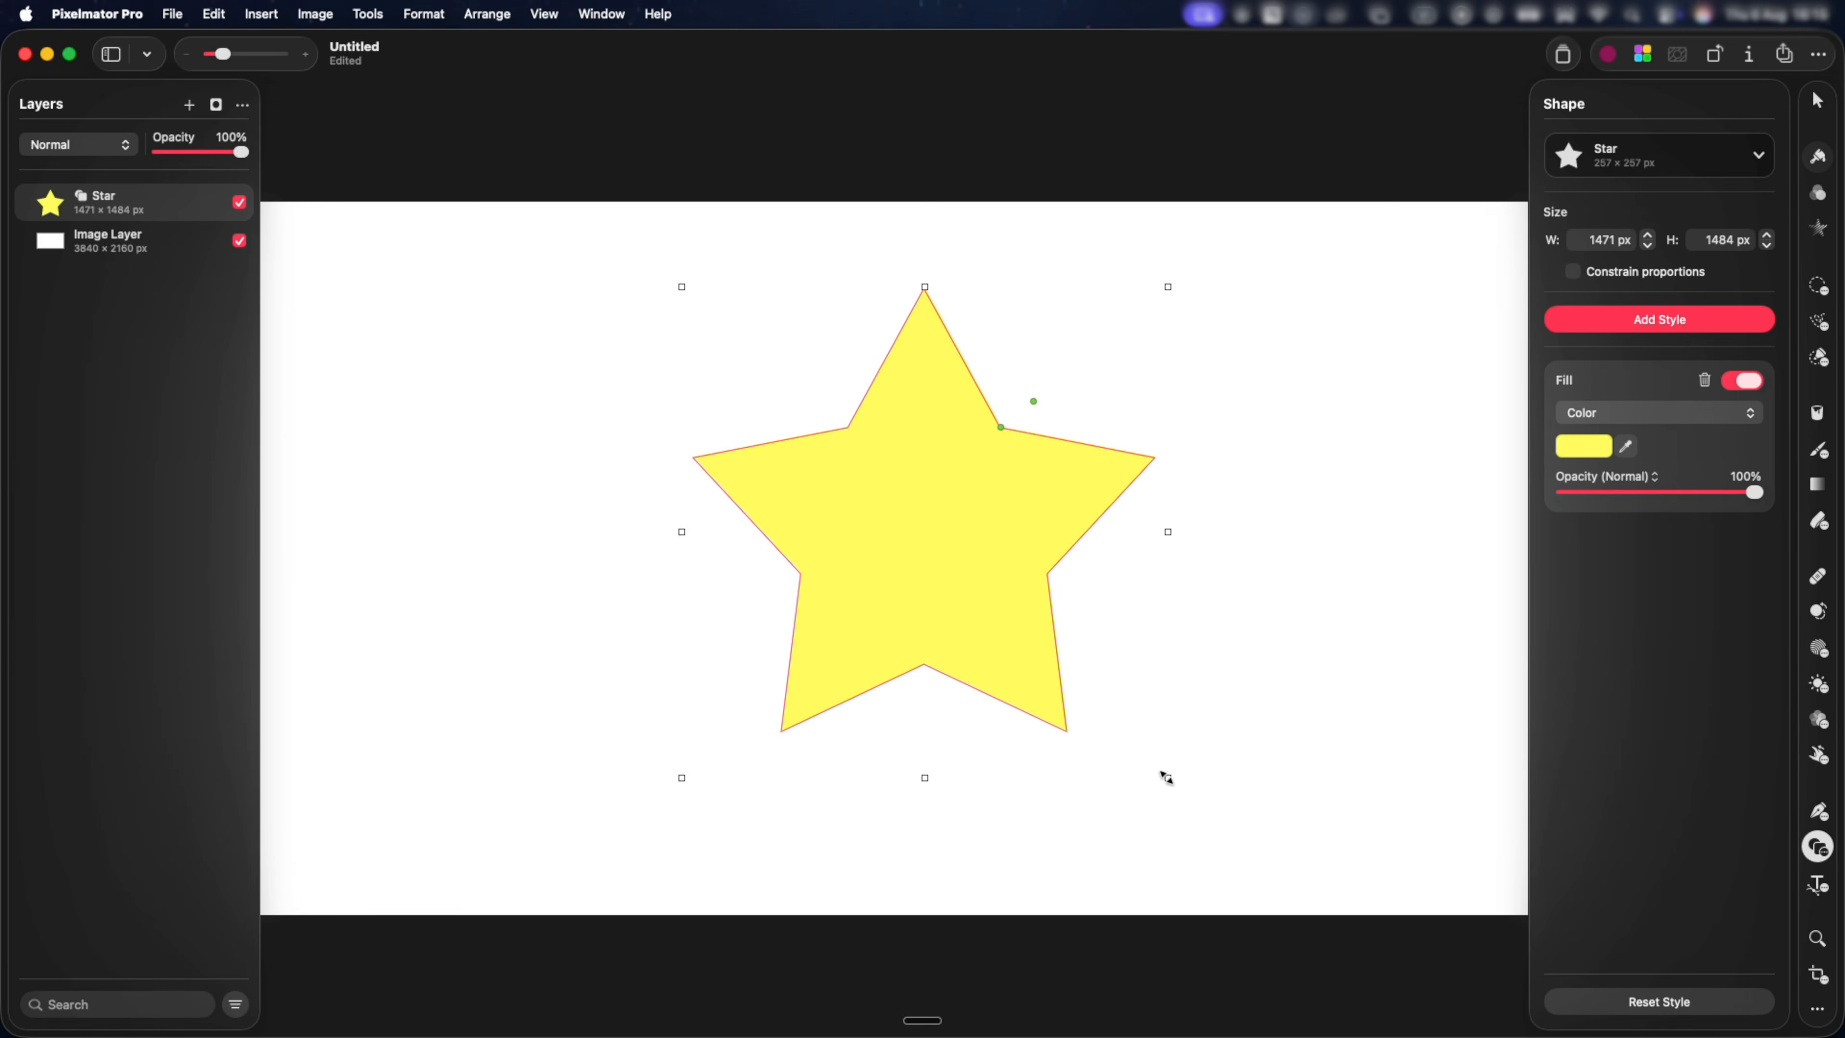
pyautogui.press('shift')
# Change the star's fill colour to coral red FF7E67.
pyautogui.press('s')
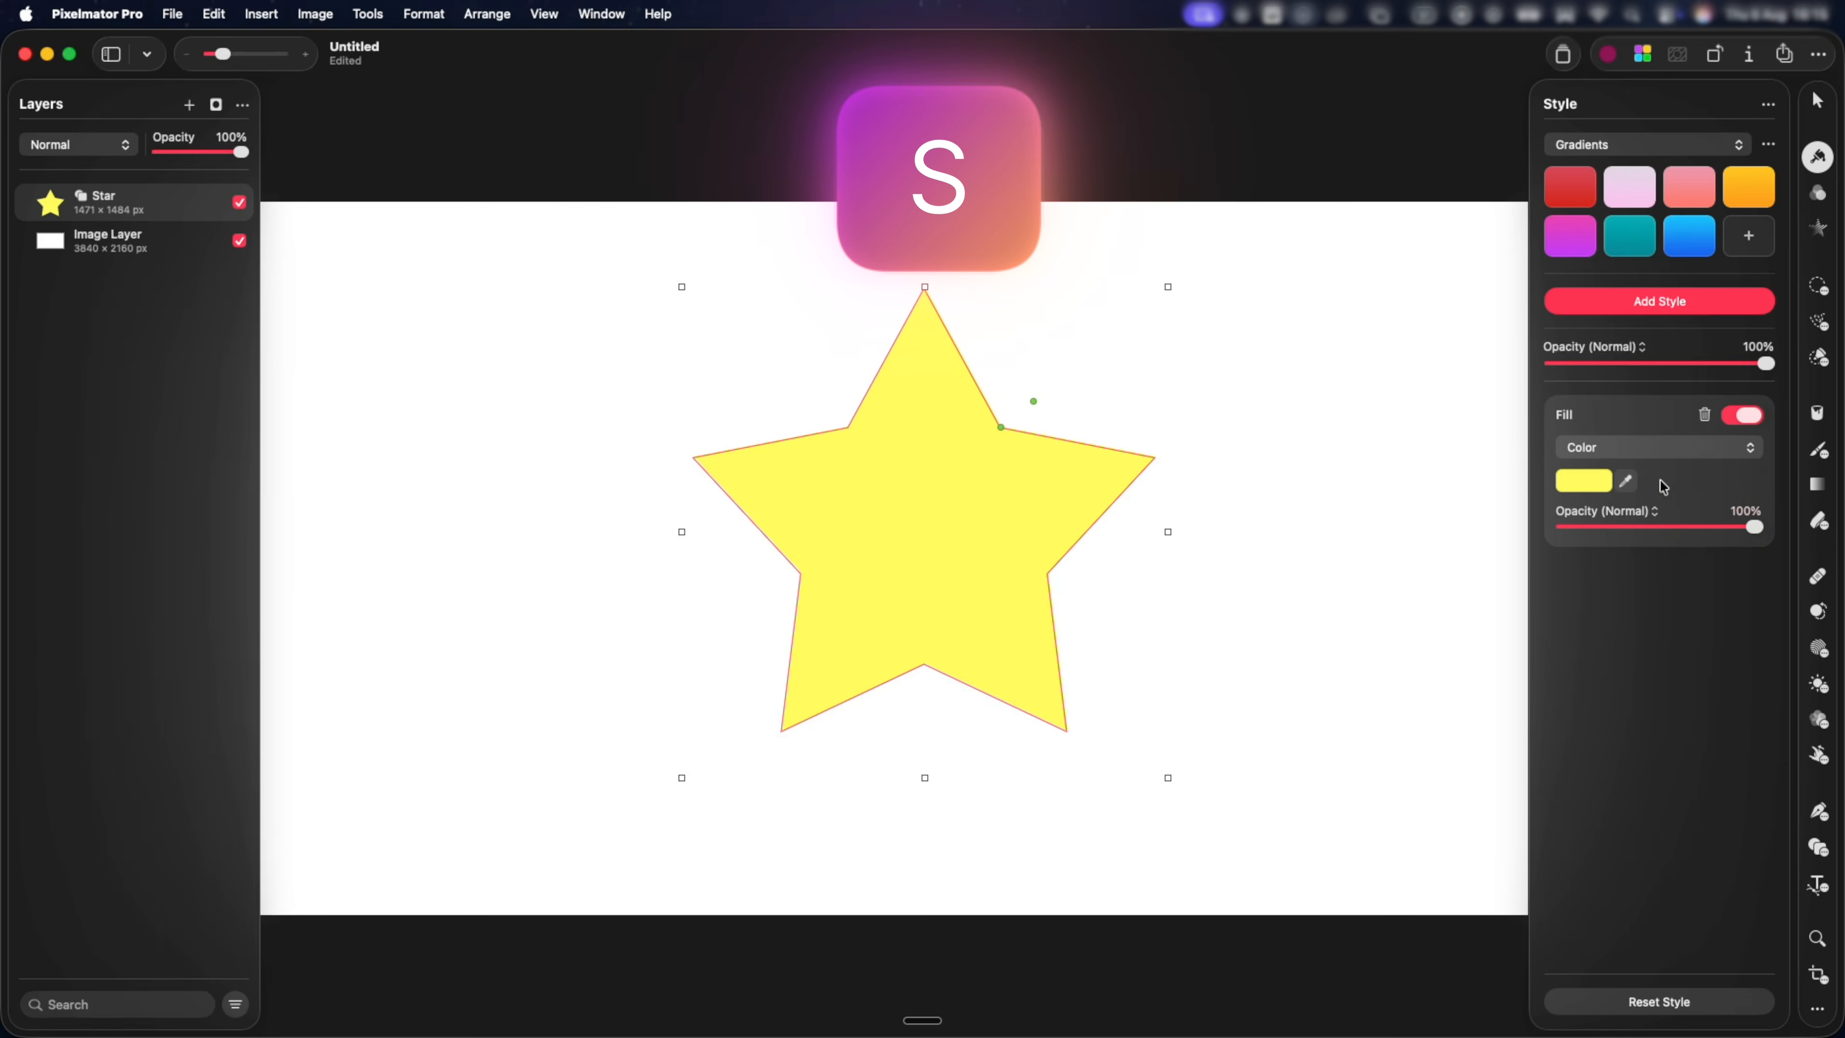
pyautogui.click(1601, 482)
pyautogui.moveTo(1581, 723)
pyautogui.mouseDown()
pyautogui.moveTo(1619, 723)
pyautogui.moveTo(1550, 723)
pyautogui.mouseUp()
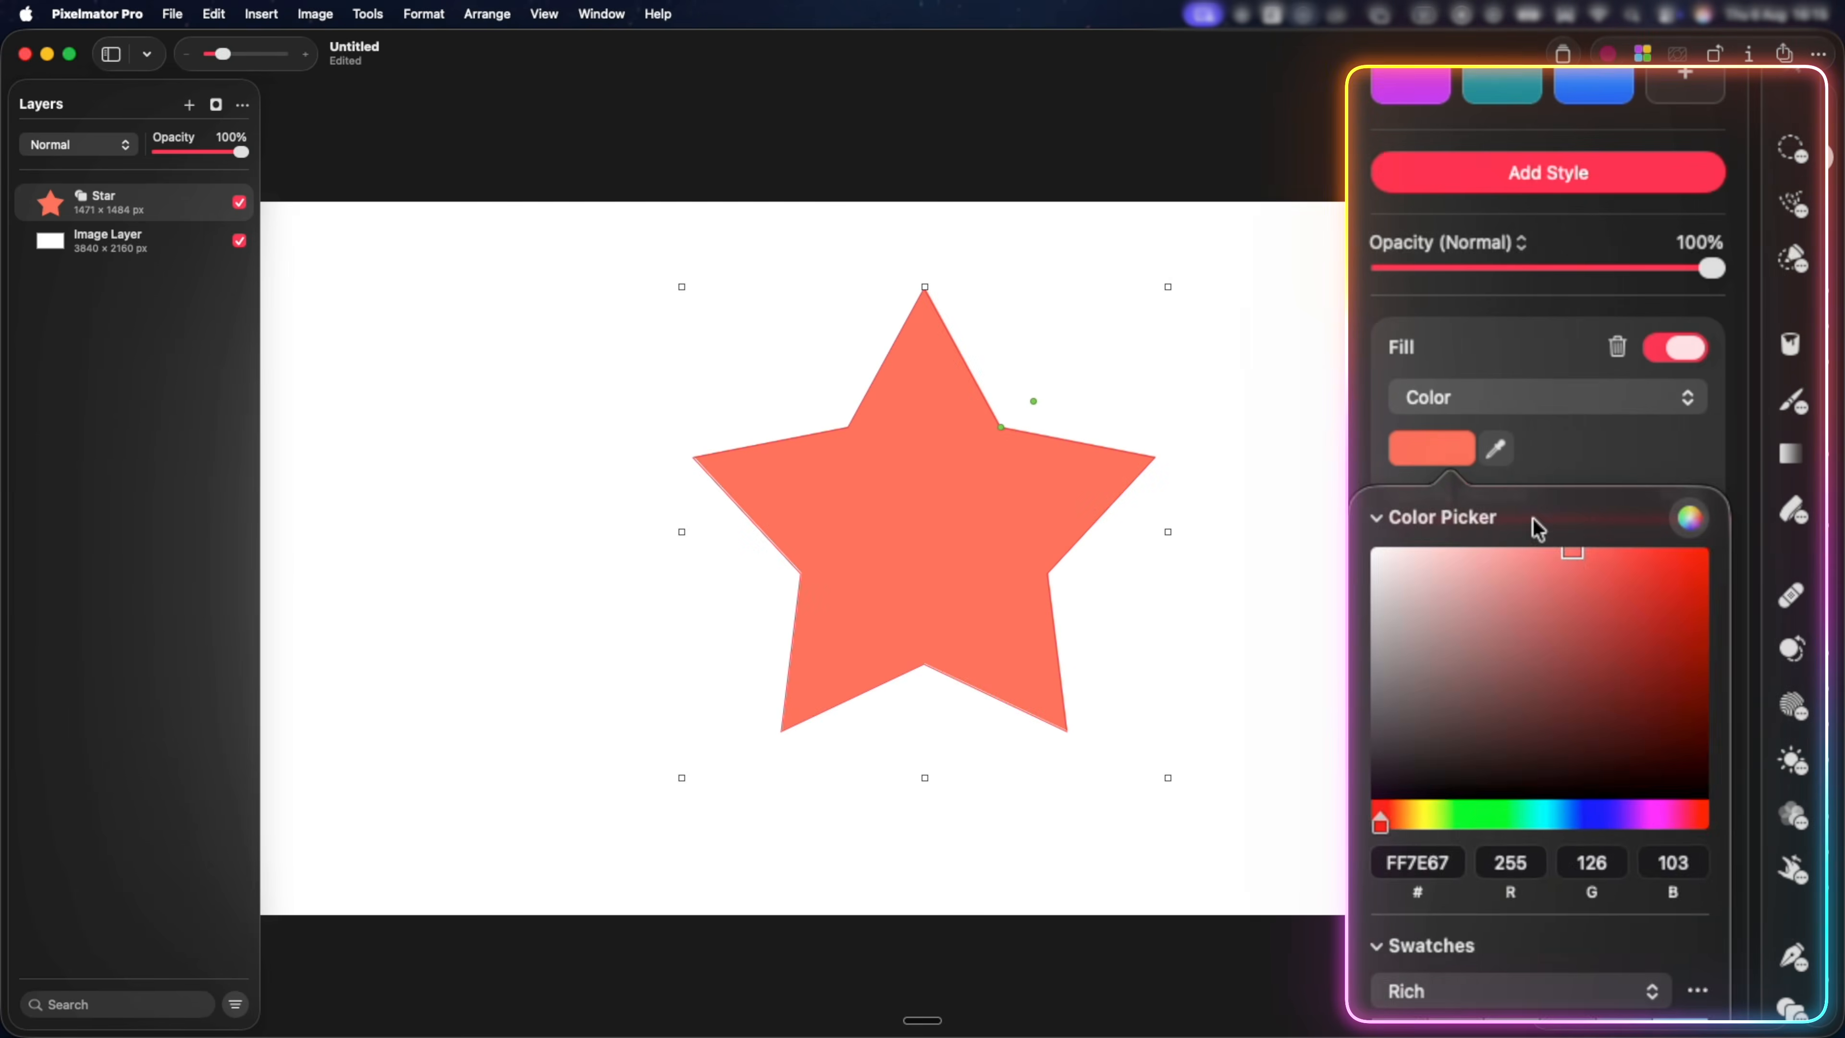
# Add a stroke and a drop shadow to the star.
pyautogui.click(1643, 301)
pyautogui.click(1639, 176)
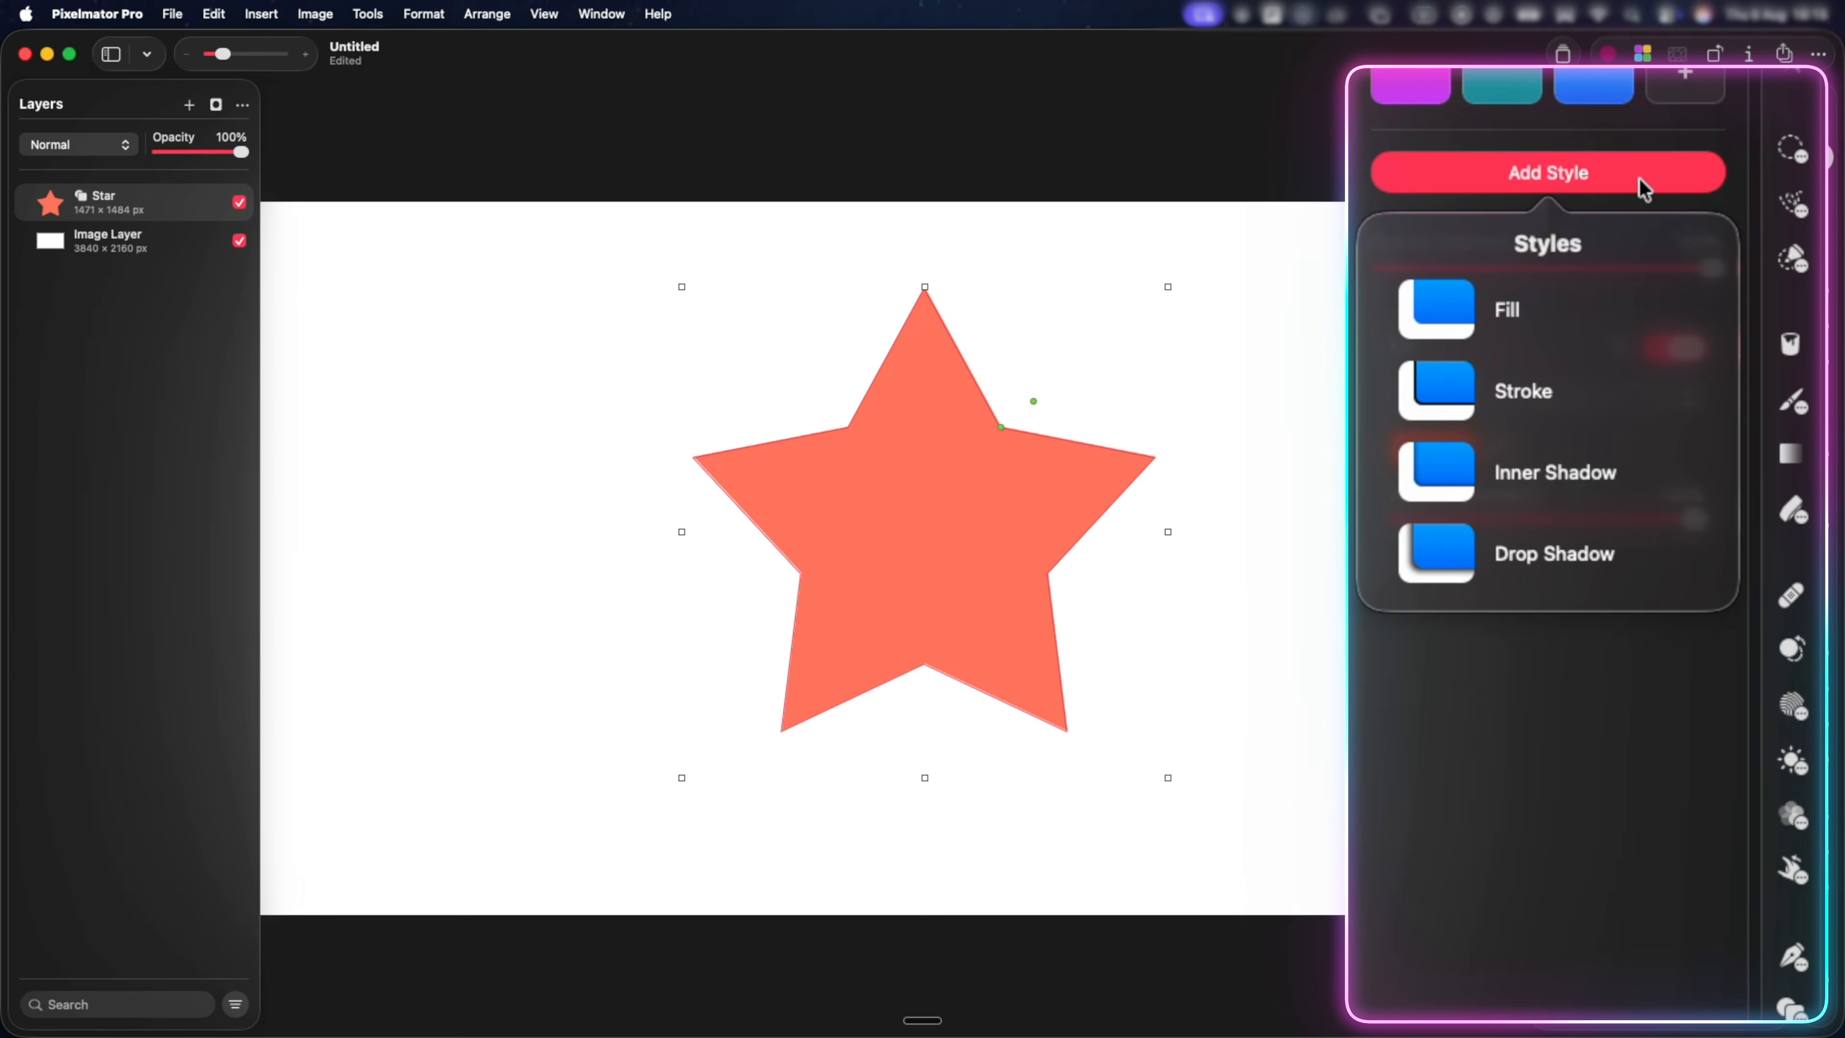
pyautogui.click(1571, 367)
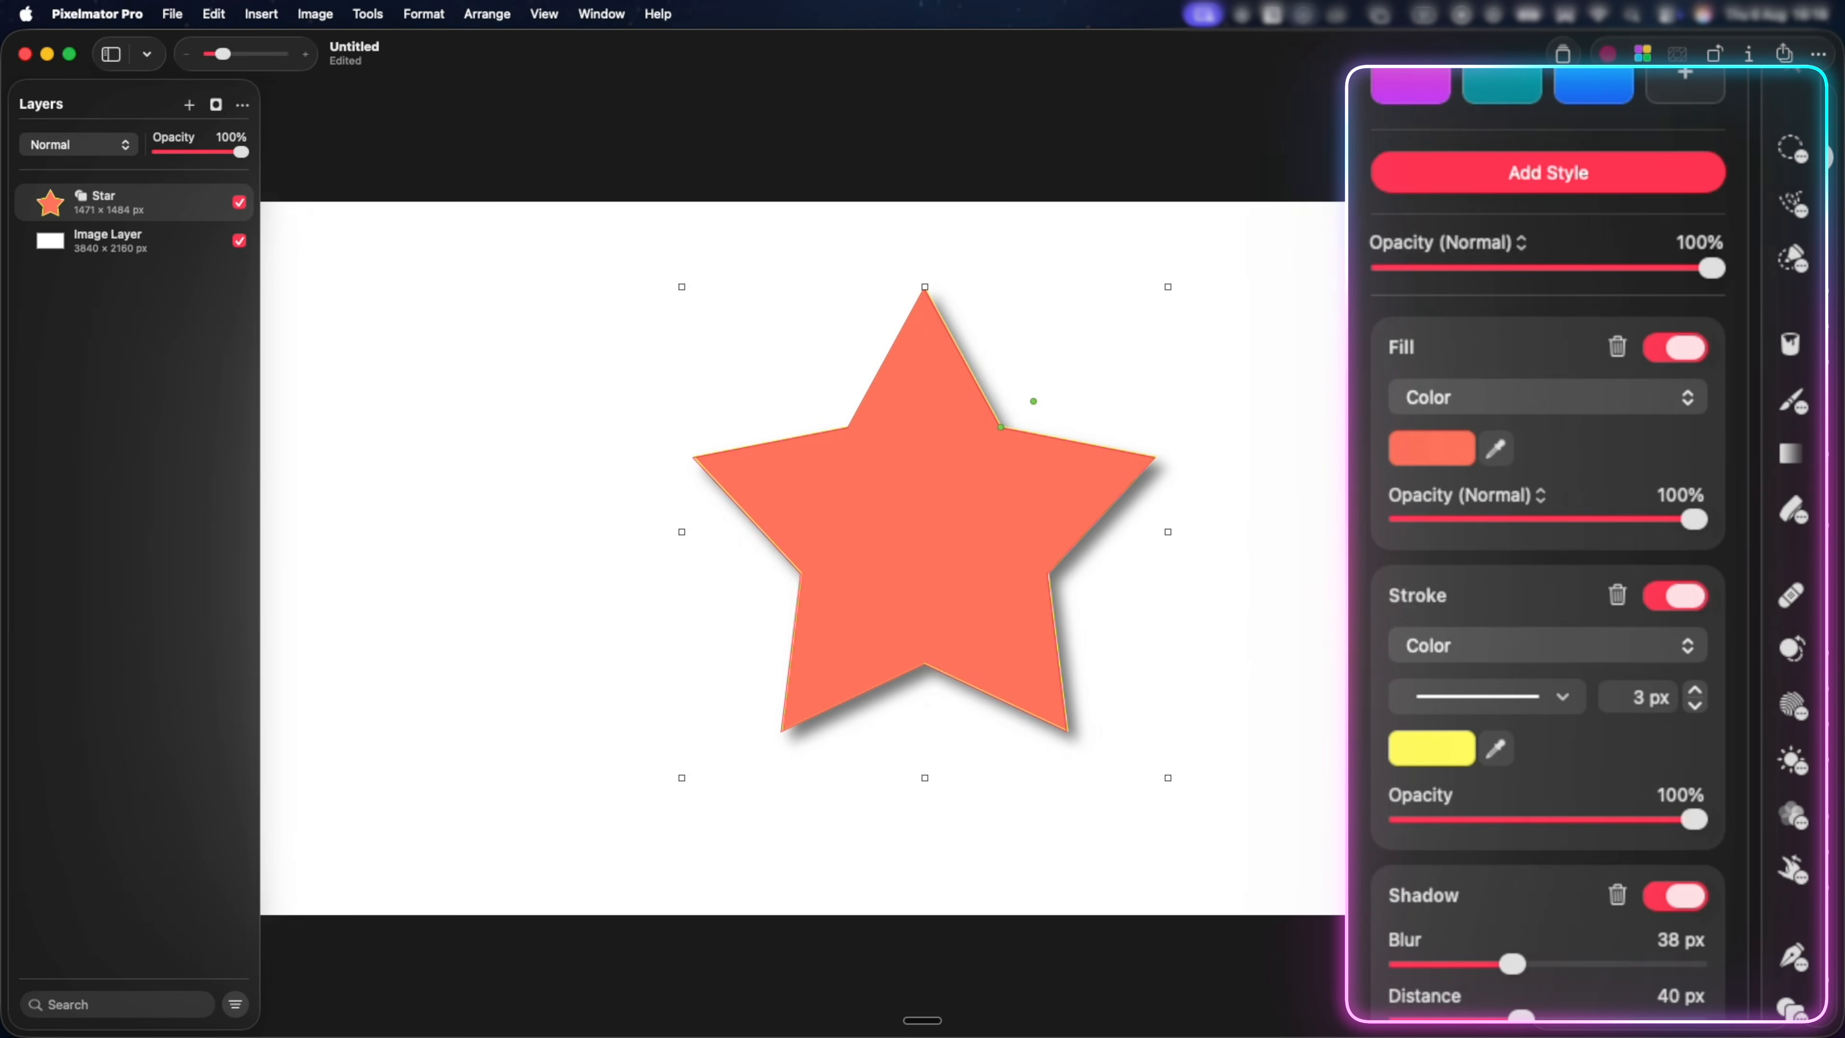
# Try a stroke width of 40 px on the star and undo the change.
pyautogui.click(1664, 711)
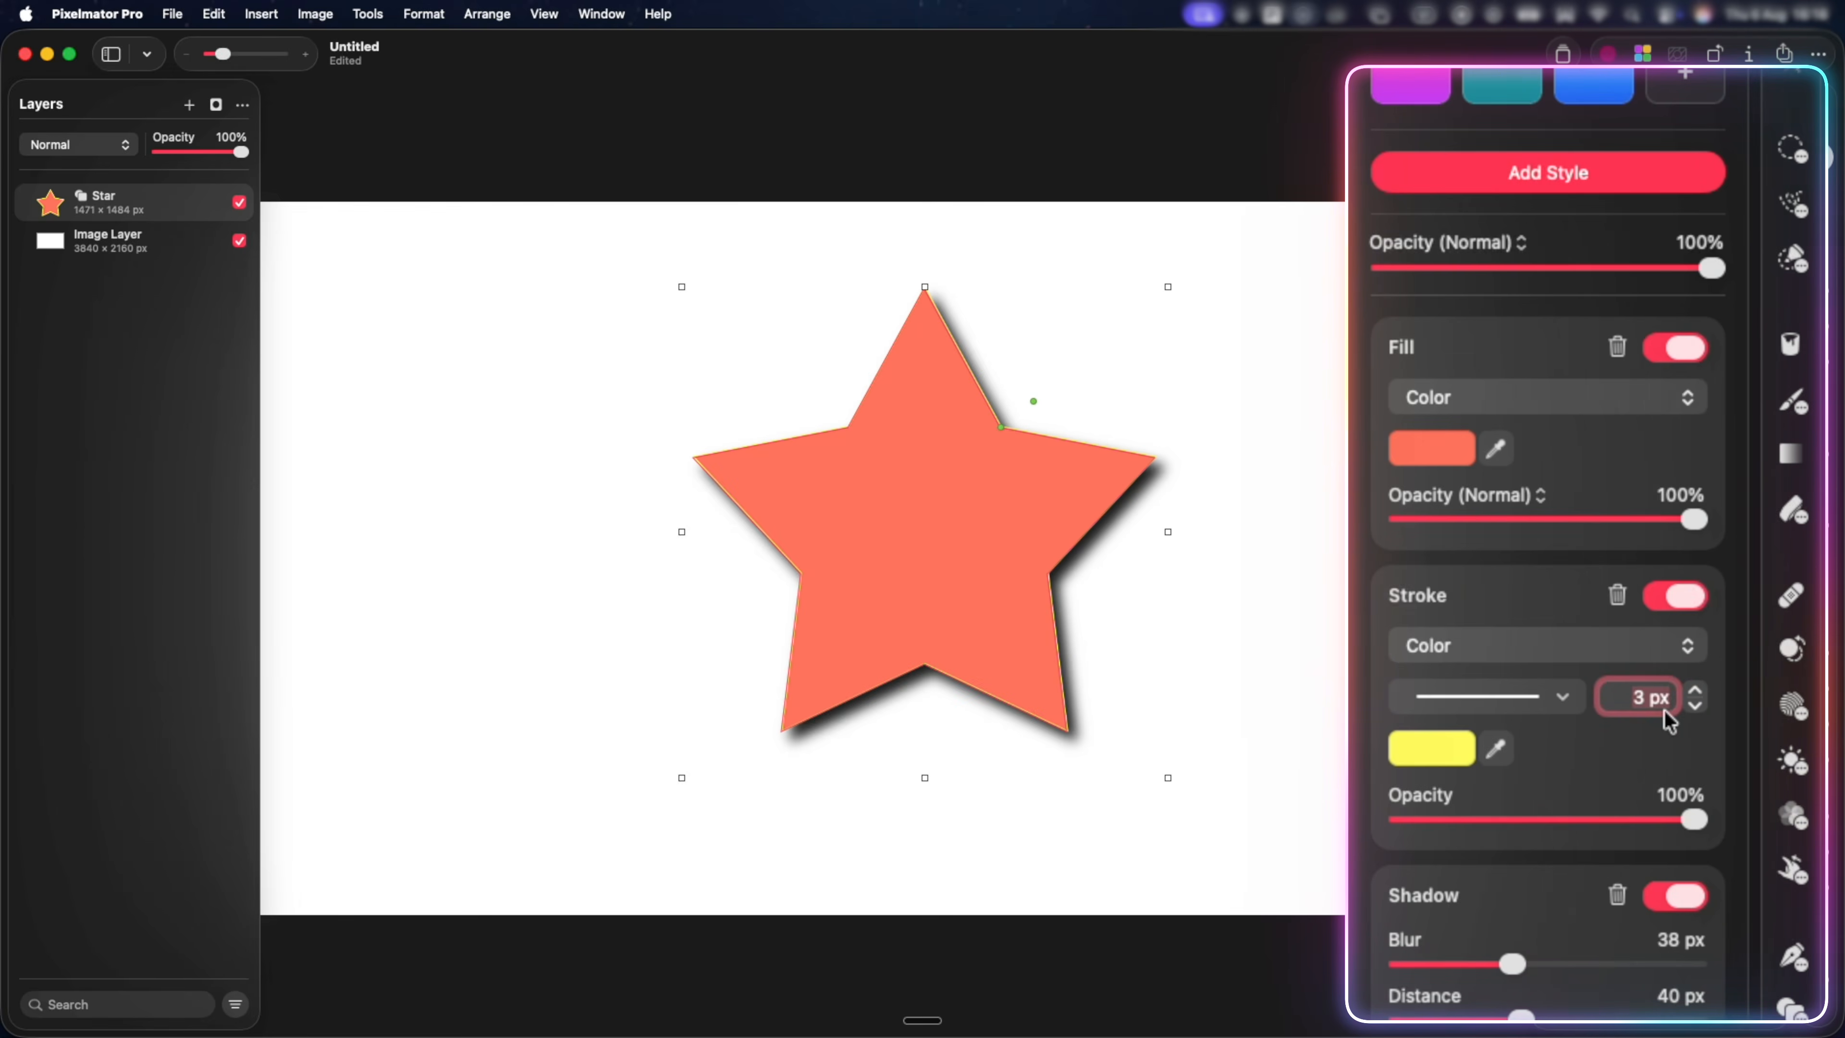
pyautogui.write('40')
pyautogui.press('Return')
pyautogui.press('super+z')
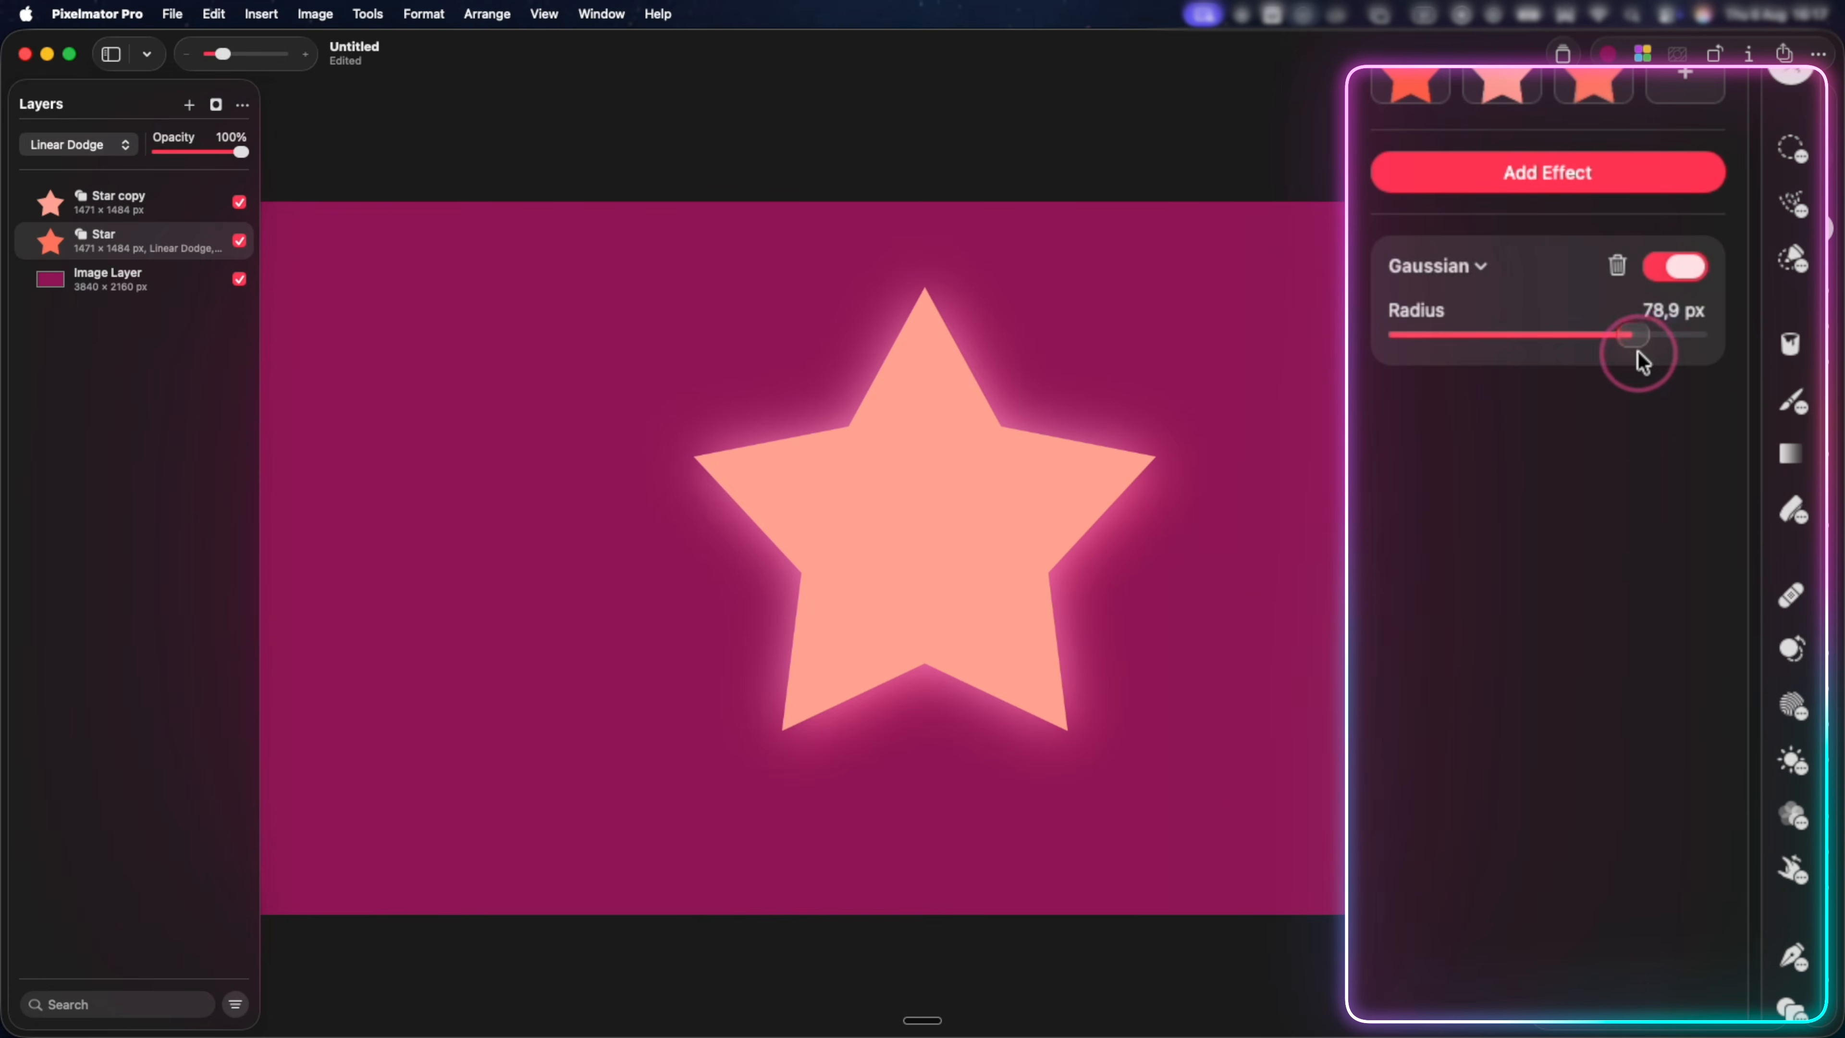
# Sharpen the star's spikes by moving its inner corners inward, and increase its number of points to 12.
pyautogui.moveTo(1637, 352); pyautogui.dragTo(1668, 322)
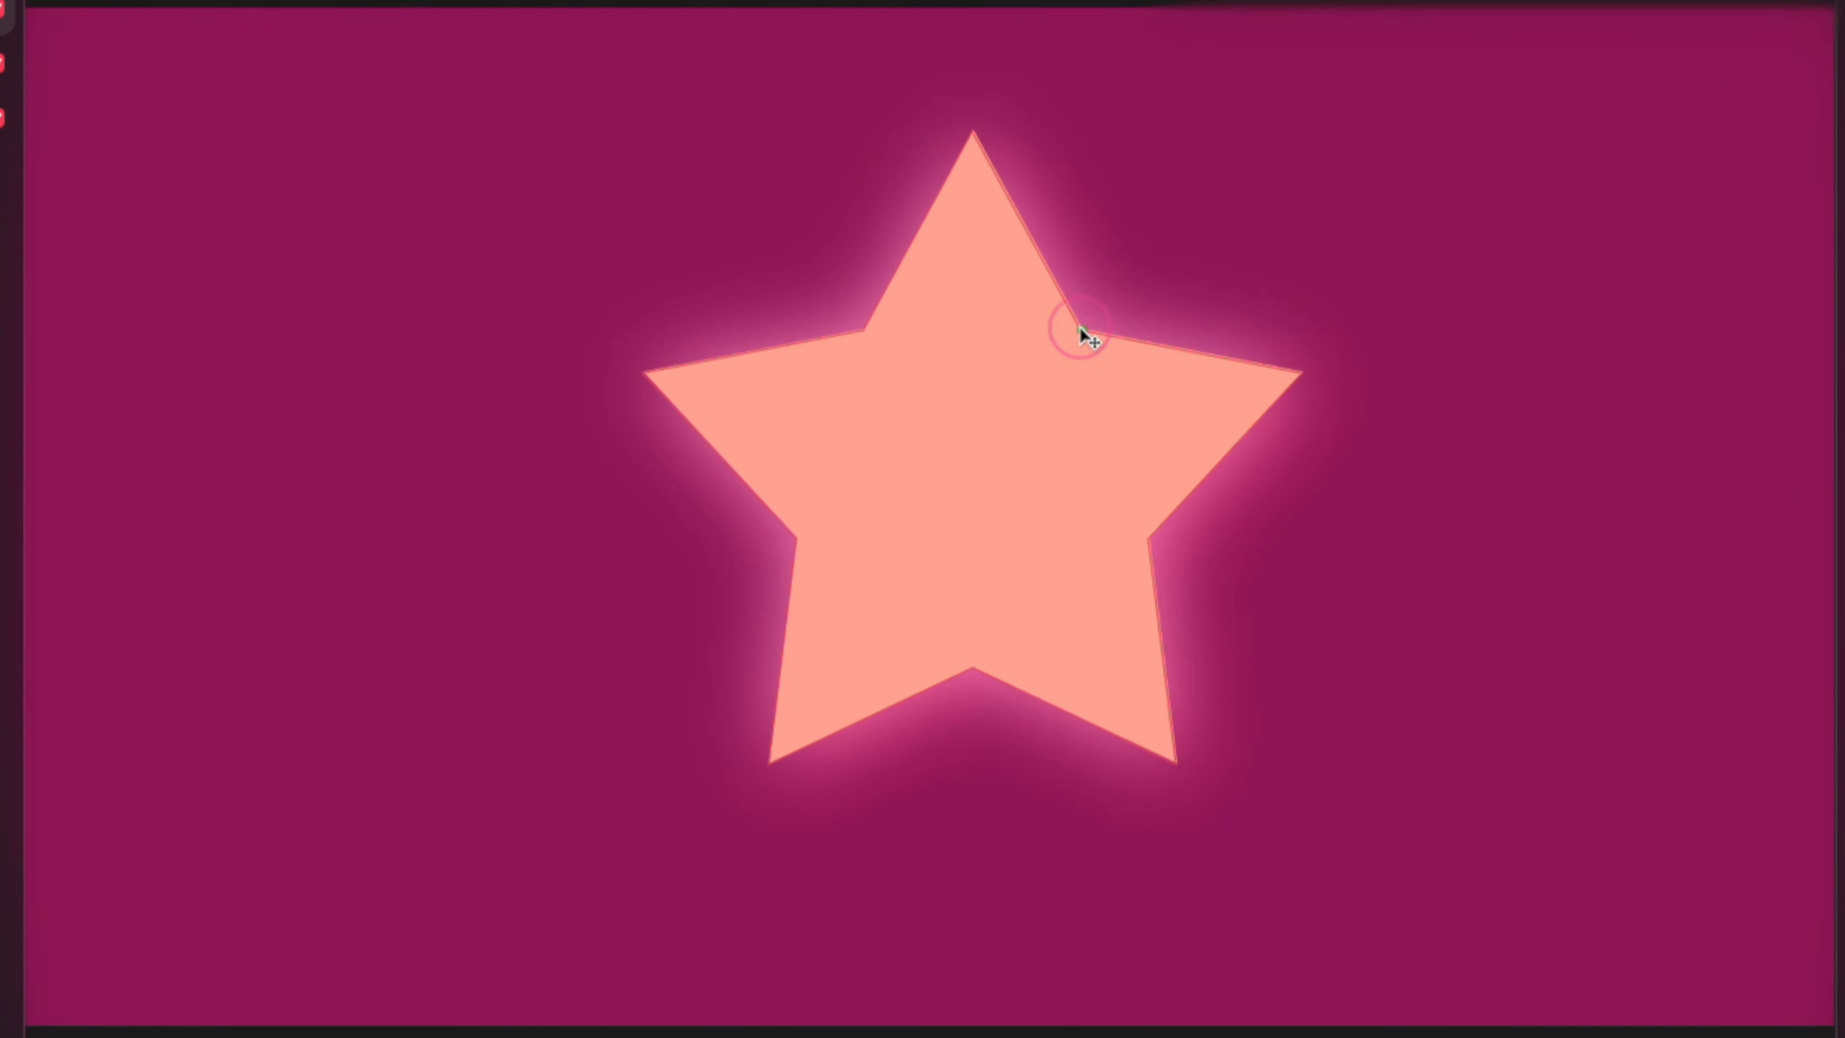
pyautogui.moveTo(1001, 427); pyautogui.dragTo(1050, 398)
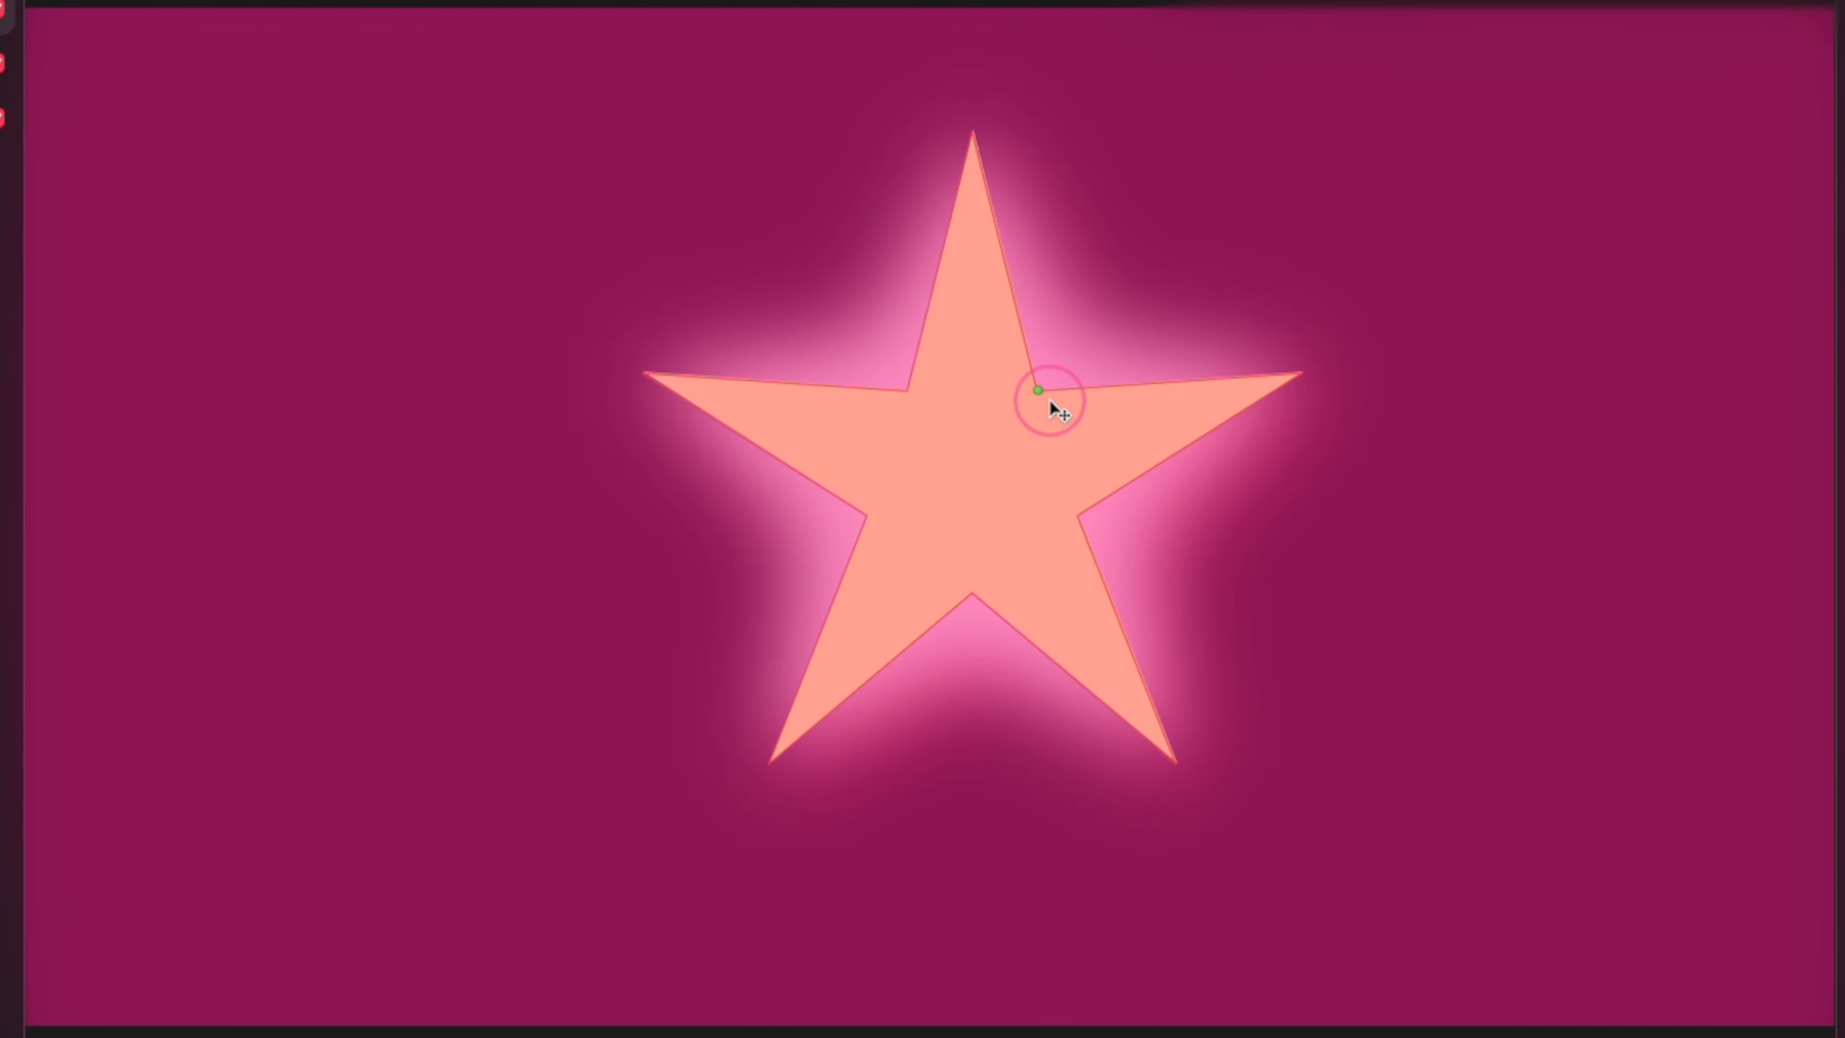
pyautogui.moveTo(1125, 291); pyautogui.dragTo(1001, 703)
# Draw a tall polygon beside the star and adjust its number of sides down to a triangle.
pyautogui.moveTo(301, 250); pyautogui.dragTo(688, 960)
pyautogui.moveTo(585, 418); pyautogui.dragTo(406, 485)
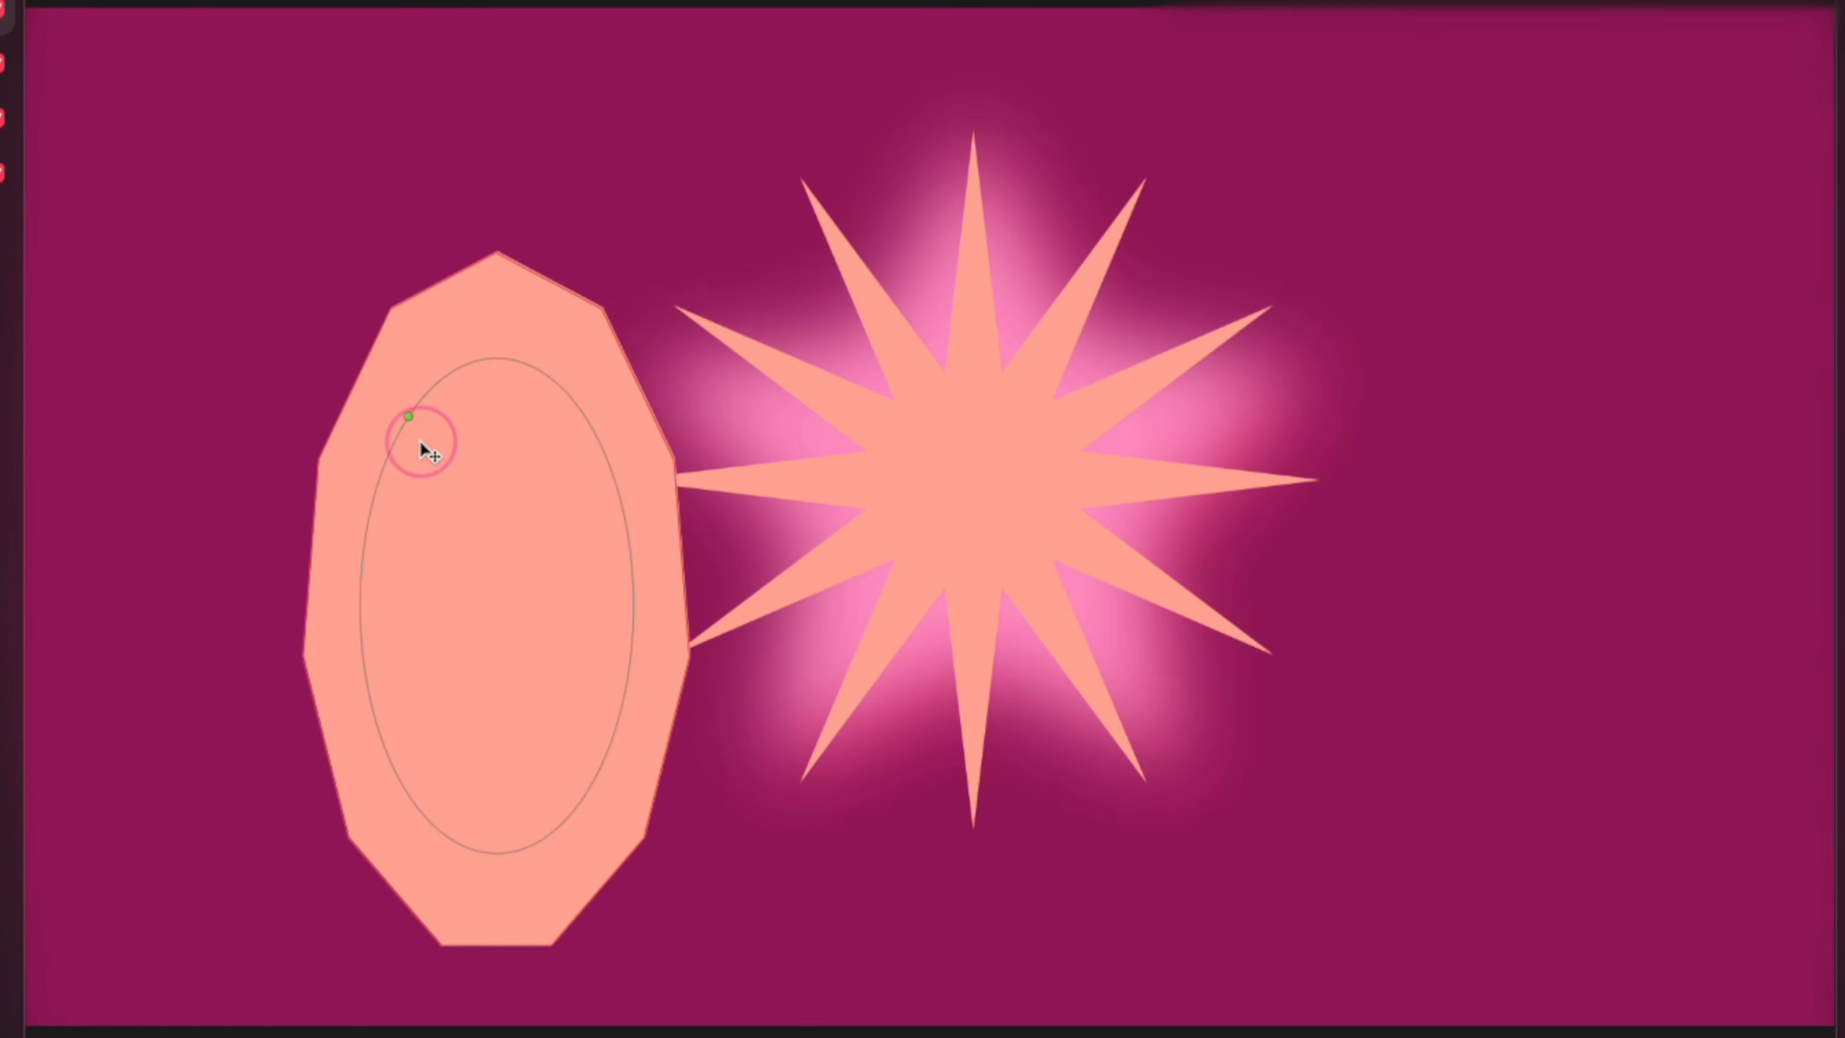
pyautogui.moveTo(539, 349)
pyautogui.mouseDown()
pyautogui.moveTo(561, 753)
pyautogui.moveTo(511, 371)
pyautogui.mouseUp()
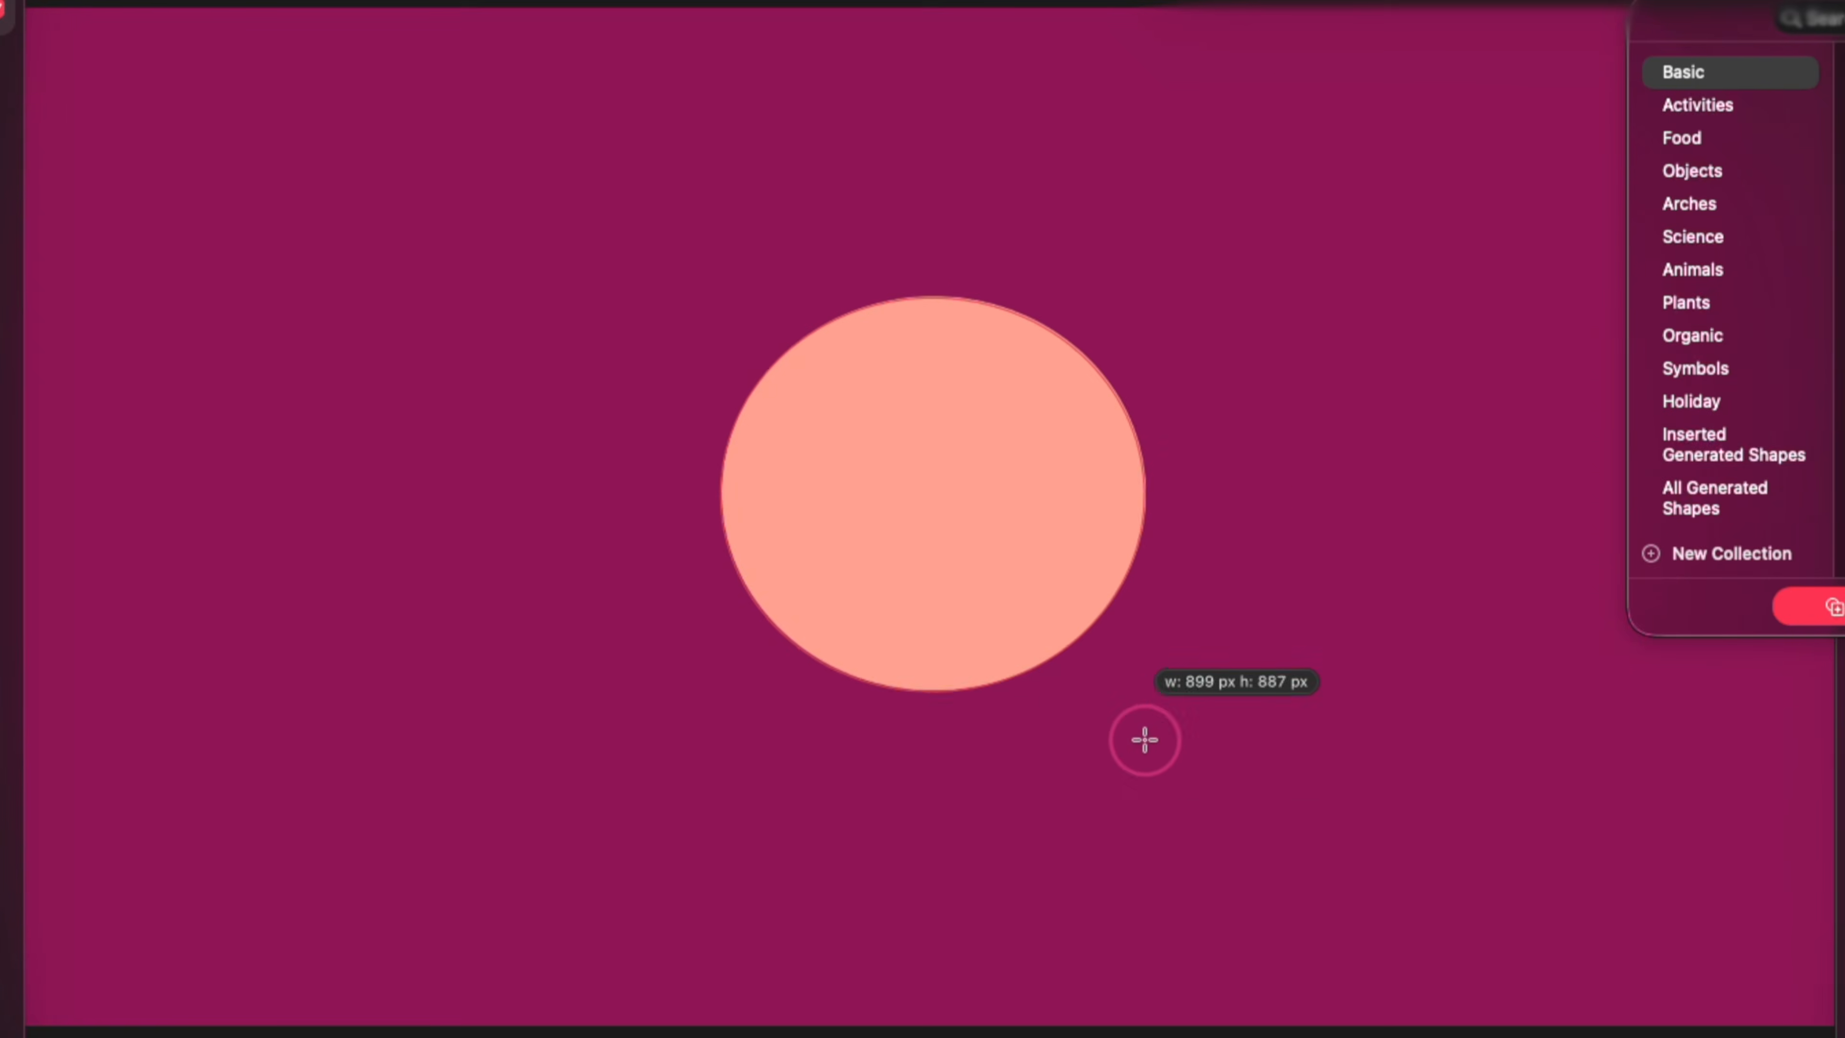
# Draw a circle about 1222 px across near the middle of the canvas and make its path editable.
pyautogui.moveTo(1145, 741); pyautogui.dragTo(1199, 907)
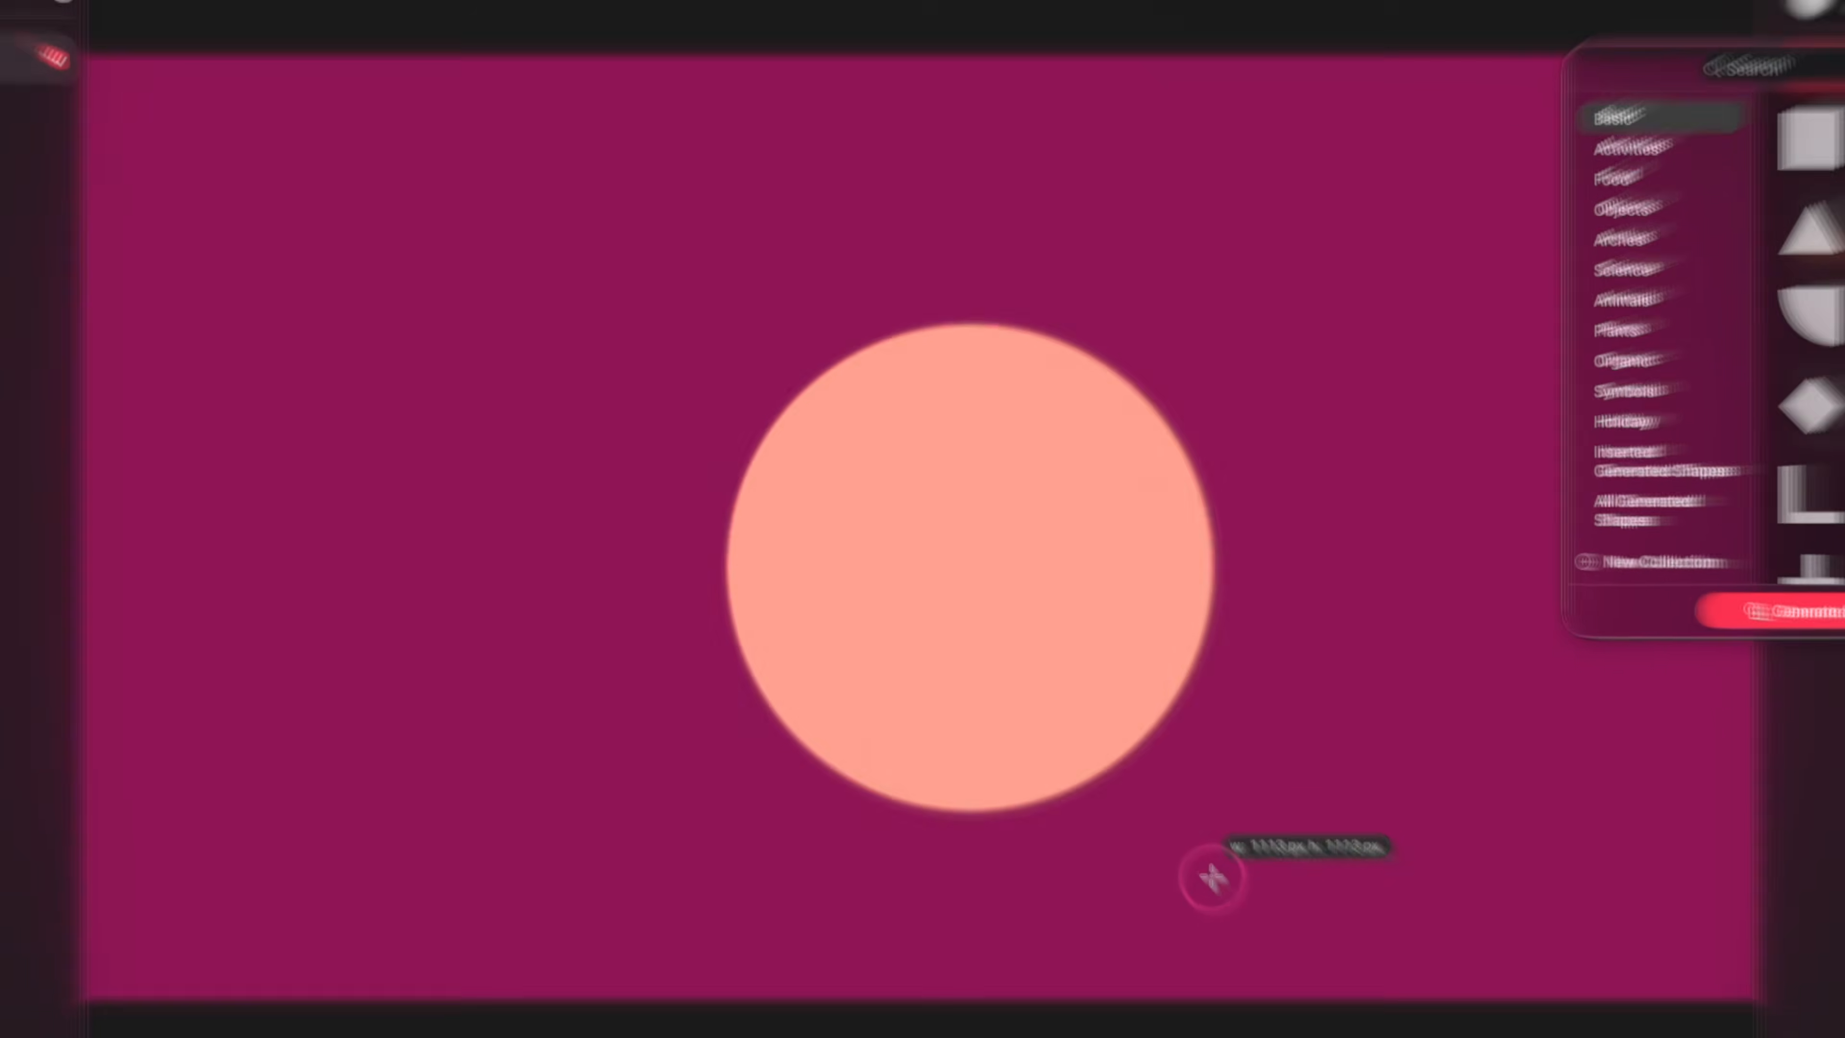
pyautogui.moveTo(1026, 705); pyautogui.dragTo(956, 600)
pyautogui.rightClick(901, 558)
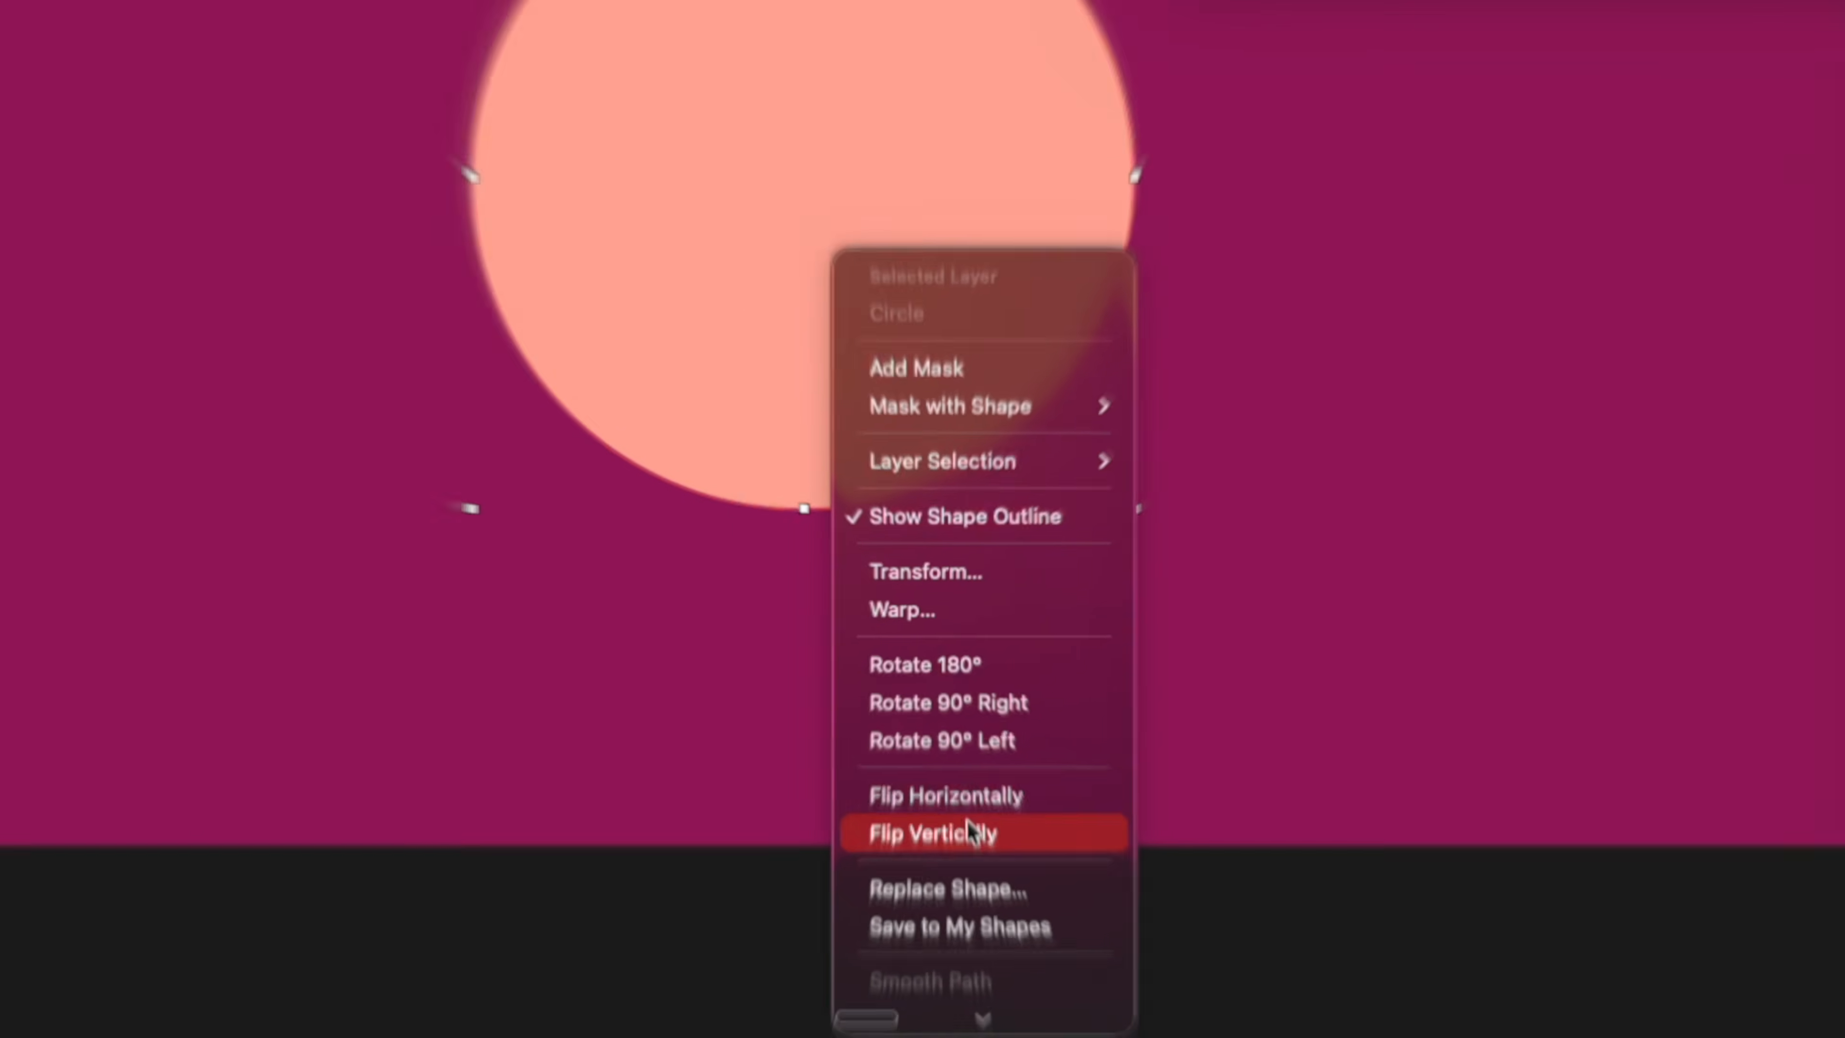
pyautogui.scroll(-4, 981, 901)
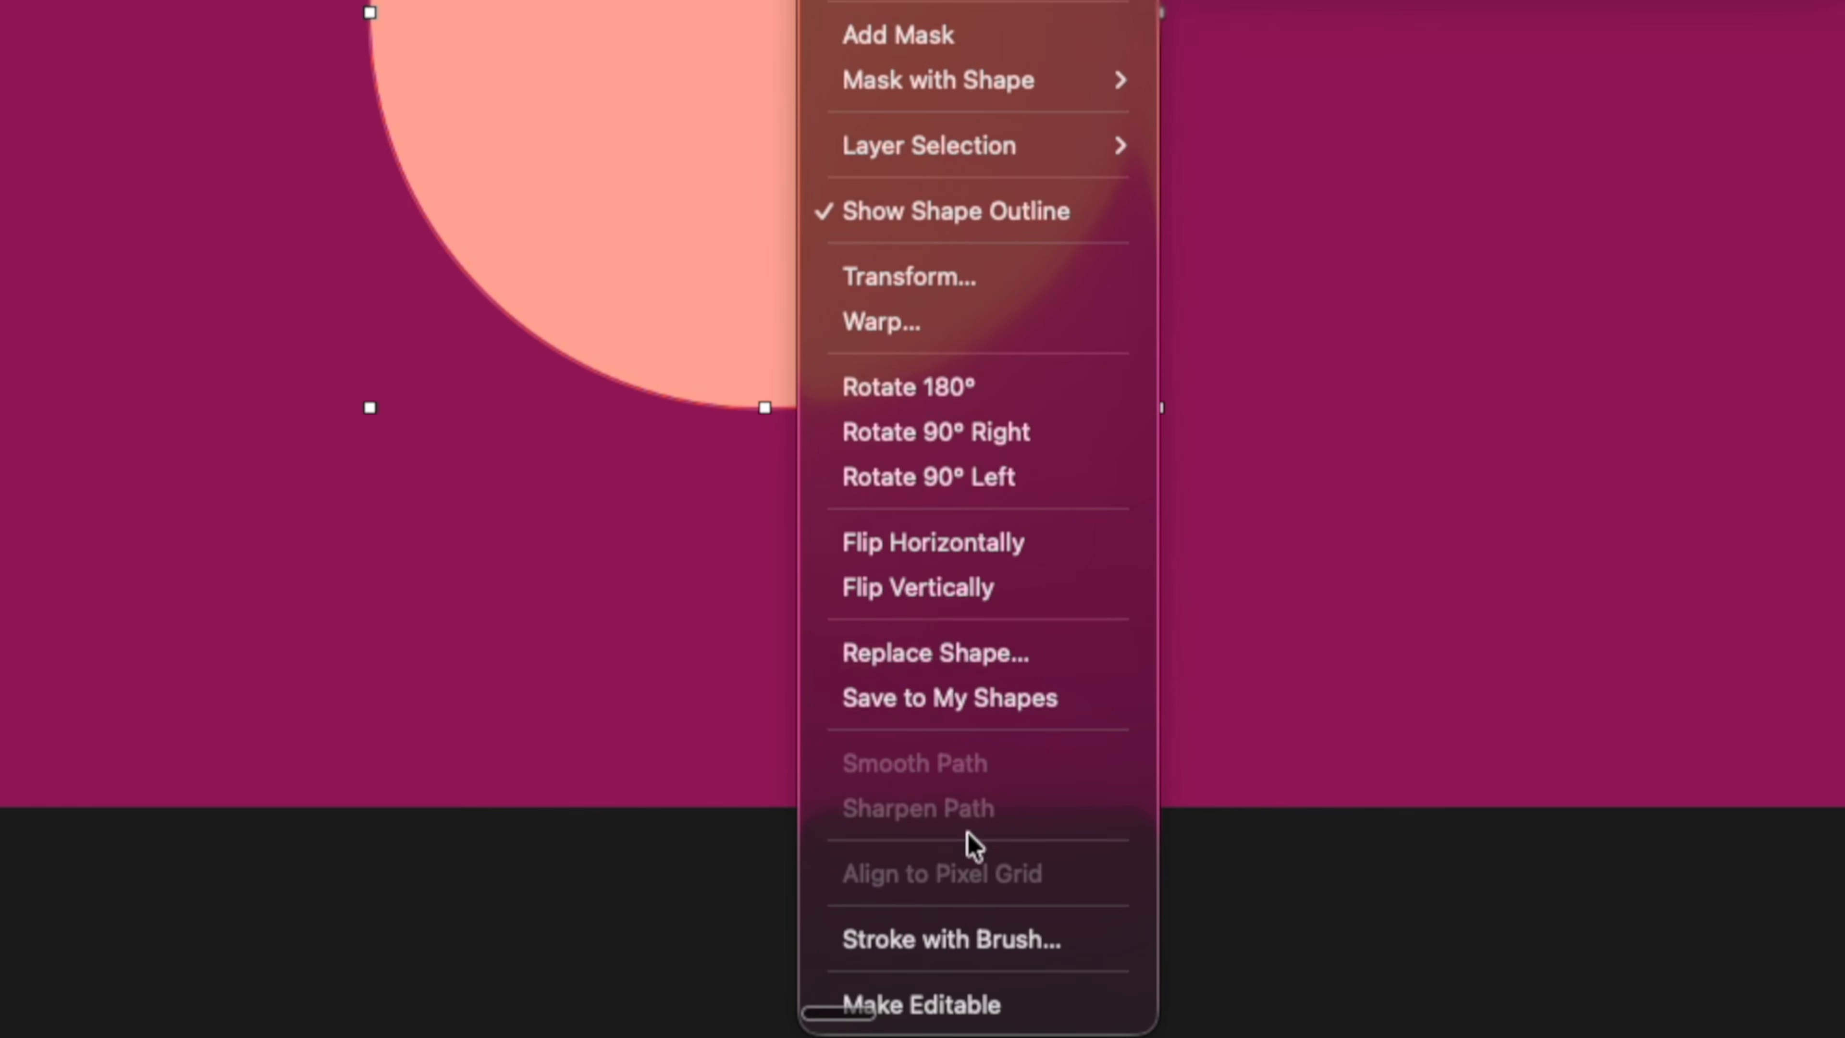
pyautogui.click(1005, 1008)
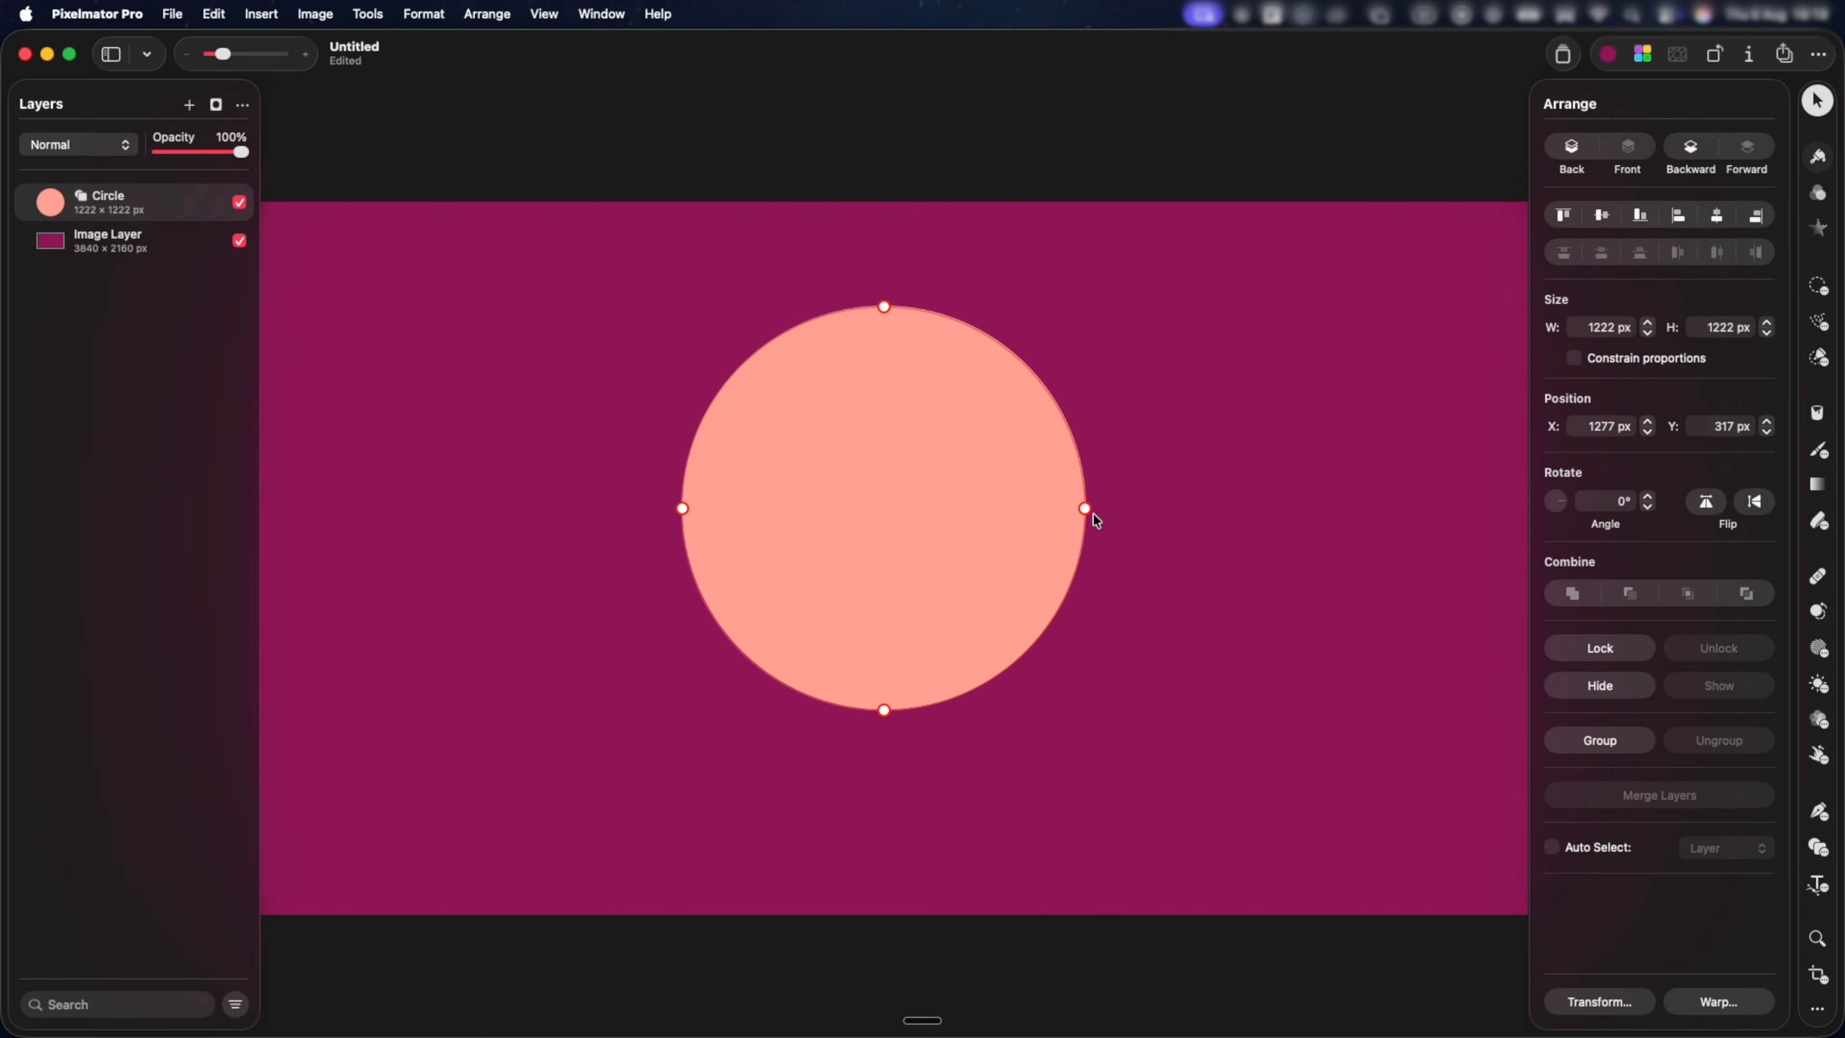
# Make the circle's rightmost anchor a smooth point and swing its lower handle inward to bend the adjoining curves.
pyautogui.moveTo(1087, 509)
pyautogui.mouseDown()
pyautogui.moveTo(1236, 494)
pyautogui.moveTo(1154, 341)
pyautogui.moveTo(935, 259)
pyautogui.moveTo(643, 347)
pyautogui.moveTo(700, 341)
pyautogui.moveTo(1153, 428)
pyautogui.moveTo(1120, 524)
pyautogui.moveTo(1095, 514)
pyautogui.mouseUp()
pyautogui.rightClick(1088, 509)
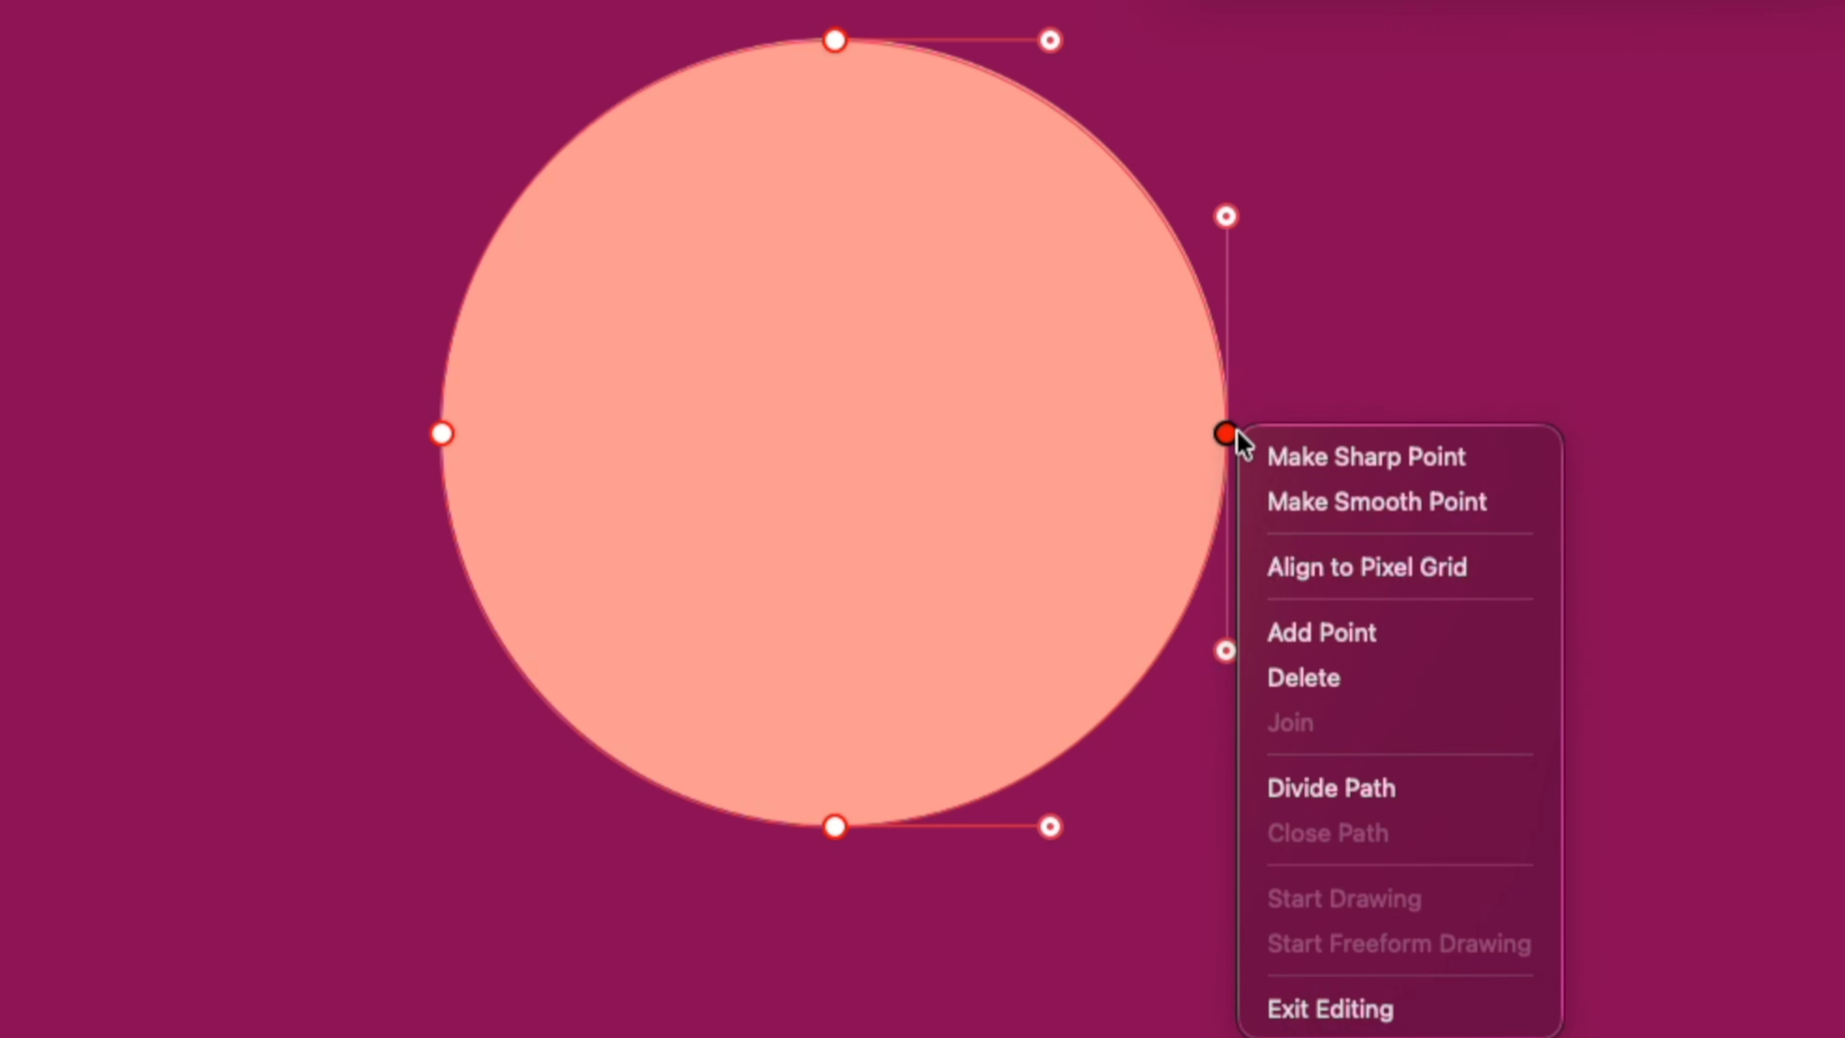
pyautogui.click(1330, 503)
pyautogui.moveTo(1227, 620); pyautogui.dragTo(1033, 511)
# Convert the rightmost anchor to a sharp point and move it far outward to form a teardrop.
pyautogui.rightClick(1228, 436)
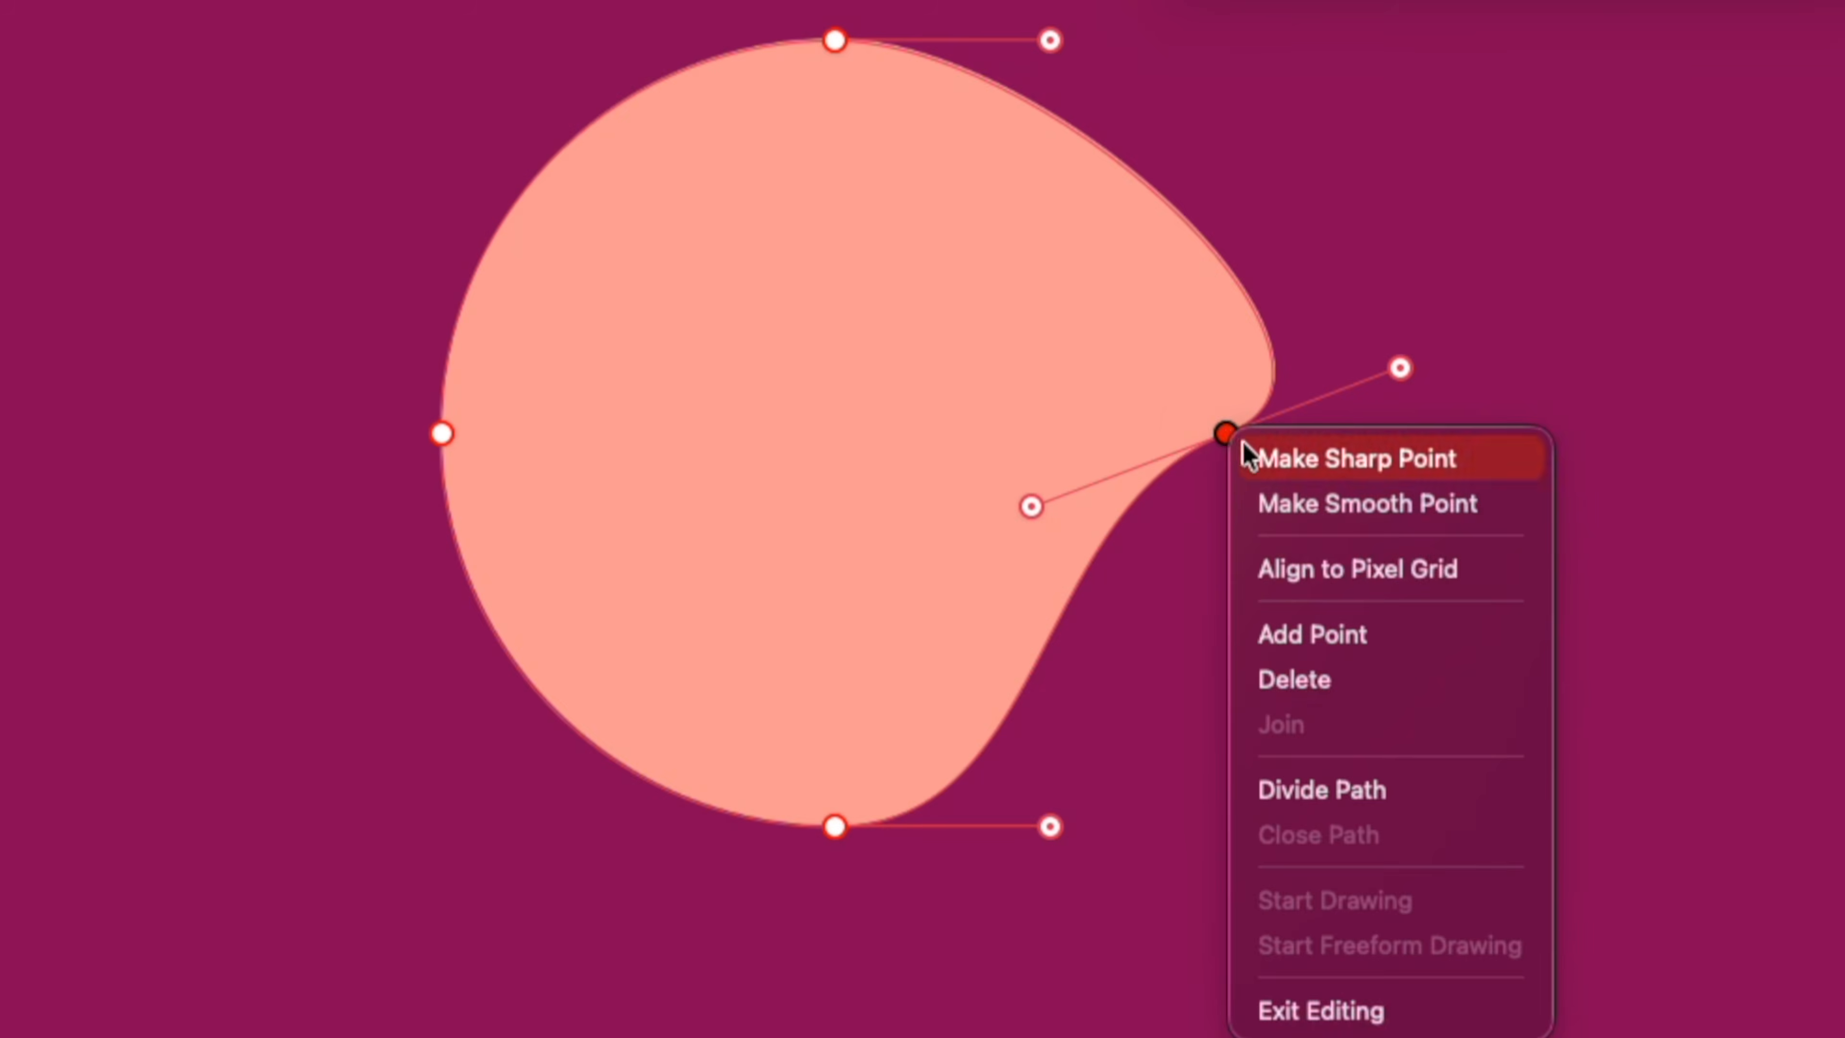
pyautogui.click(1268, 459)
pyautogui.moveTo(1228, 435); pyautogui.dragTo(1811, 413)
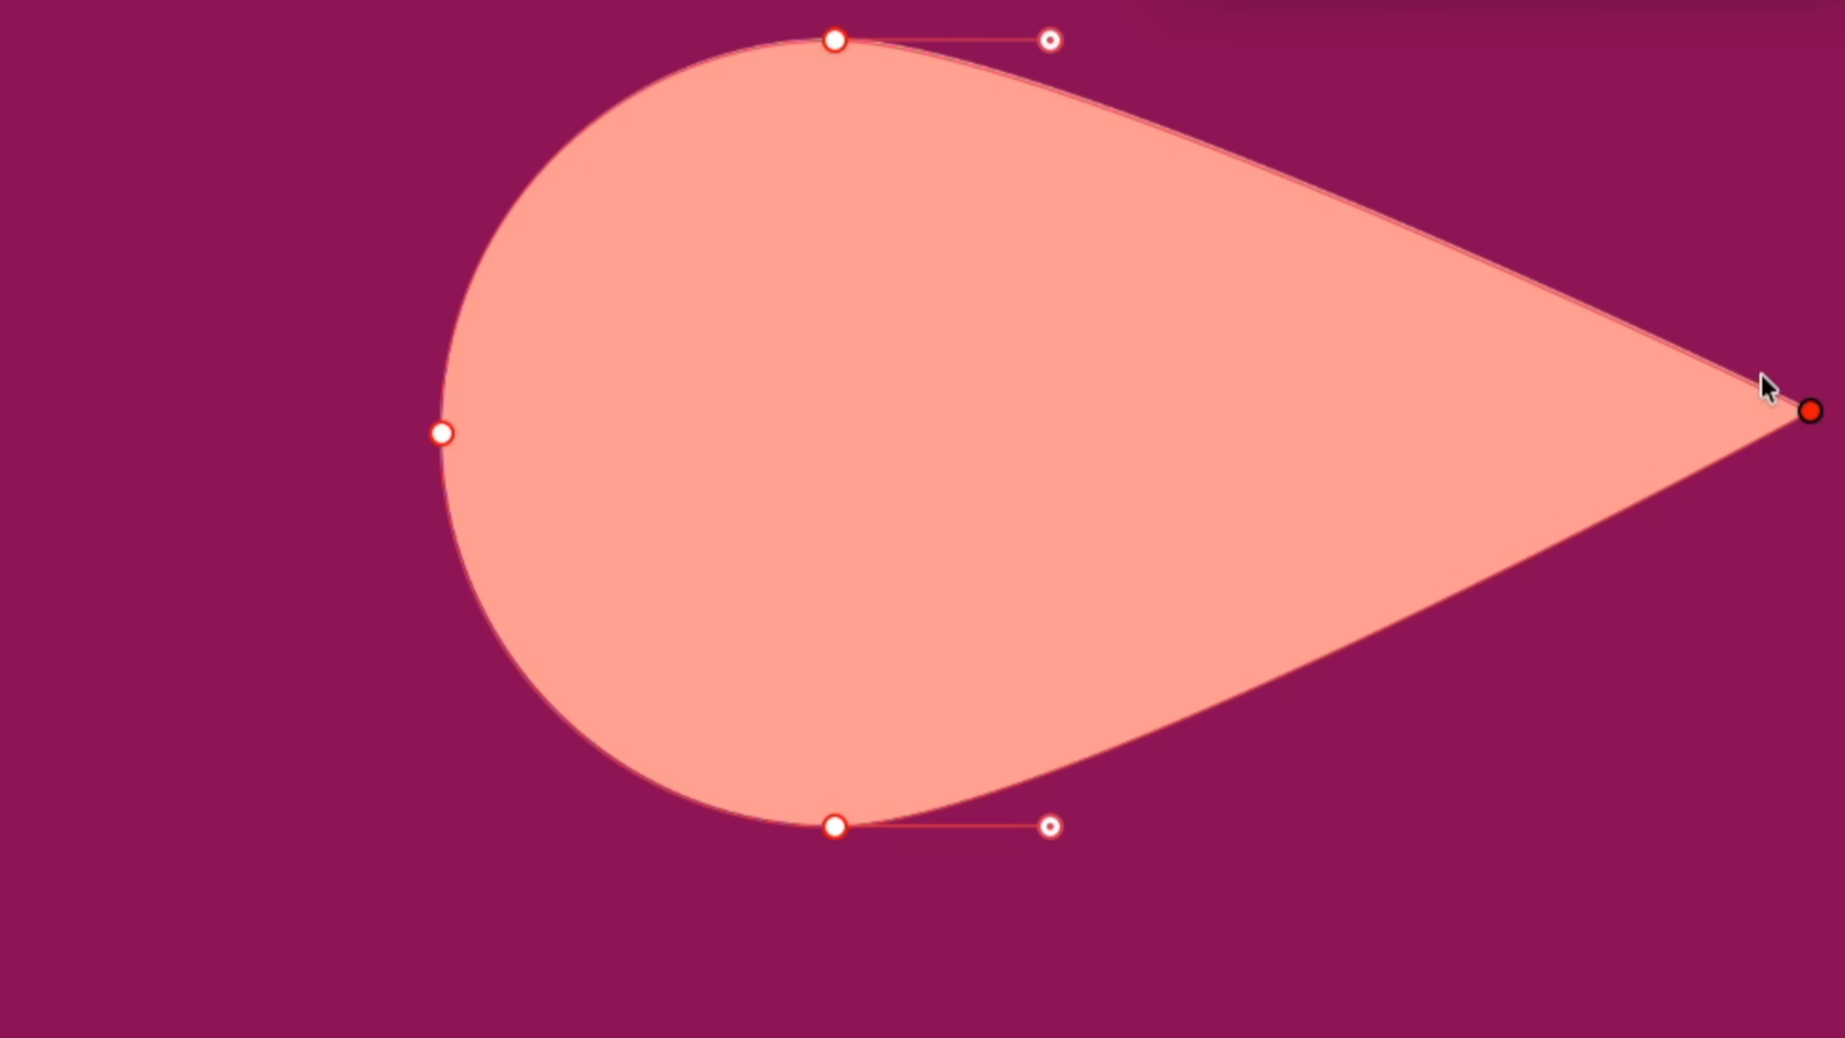
# Add an anchor point on the teardrop's upper edge and delete the sharp point at its tip.
pyautogui.rightClick(1327, 200)
pyautogui.click(1419, 390)
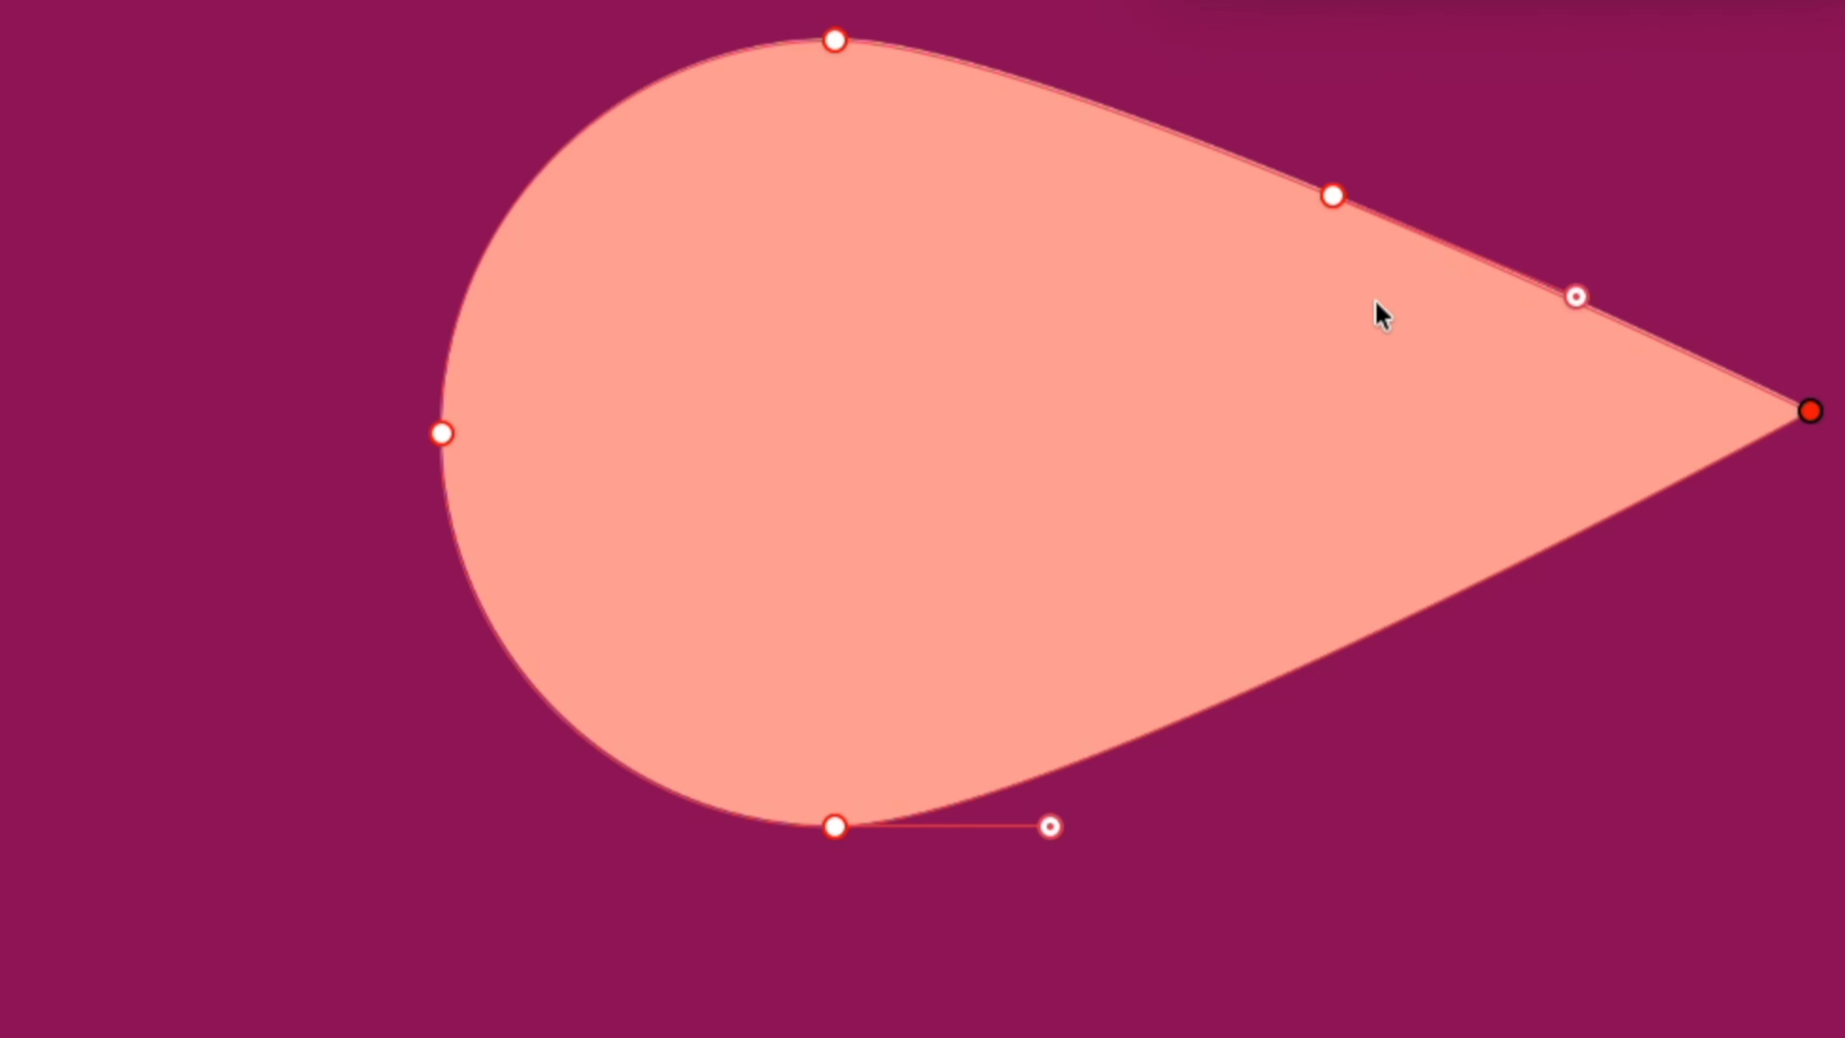
pyautogui.rightClick(839, 47)
pyautogui.click(933, 298)
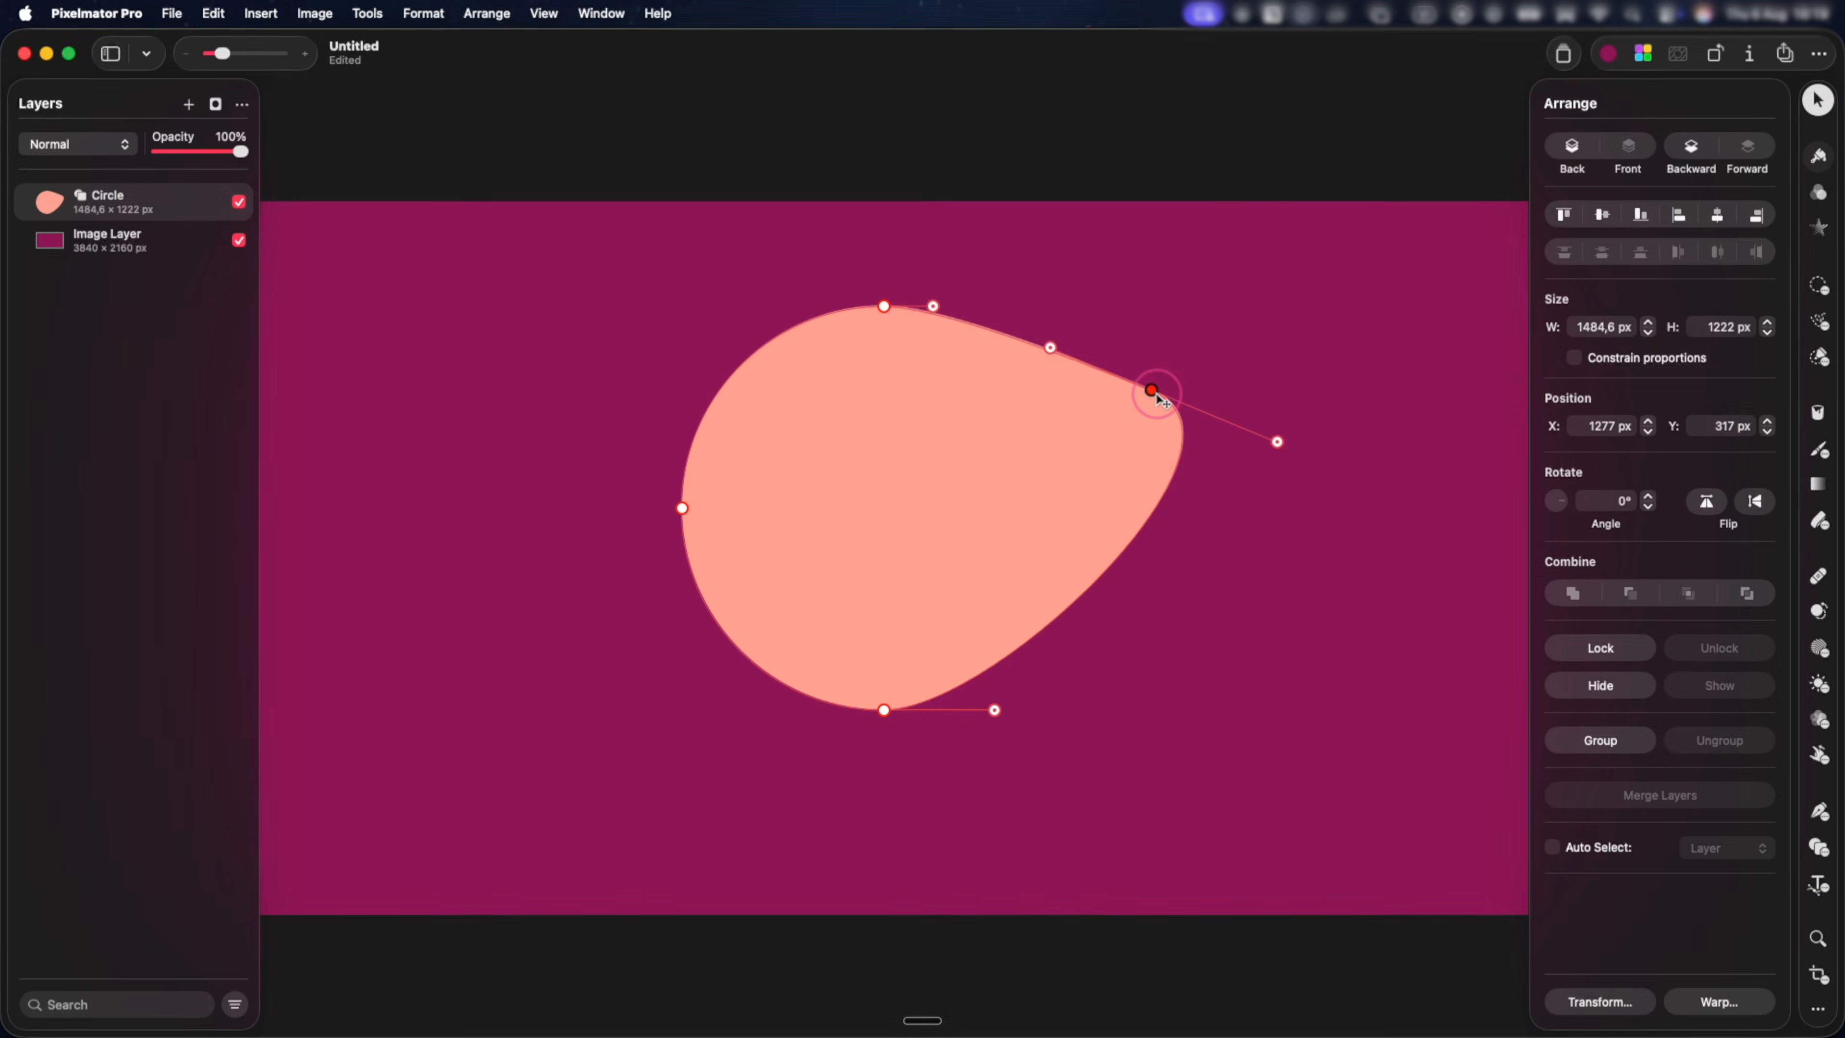
# Move the added anchor point inward to flatten the shape's right side, and exit path editing.
pyautogui.moveTo(1264, 274); pyautogui.dragTo(952, 498)
pyautogui.rightClick(942, 530)
pyautogui.click(973, 655)
pyautogui.click(1016, 612)
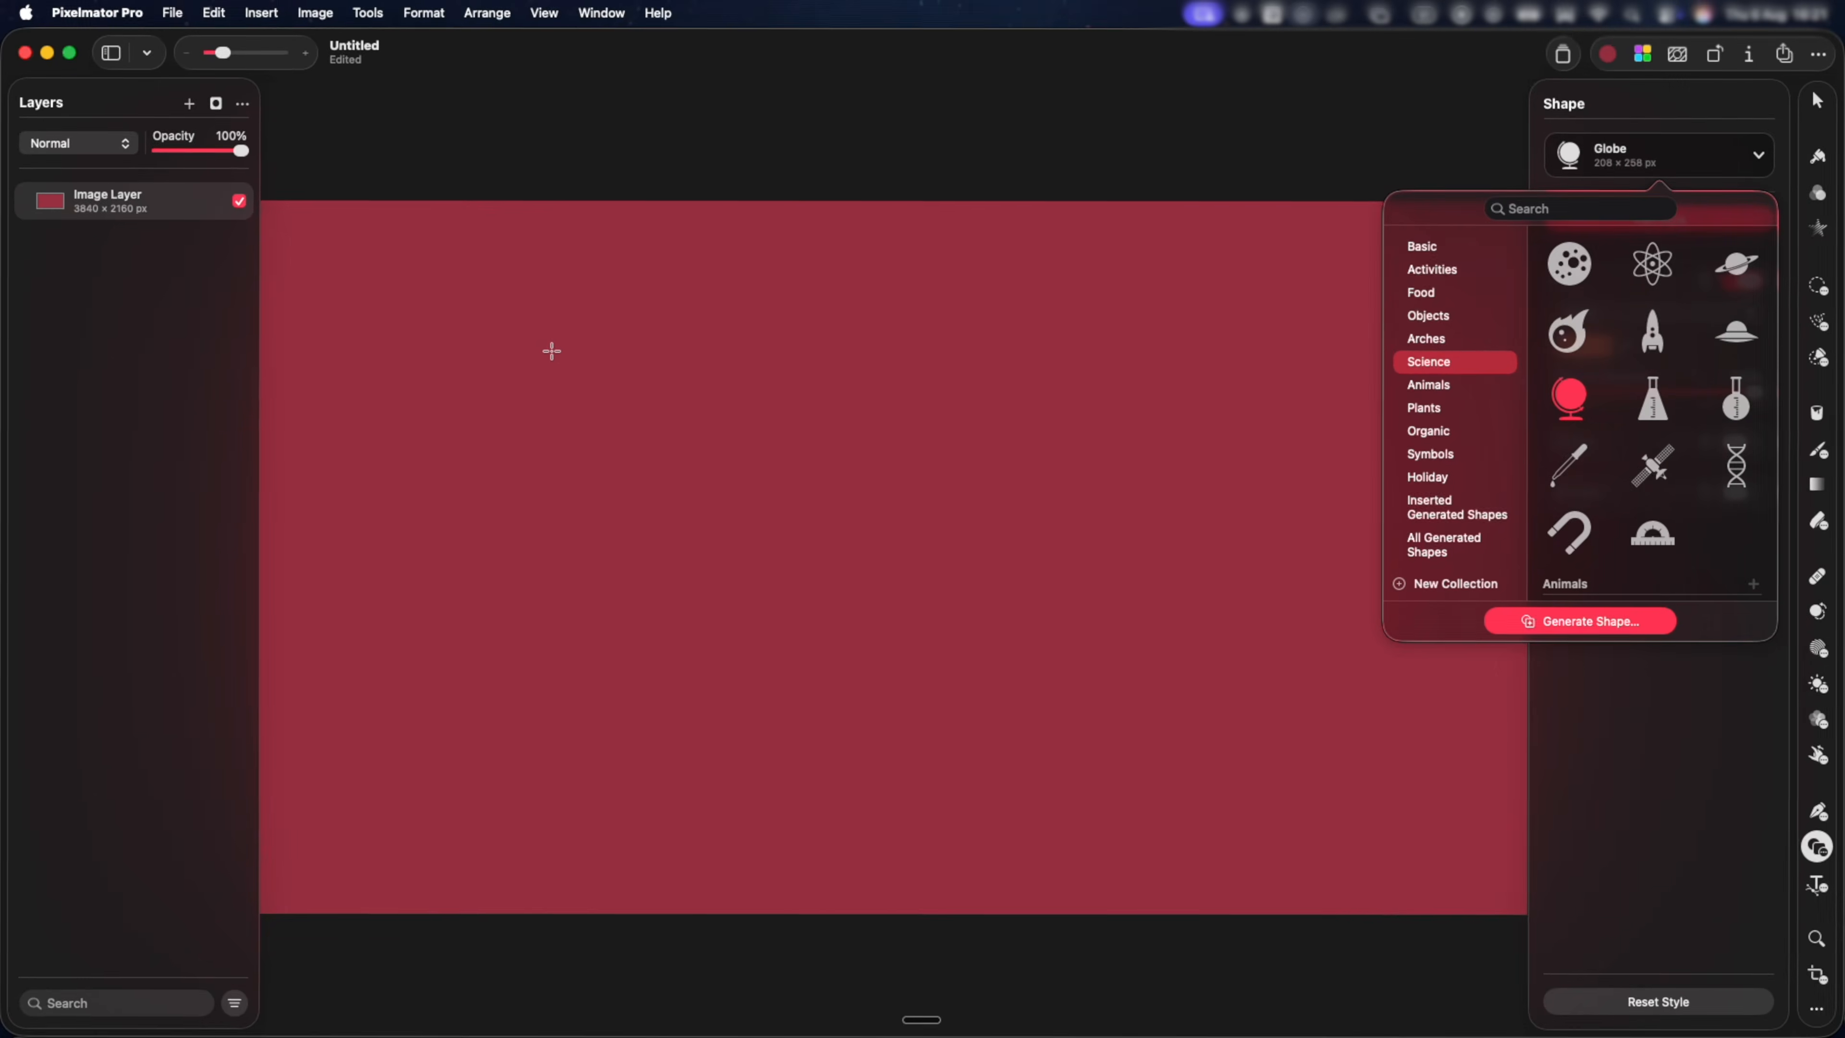
# Draw a Globe shape about 1056 × 1310 px and a Moon shape about 888 × 888 px to its right.
pyautogui.moveTo(548, 350); pyautogui.dragTo(927, 726)
pyautogui.click(1657, 167)
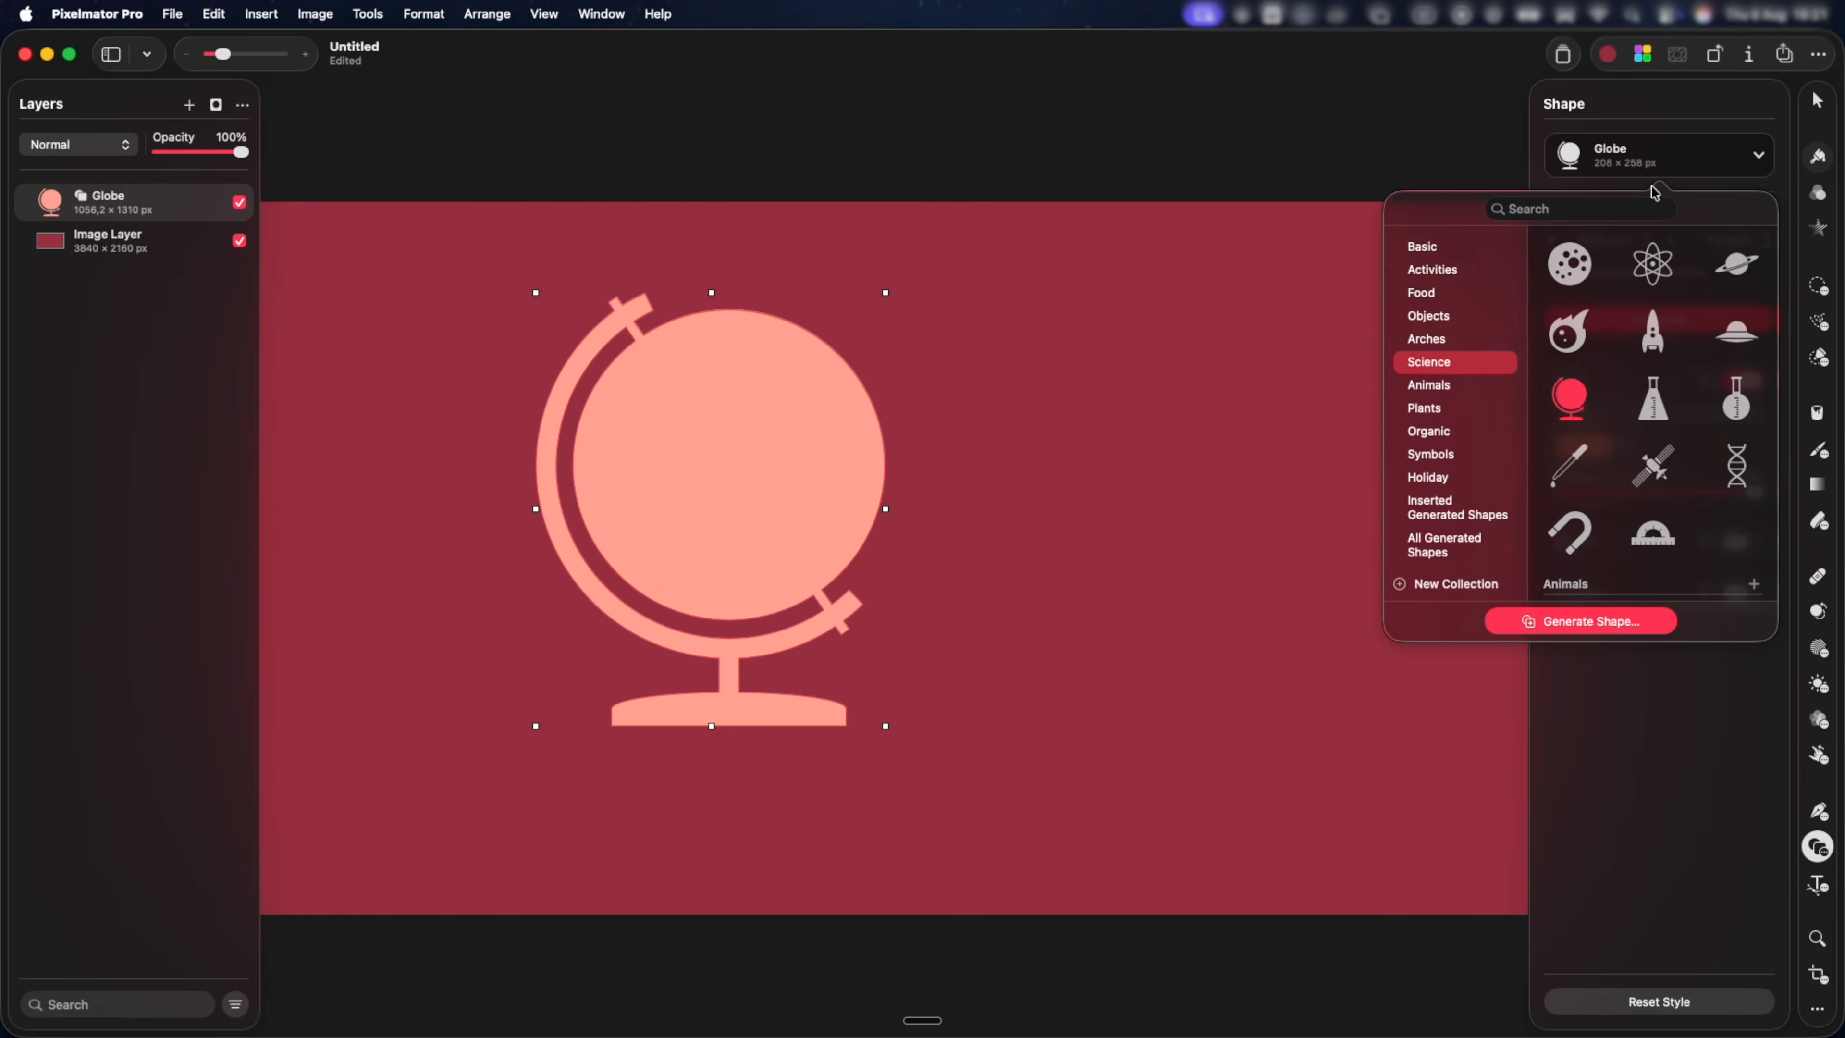
pyautogui.click(1015, 375)
pyautogui.moveTo(1061, 421); pyautogui.dragTo(1265, 643)
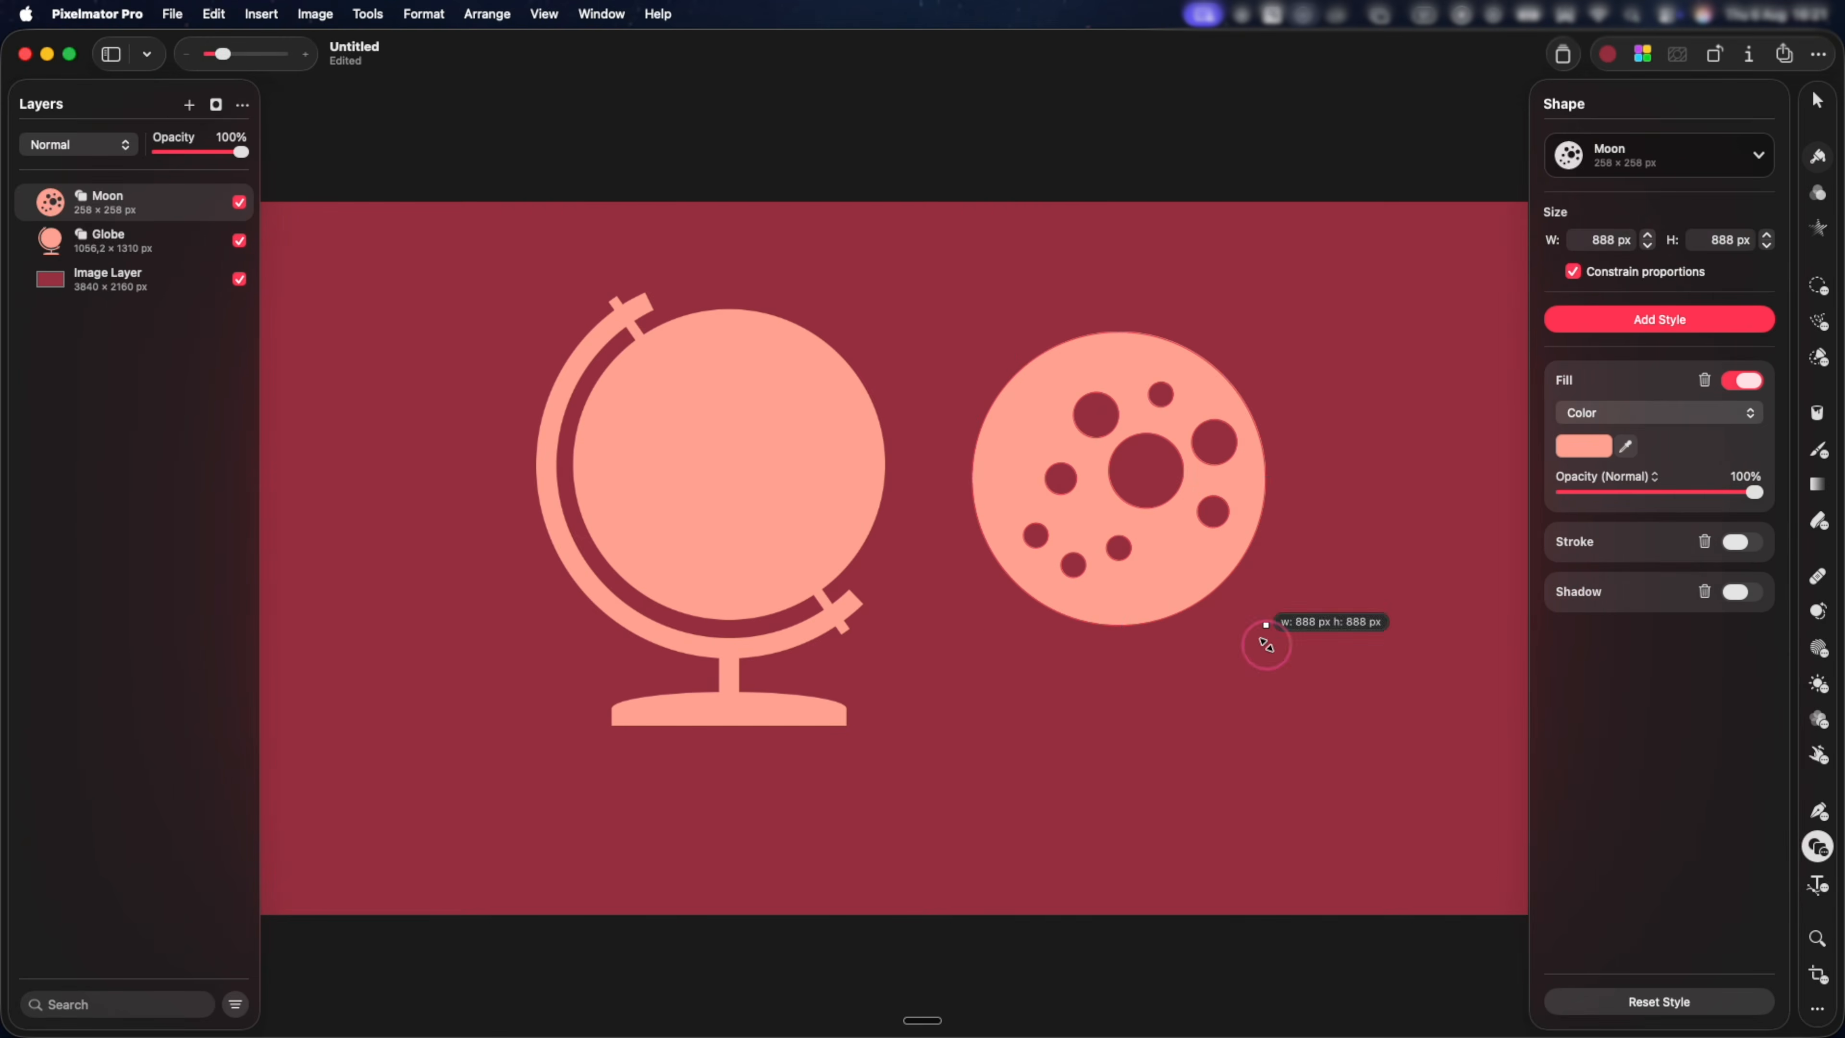
# Move the Moon shape so that it overlaps the right part of the Globe.
pyautogui.press('v')
pyautogui.moveTo(1192, 573); pyautogui.dragTo(945, 524)
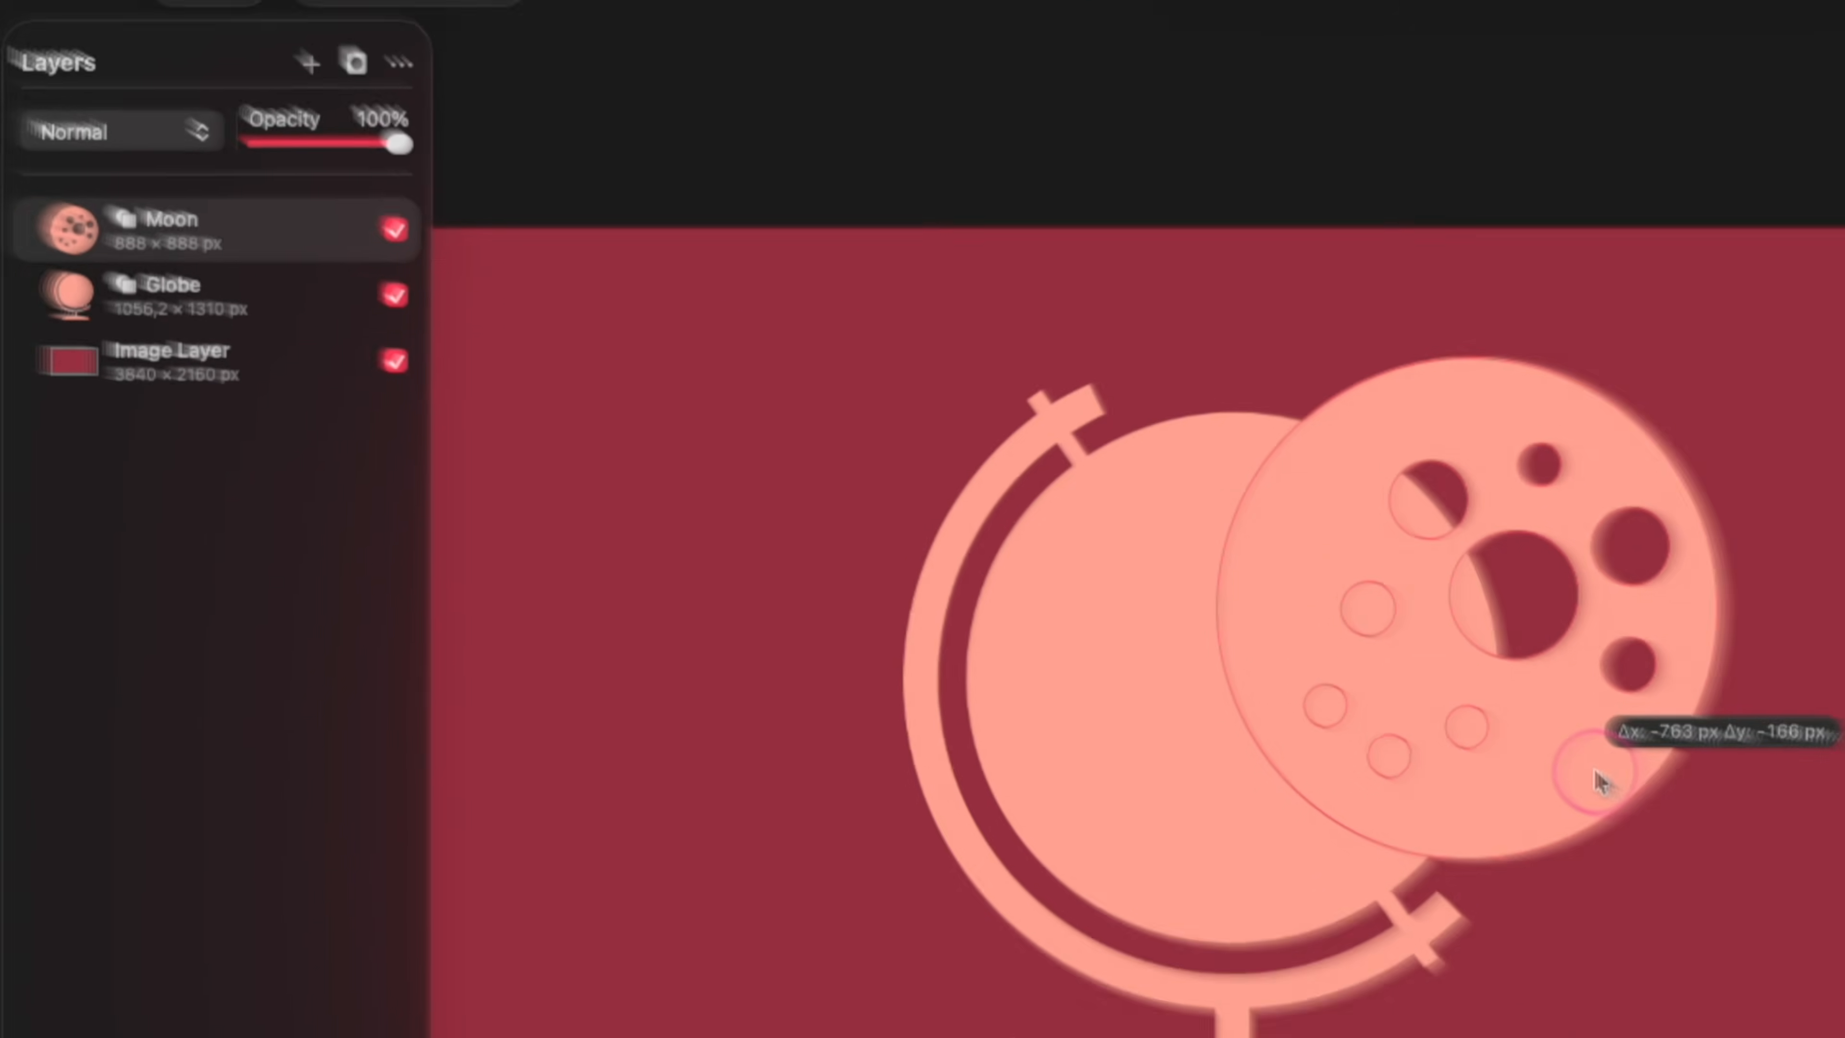
pyautogui.moveTo(1602, 782); pyautogui.dragTo(1601, 781)
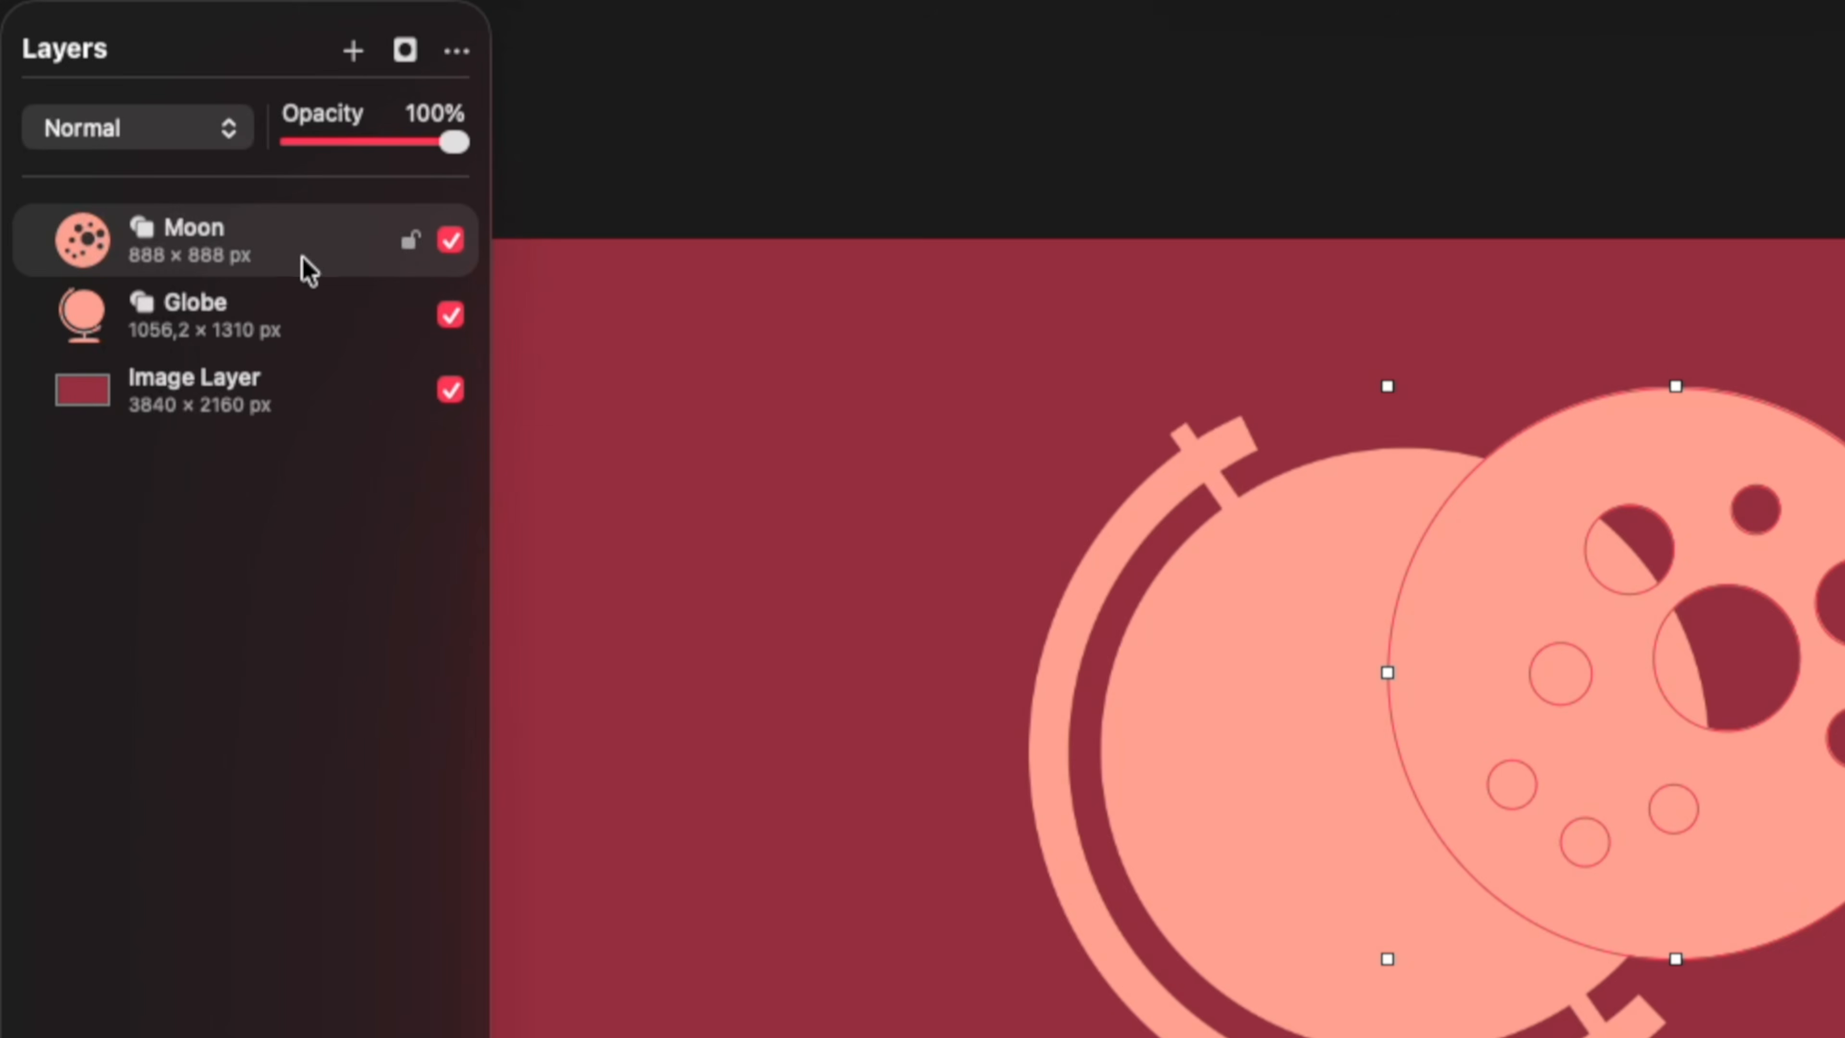
# Combine the Globe and Moon layers into one shape layer with Unite Shapes.
pyautogui.keyDown('shift'); pyautogui.click(320, 334); pyautogui.keyUp('shift')
pyautogui.rightClick(320, 334)
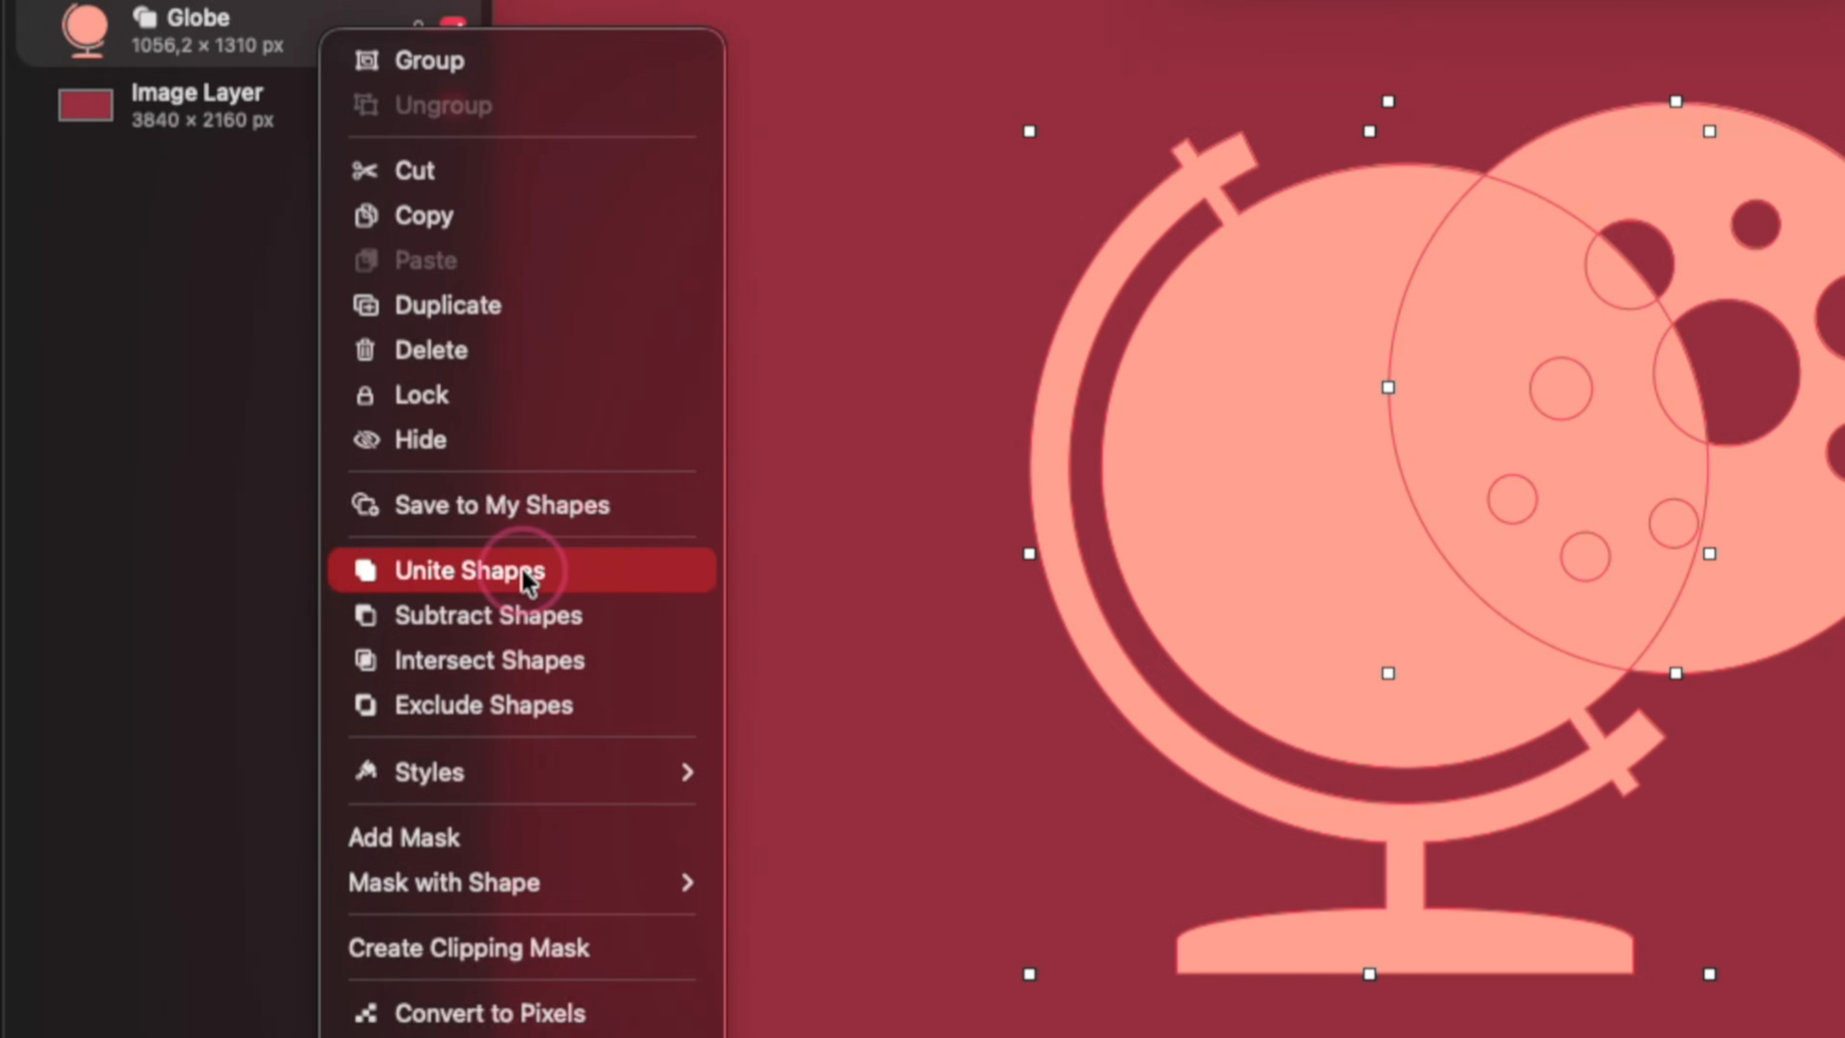
pyautogui.click(525, 571)
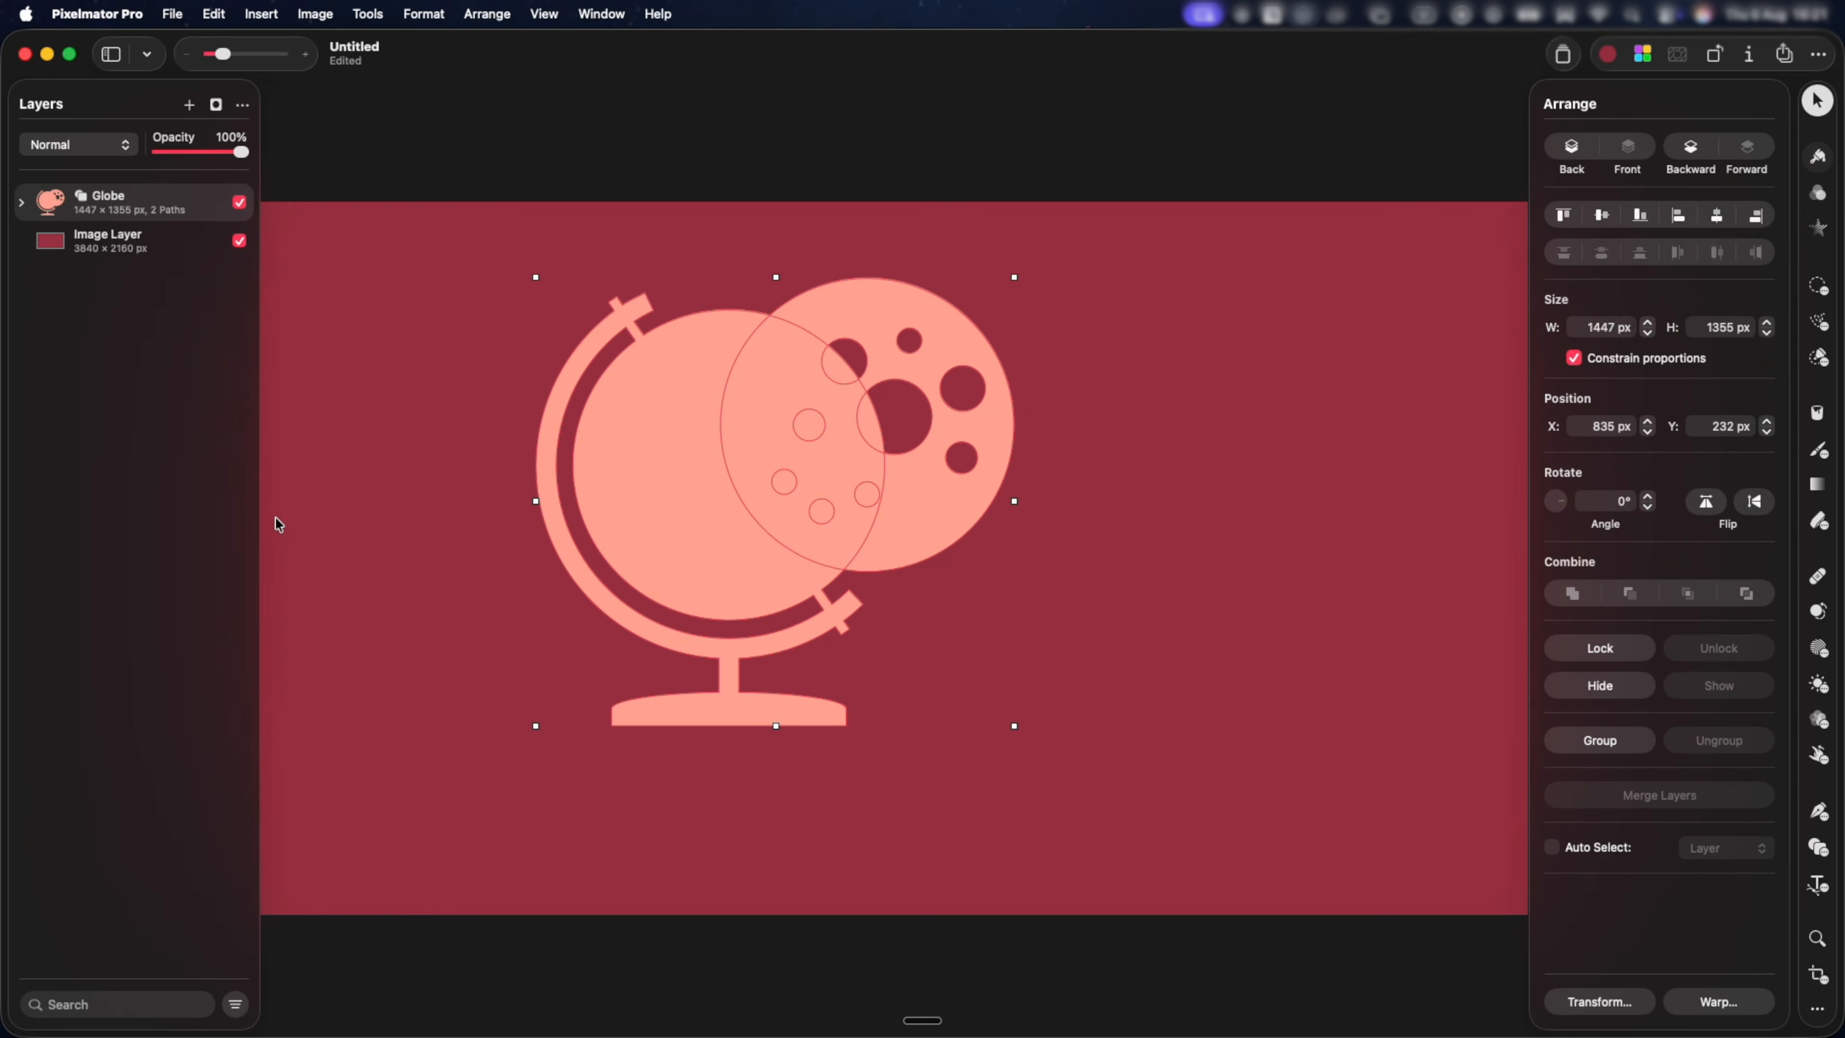
# Move the combined shape to the canvas centre and switch the Moon path's combine mode to Subtract.
pyautogui.moveTo(785, 492); pyautogui.dragTo(953, 520)
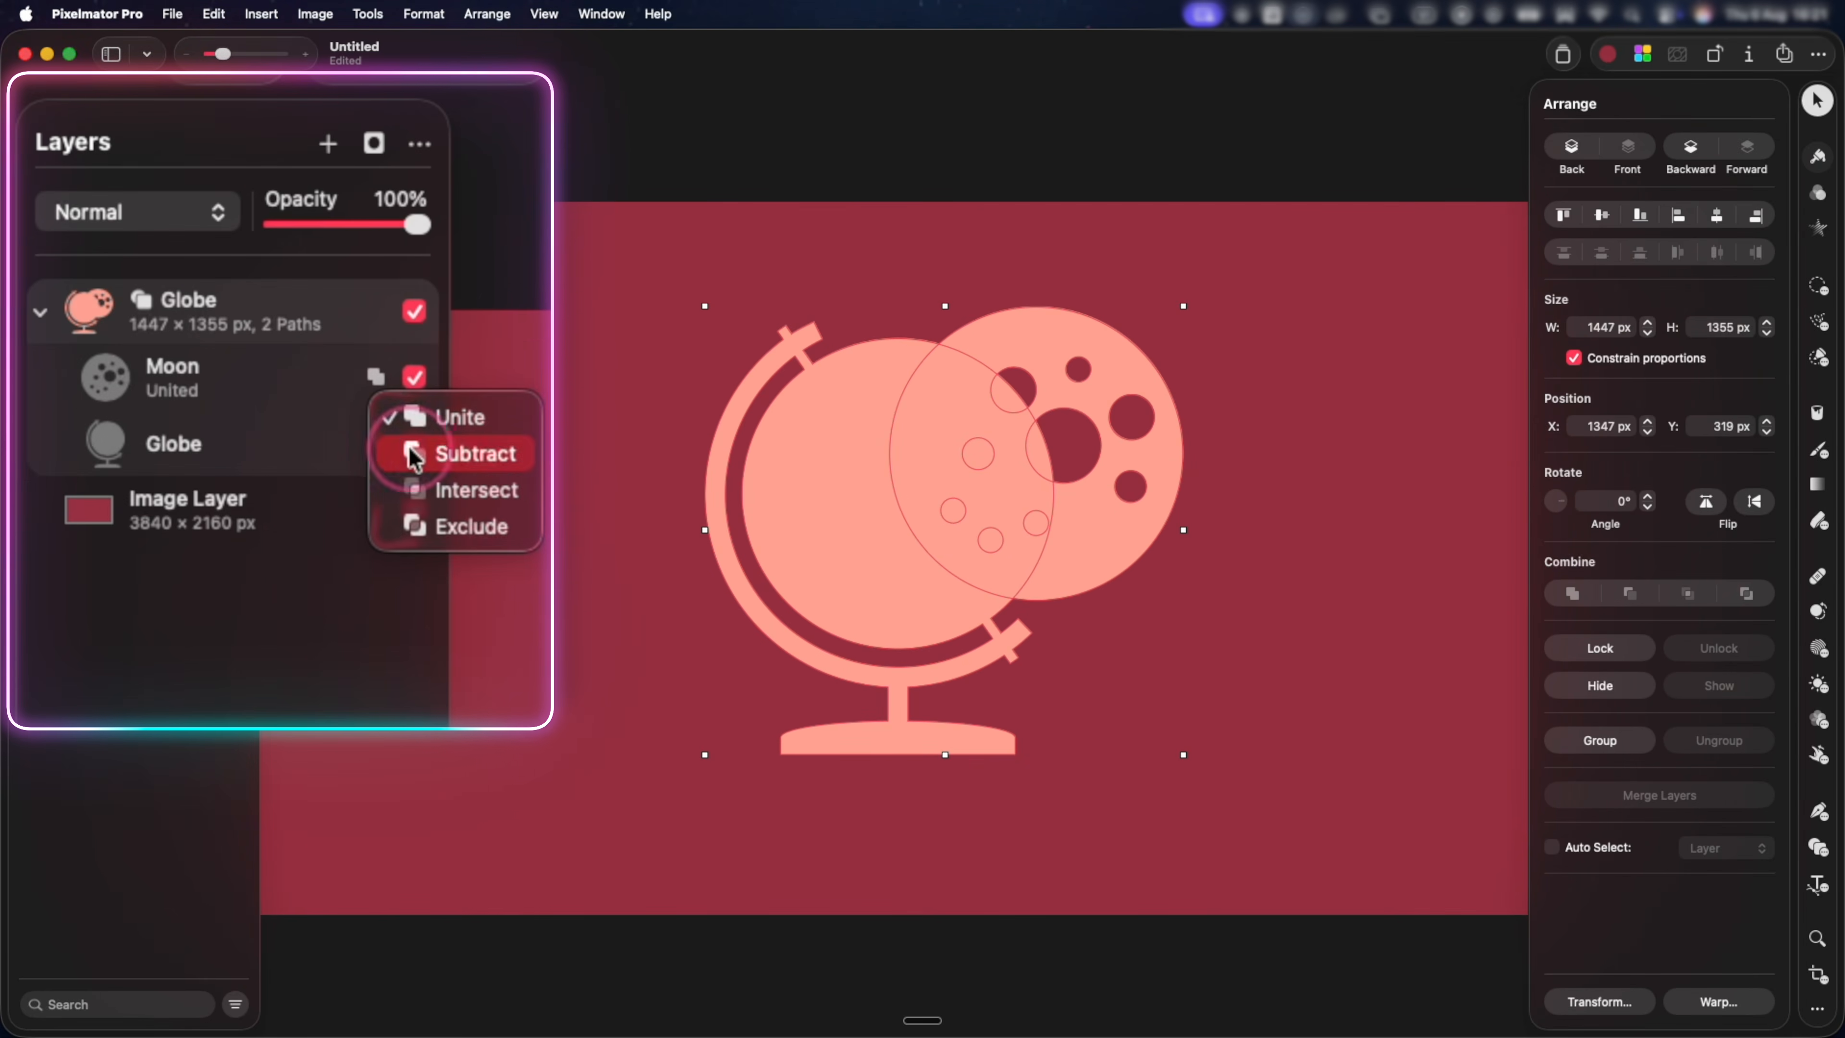
pyautogui.click(414, 452)
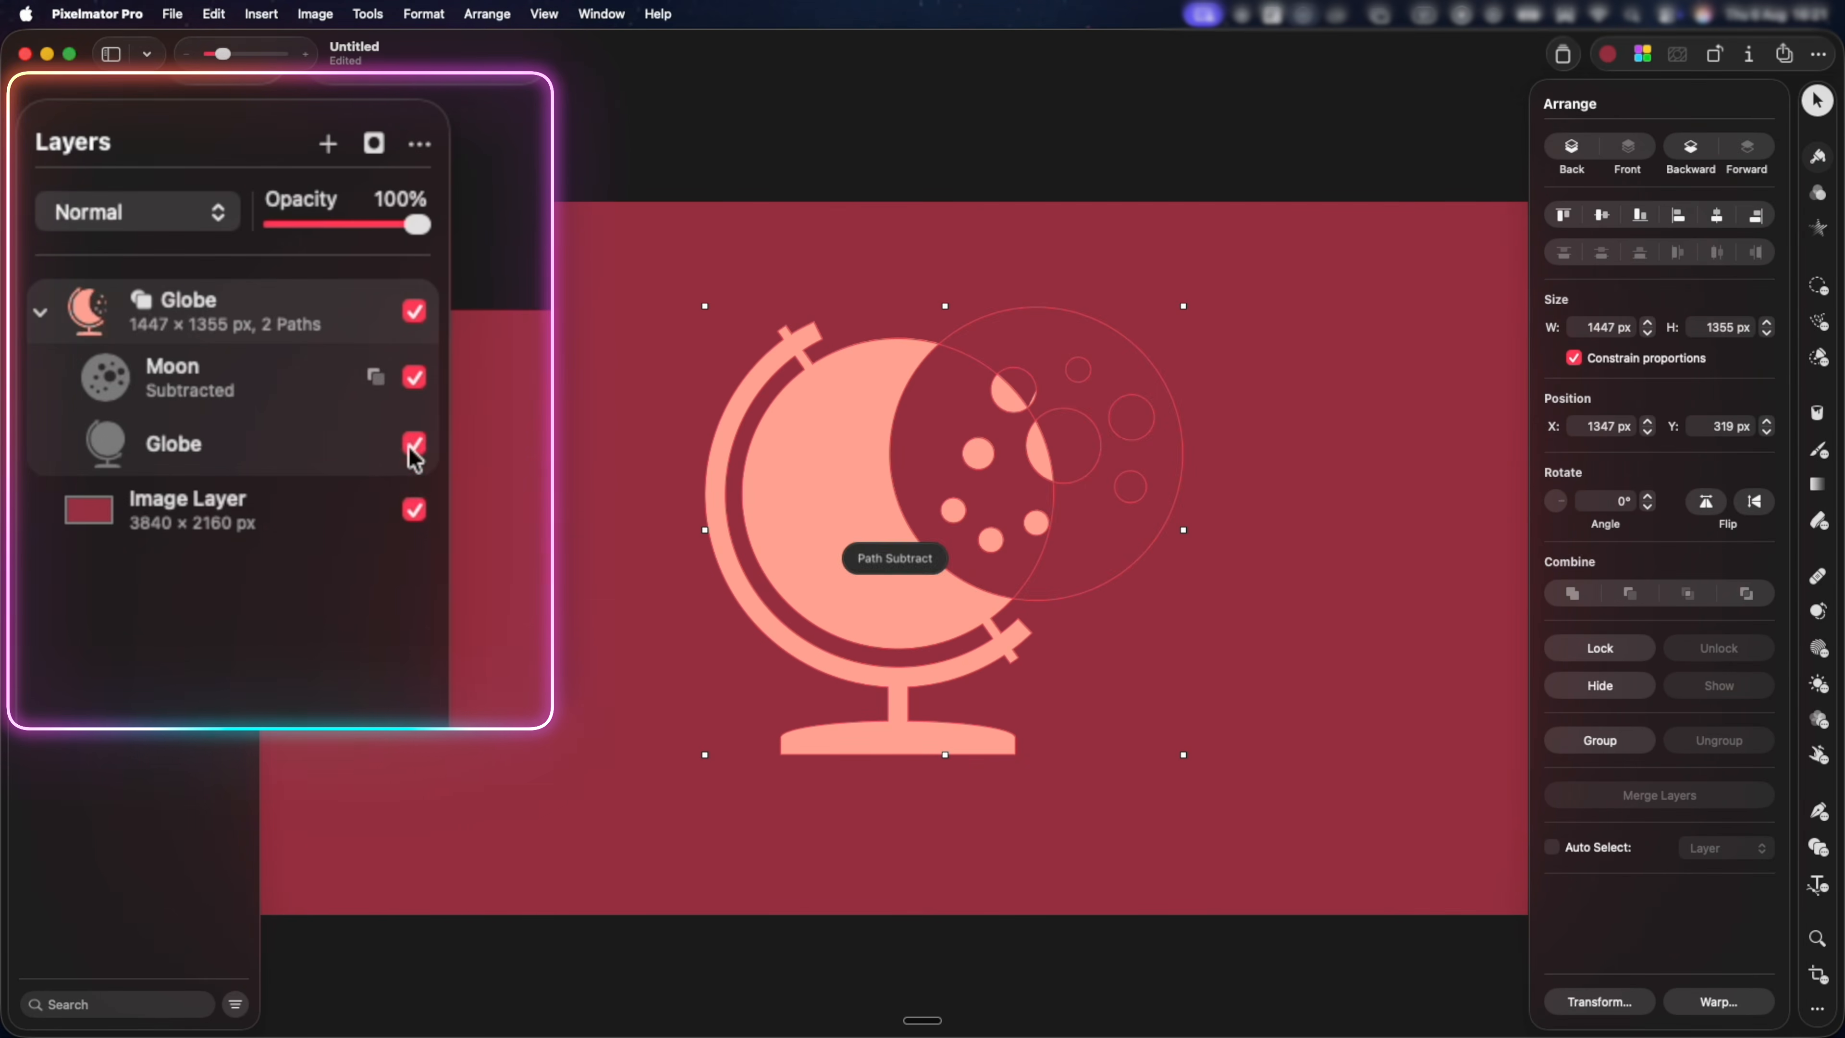
pyautogui.moveTo(1079, 499)
pyautogui.mouseDown()
pyautogui.moveTo(1059, 549)
pyautogui.moveTo(1093, 483)
pyautogui.mouseUp()
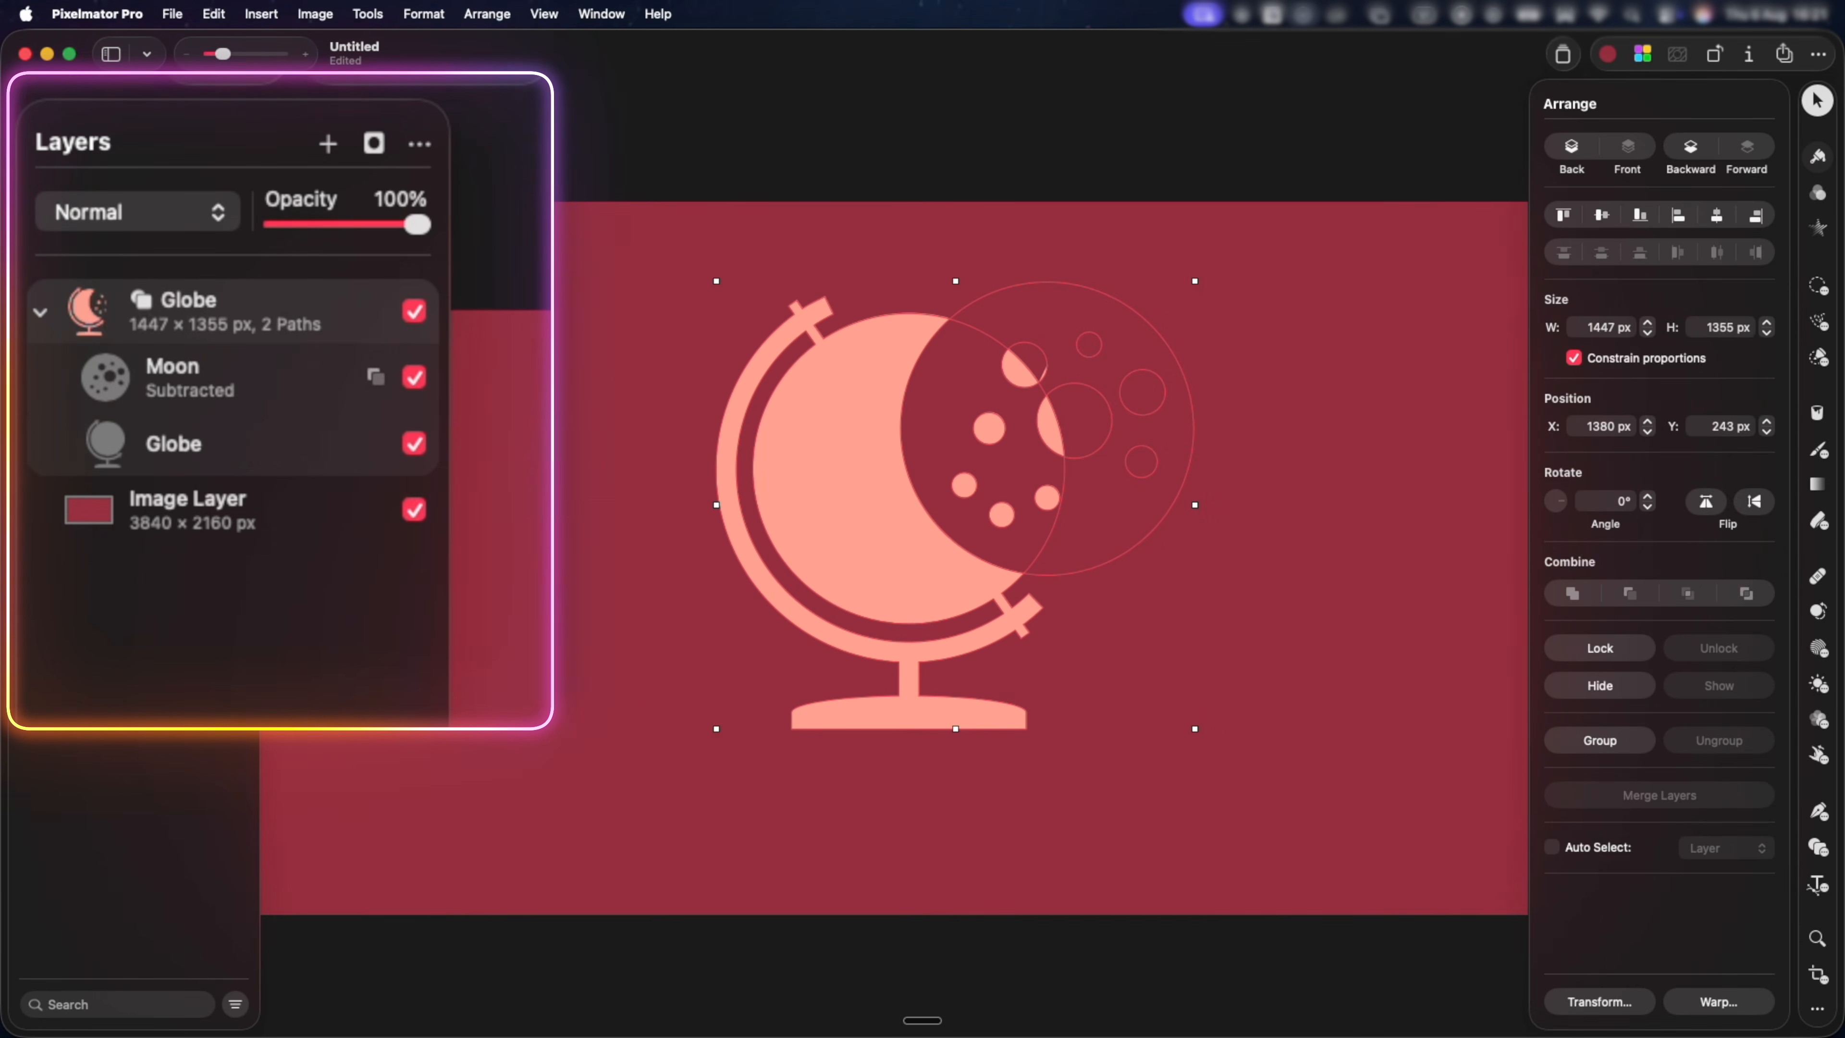
# Try the Intersect mode on the Moon path, and set its combine mode to Exclude.
pyautogui.click(375, 377)
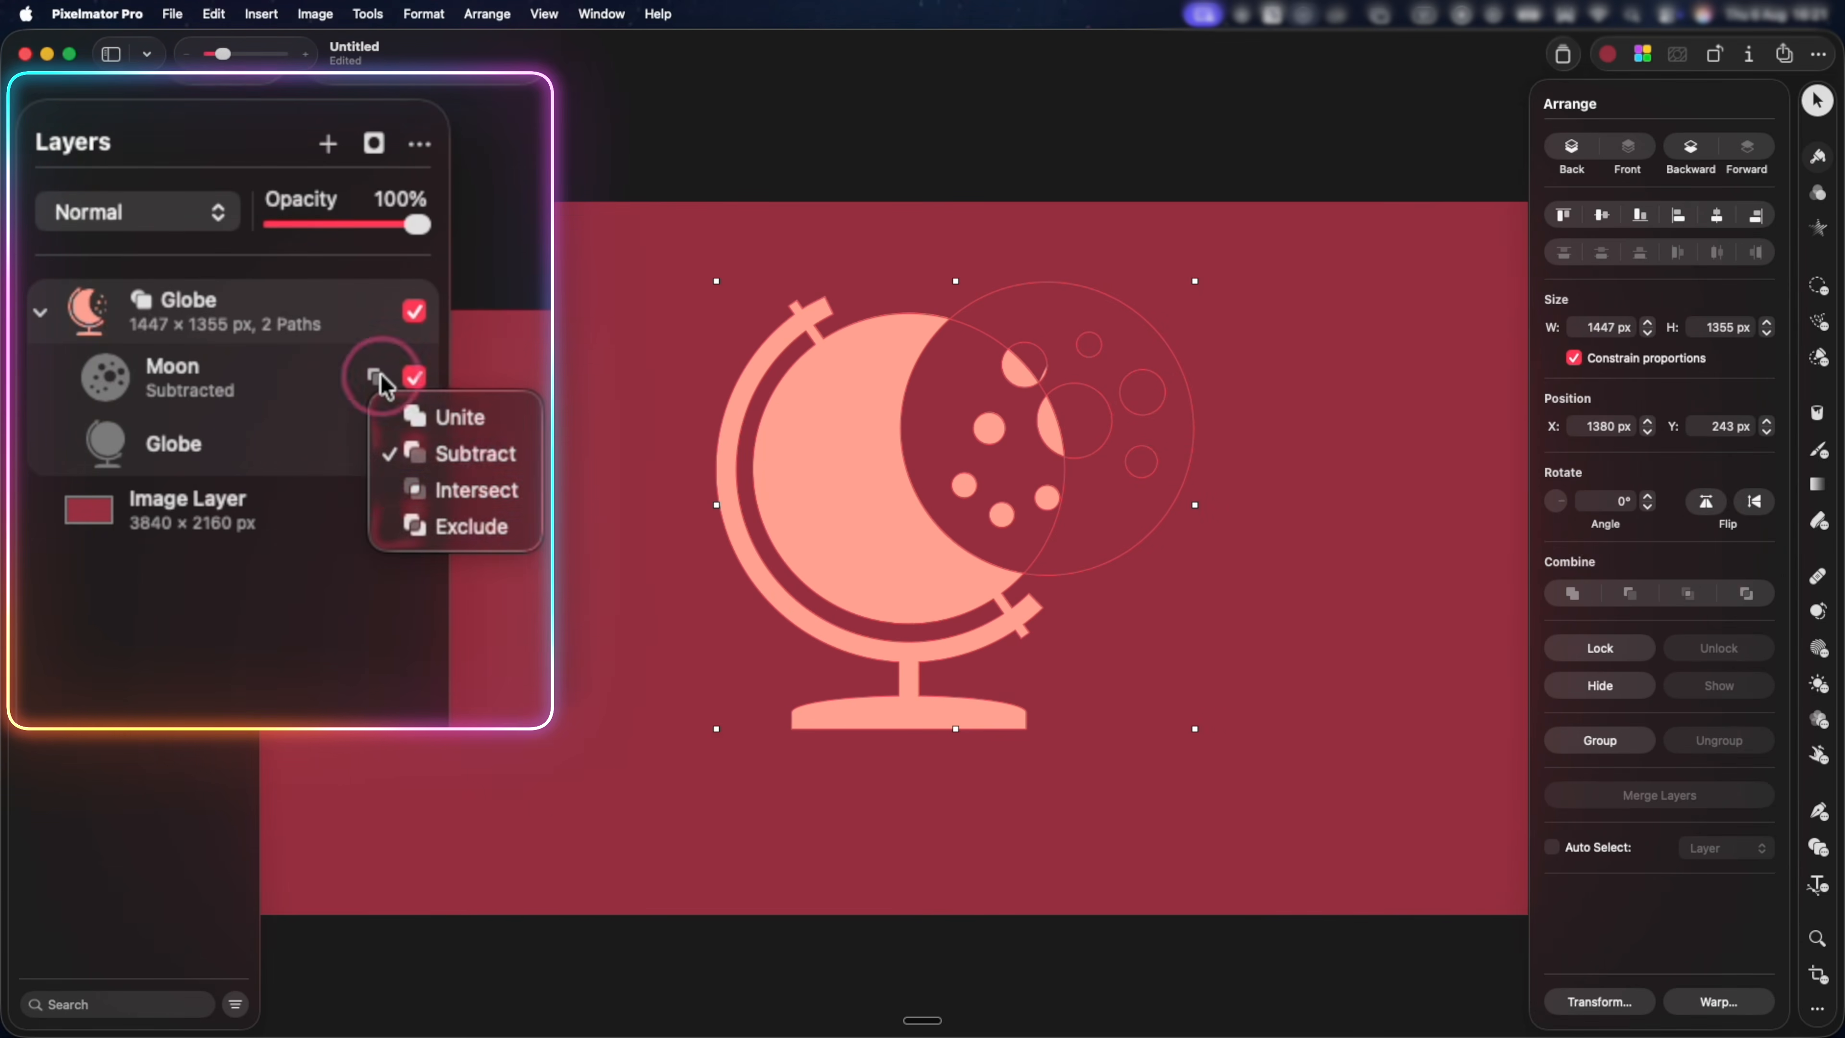
pyautogui.click(443, 494)
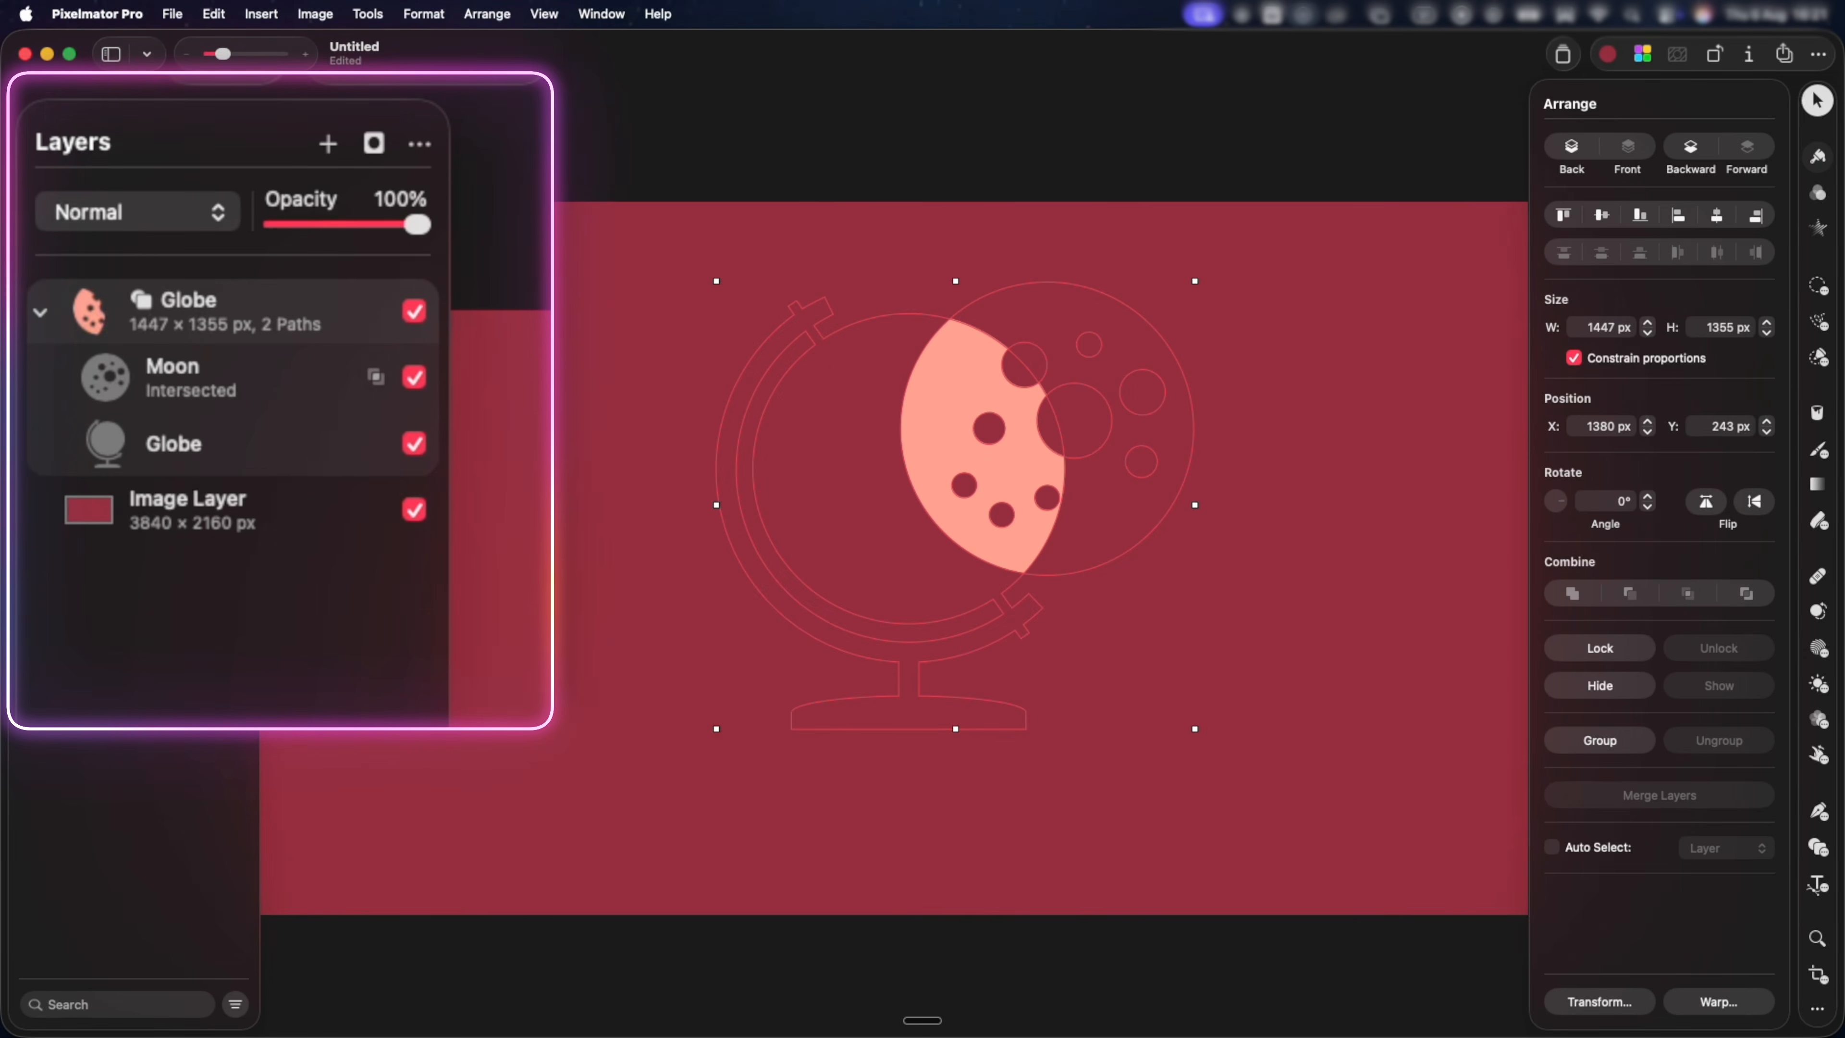
pyautogui.click(374, 377)
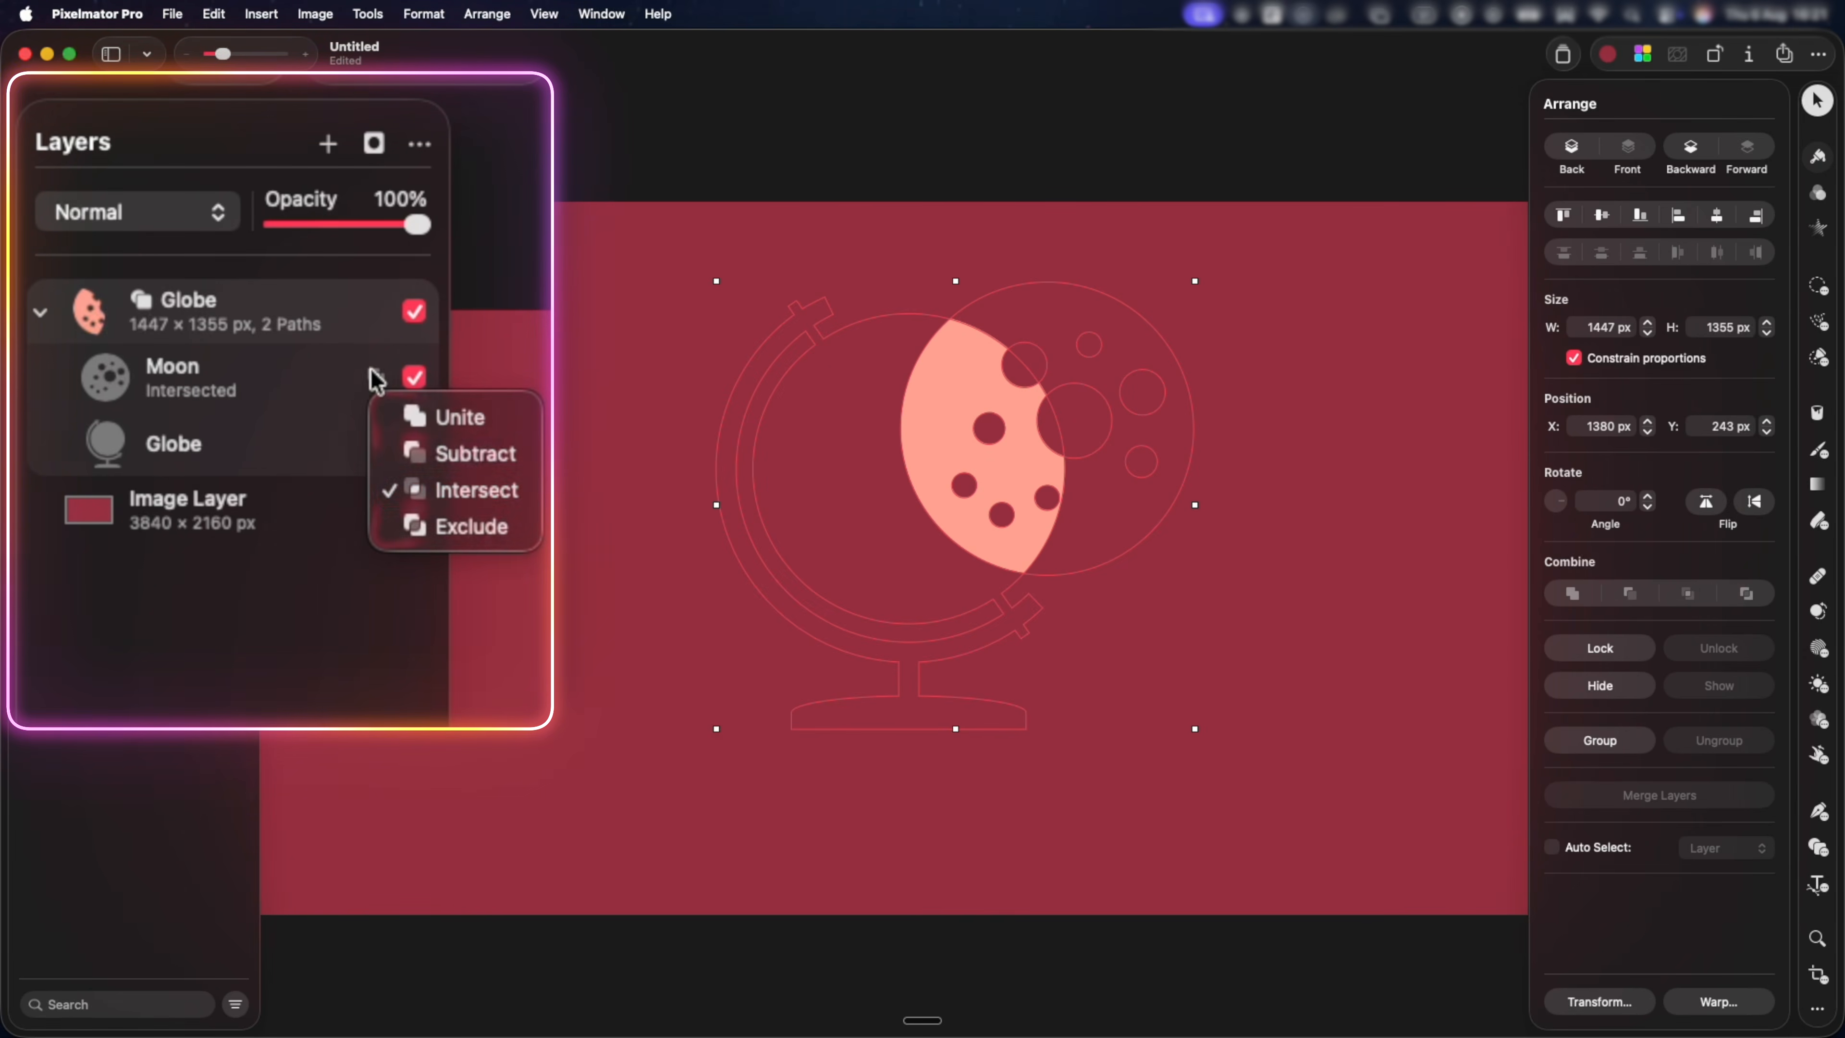
pyautogui.click(429, 527)
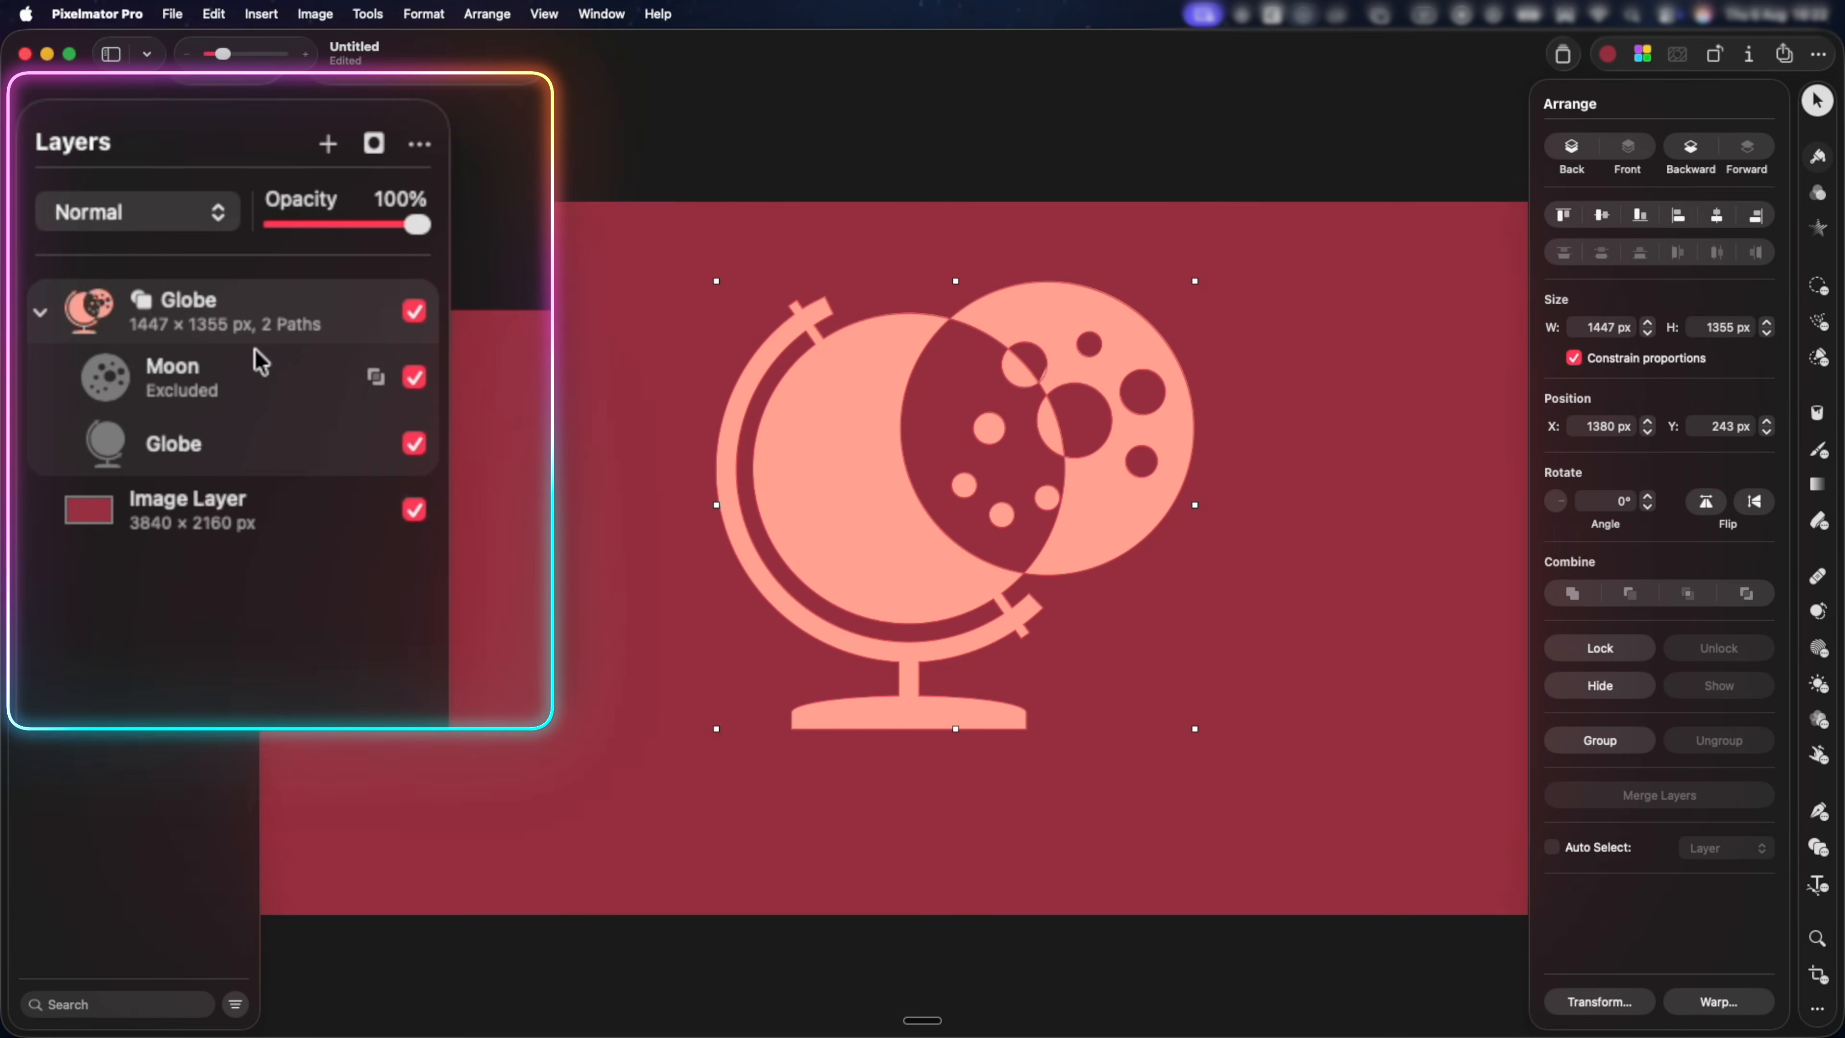
# Shrink the Moon path inside the combined layer to about 390 × 390 px and move it onto the Globe's lower-left area.
pyautogui.click(40, 222)
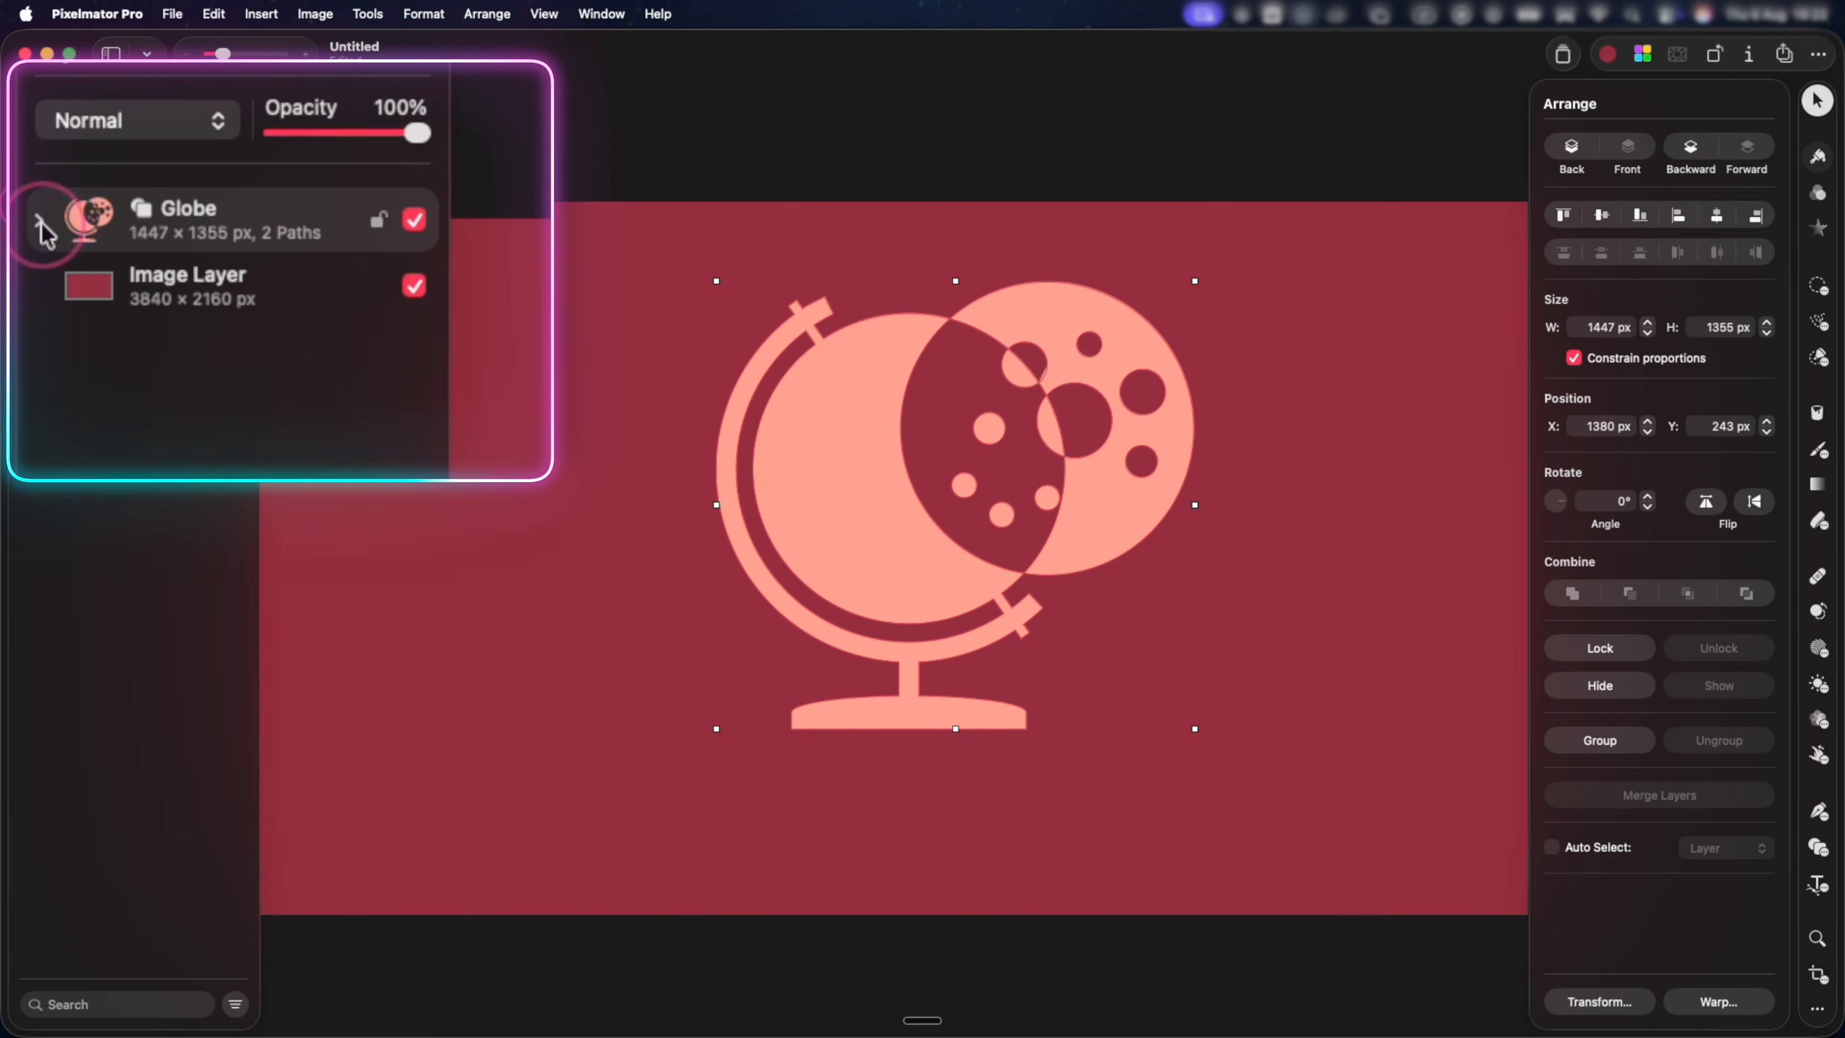
pyautogui.click(41, 222)
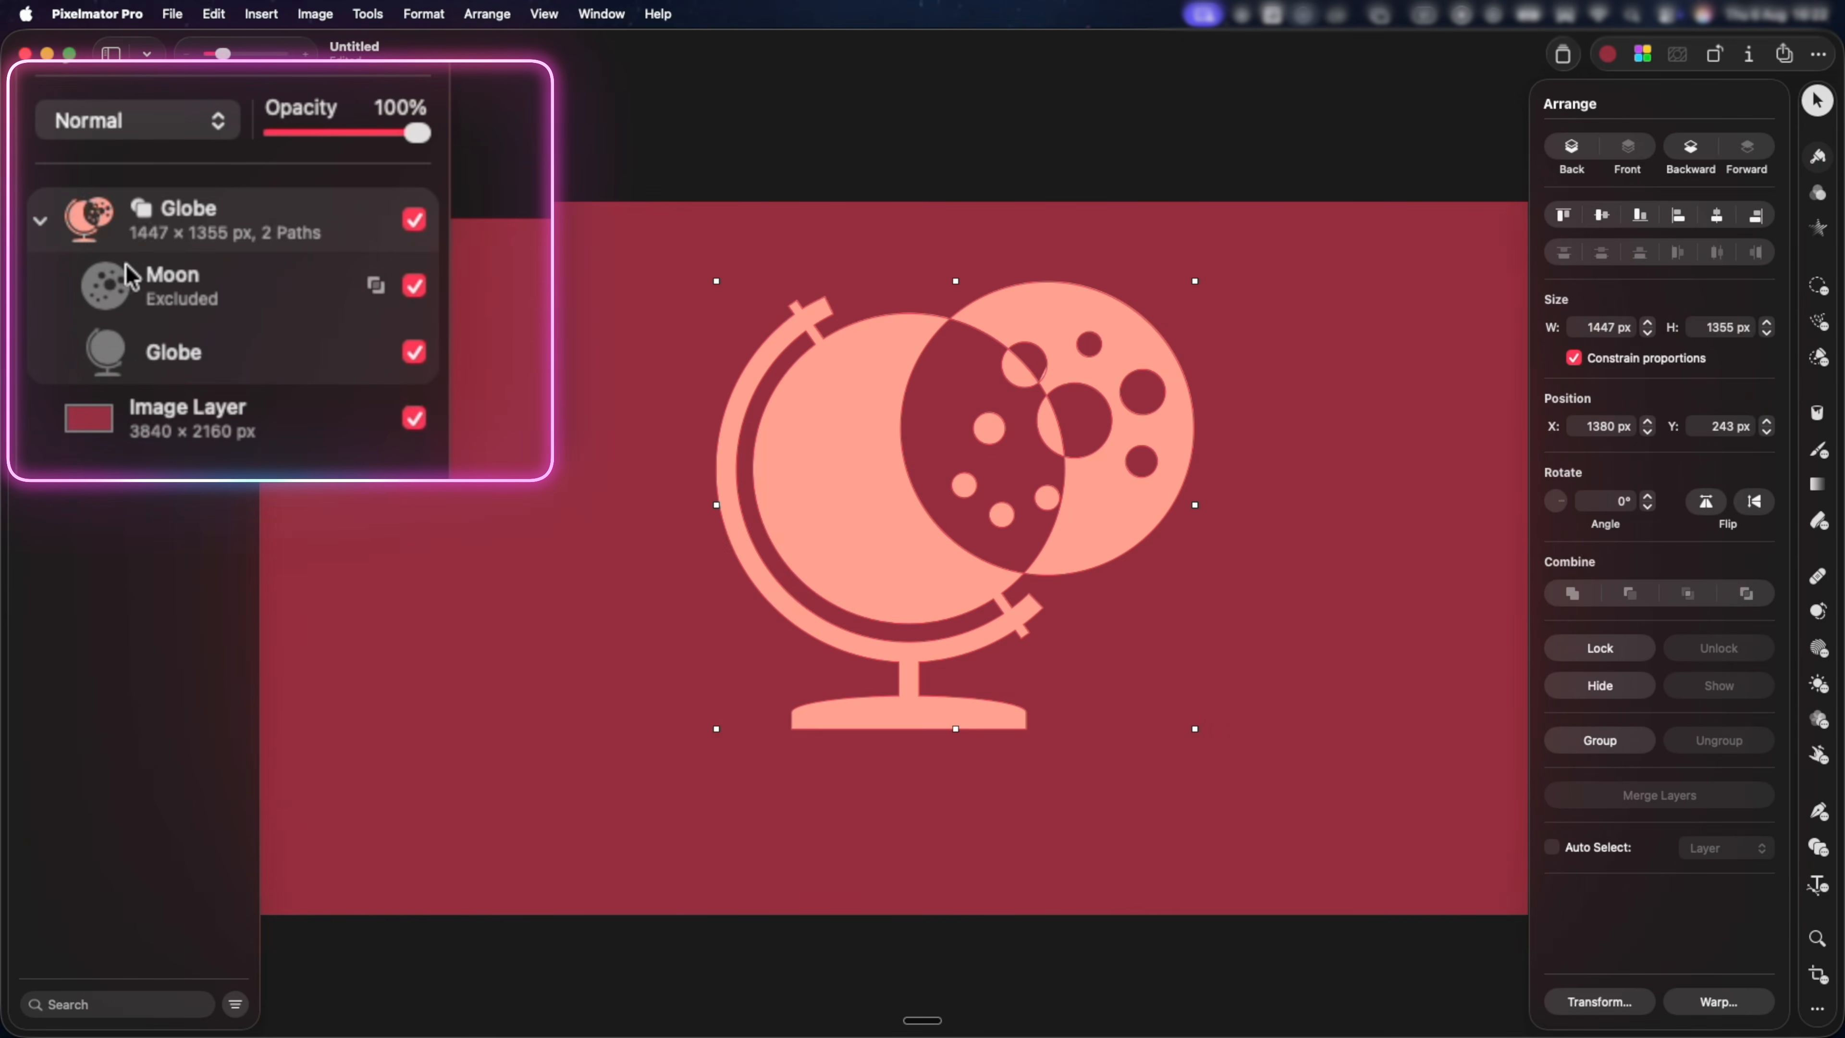
pyautogui.click(136, 279)
pyautogui.moveTo(1090, 376); pyautogui.dragTo(934, 423)
pyautogui.moveTo(947, 415); pyautogui.dragTo(950, 414)
pyautogui.moveTo(1054, 322); pyautogui.dragTo(890, 513)
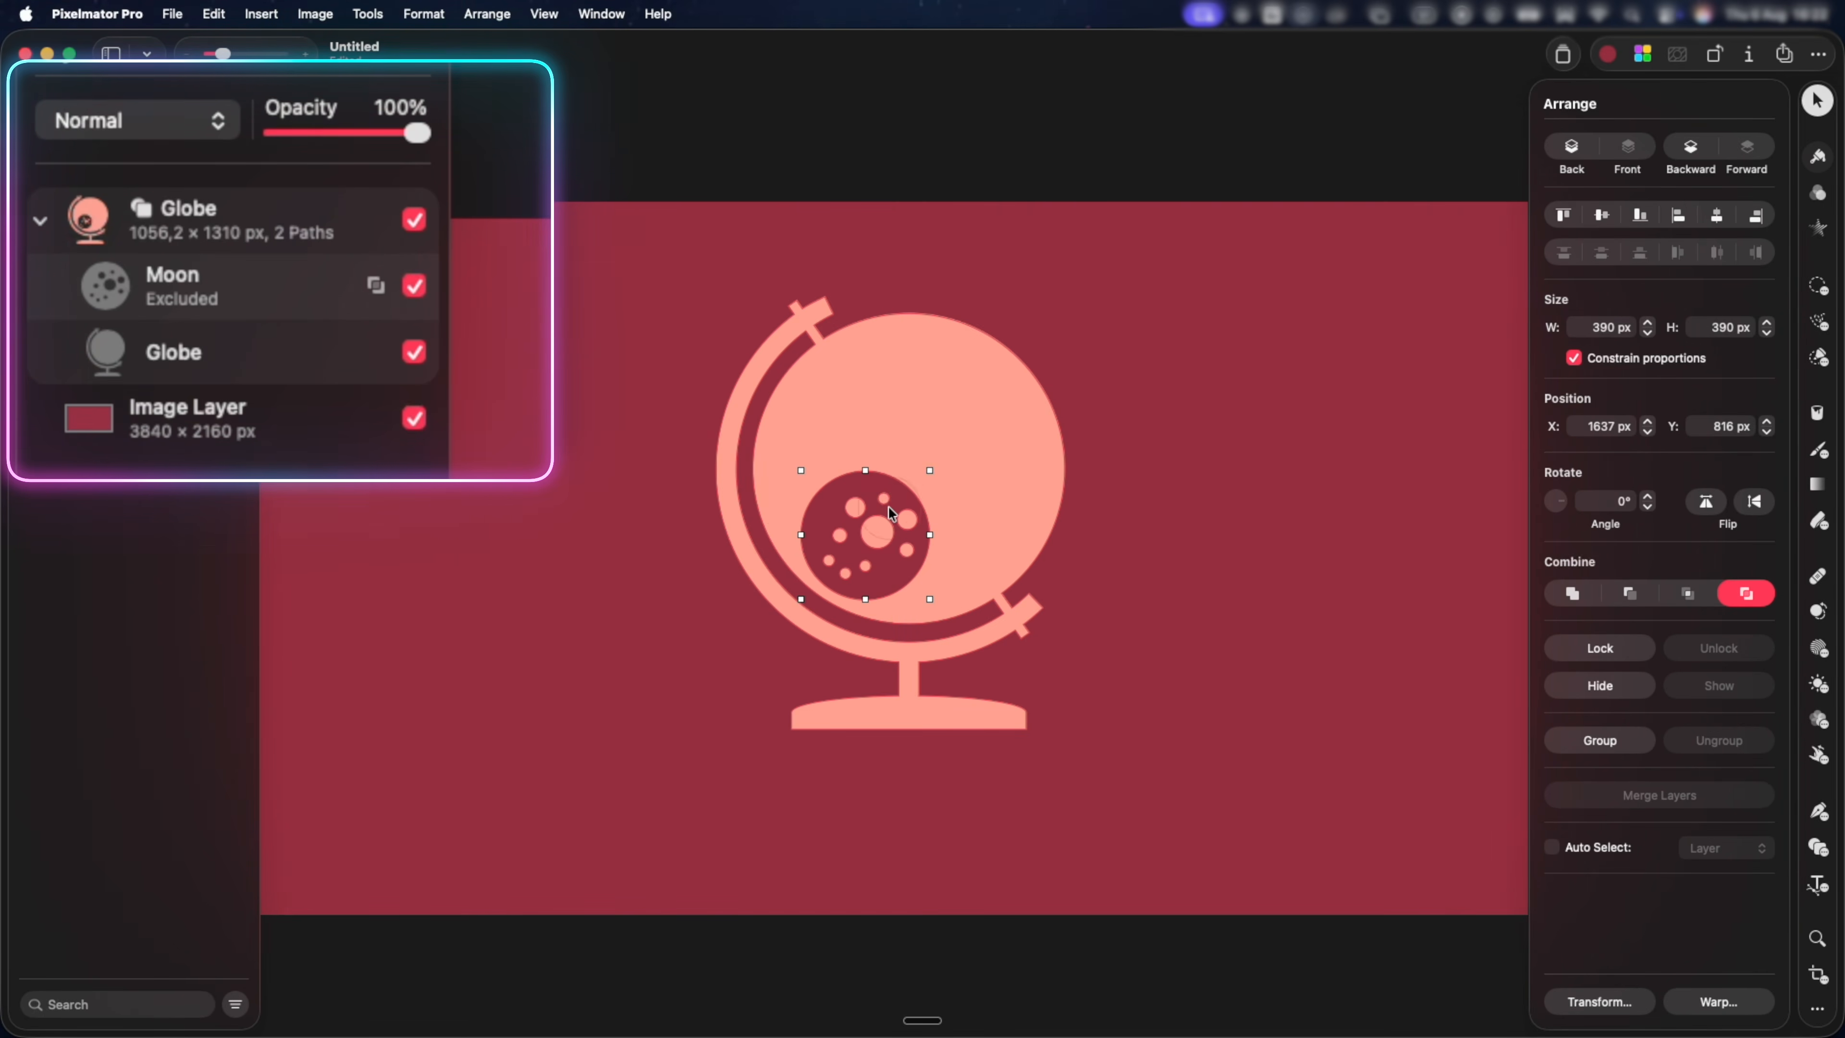
# Add an Atom shape of about 228 × 258 px above the Globe's upper right and nest it in the Globe shape layer.
pyautogui.press('u')
pyautogui.click(1612, 163)
pyautogui.click(1652, 264)
pyautogui.click(1047, 271)
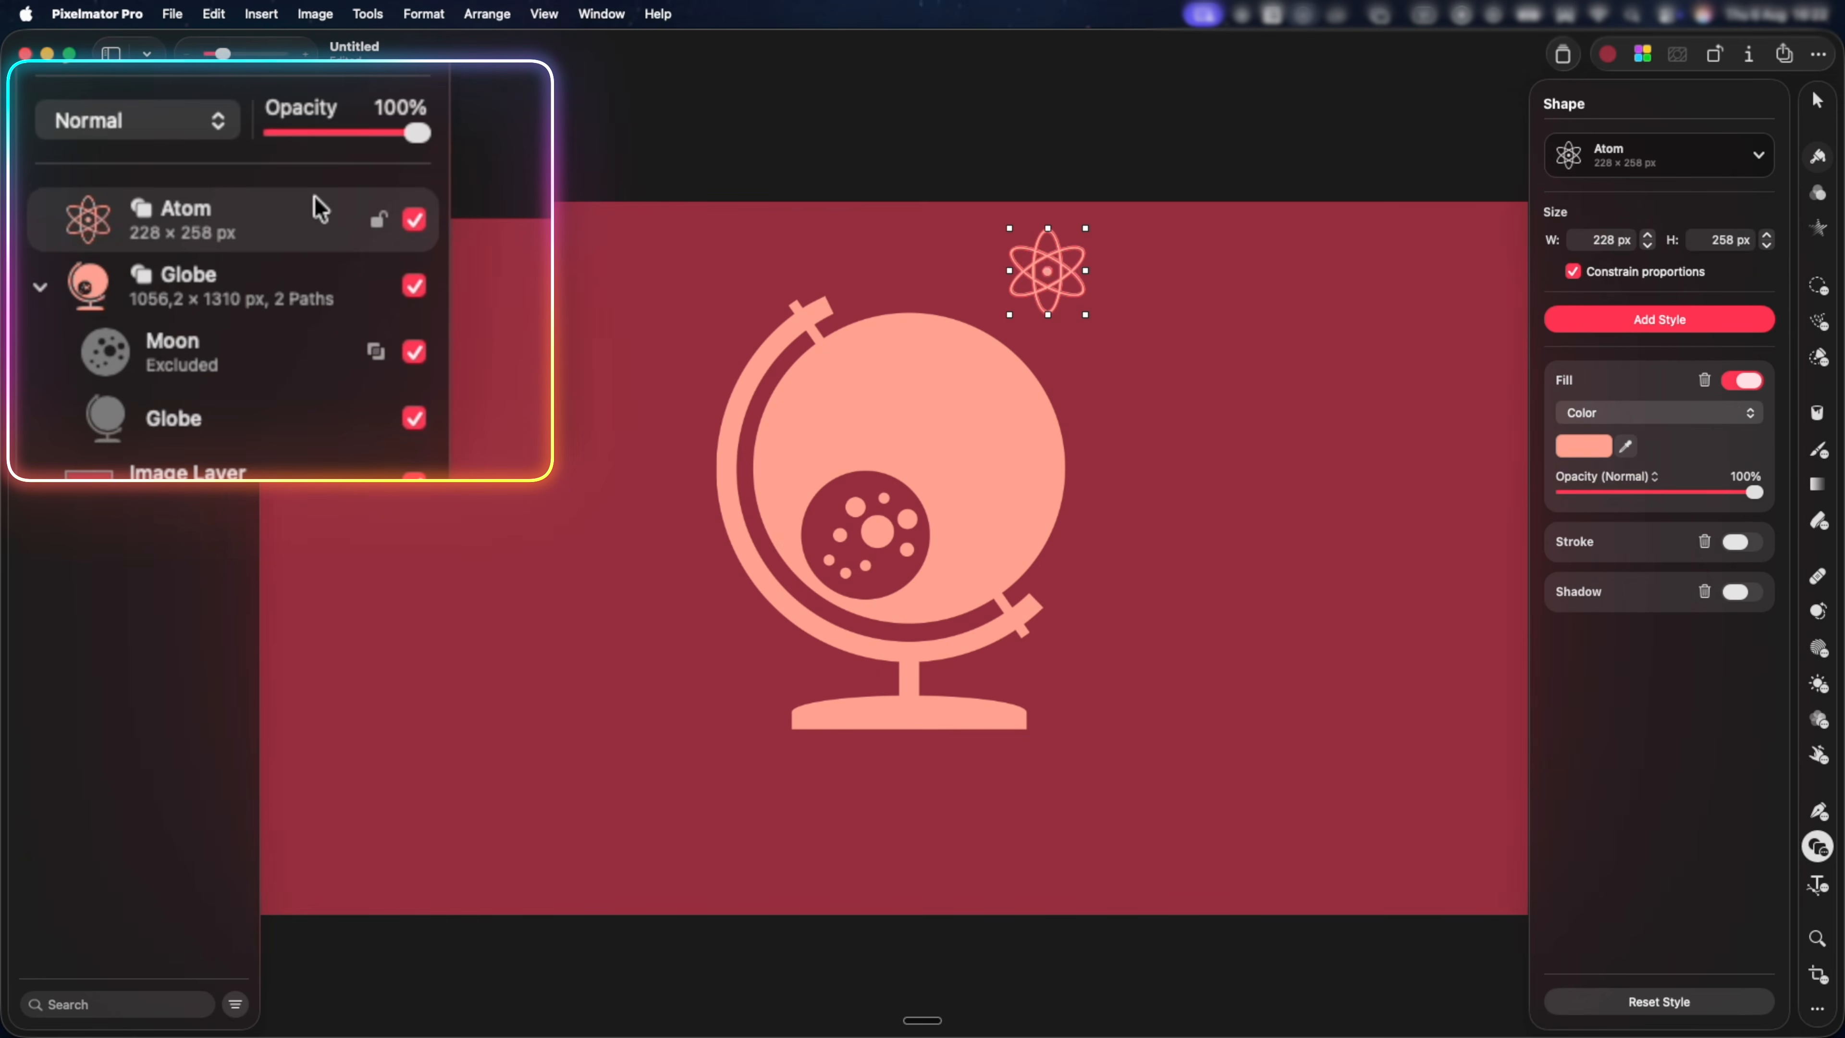
pyautogui.moveTo(209, 216); pyautogui.dragTo(212, 319)
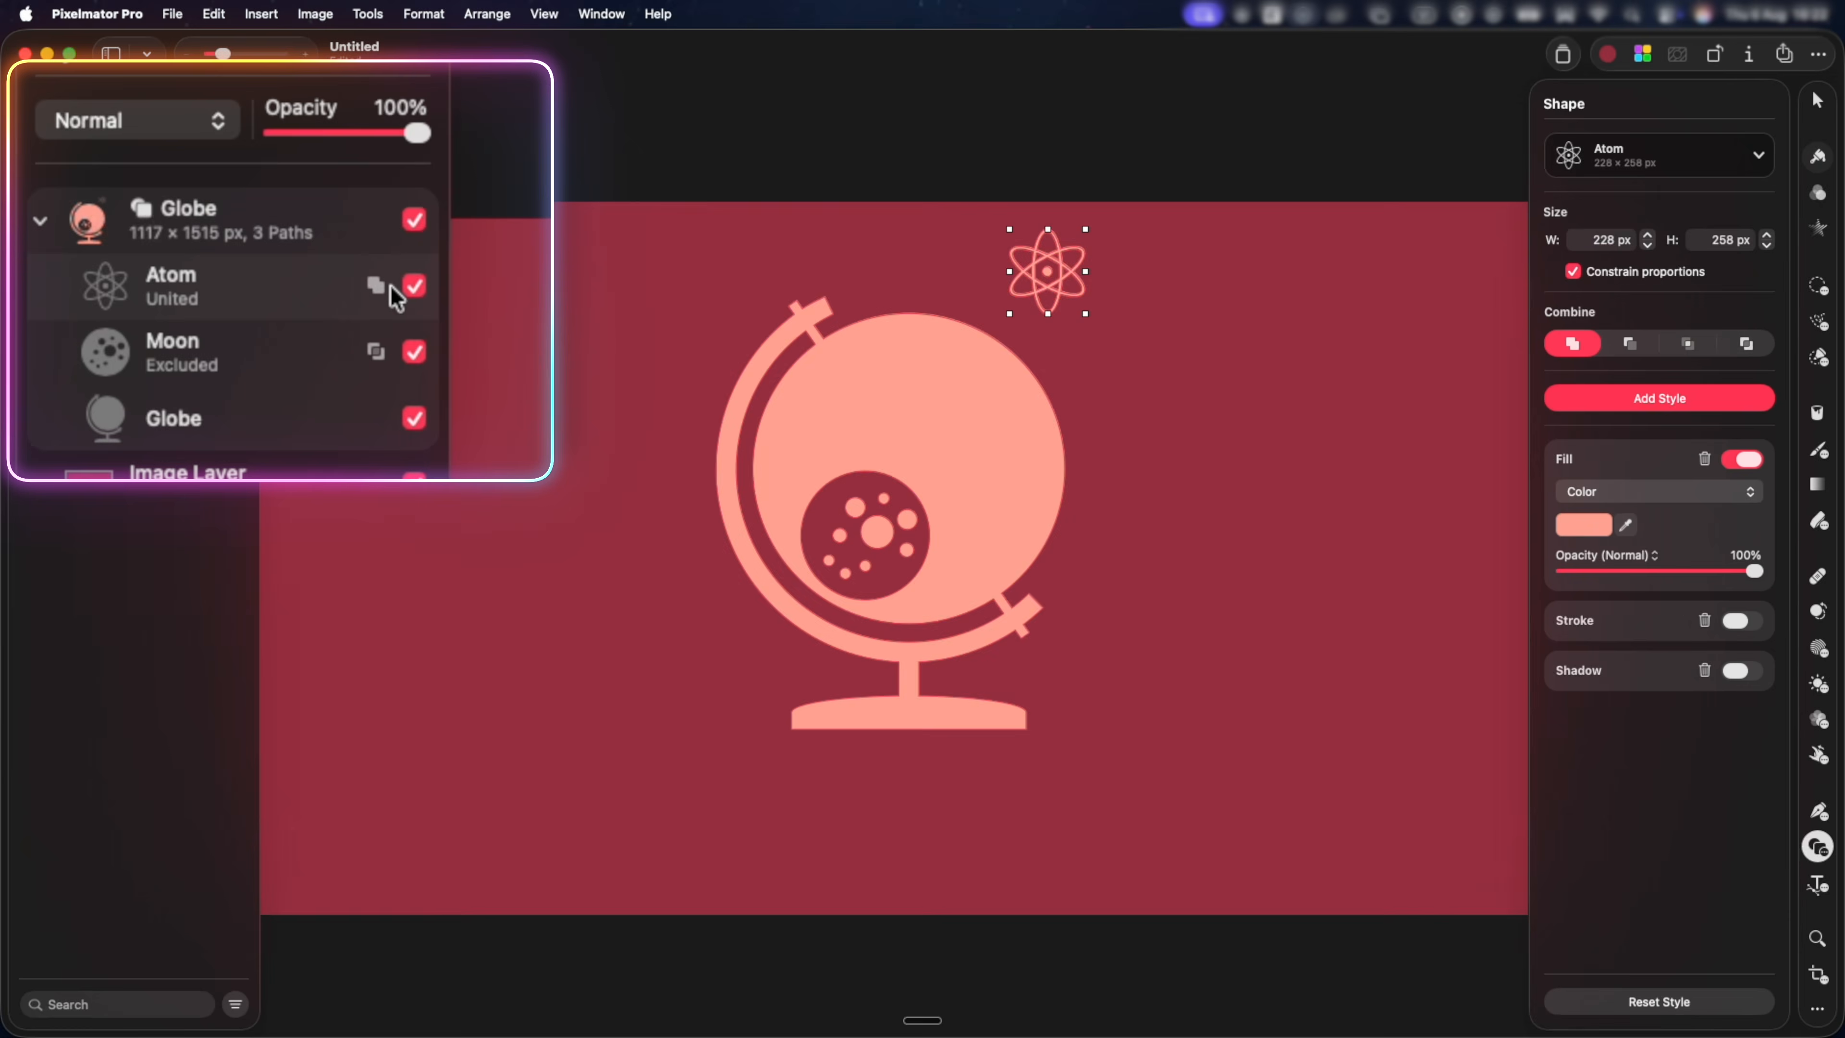
# Set the Atom path's combine mode to Exclude and reposition it near the Globe's upper right.
pyautogui.click(376, 285)
pyautogui.click(417, 398)
pyautogui.click(465, 435)
pyautogui.press('v')
pyautogui.moveTo(1038, 272); pyautogui.dragTo(1037, 322)
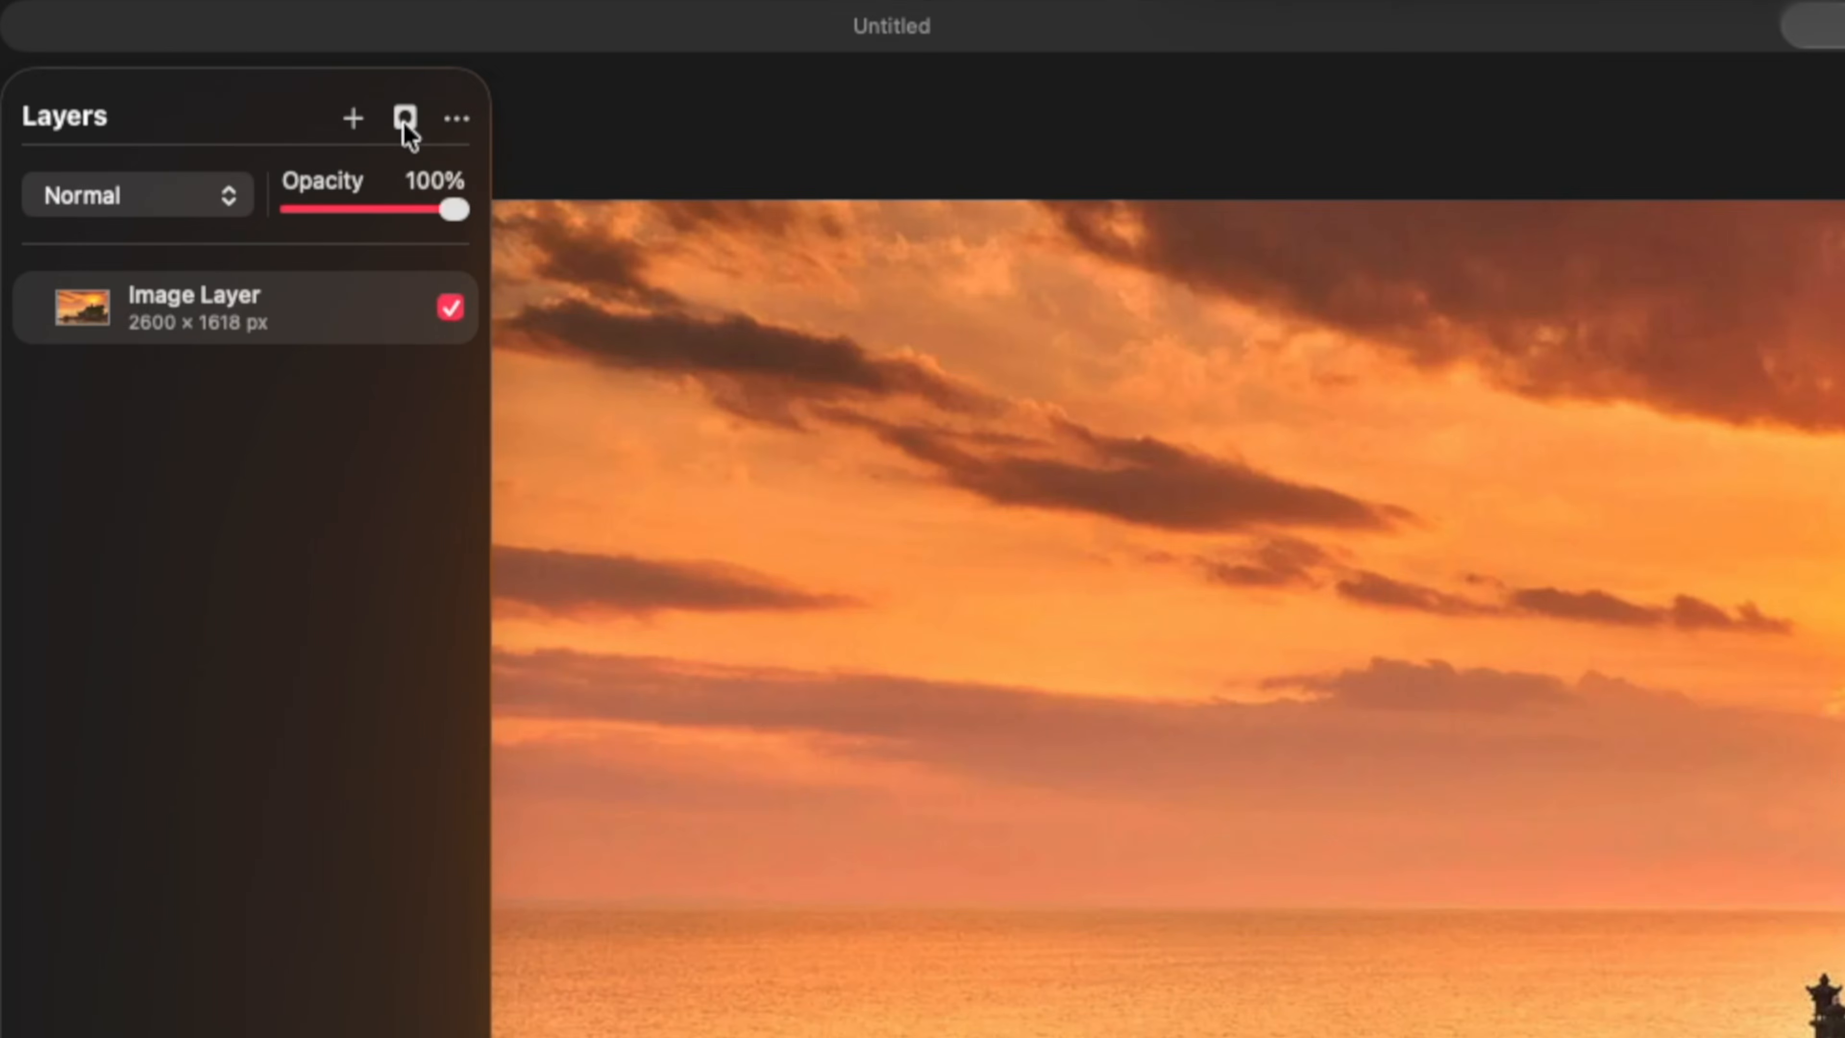
# Mask the temple sunset photo layer with a Circle chosen from the Basic custom shapes.
pyautogui.click(216, 139)
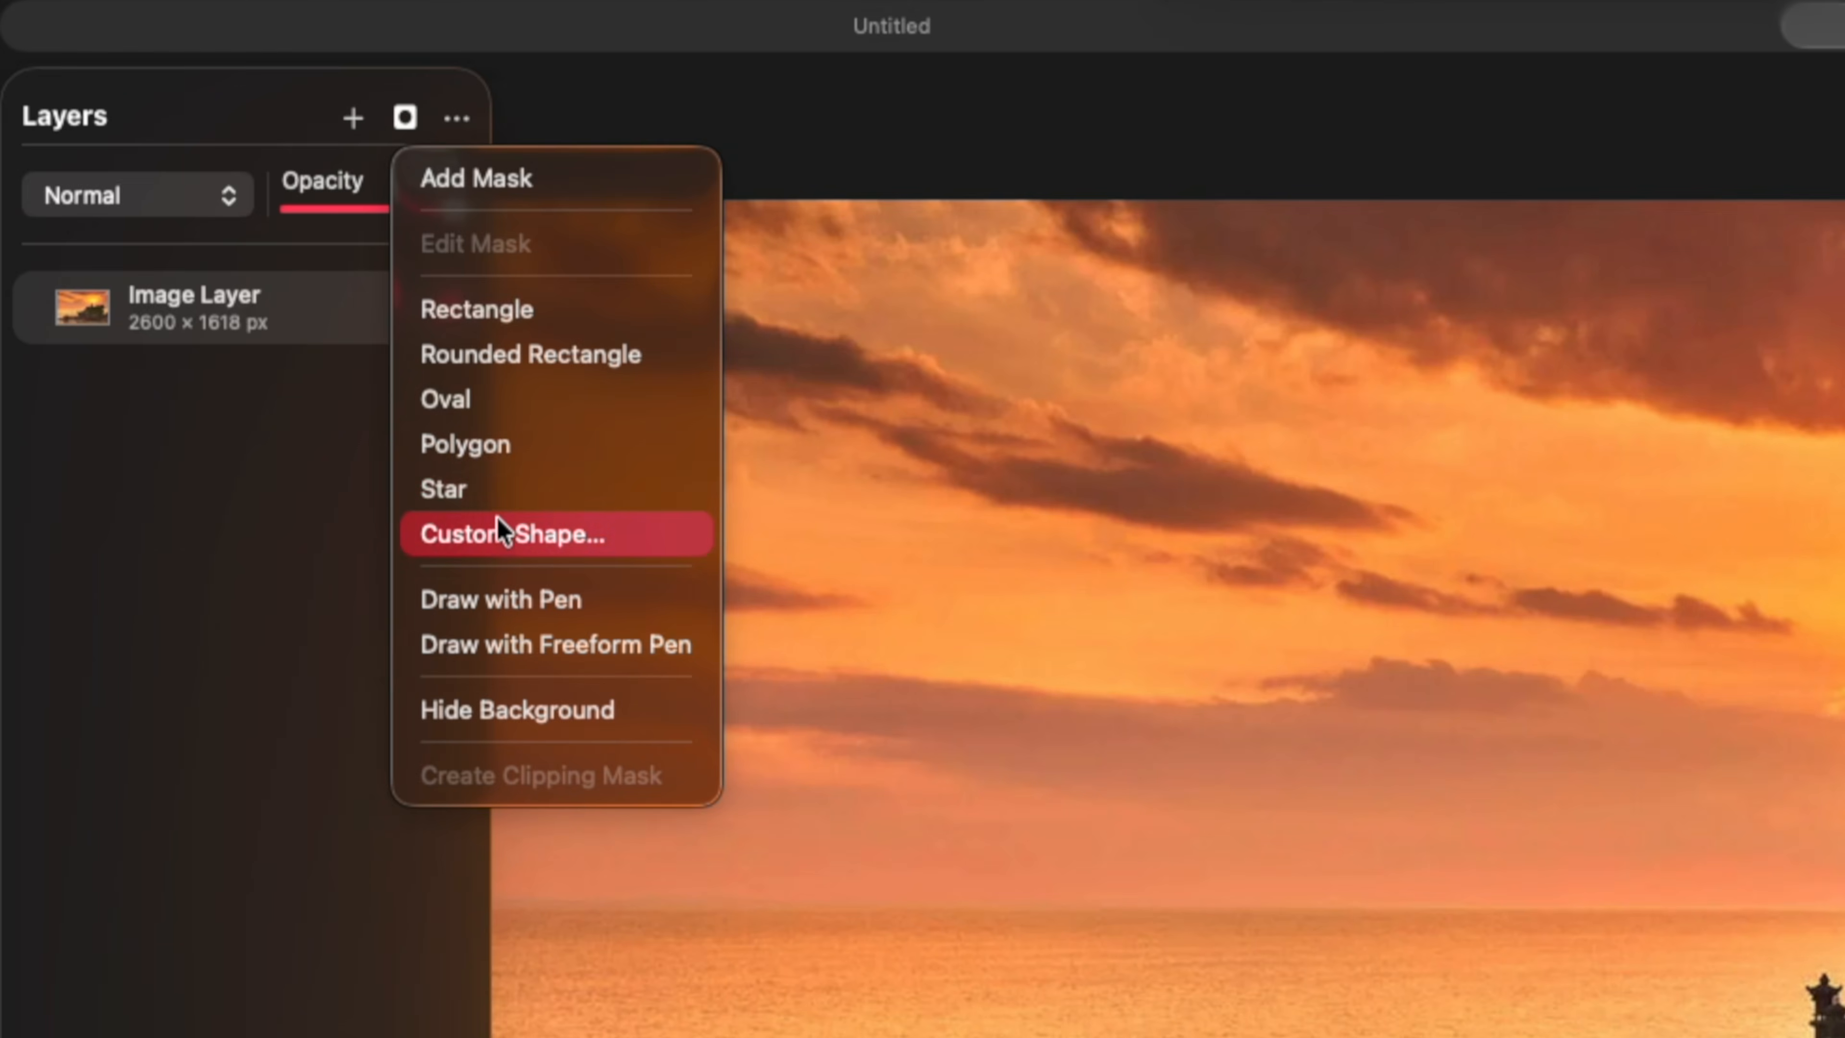
pyautogui.click(501, 540)
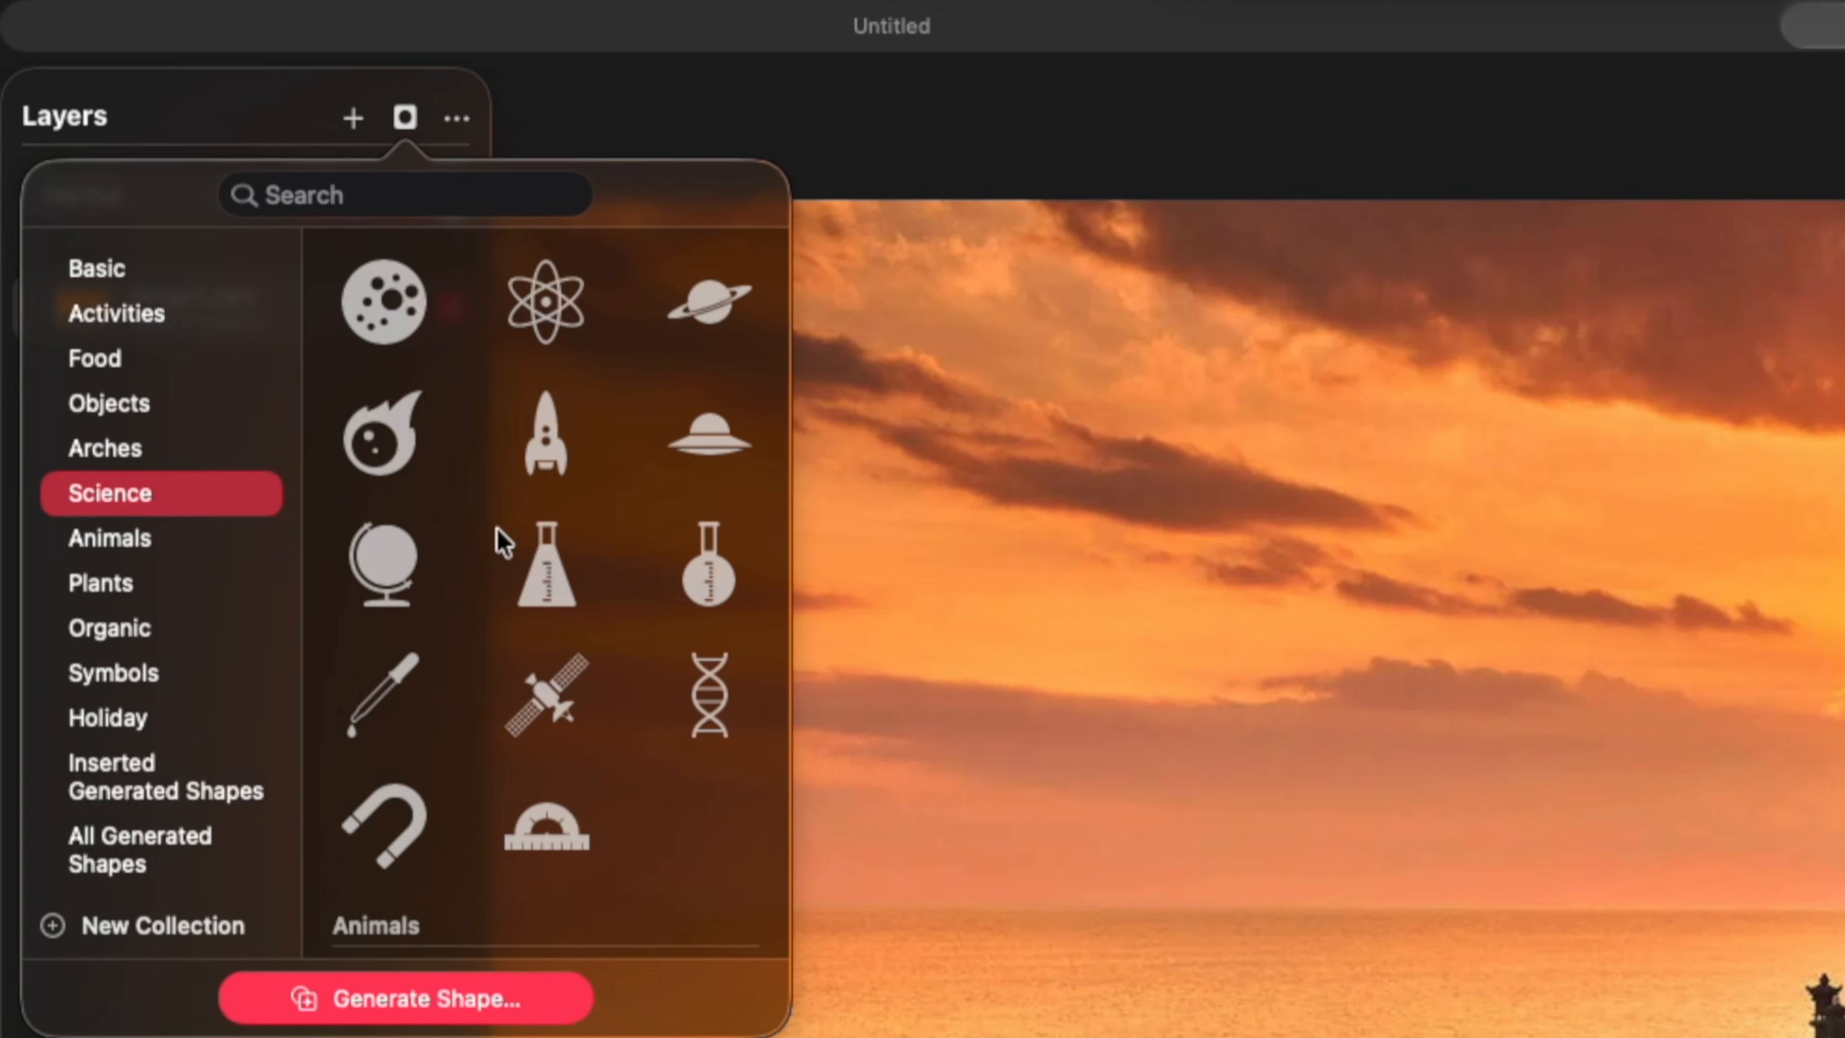
pyautogui.click(199, 449)
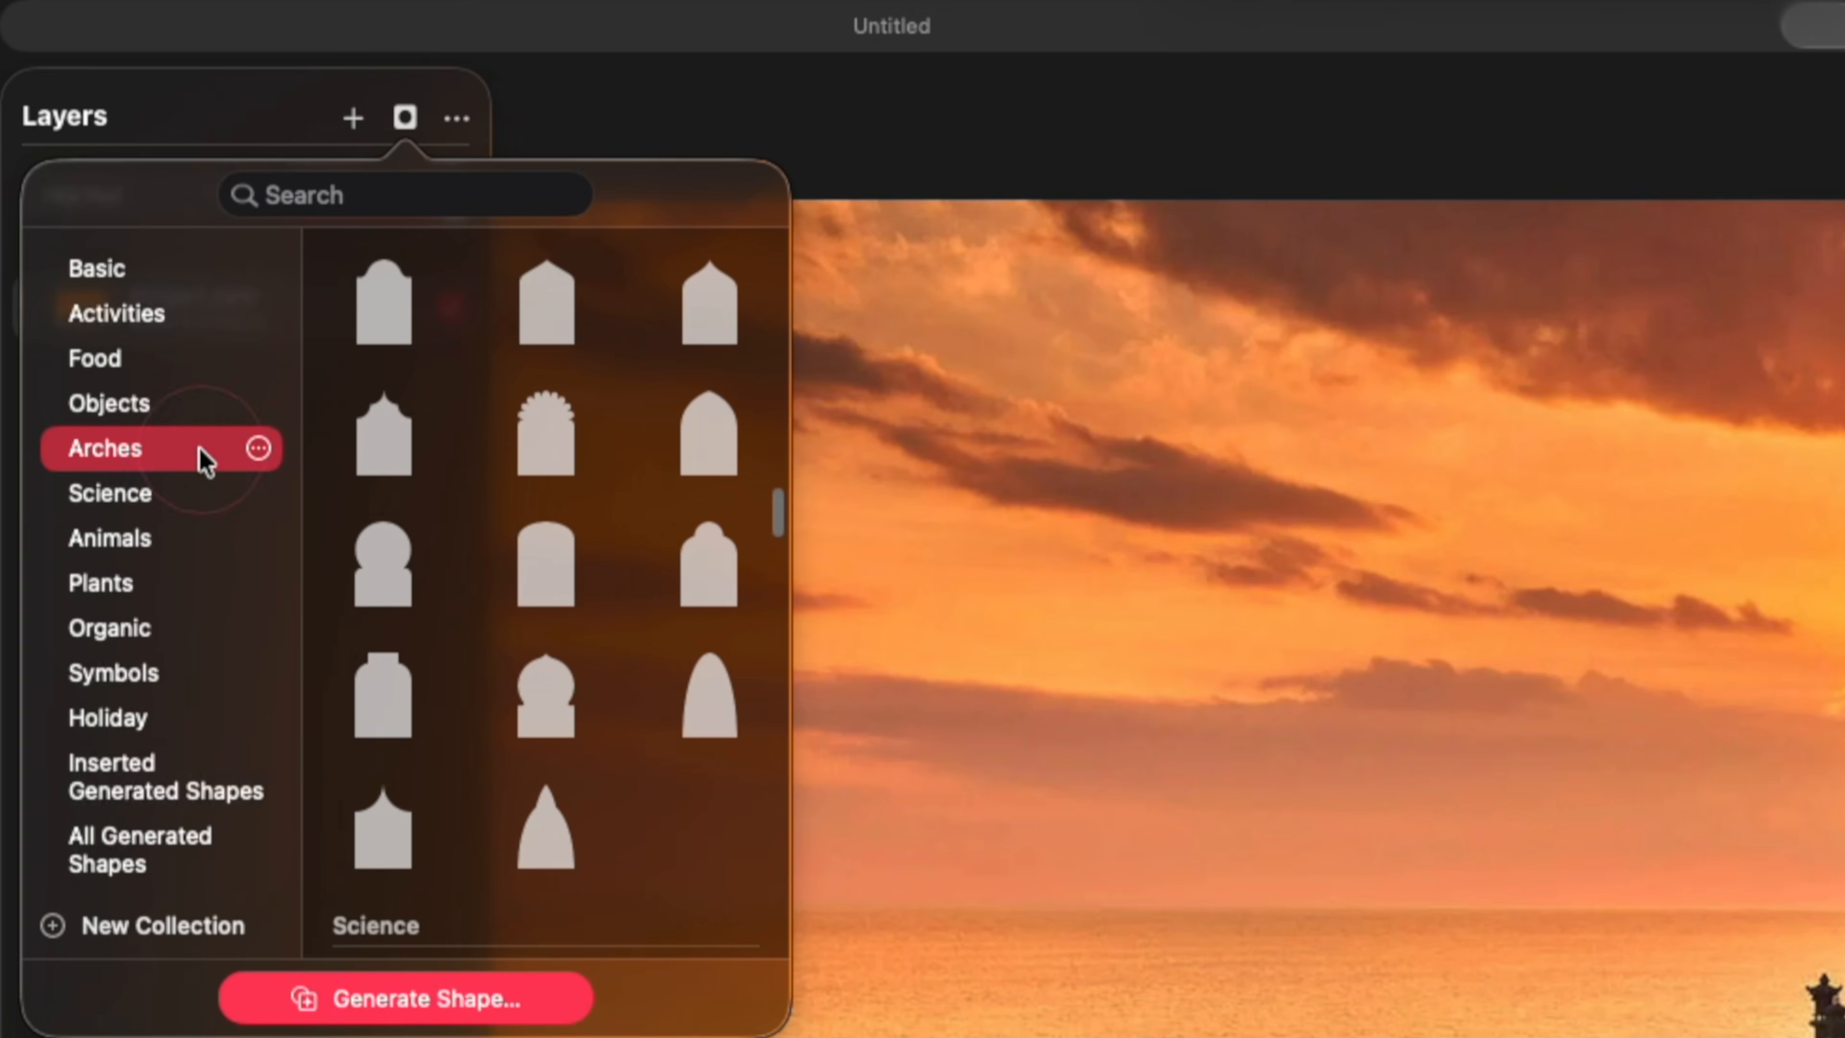
pyautogui.click(193, 418)
pyautogui.click(182, 369)
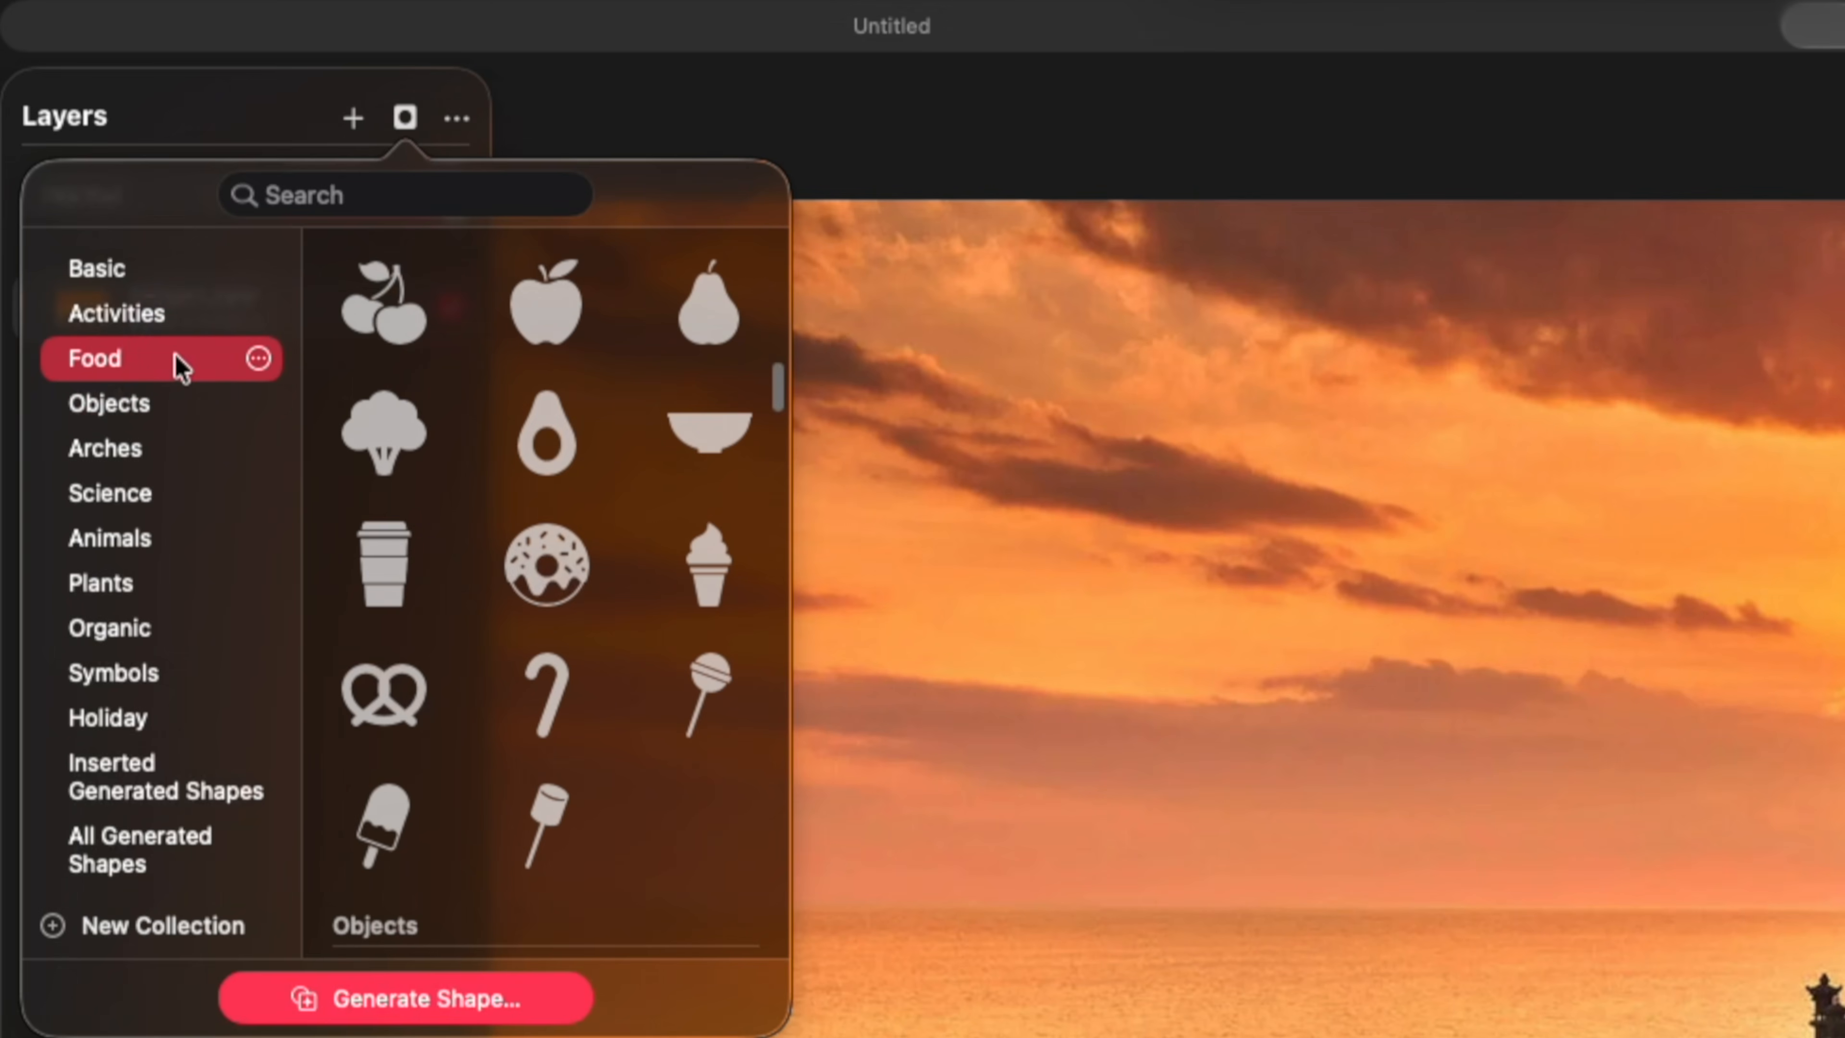
pyautogui.click(157, 273)
pyautogui.click(755, 314)
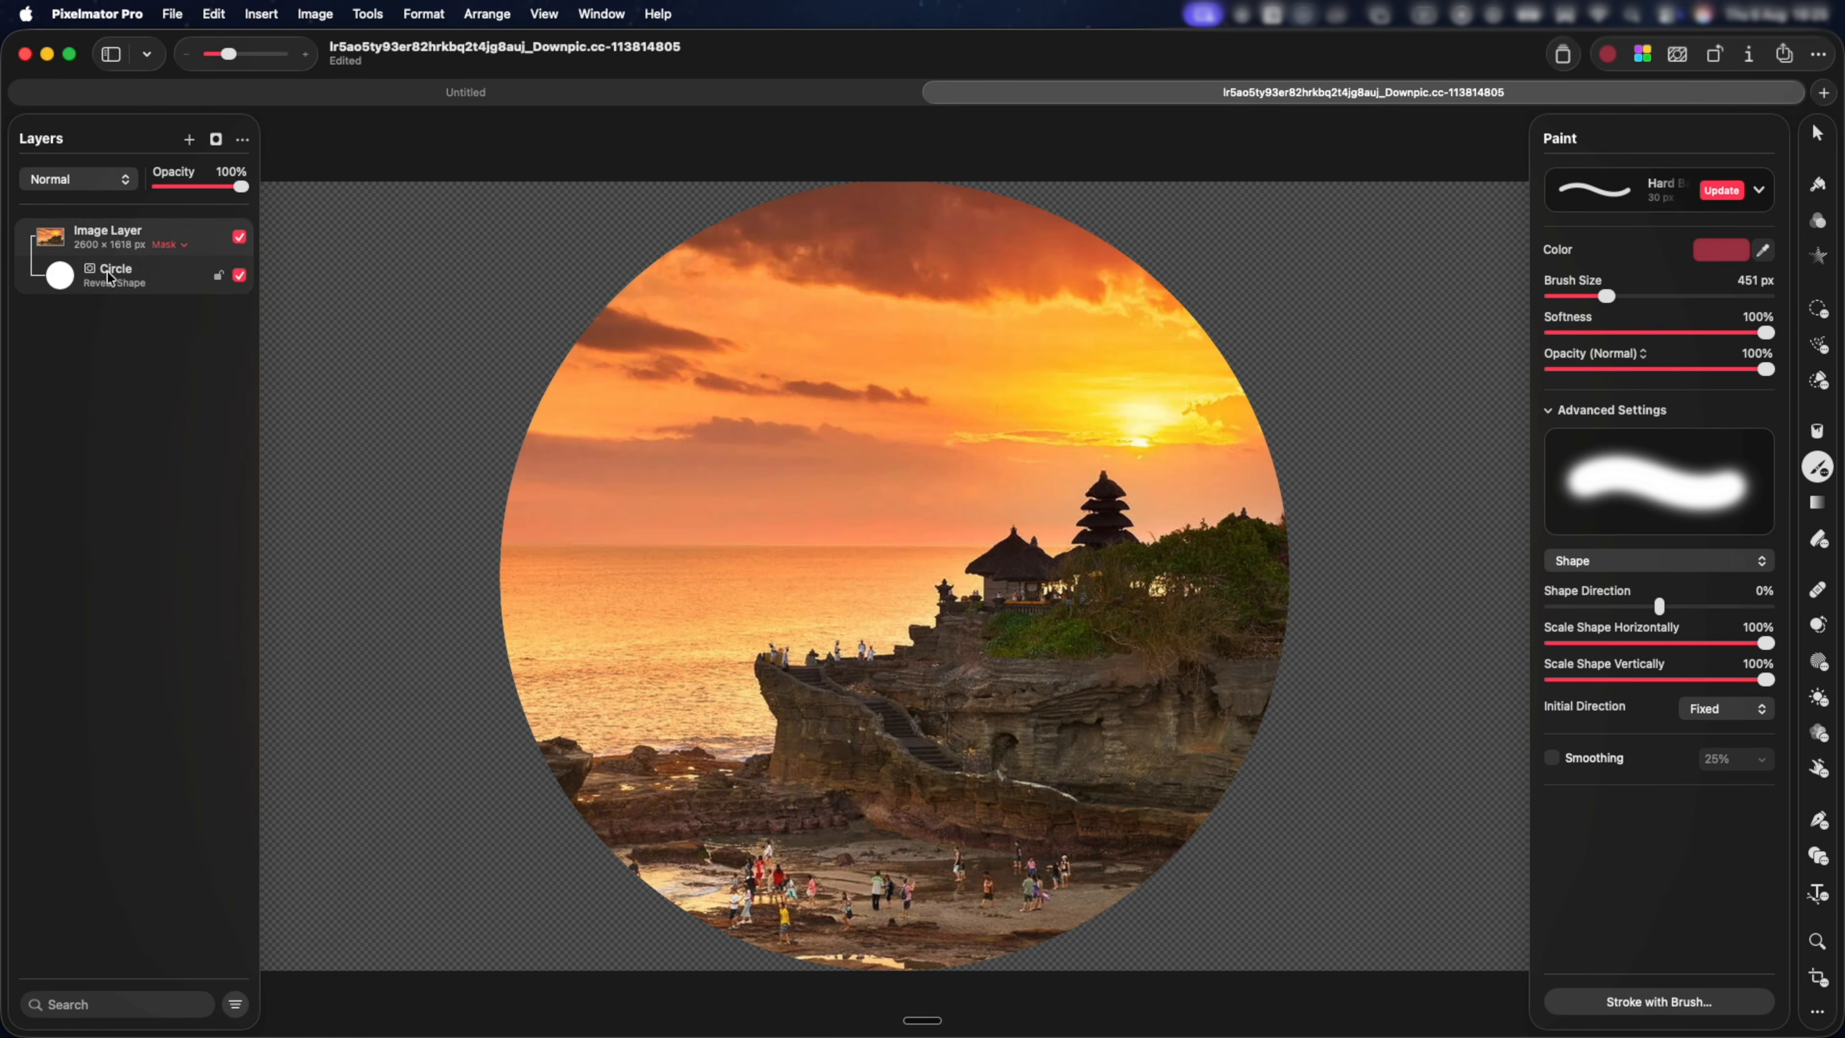
pyautogui.moveTo(1115, 387)
pyautogui.mouseDown()
pyautogui.moveTo(1175, 301)
pyautogui.moveTo(1301, 406)
pyautogui.moveTo(1215, 301)
pyautogui.moveTo(1297, 287)
pyautogui.moveTo(1213, 426)
pyautogui.moveTo(1200, 233)
pyautogui.moveTo(1221, 431)
pyautogui.moveTo(1274, 237)
pyautogui.moveTo(1142, 401)
pyautogui.moveTo(1355, 293)
pyautogui.moveTo(1171, 235)
pyautogui.moveTo(1199, 431)
pyautogui.moveTo(1314, 385)
pyautogui.moveTo(1260, 260)
pyautogui.mouseUp()
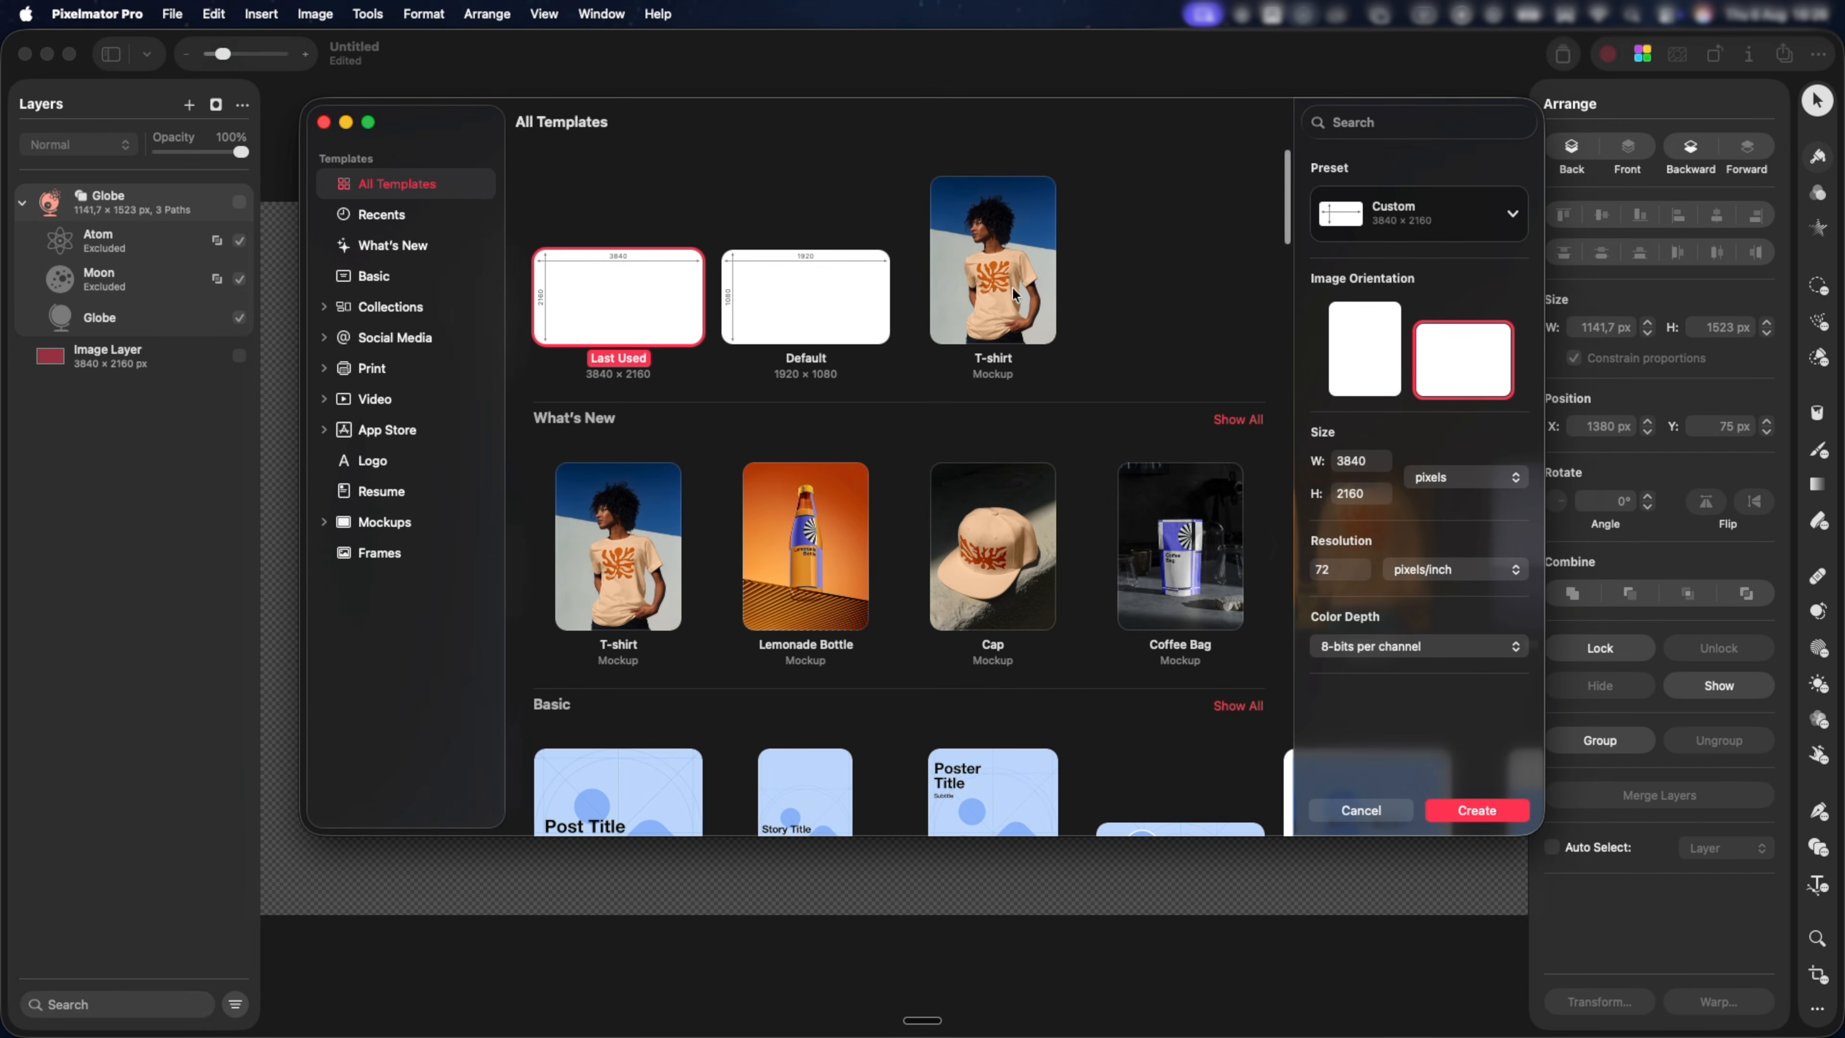
# Create a document from the T-shirt mockup and fit the pink sunset image over its artwork area at about 1657 × 1982 px.
pyautogui.click(1016, 282)
pyautogui.doubleClick(1018, 272)
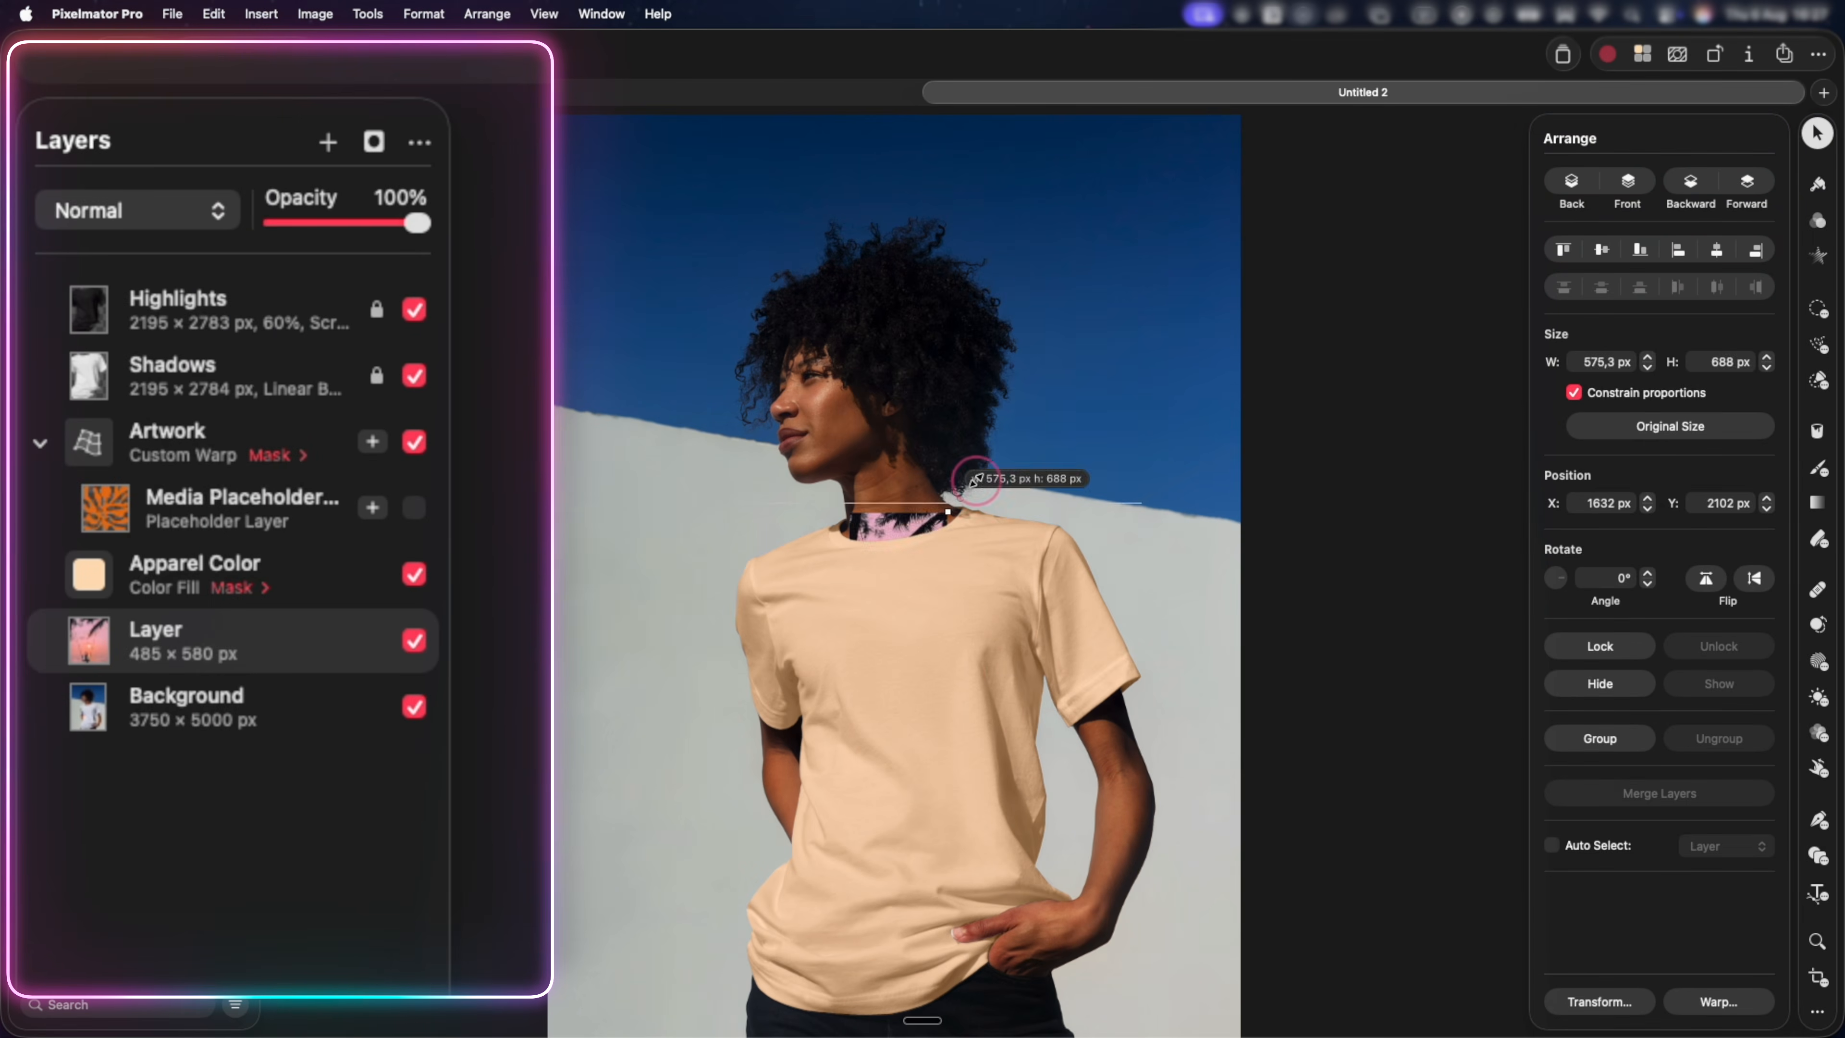
pyautogui.moveTo(974, 480); pyautogui.dragTo(1162, 258)
pyautogui.moveTo(297, 646); pyautogui.dragTo(305, 502)
pyautogui.moveTo(973, 592); pyautogui.dragTo(890, 818)
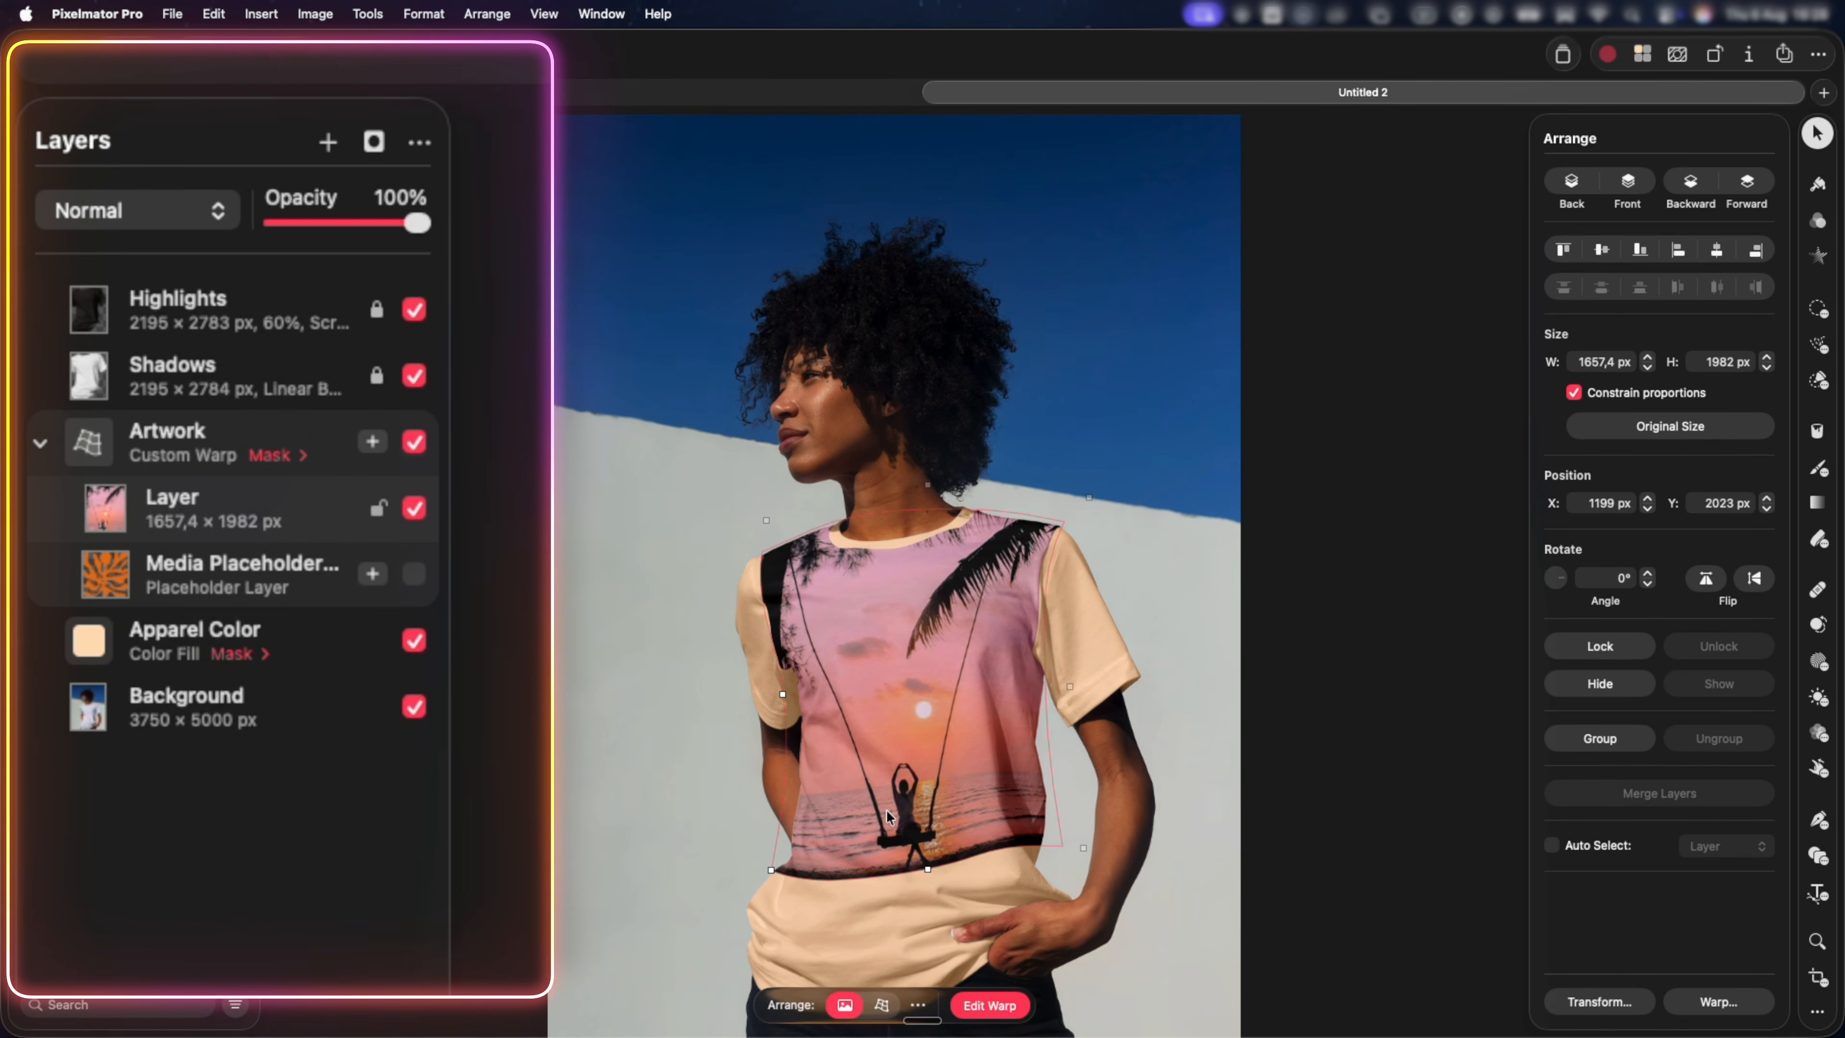
# Generate a custom shape from the prompt "bali temple roof" and browse the generated variations.
pyautogui.press('u')
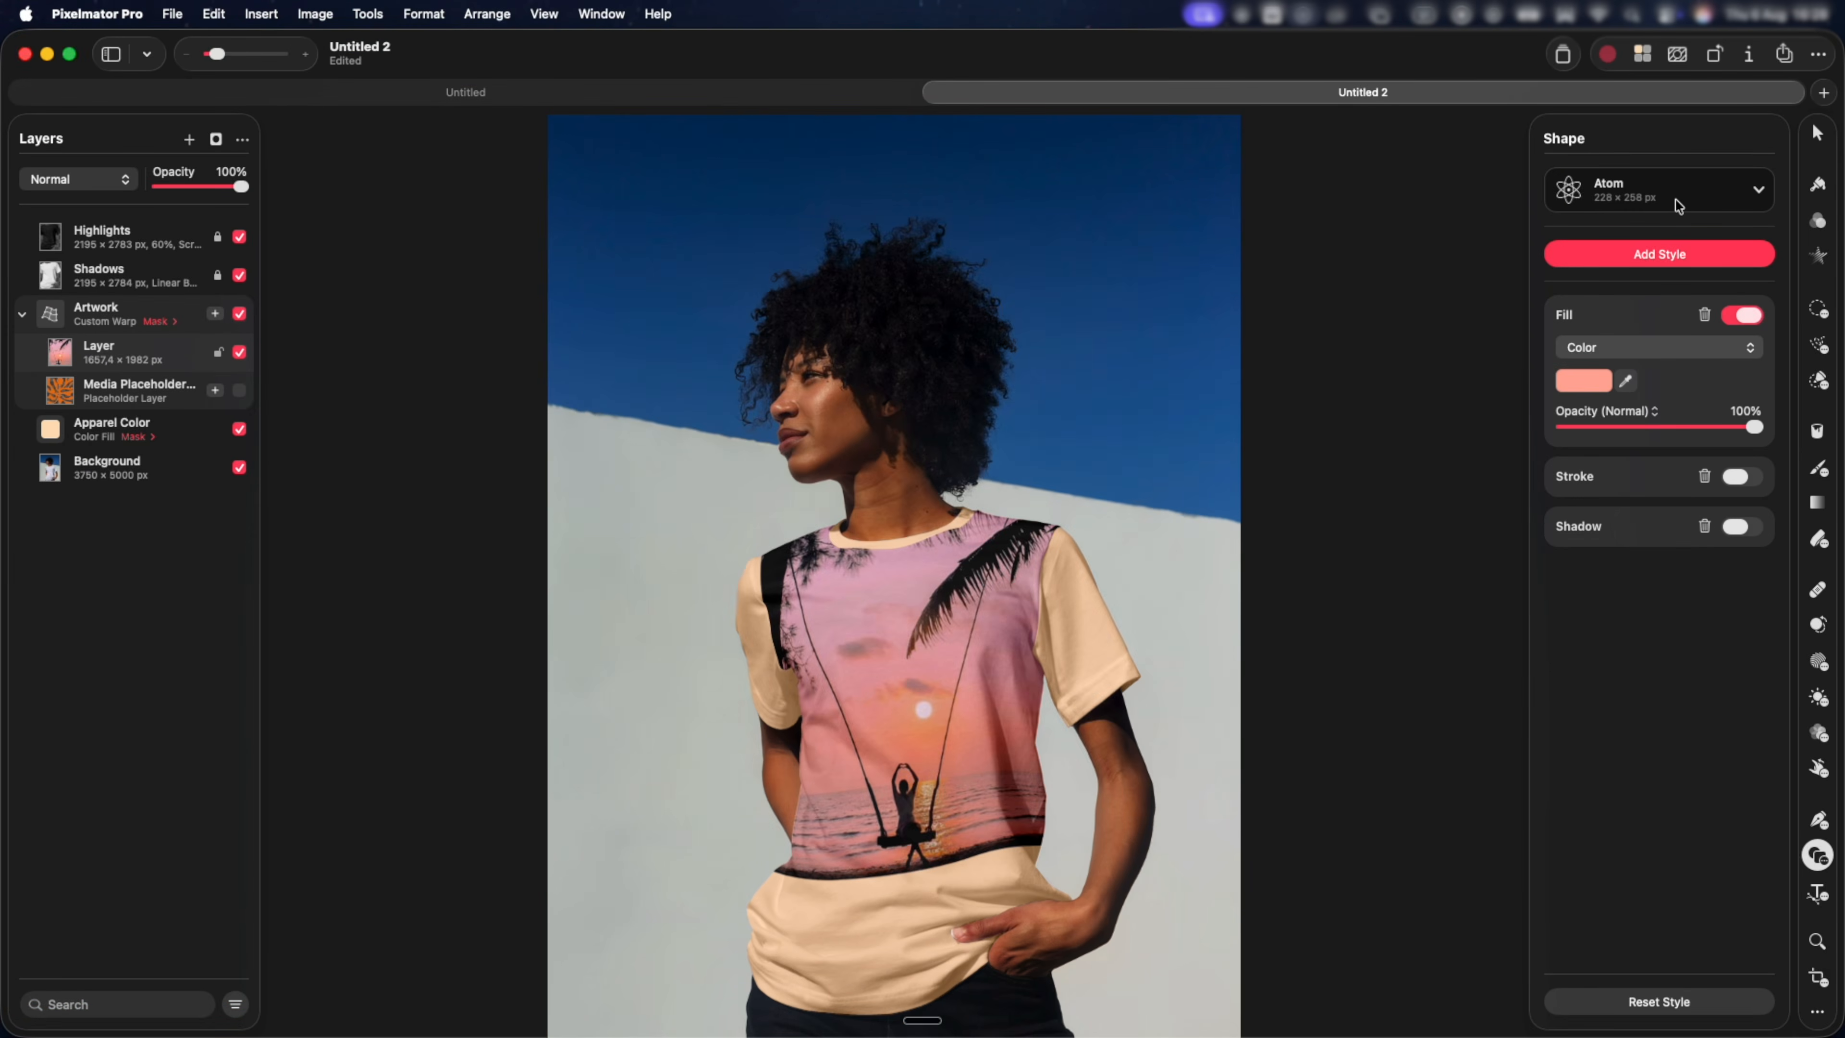
pyautogui.click(1676, 200)
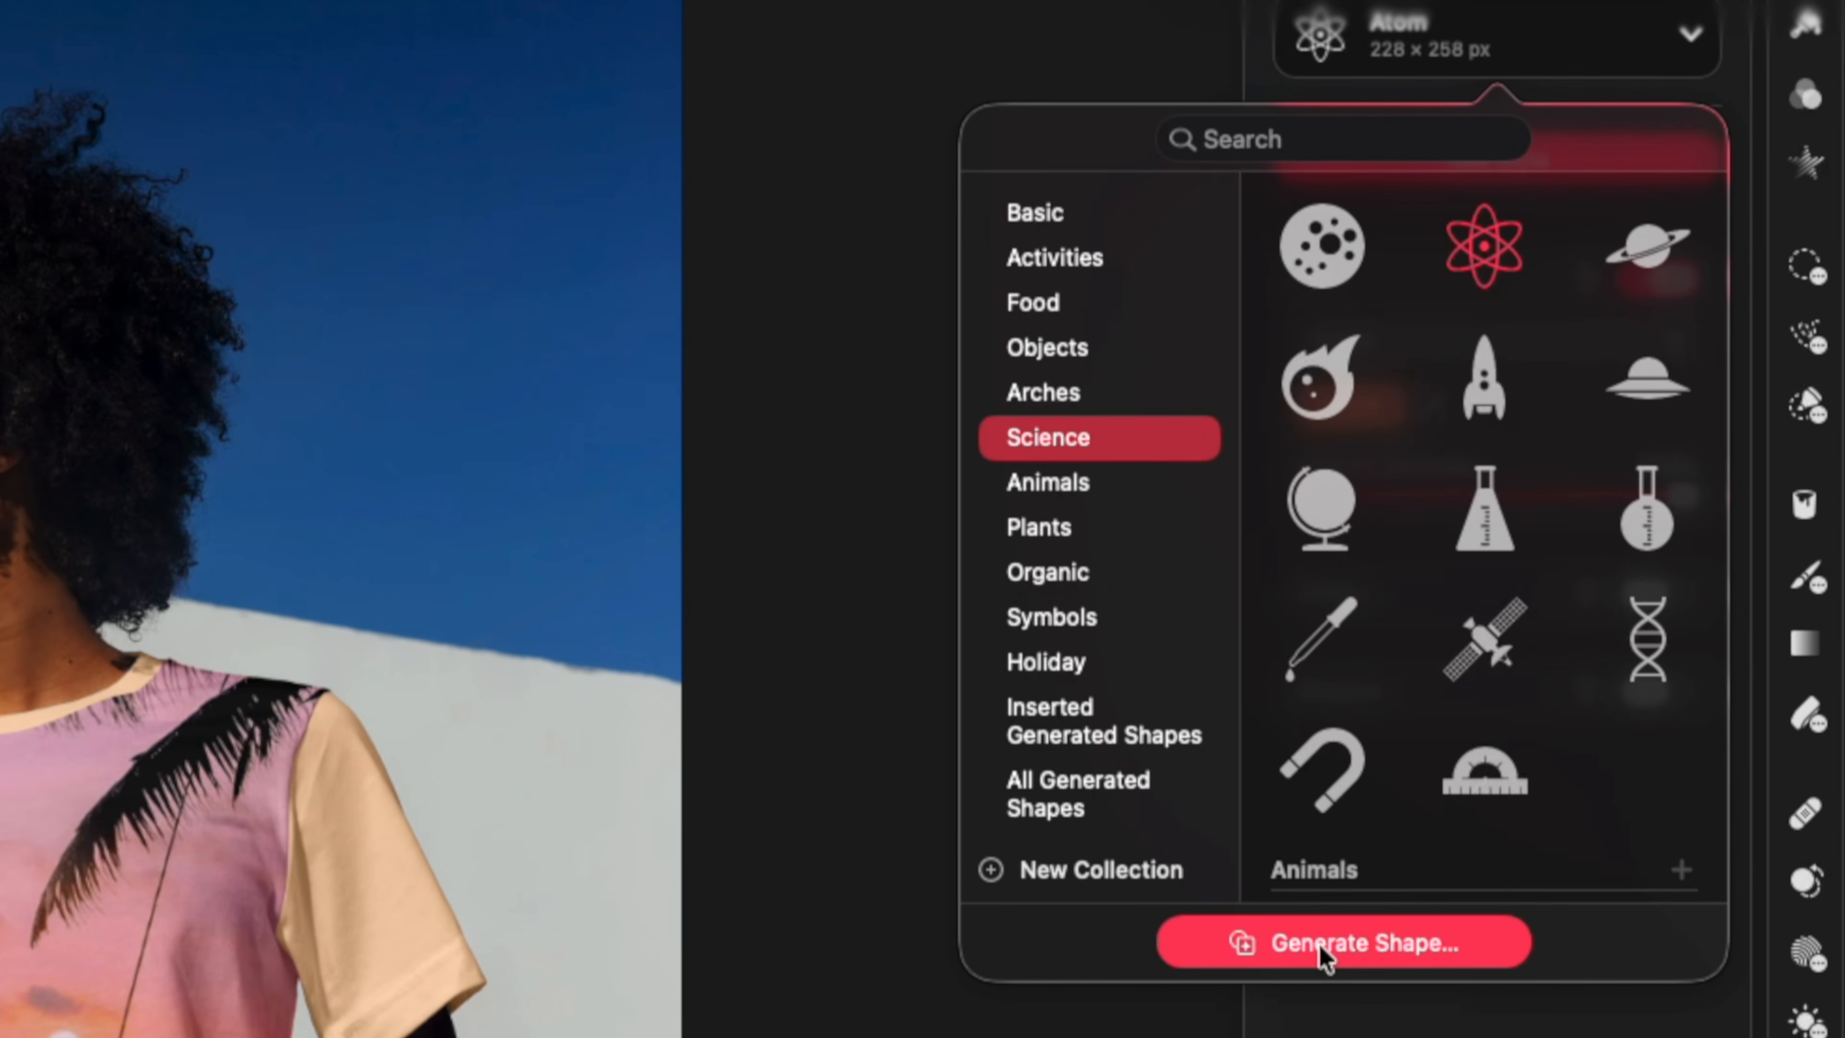
pyautogui.click(1319, 946)
pyautogui.click(313, 301)
pyautogui.write('bali temple roof')
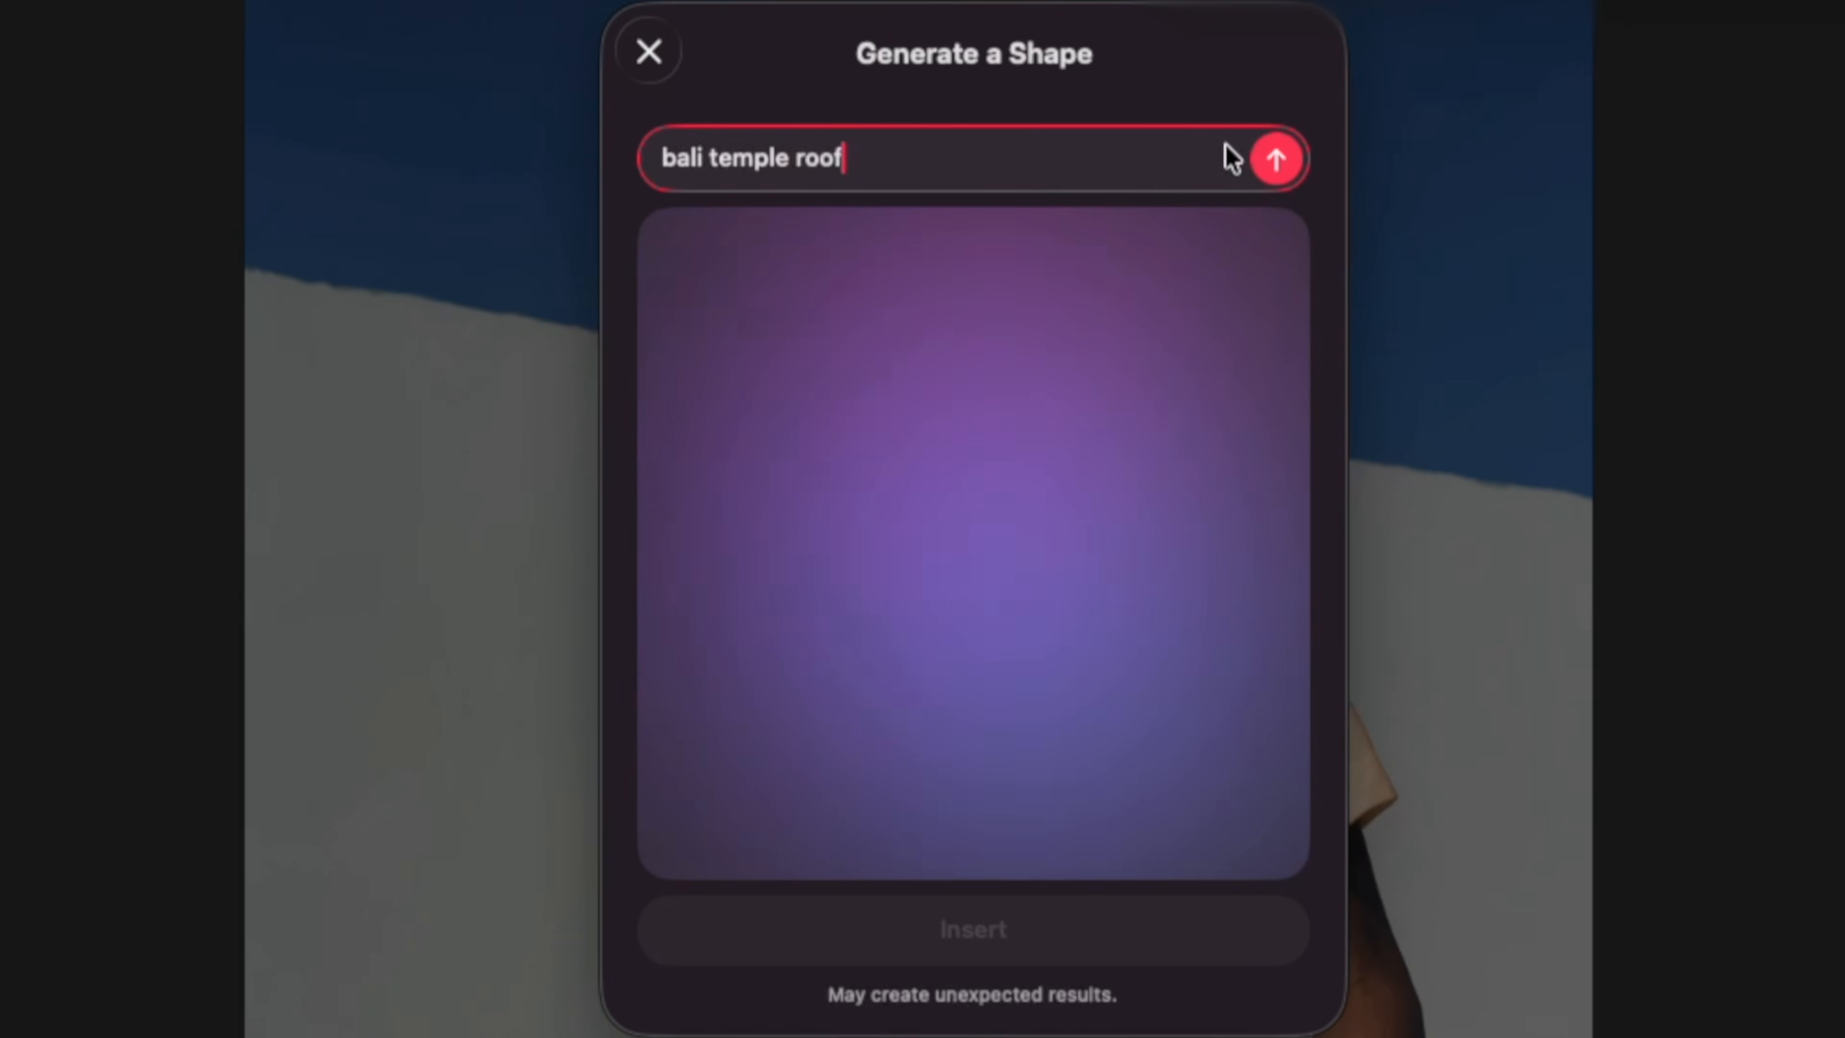
pyautogui.click(1257, 161)
pyautogui.click(1260, 560)
pyautogui.click(1261, 559)
pyautogui.click(1275, 558)
pyautogui.click(1265, 518)
pyautogui.click(1266, 518)
pyautogui.click(660, 530)
pyautogui.click(660, 530)
pyautogui.click(660, 530)
pyautogui.click(660, 530)
pyautogui.click(660, 530)
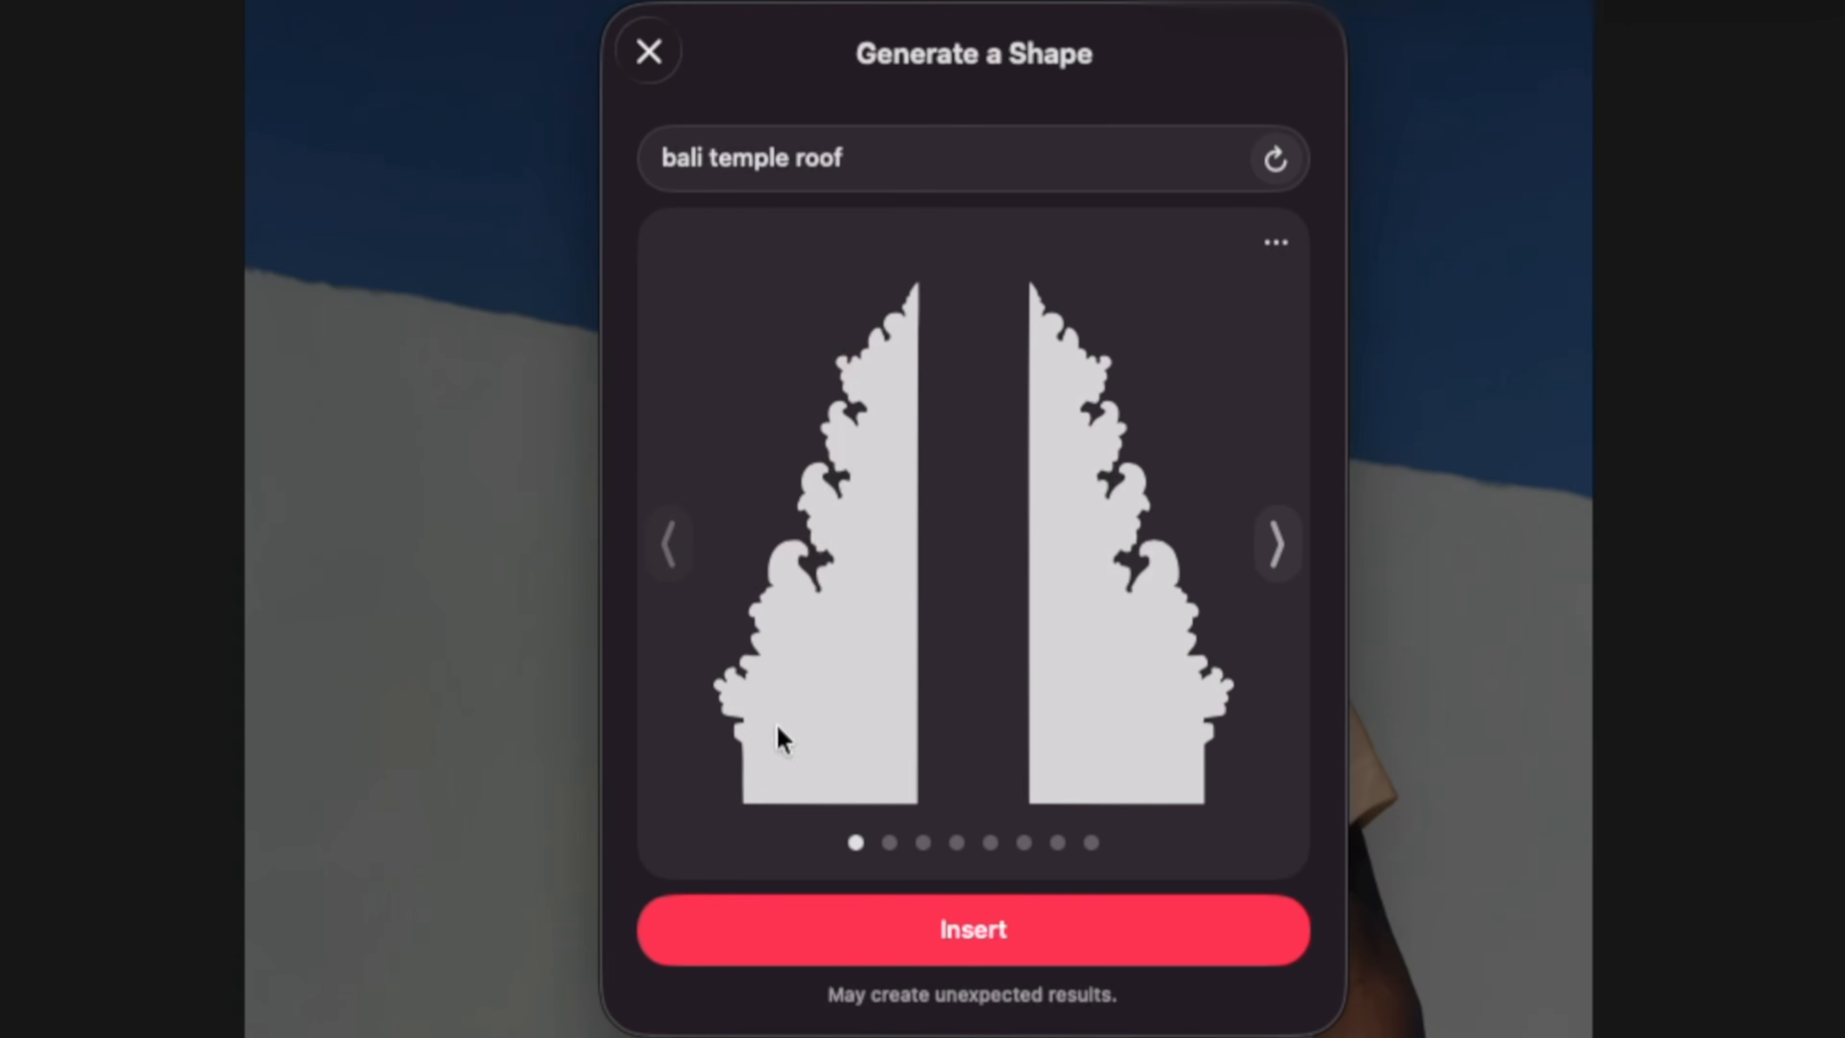
# Try to insert the generated split-gate shape and fit it on the T-shirt artwork, and undo the insertion.
pyautogui.click(952, 940)
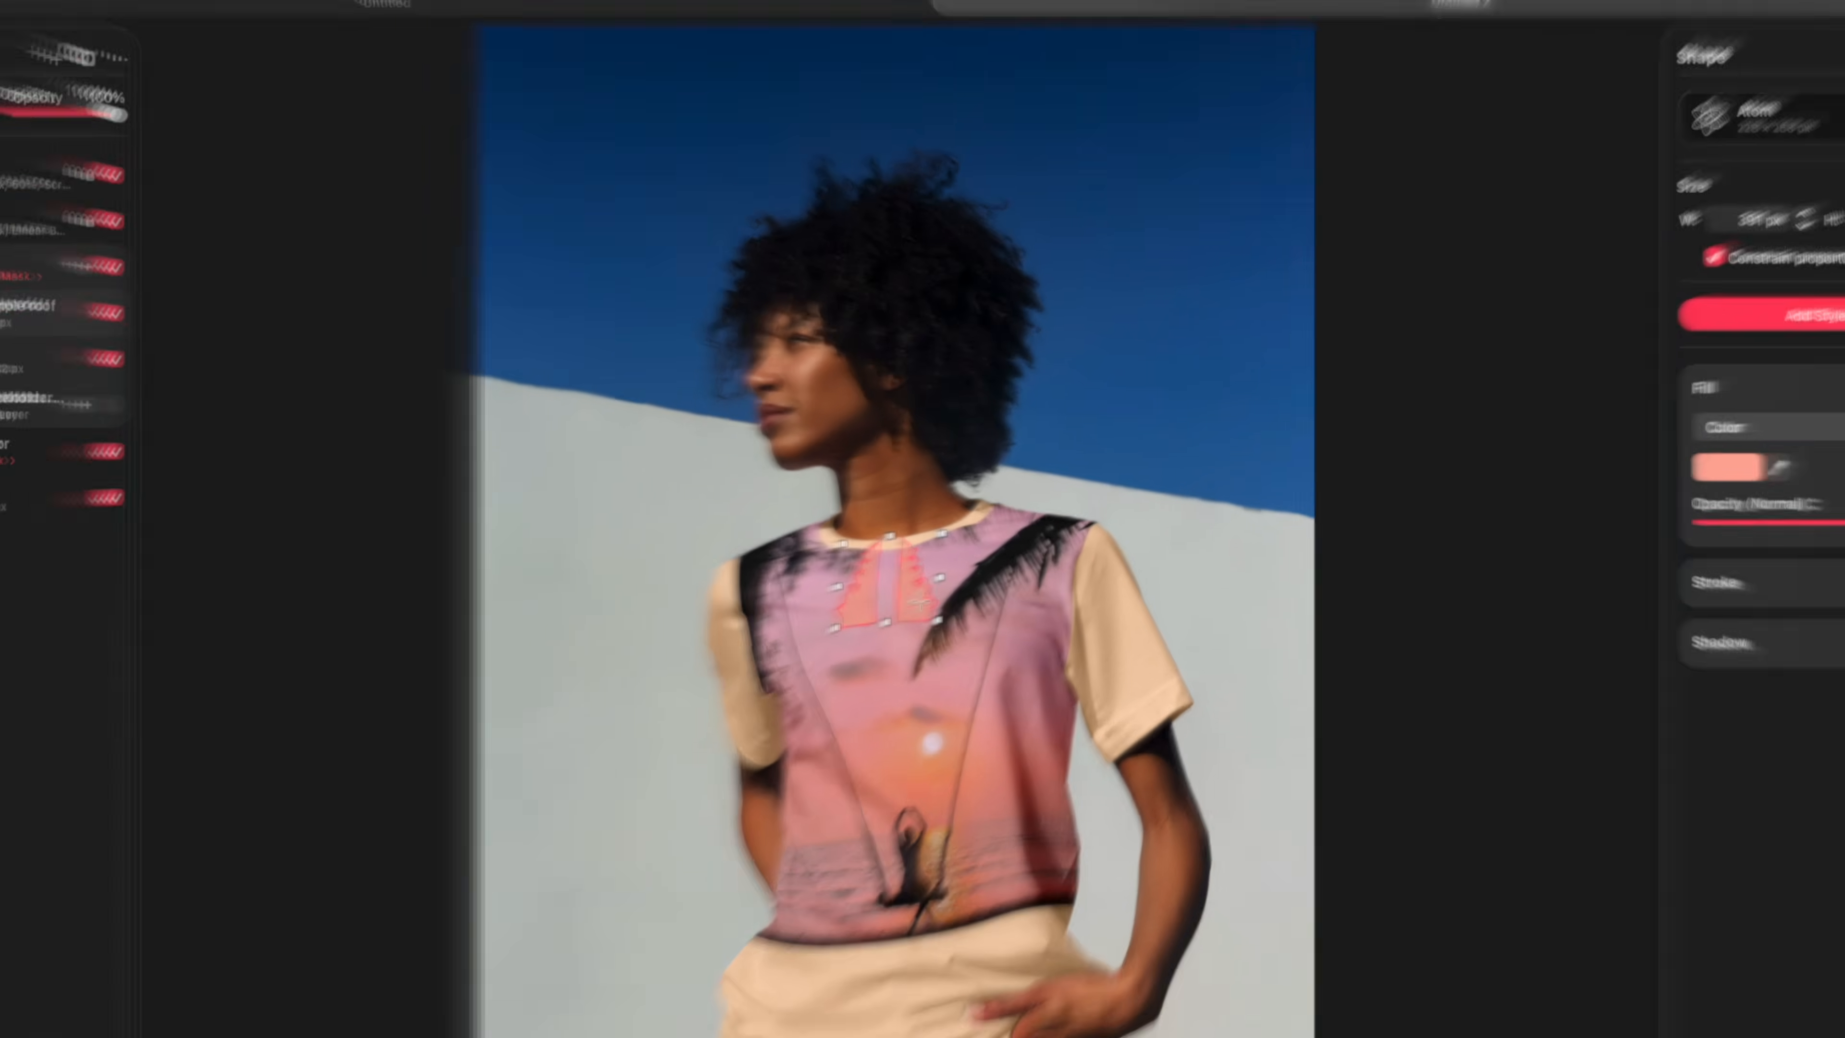
pyautogui.press('v')
pyautogui.moveTo(916, 600); pyautogui.dragTo(885, 666)
pyautogui.moveTo(897, 688); pyautogui.dragTo(1097, 981)
pyautogui.moveTo(1026, 837); pyautogui.dragTo(991, 780)
pyautogui.moveTo(948, 749); pyautogui.dragTo(968, 747)
pyautogui.press('super+z')
pyautogui.press('super+z')
# Draw the "bali temple roof 11" shape from All Generated Shapes over the shirt artwork, about 1206 × 1456 px and rotated to 358.6°.
pyautogui.click(1711, 194)
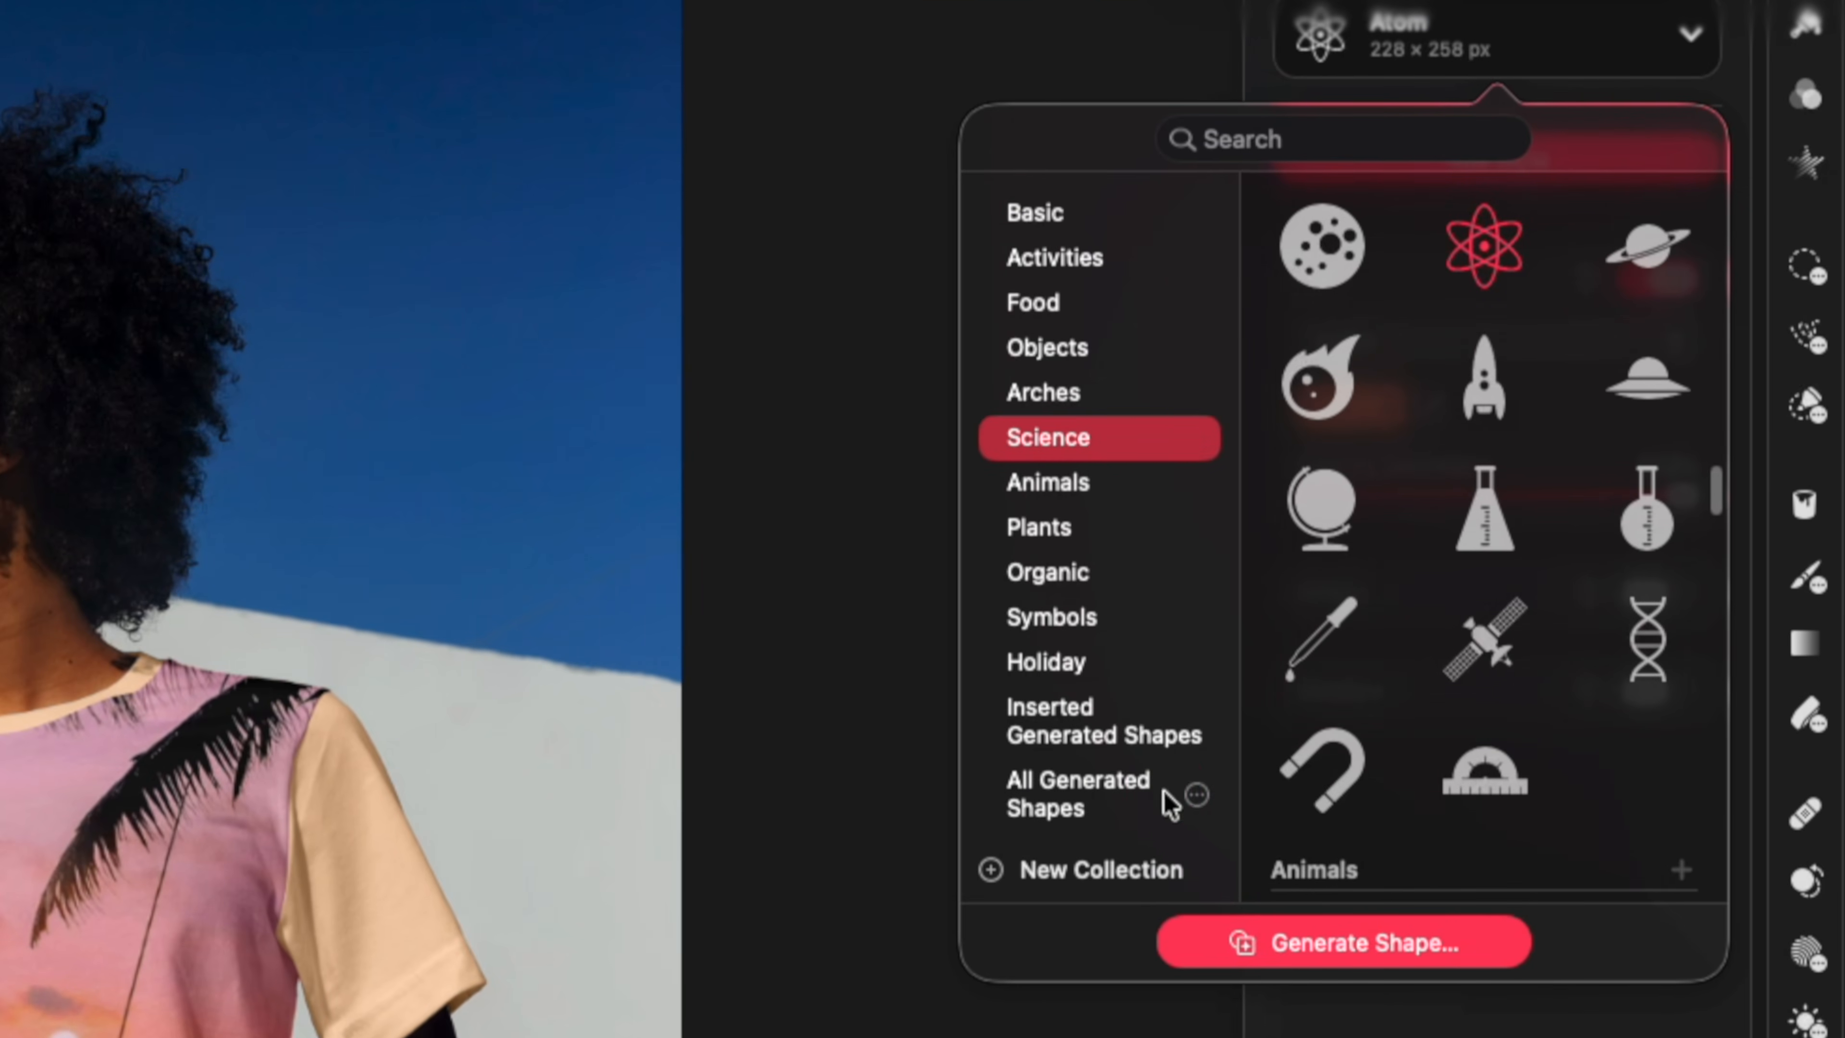
pyautogui.click(1160, 789)
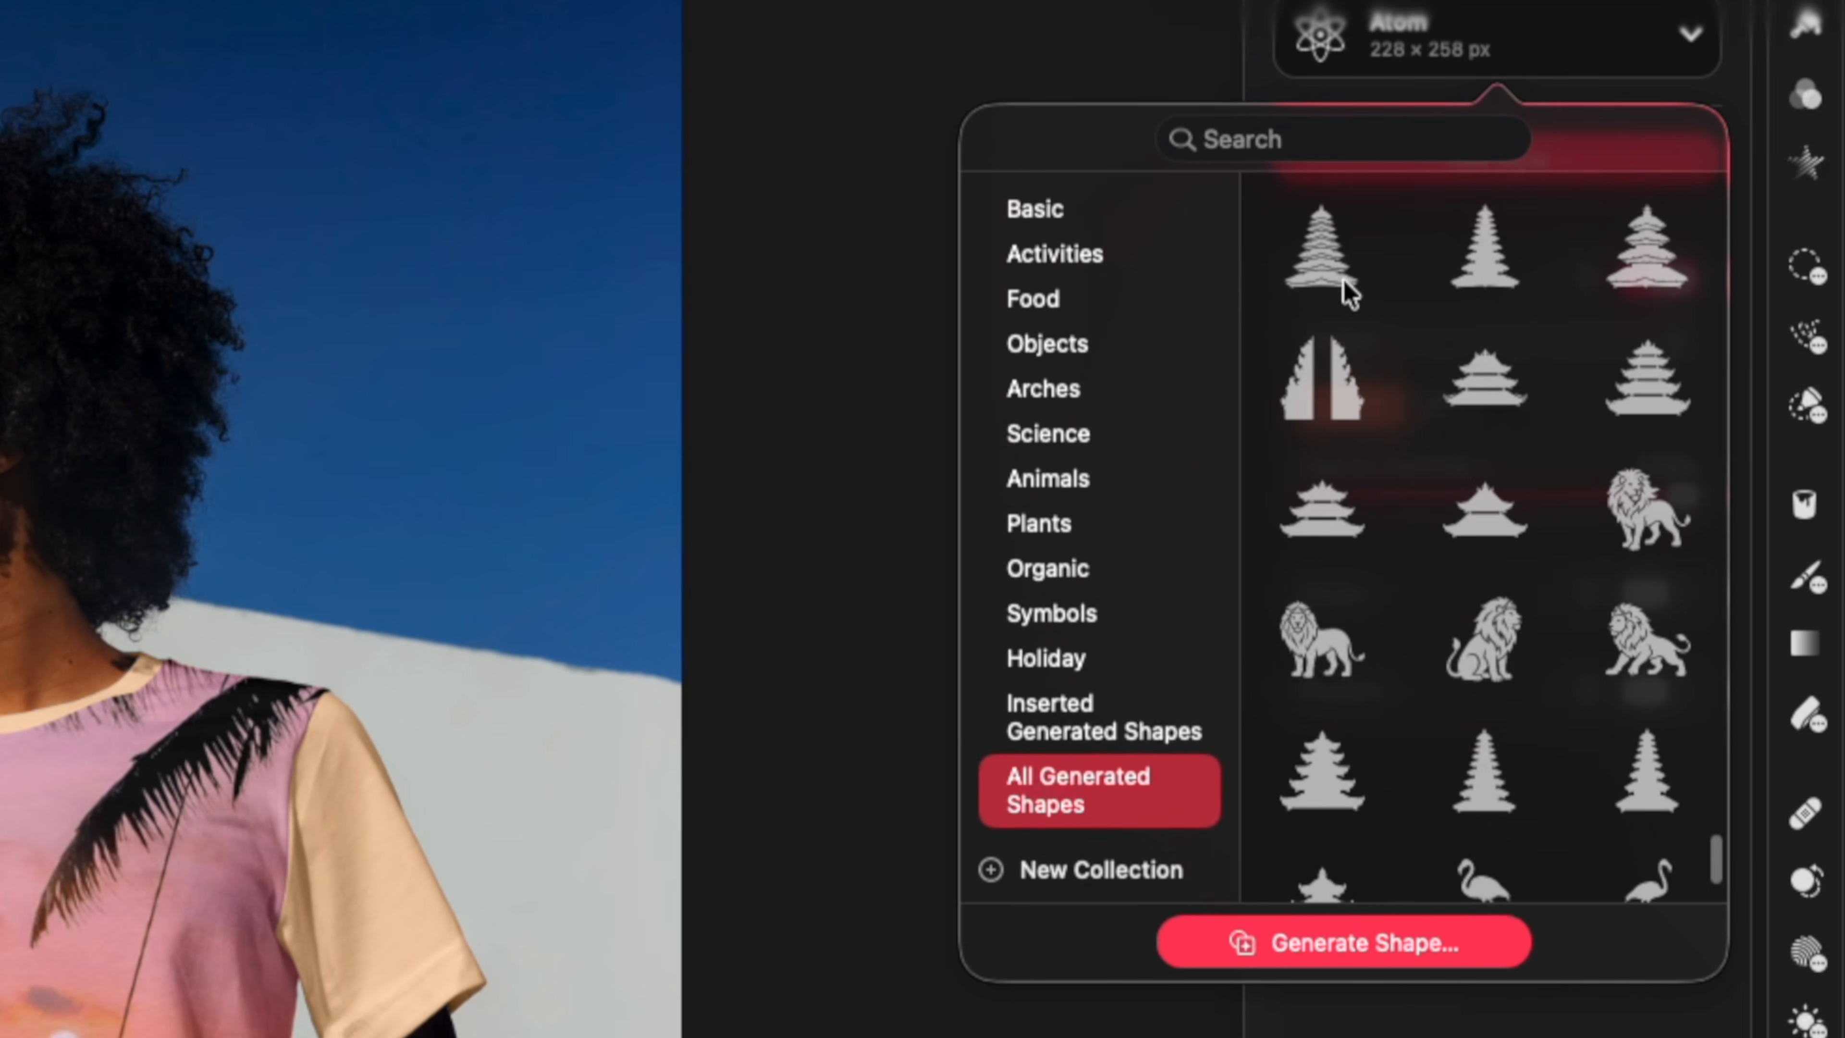
pyautogui.click(1487, 268)
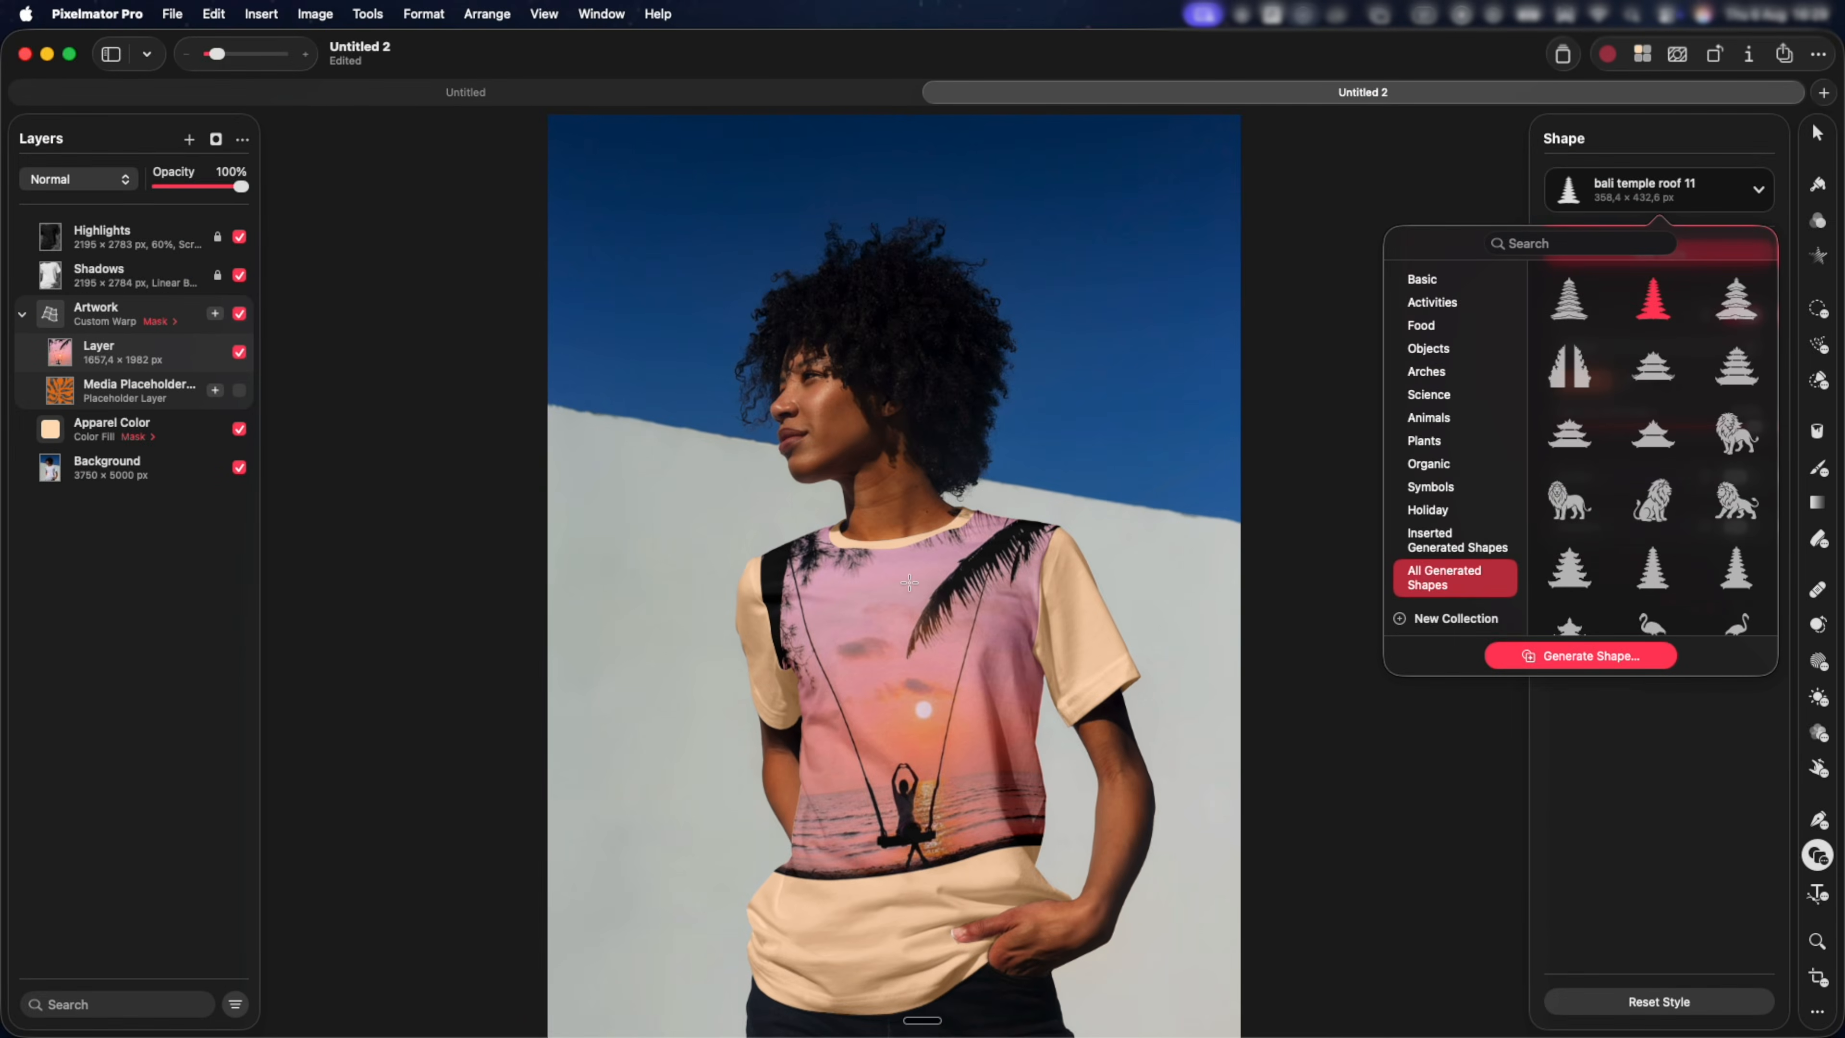
pyautogui.moveTo(835, 553); pyautogui.dragTo(1066, 912)
pyautogui.press('v')
pyautogui.moveTo(974, 794); pyautogui.dragTo(888, 787)
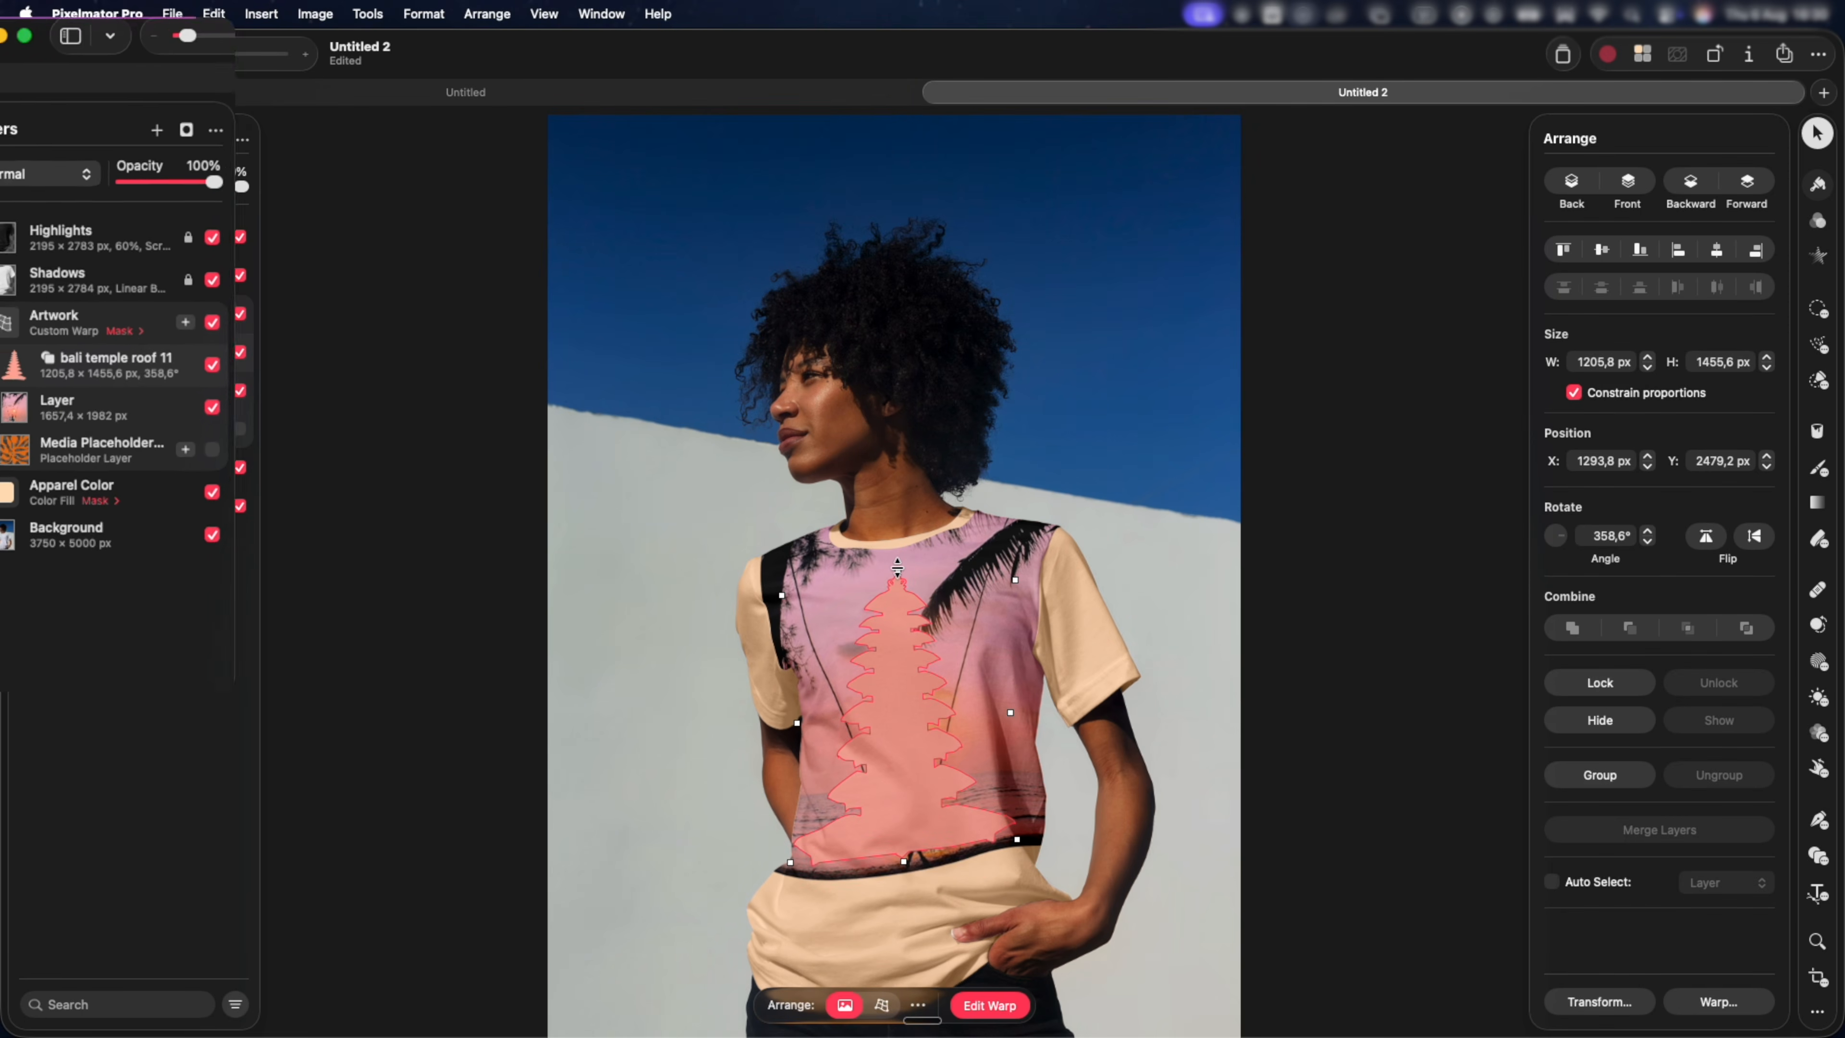
# Move the temple shape layer below the pink sunset image layer and clip the image to the temple shape.
pyautogui.moveTo(104, 536); pyautogui.dragTo(110, 451)
pyautogui.moveTo(198, 494); pyautogui.dragTo(202, 495)
pyautogui.press('alt')
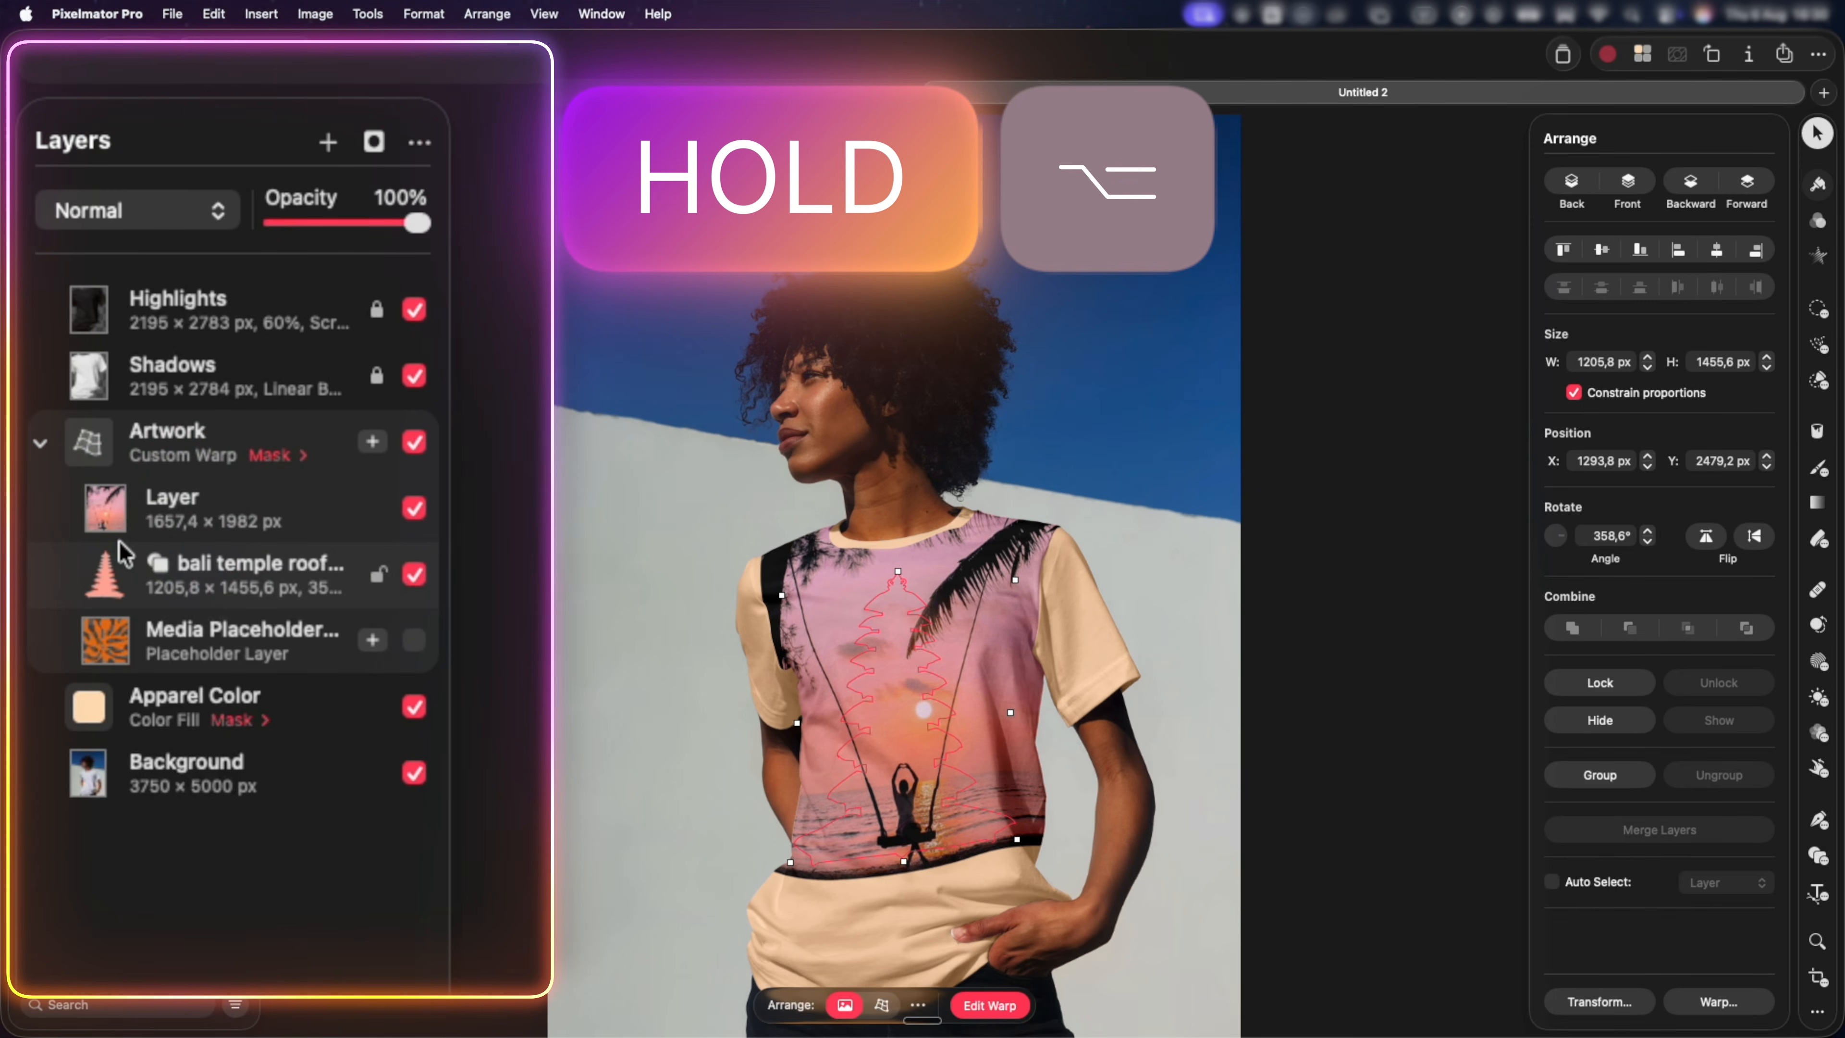
pyautogui.moveTo(125, 554); pyautogui.dragTo(98, 547)
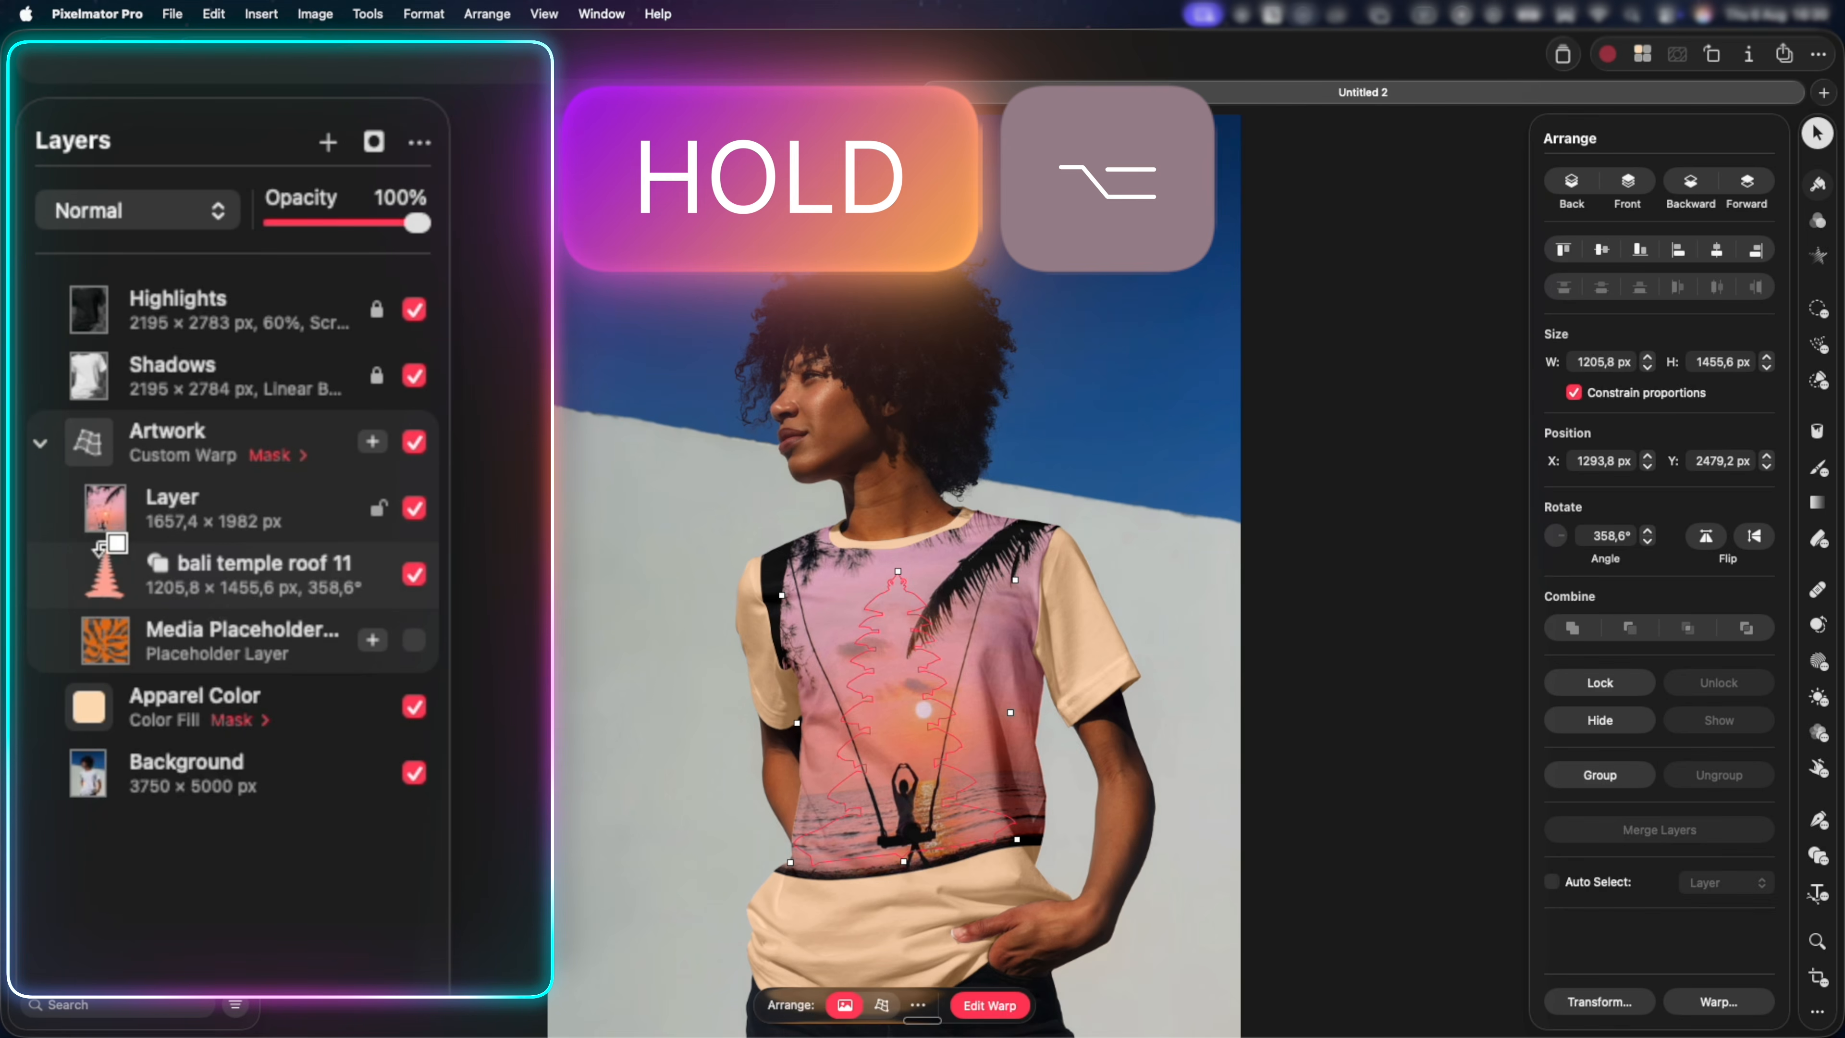
pyautogui.moveTo(98, 547); pyautogui.dragTo(102, 544)
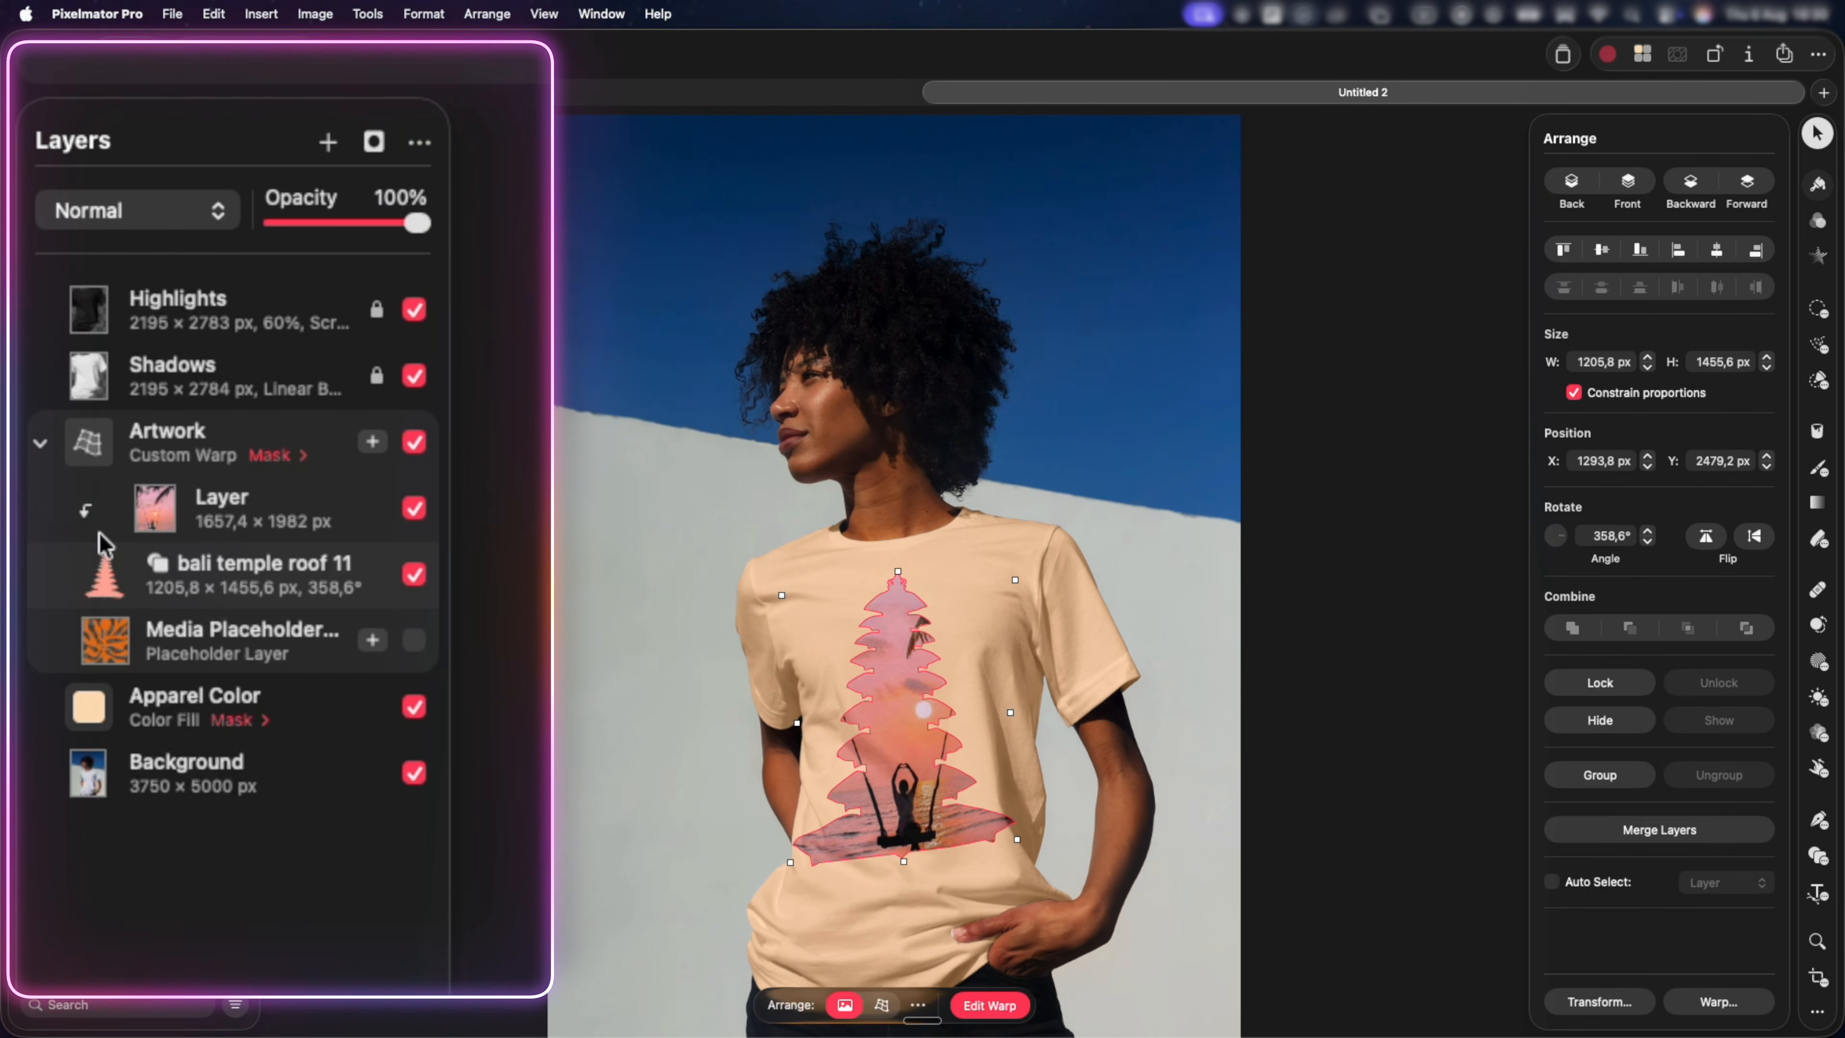
# Scale the clipped sunset image to about 1223 × 1463 px, and resize the temple shape to about 1068 × 1290 px, rotated to 355.5°.
pyautogui.click(156, 520)
pyautogui.moveTo(889, 677); pyautogui.dragTo(950, 580)
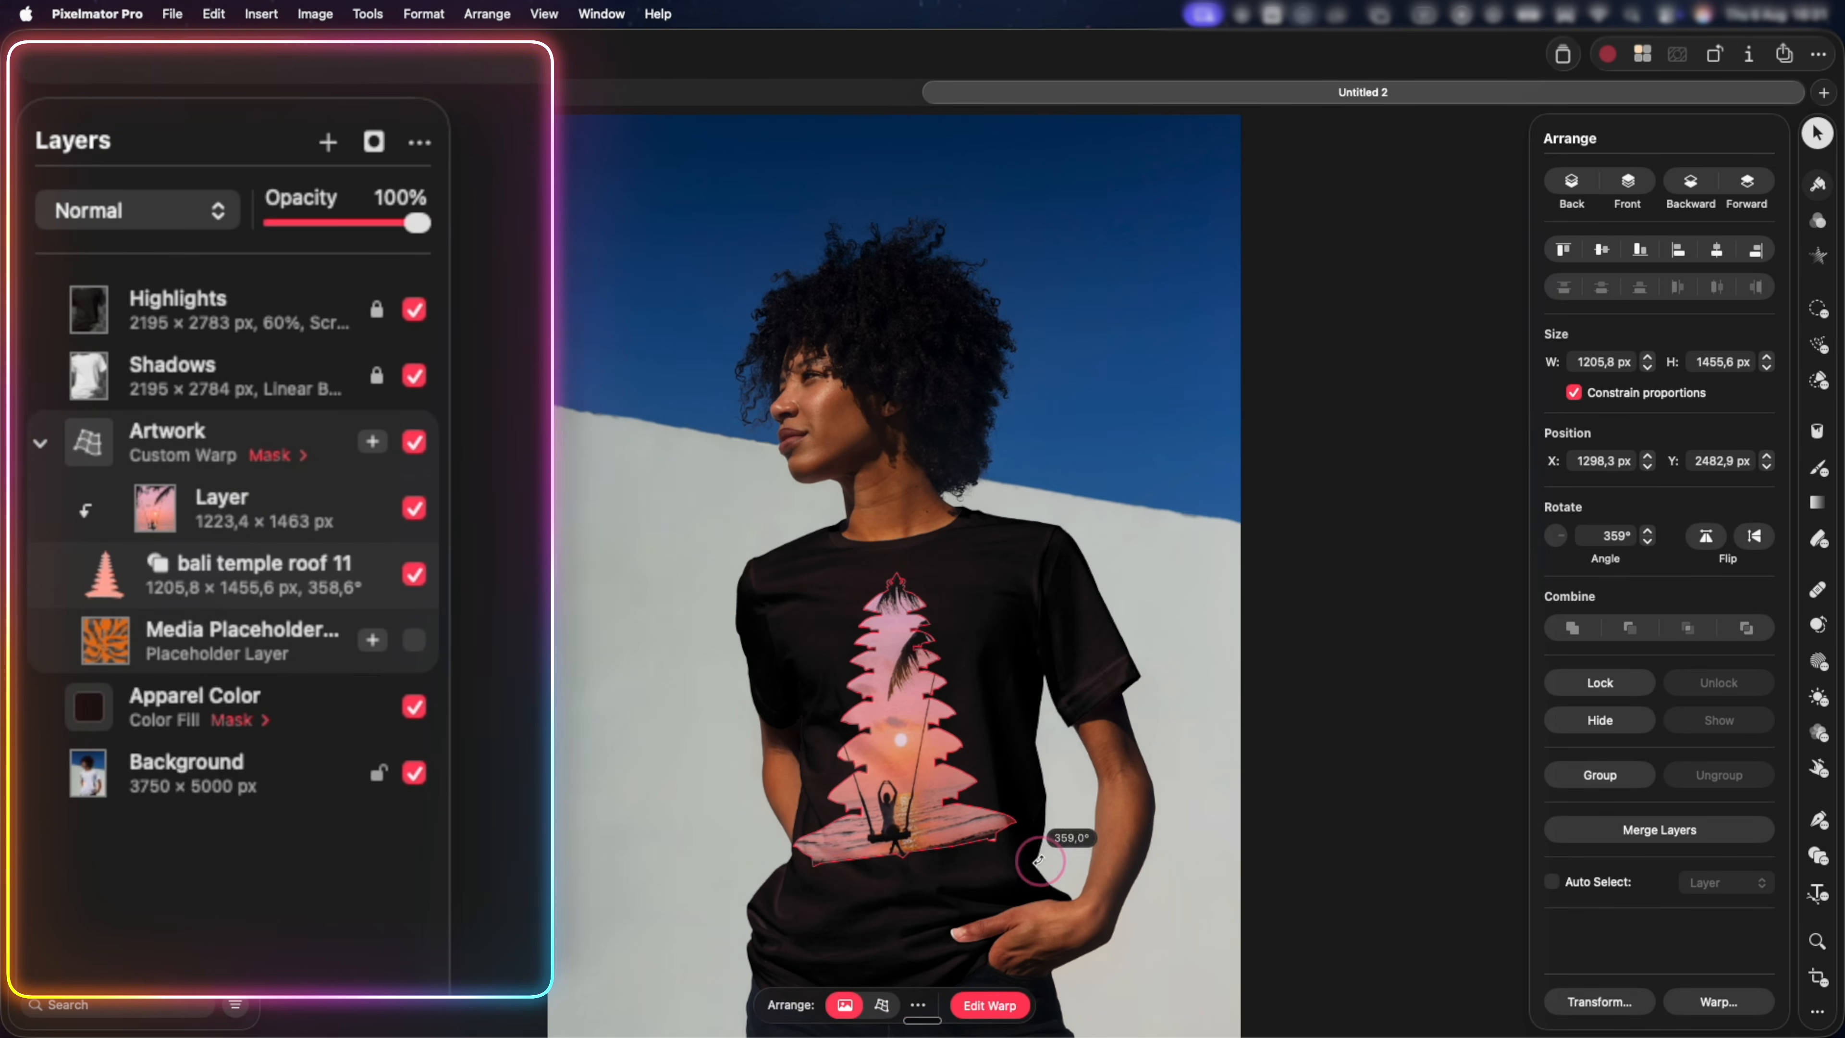
pyautogui.moveTo(1056, 869); pyautogui.dragTo(993, 821)
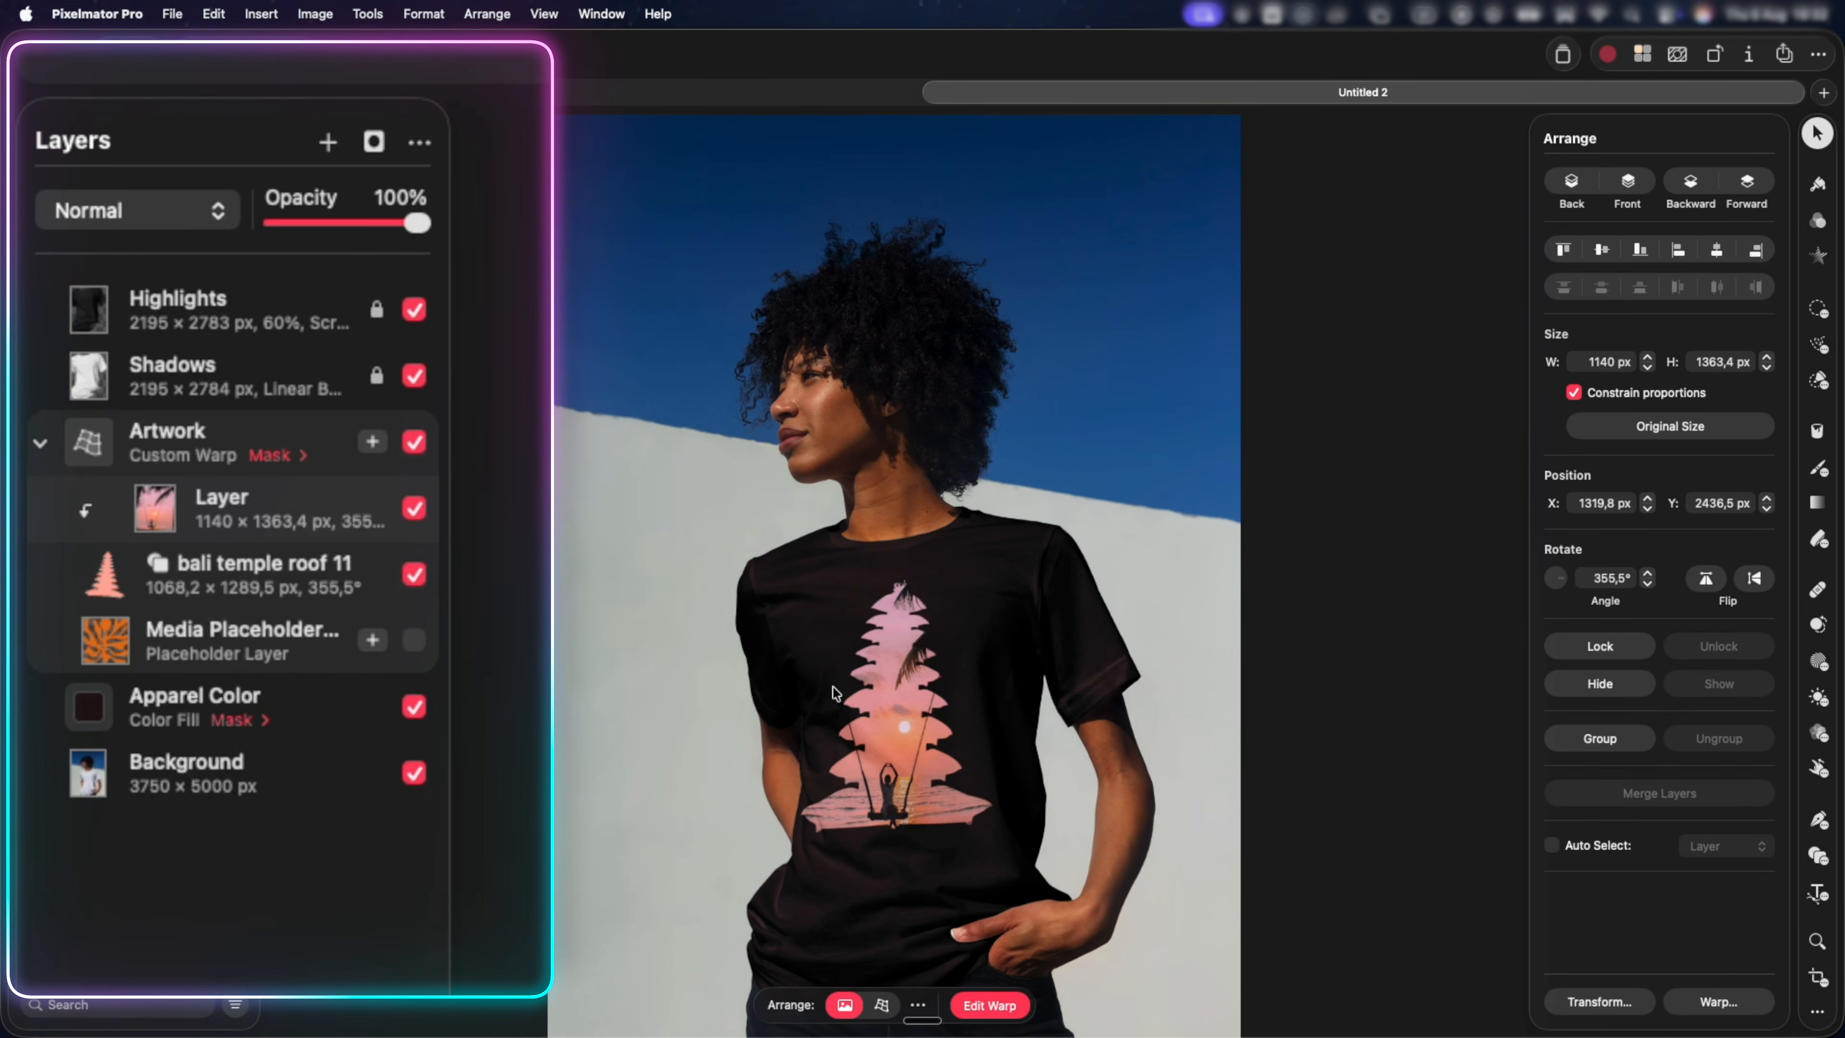
# Paste the palm-tree sunset image into the Artwork group, clipped to the temple shape and fitted at about 1137 × 1422 px, rotated to 356.8°.
pyautogui.press('super+v')
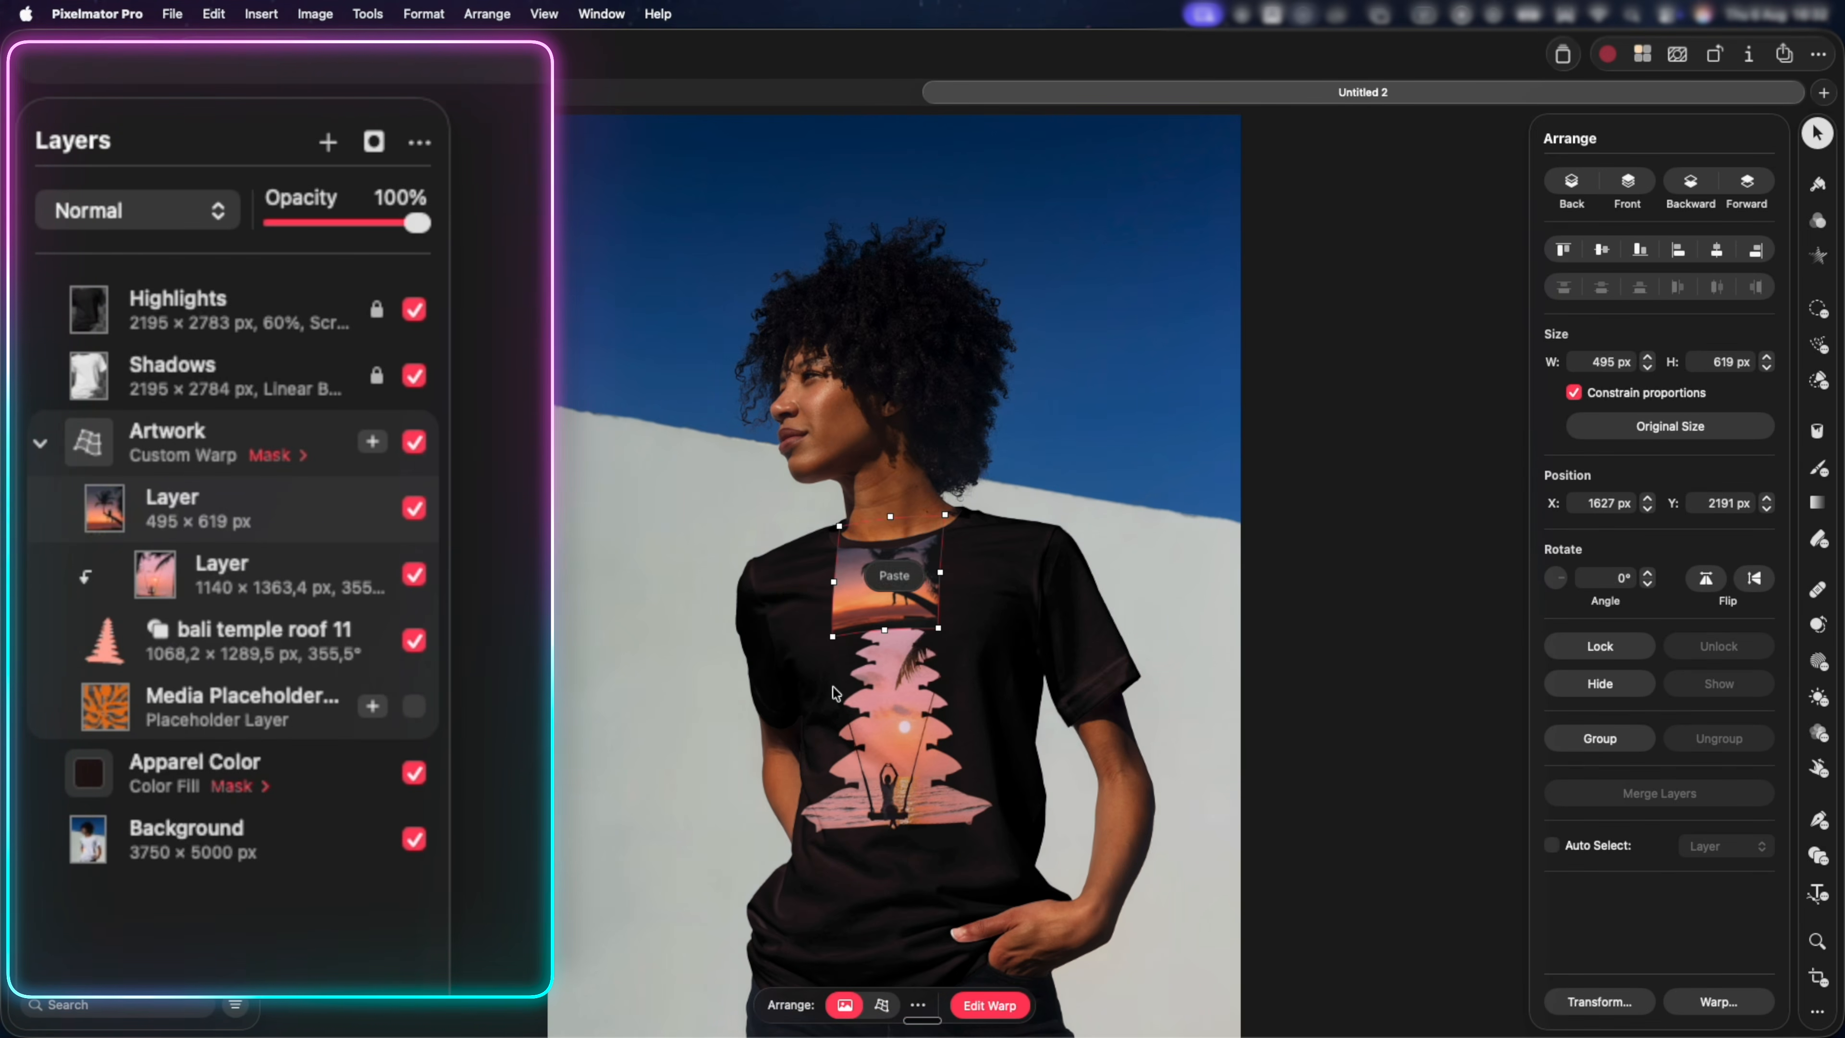
pyautogui.moveTo(892, 586); pyautogui.dragTo(1008, 571)
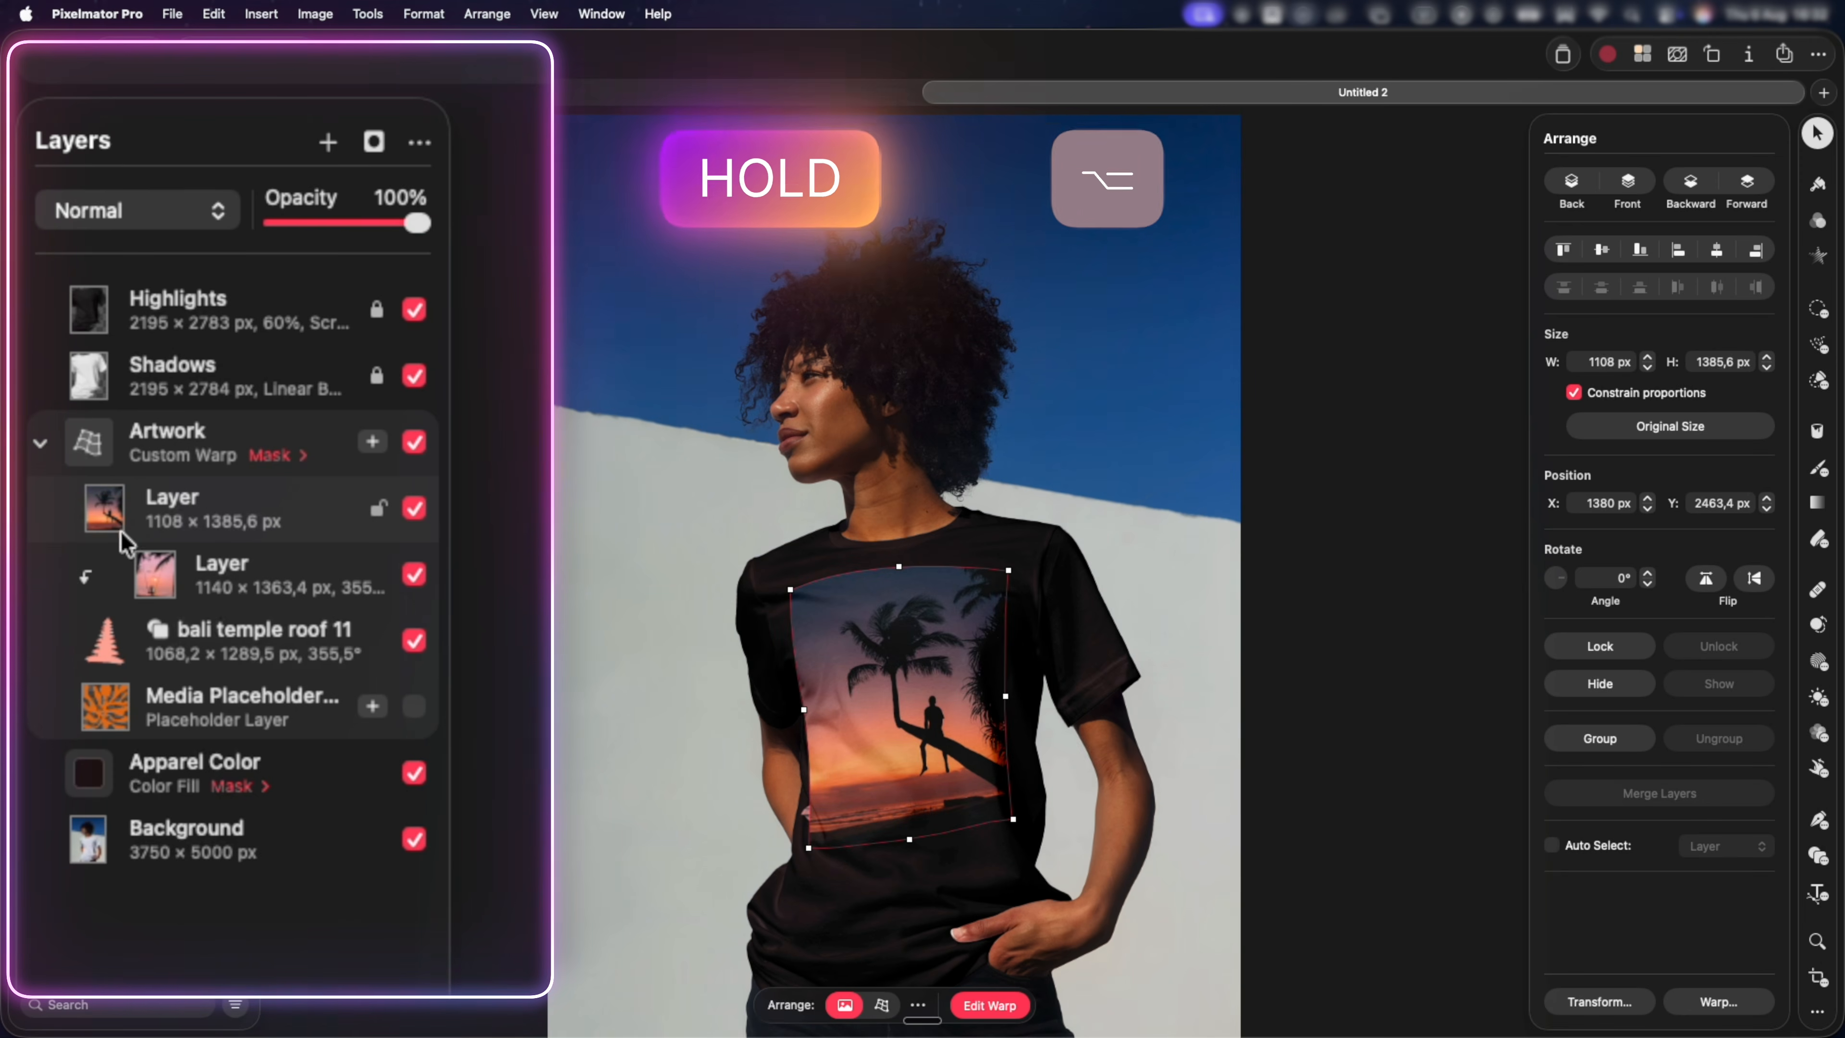
pyautogui.keyDown('alt'); pyautogui.click(114, 552); pyautogui.keyUp('alt')
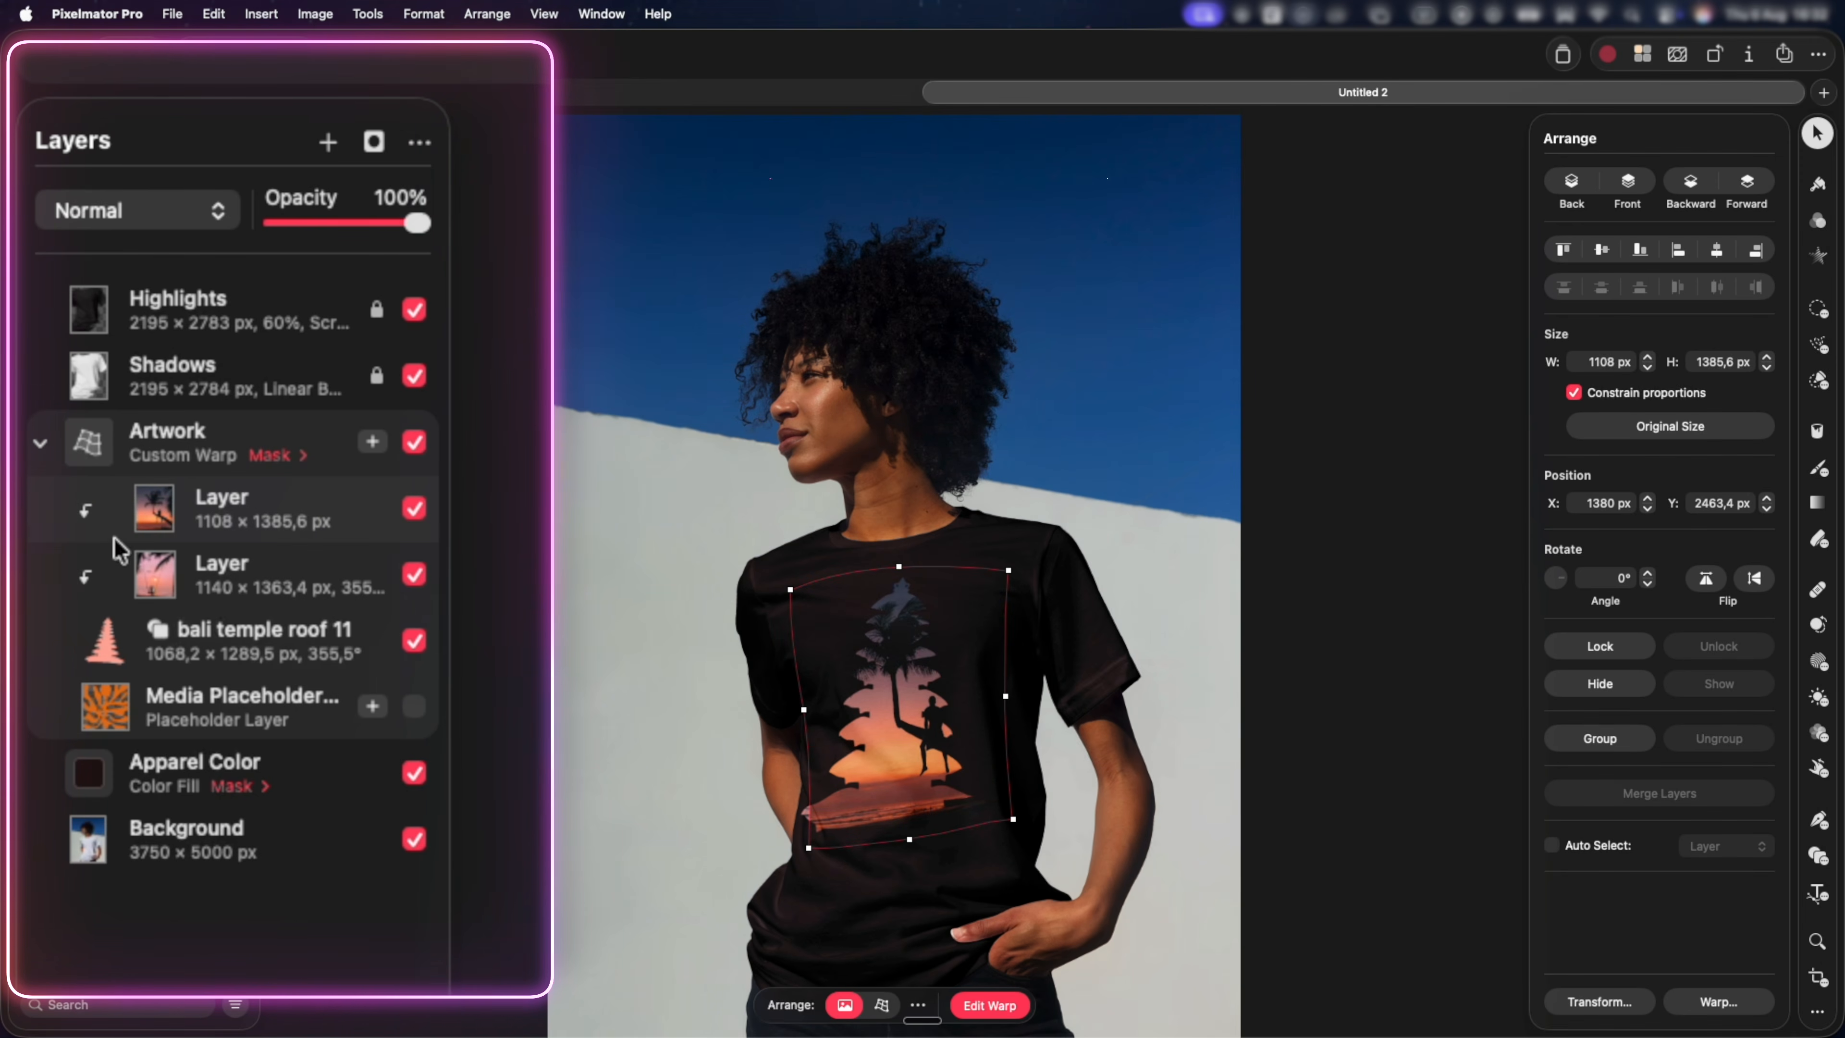
pyautogui.moveTo(901, 676); pyautogui.dragTo(890, 676)
pyautogui.moveTo(1002, 821); pyautogui.dragTo(1014, 838)
# Toggle the palm-tree sunset layer's visibility to compare the two images clipped to the temple shape.
pyautogui.click(415, 508)
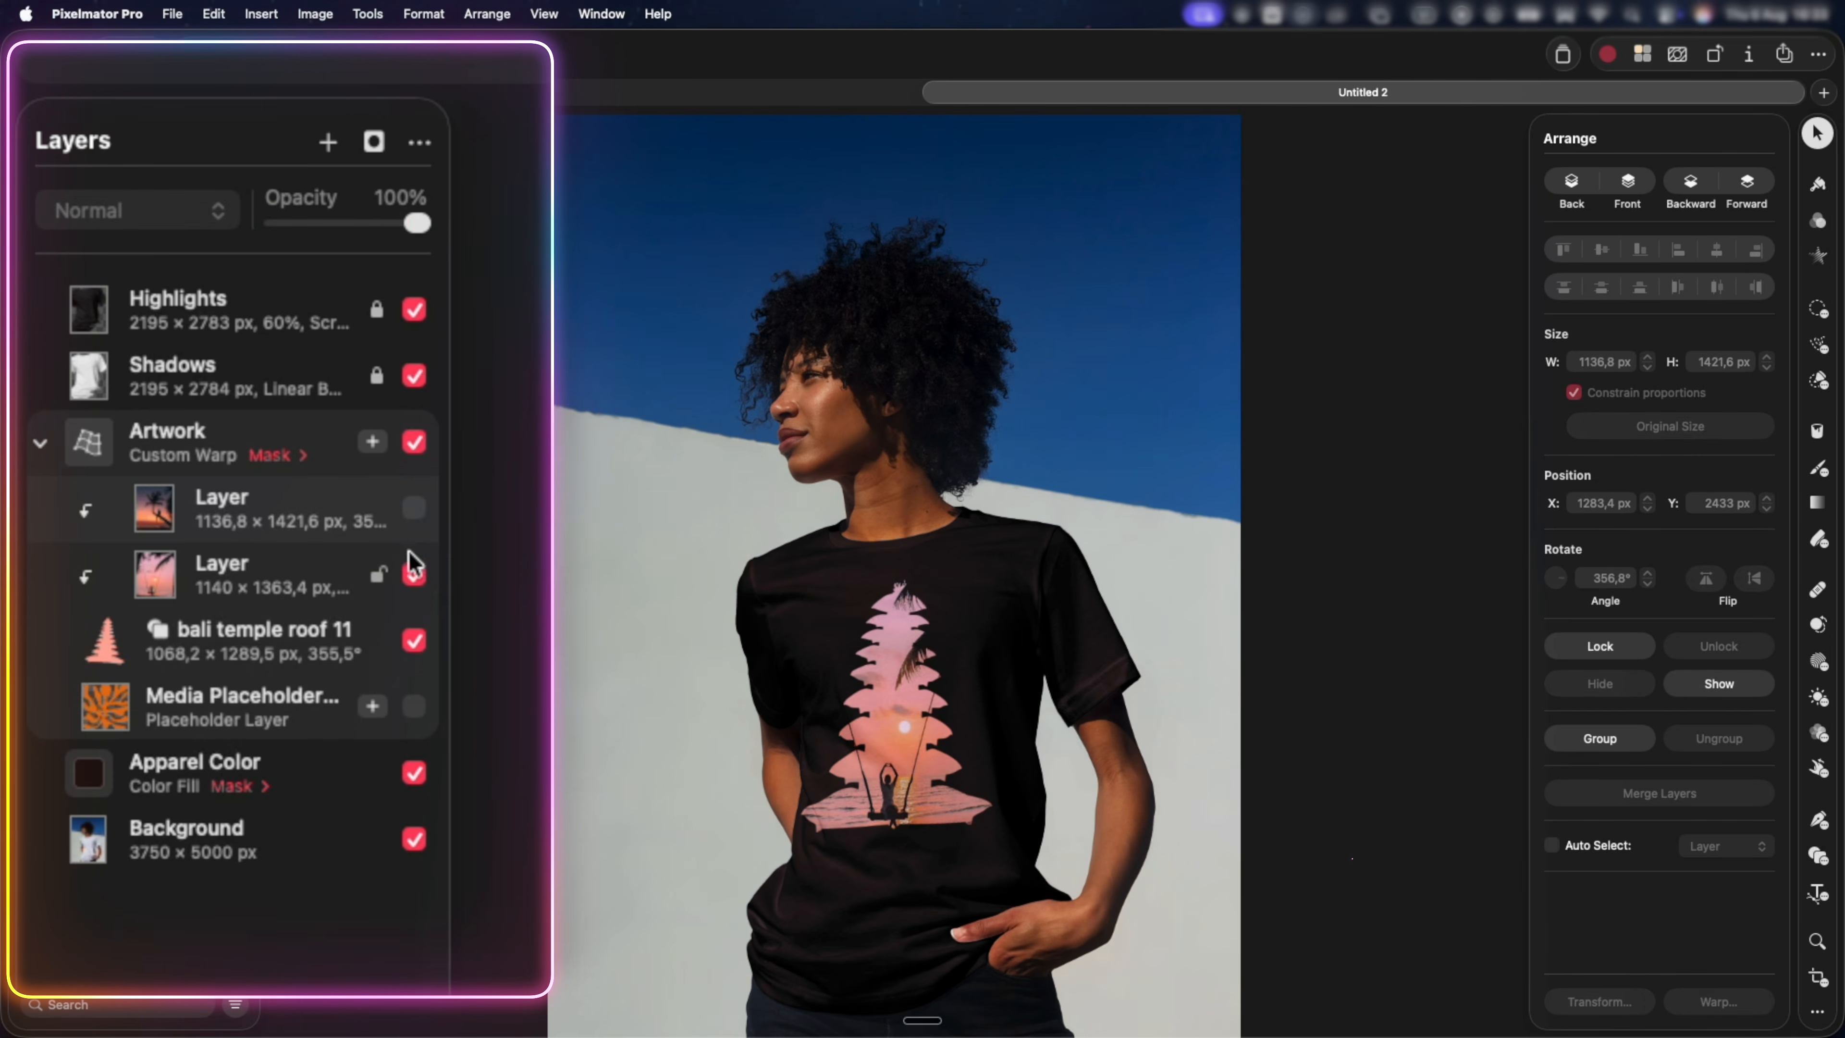
pyautogui.click(416, 509)
pyautogui.click(414, 512)
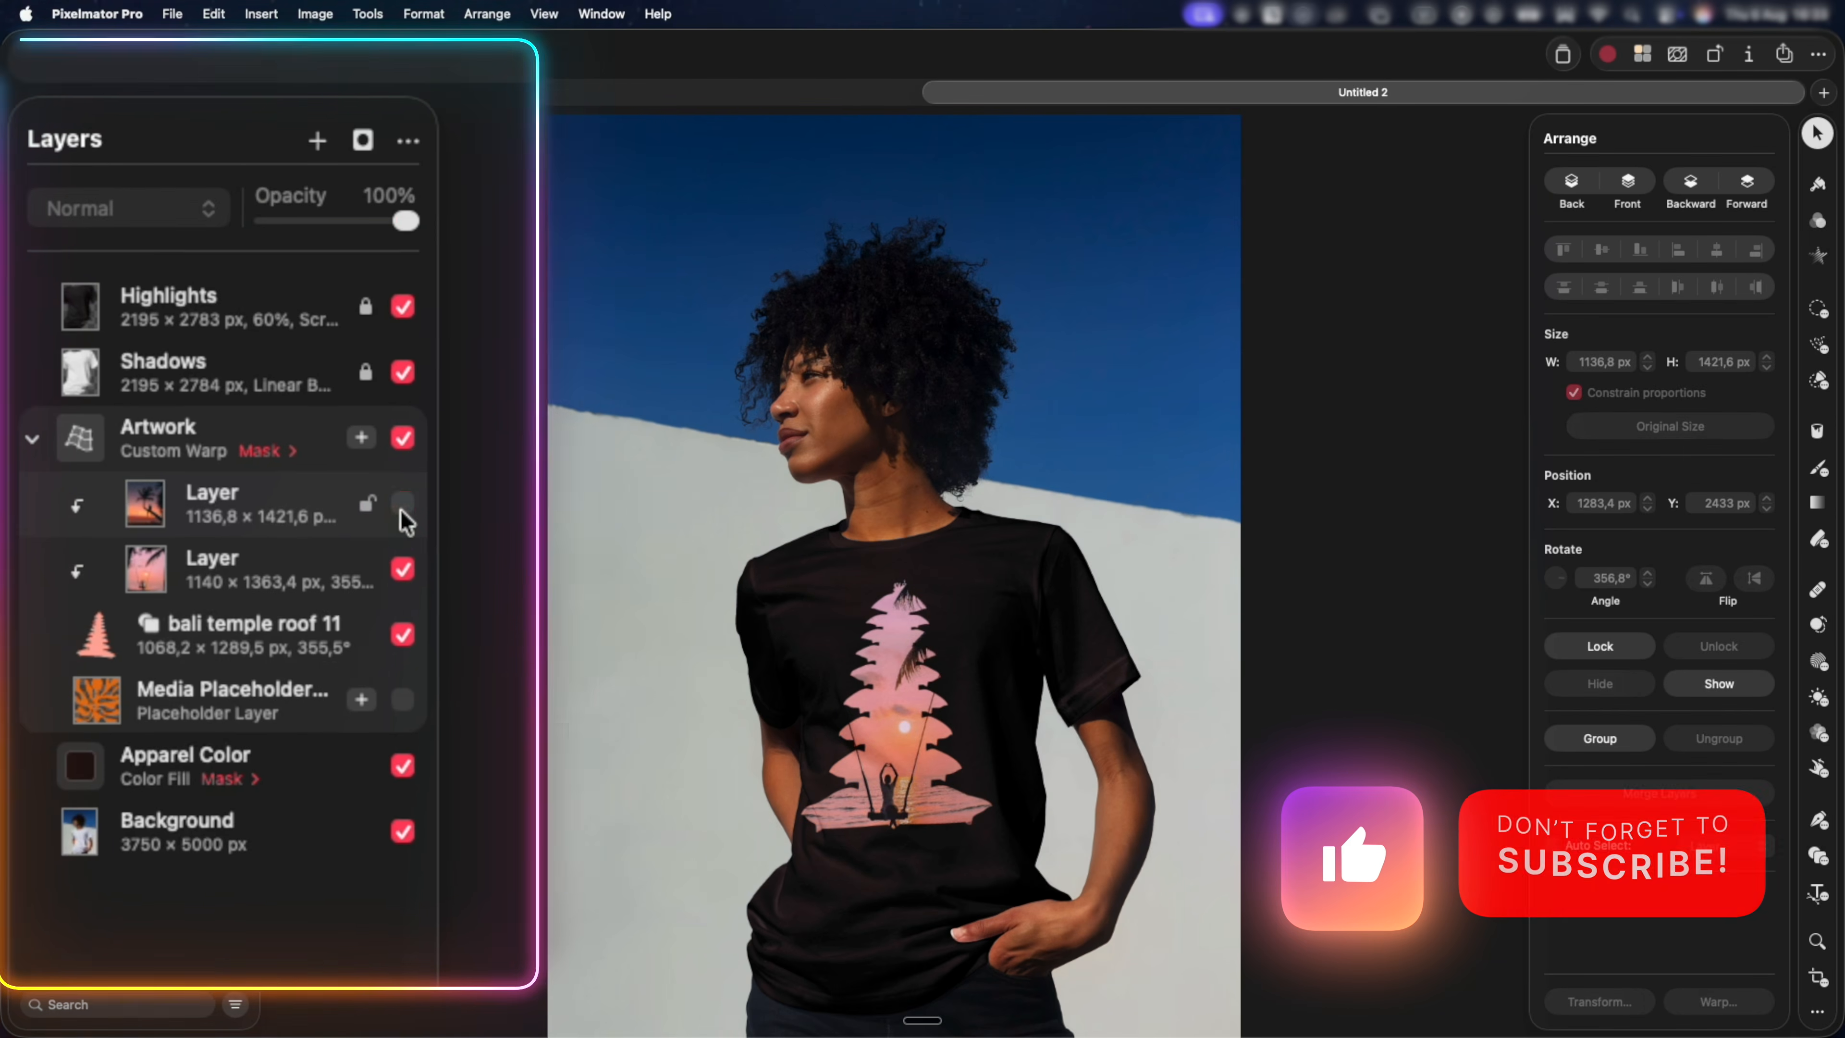
pyautogui.click(414, 512)
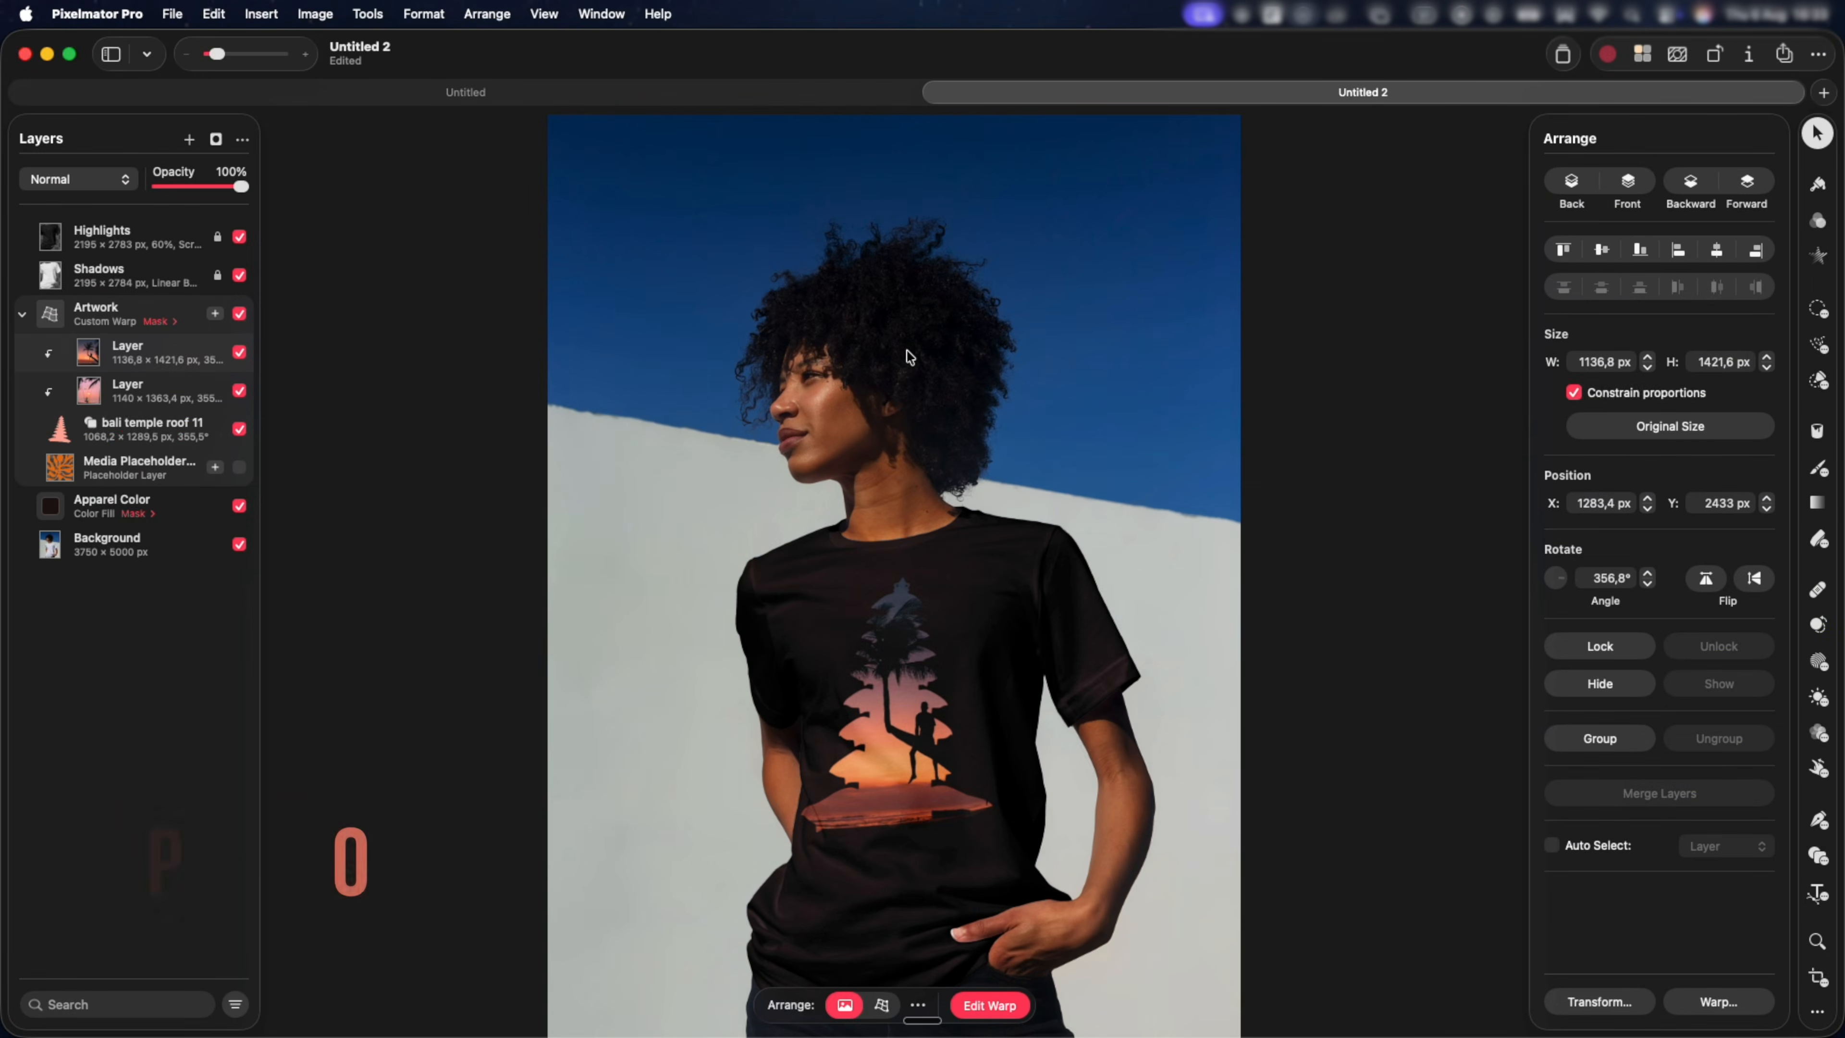
# Collapse the Artwork group in the layer list and activate the Pen tool.
pyautogui.click(31, 317)
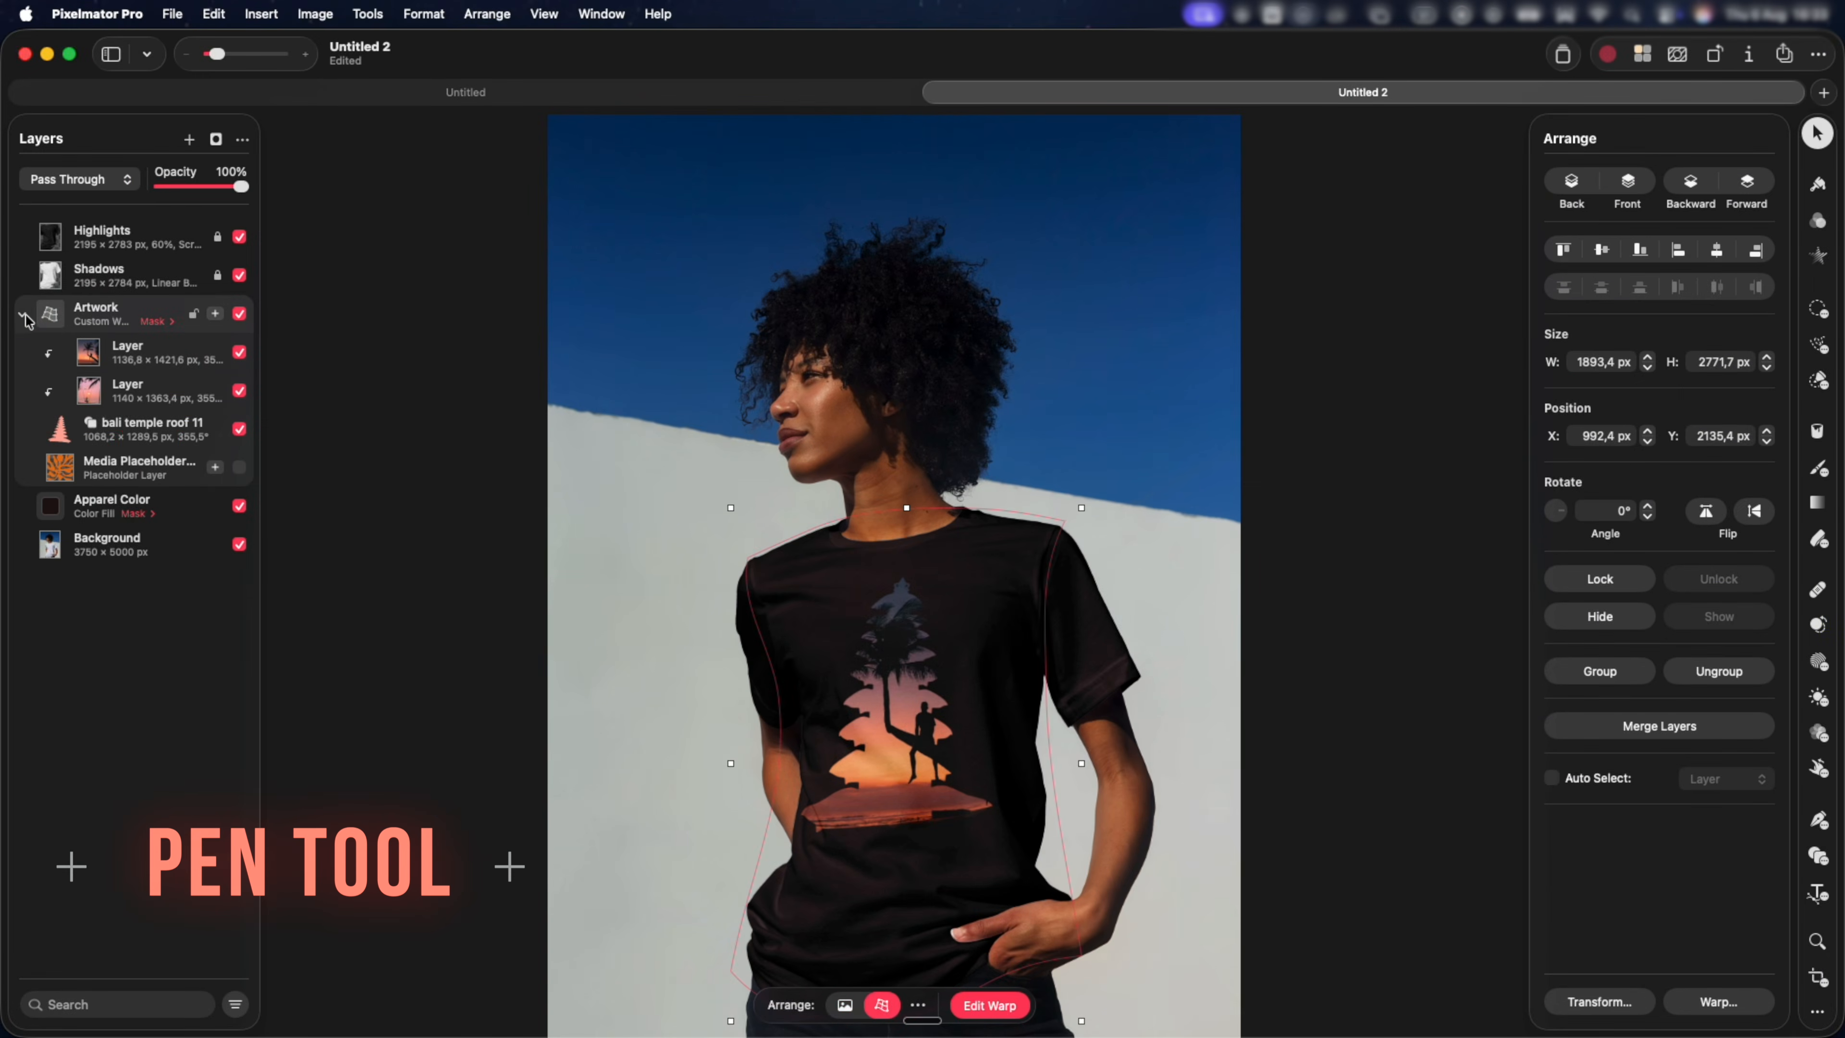
pyautogui.click(24, 316)
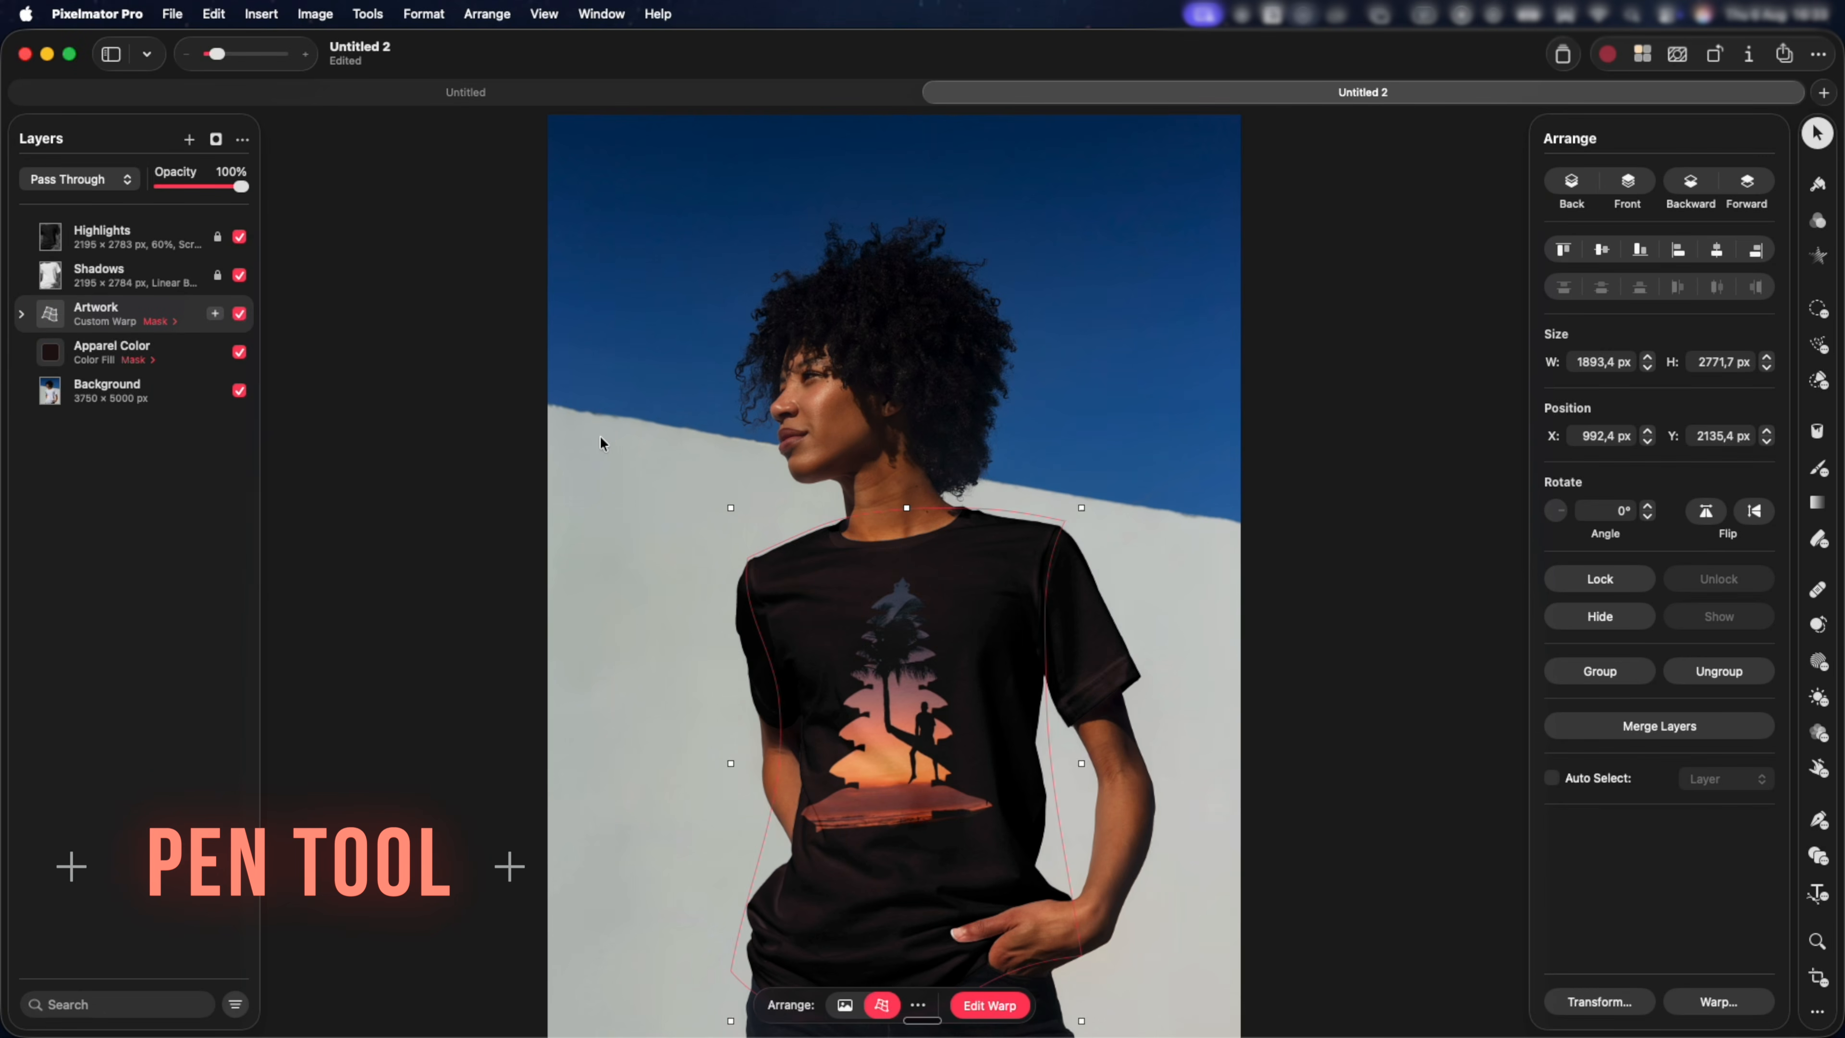
pyautogui.press('p')
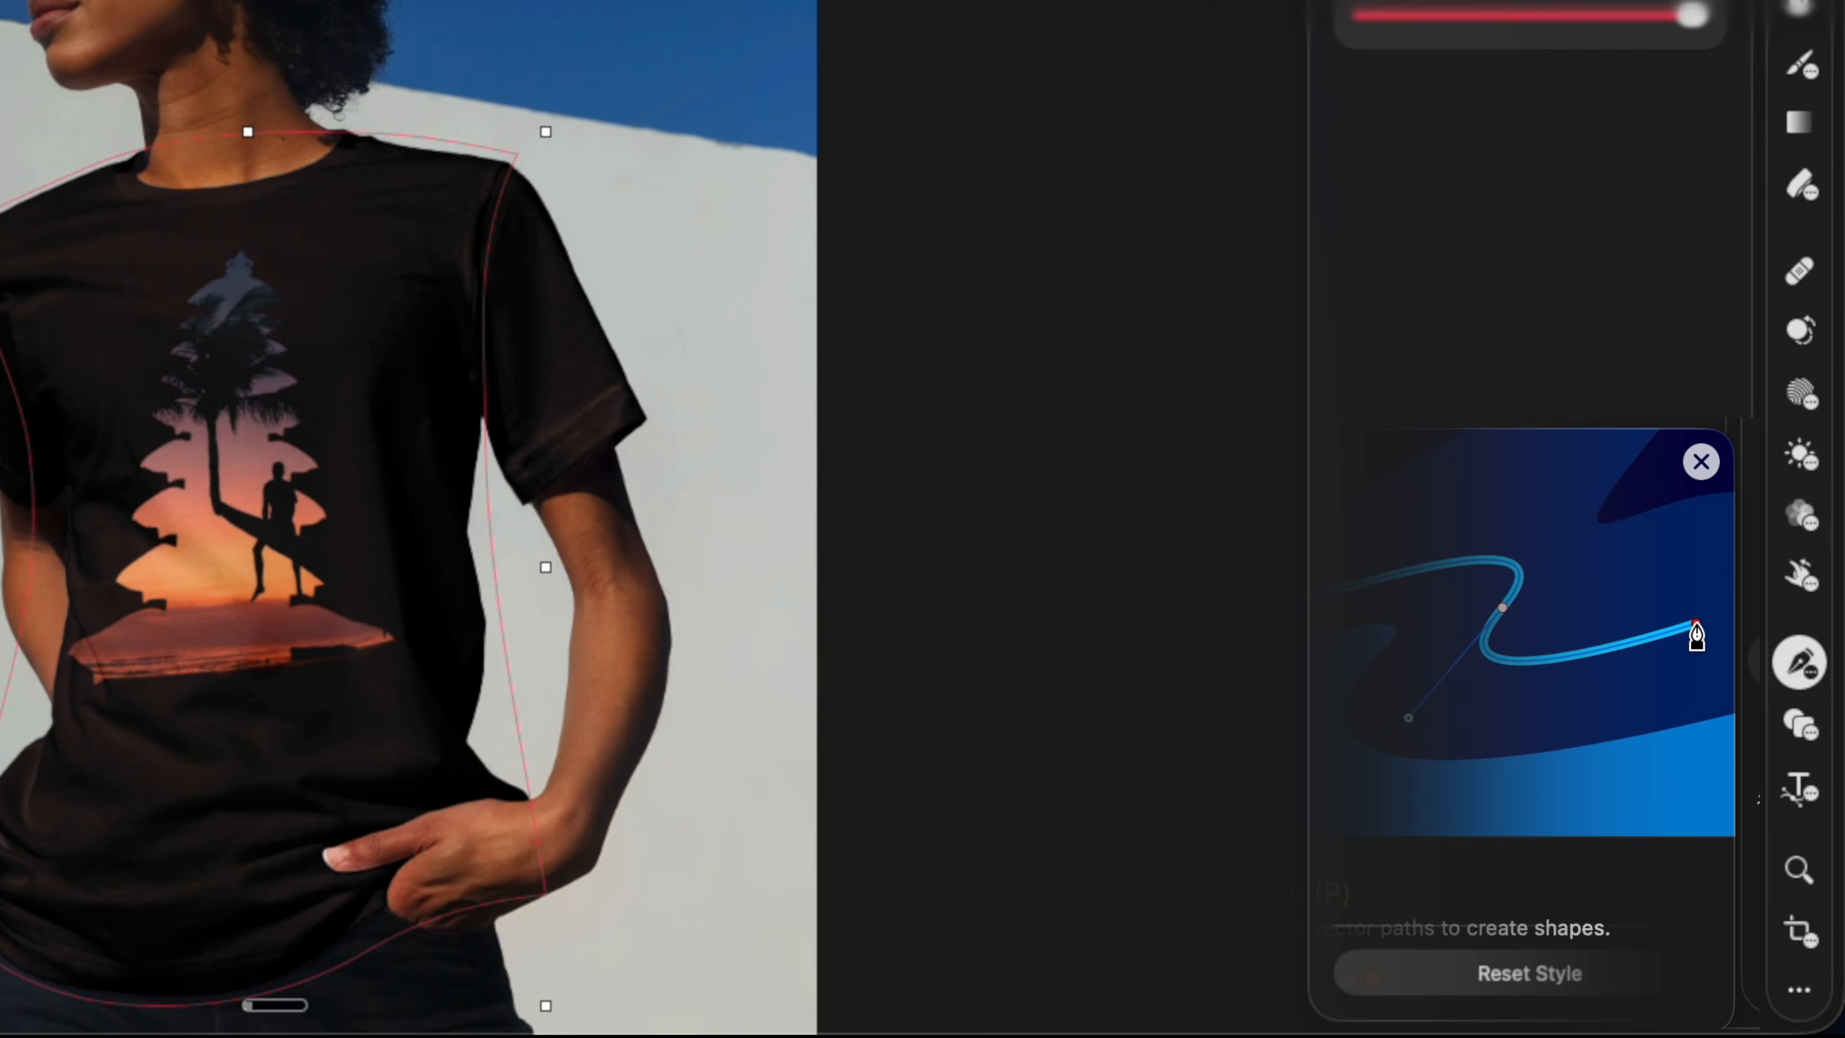
pyautogui.press('p')
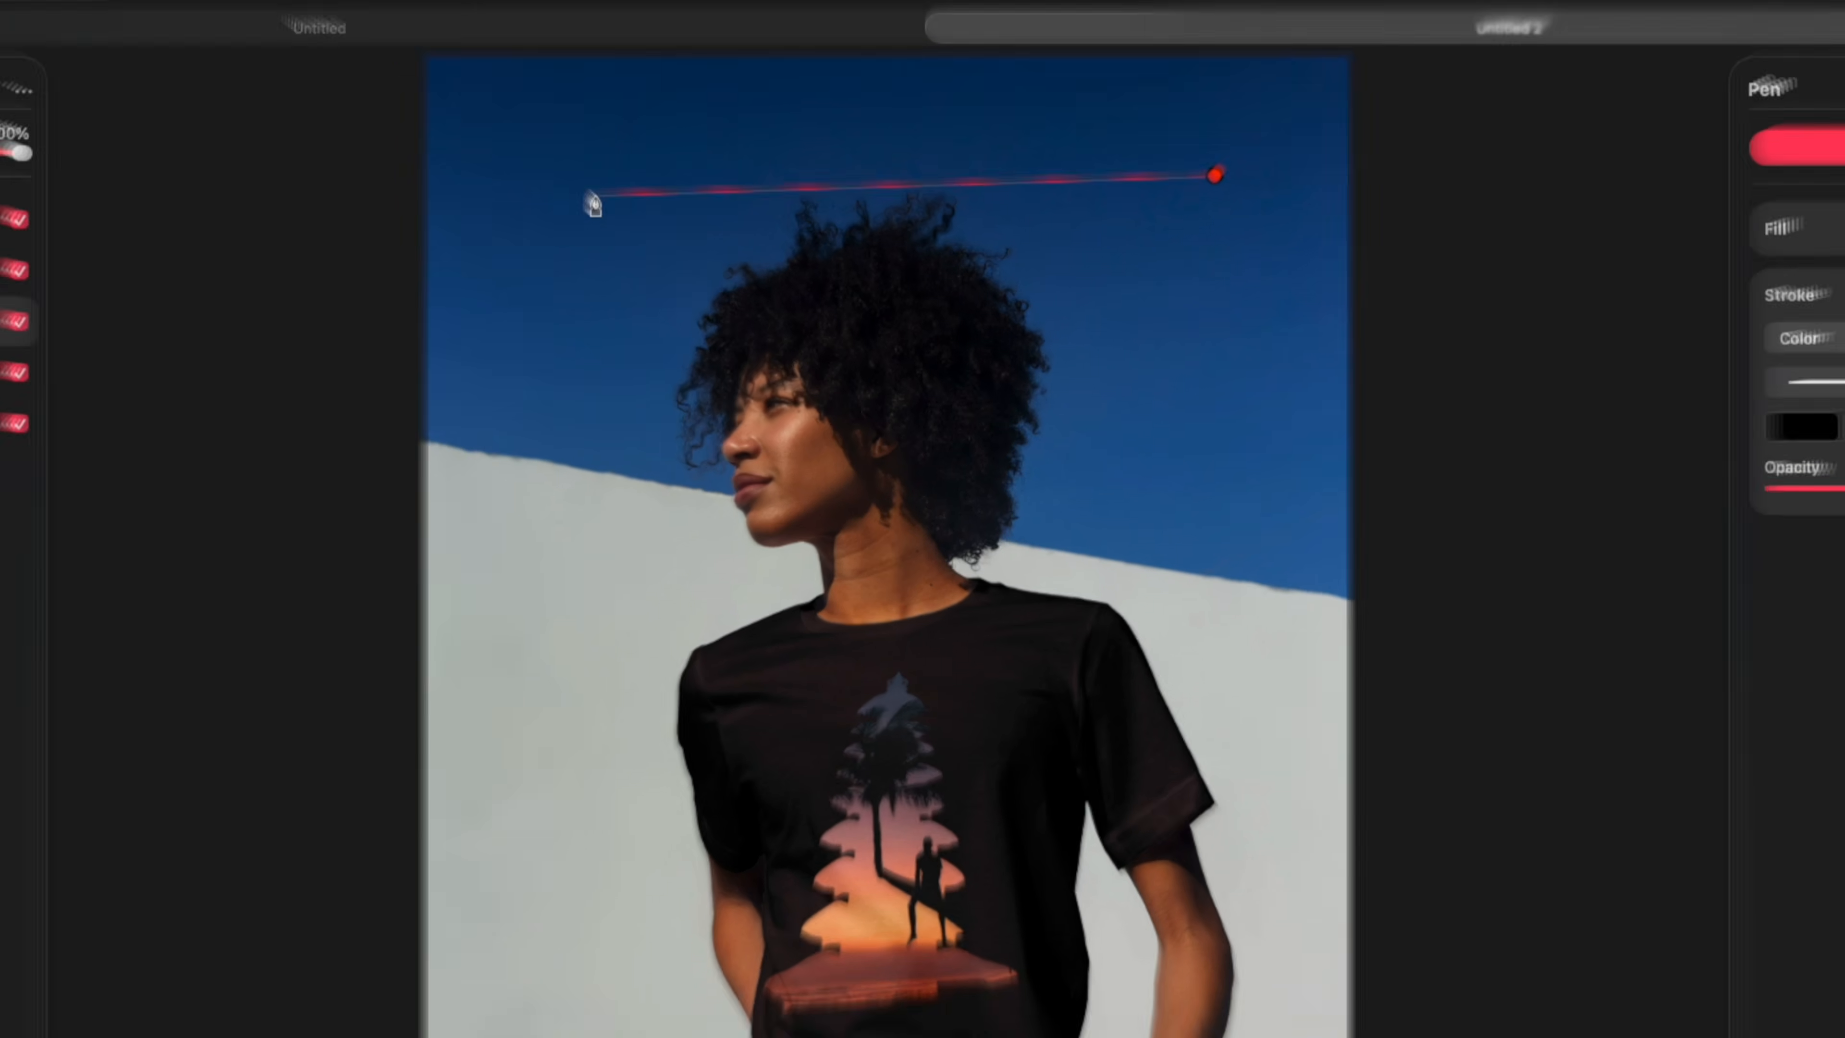
# Draw a closed triangular path with straight segments around the model's head, about 2572 × 1543 px, and undo it.
pyautogui.click(665, 223)
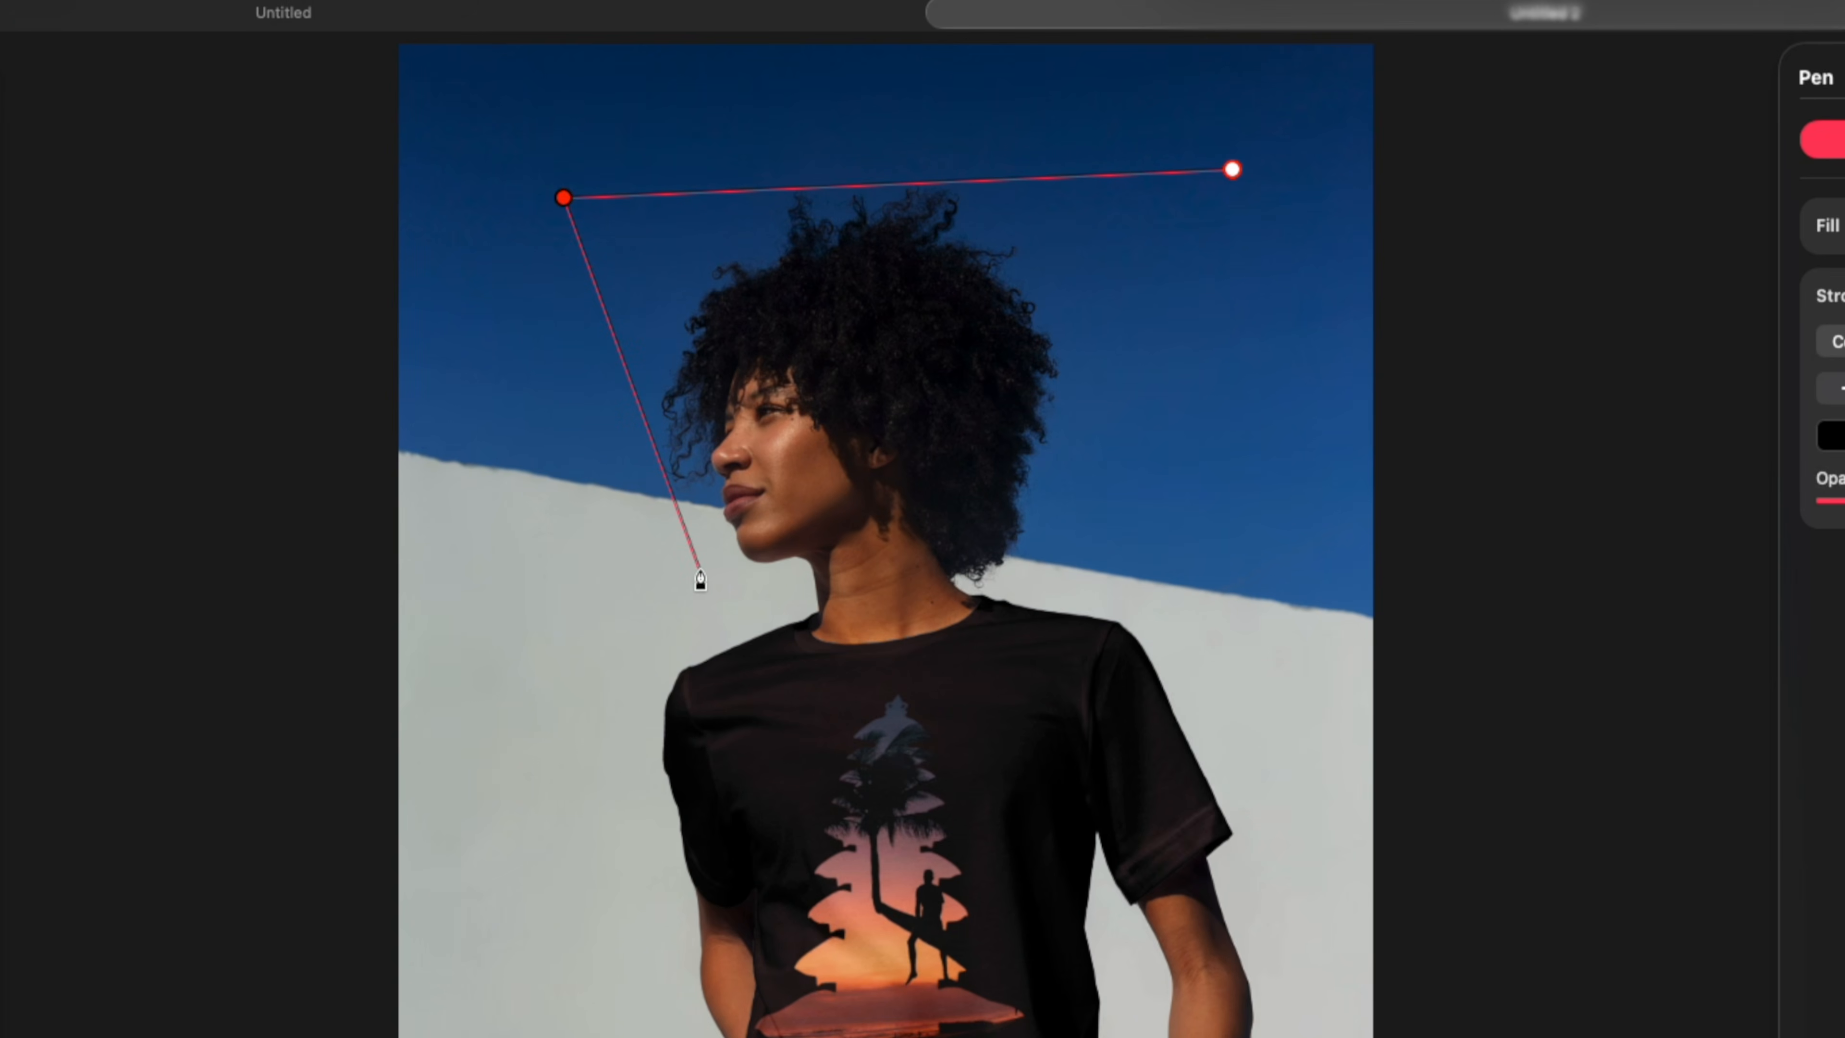
pyautogui.click(699, 571)
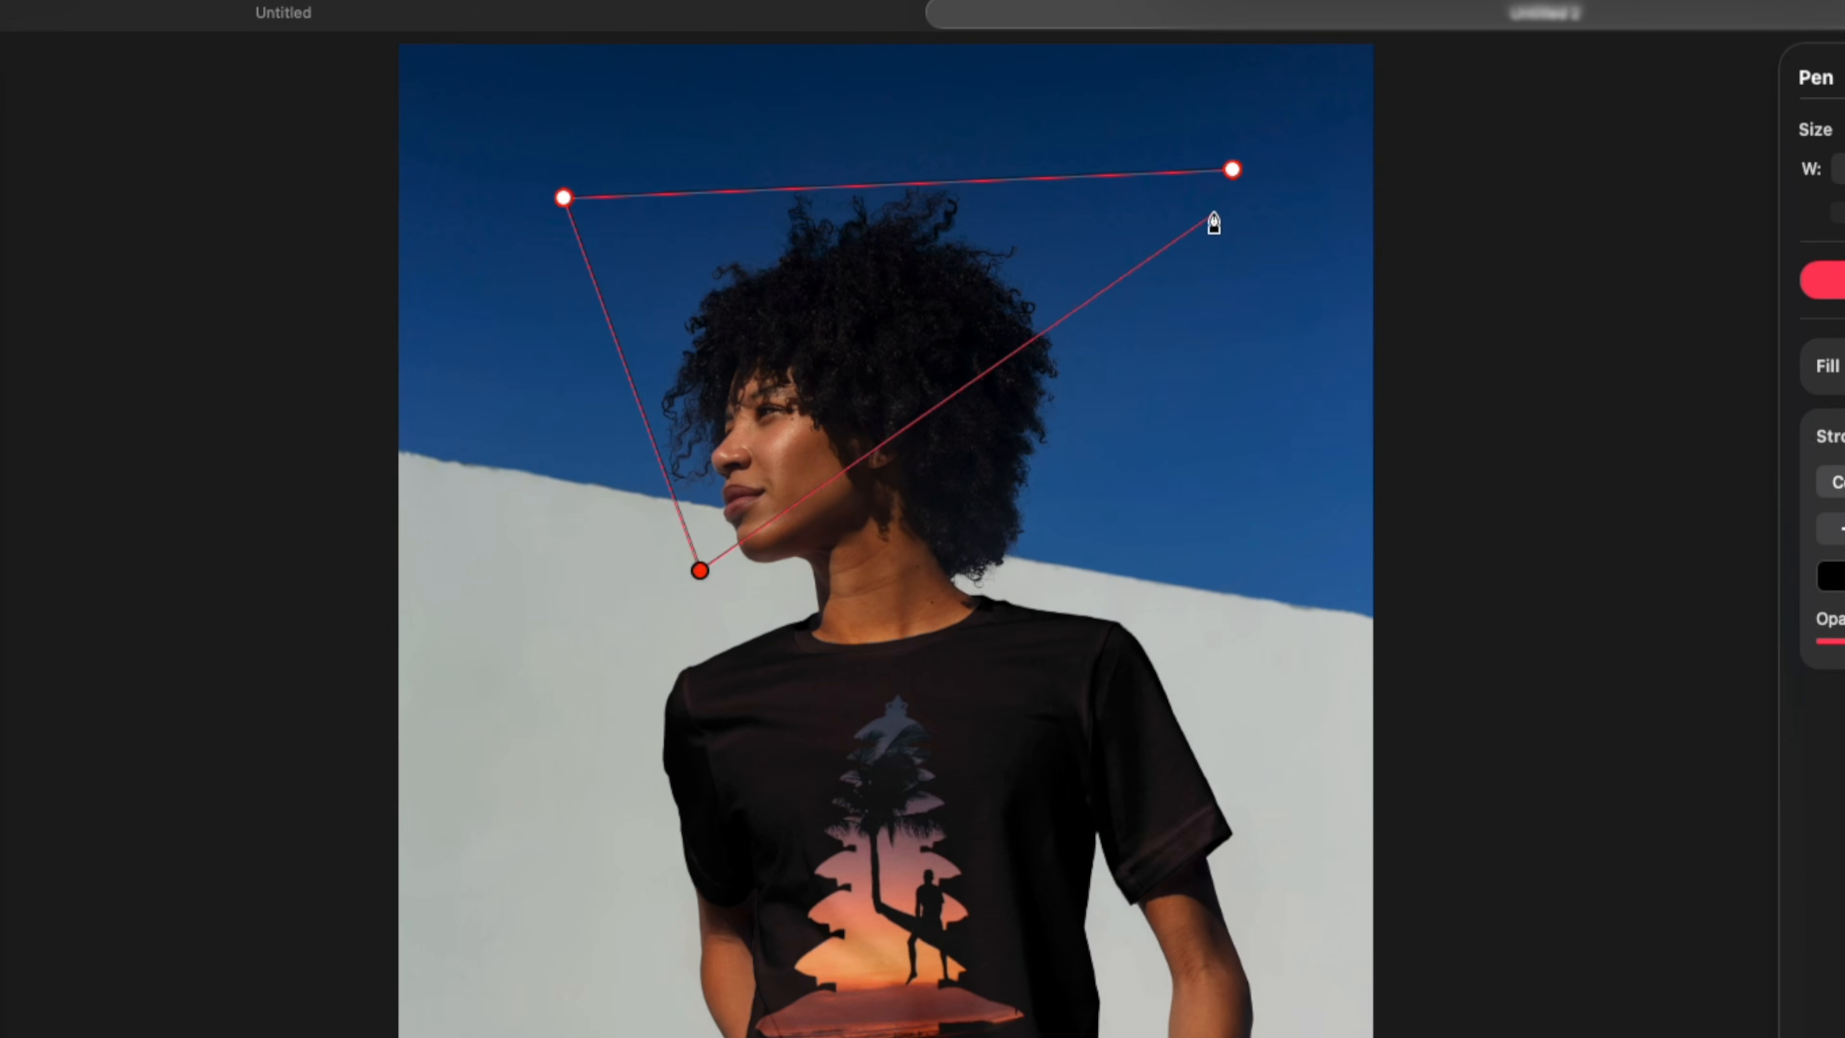
pyautogui.click(1233, 171)
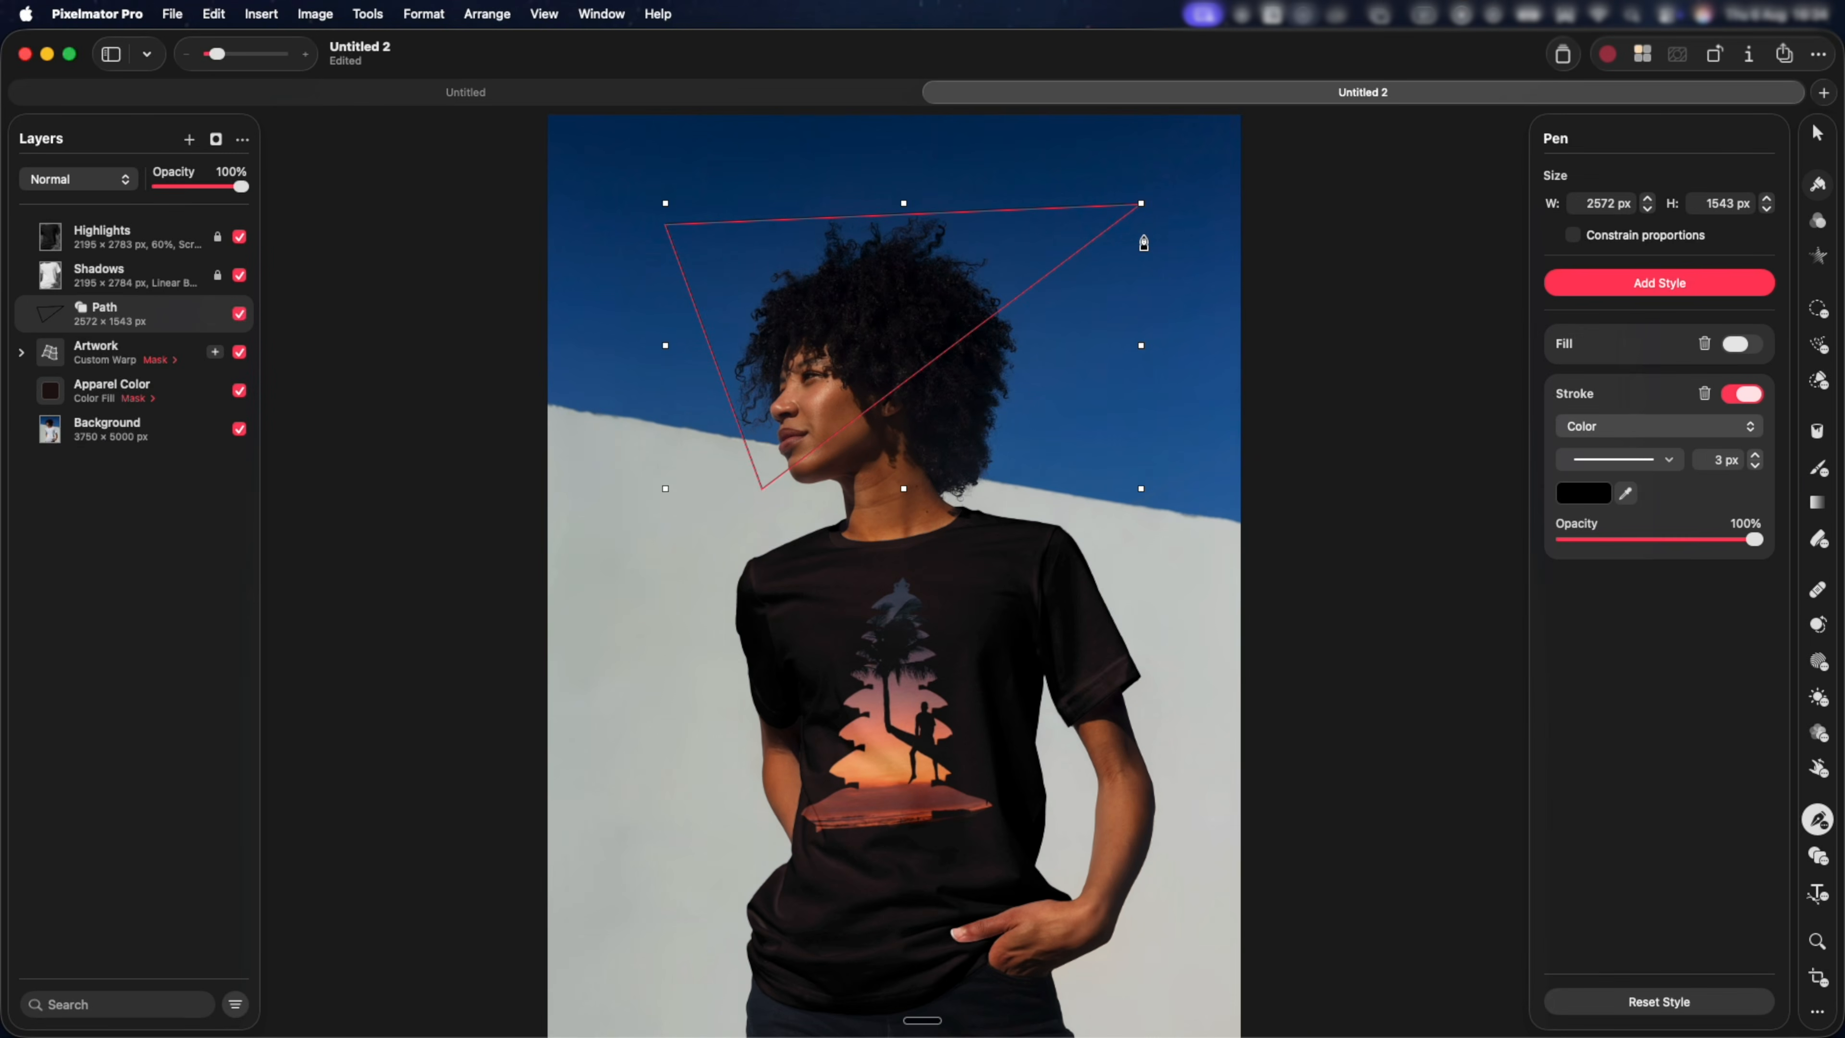
pyautogui.press('Delete')
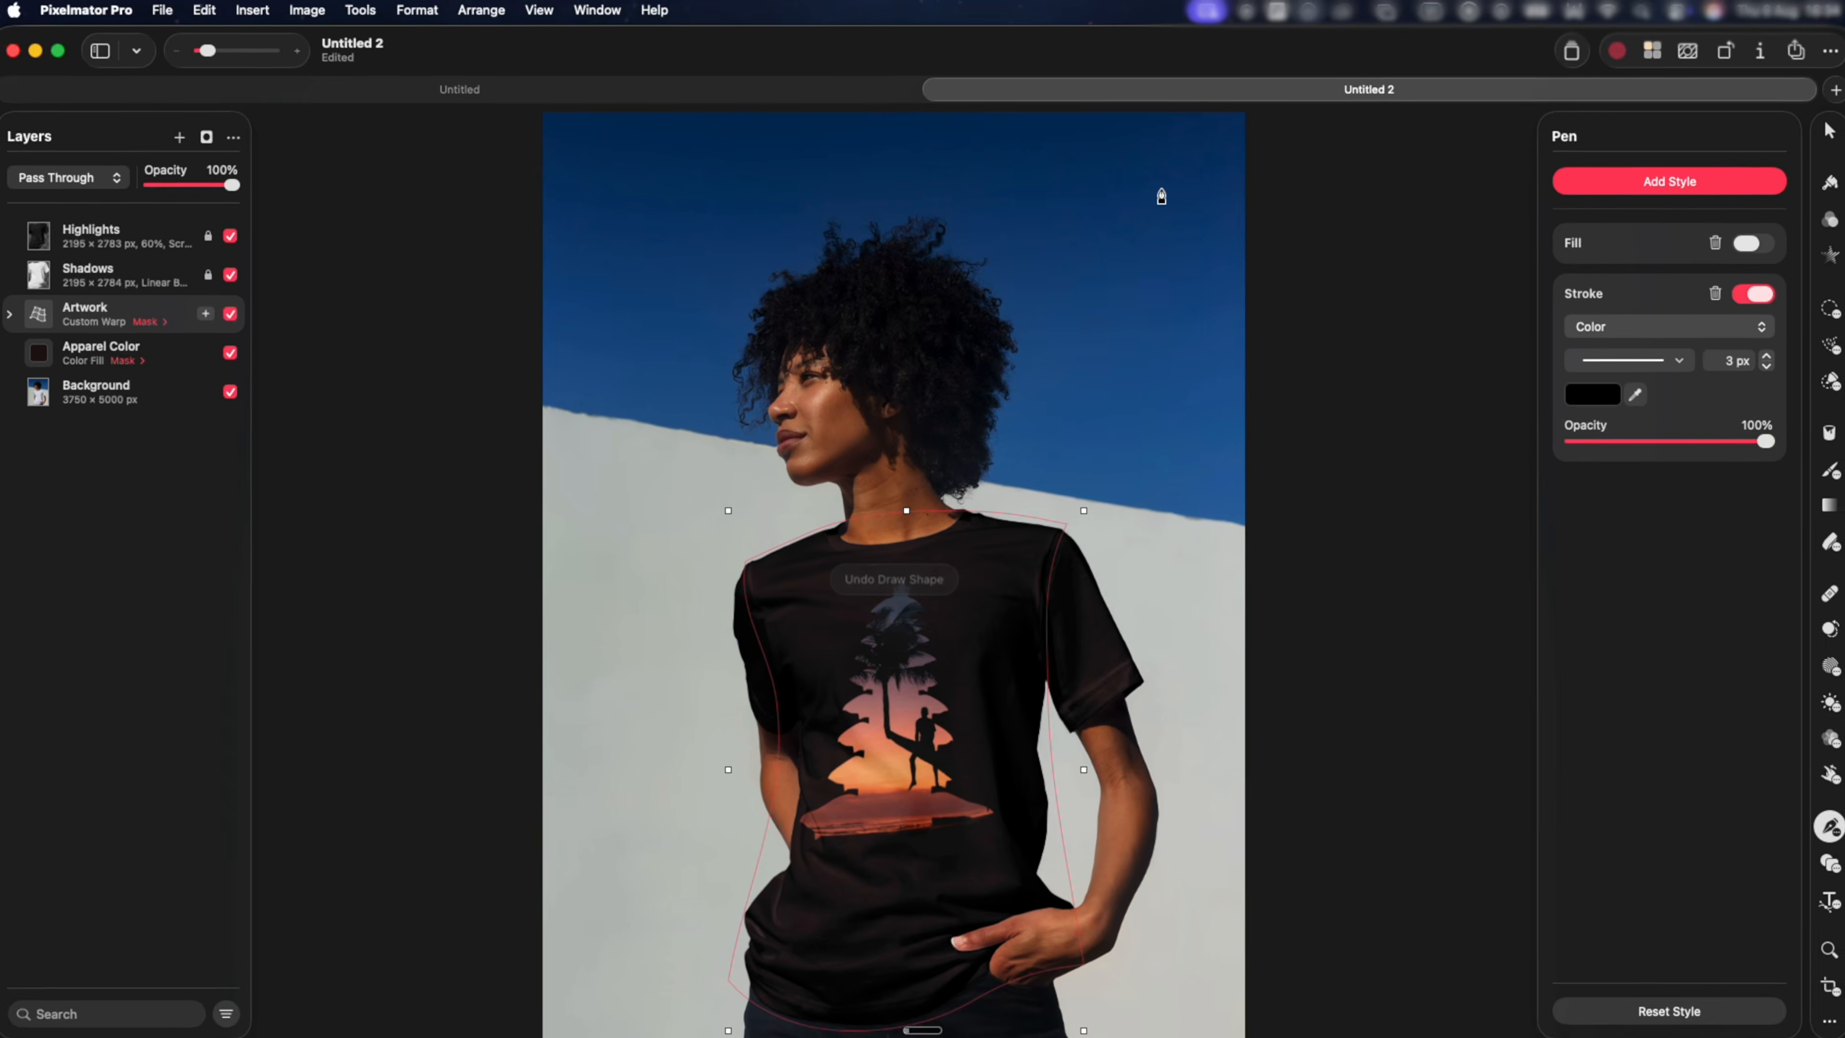
# Draw an open S-shaped path with smooth curves winding around the model, about 2685 × 3572 px, and finish the drawing.
pyautogui.click(1158, 189)
pyautogui.click(670, 250)
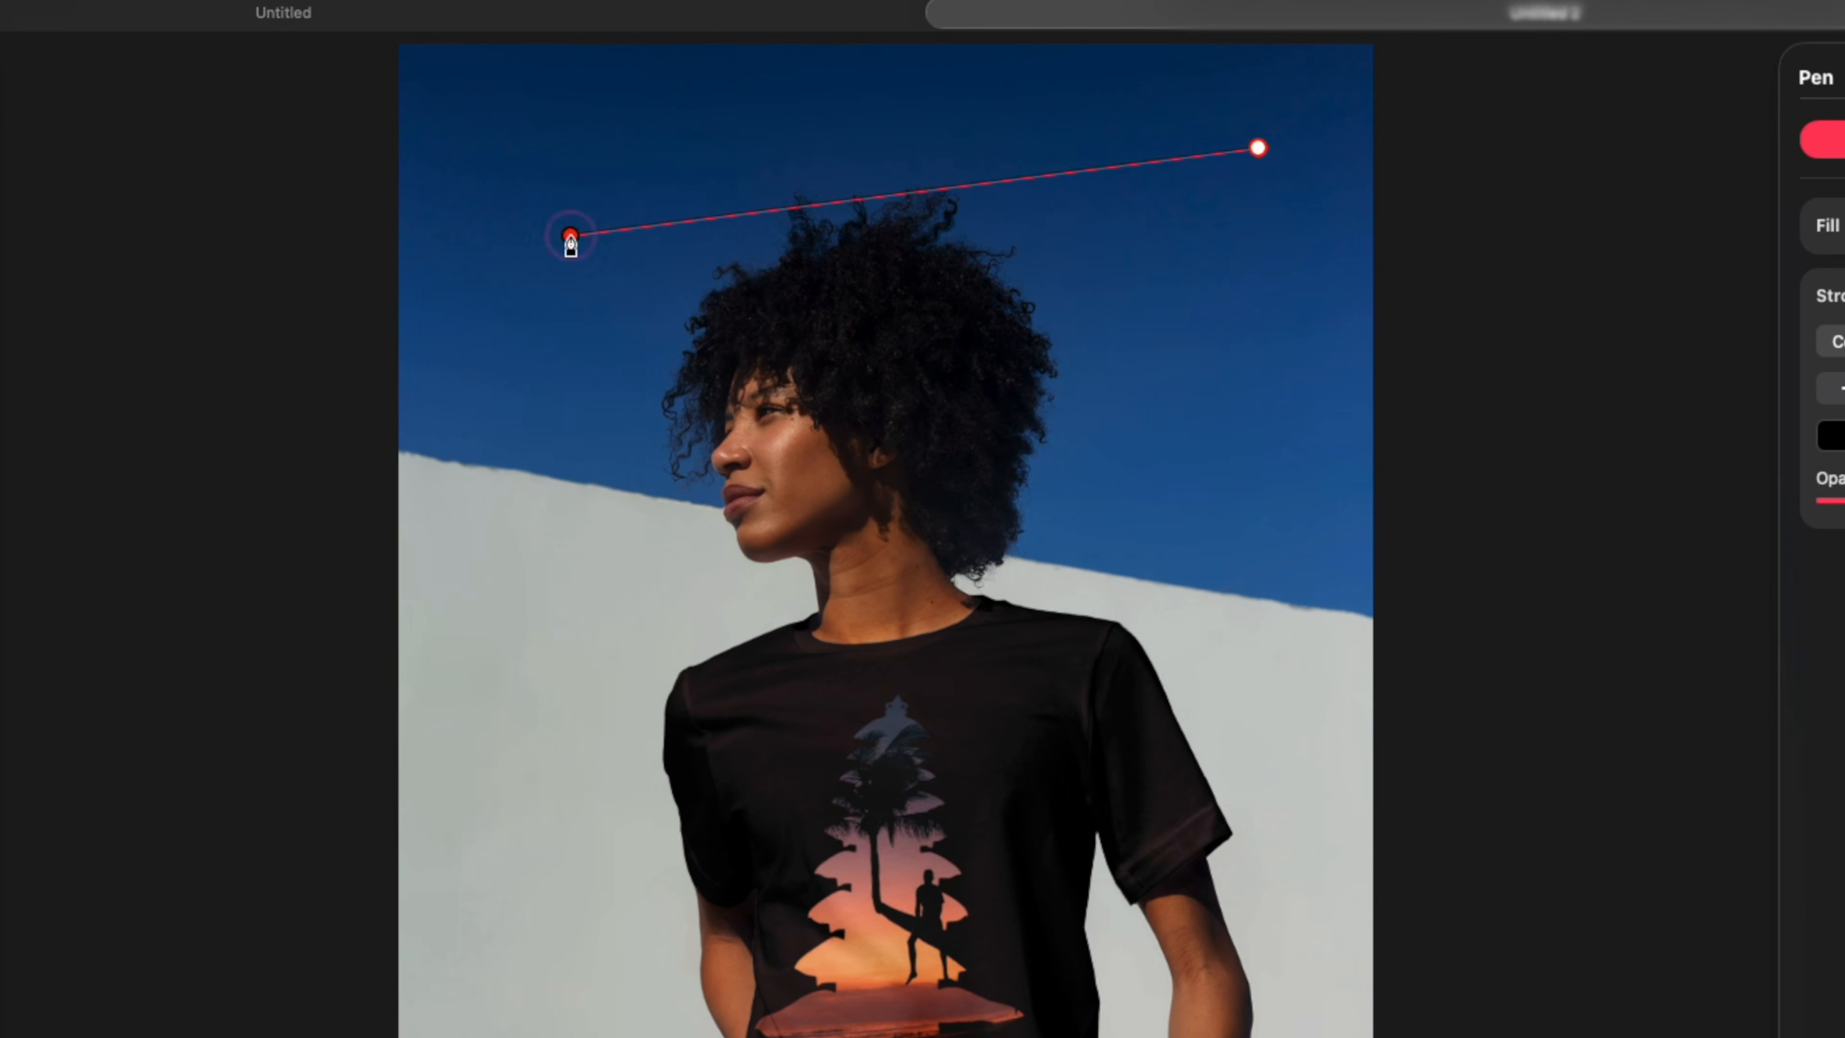
pyautogui.moveTo(571, 237); pyautogui.dragTo(494, 396)
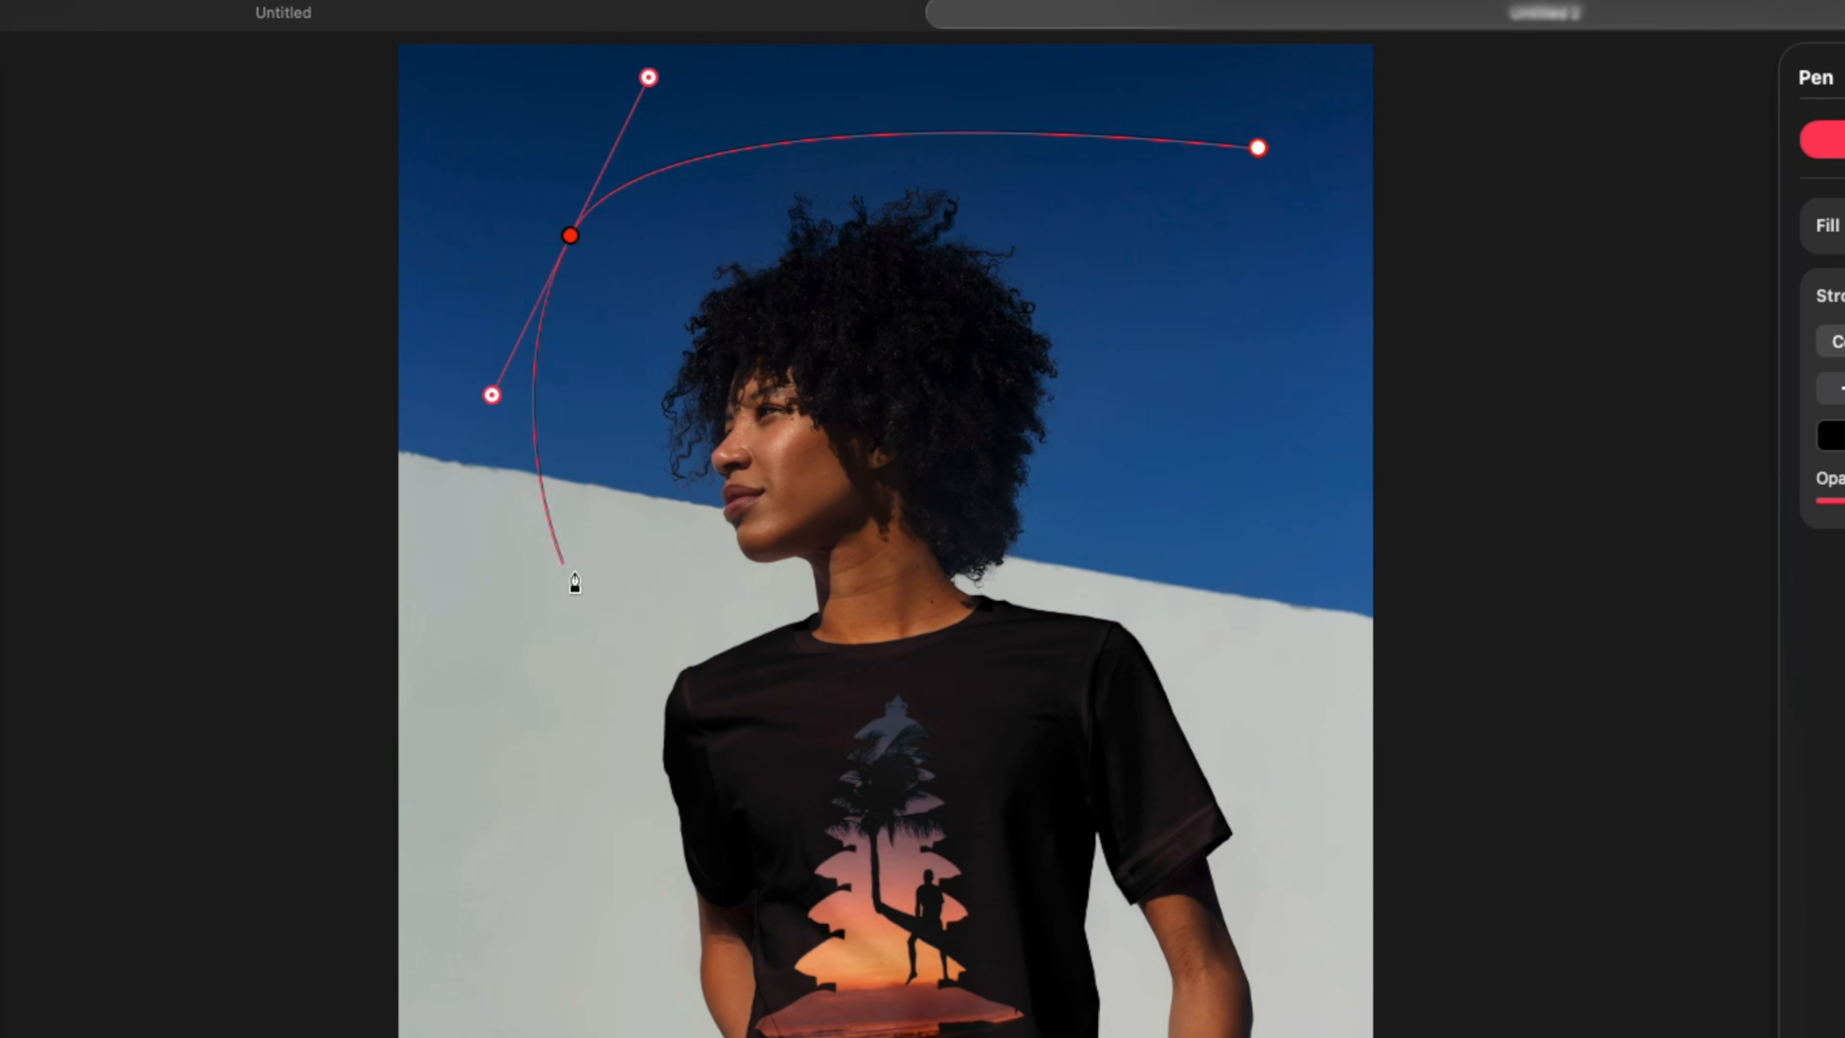
pyautogui.moveTo(1082, 590); pyautogui.dragTo(1299, 652)
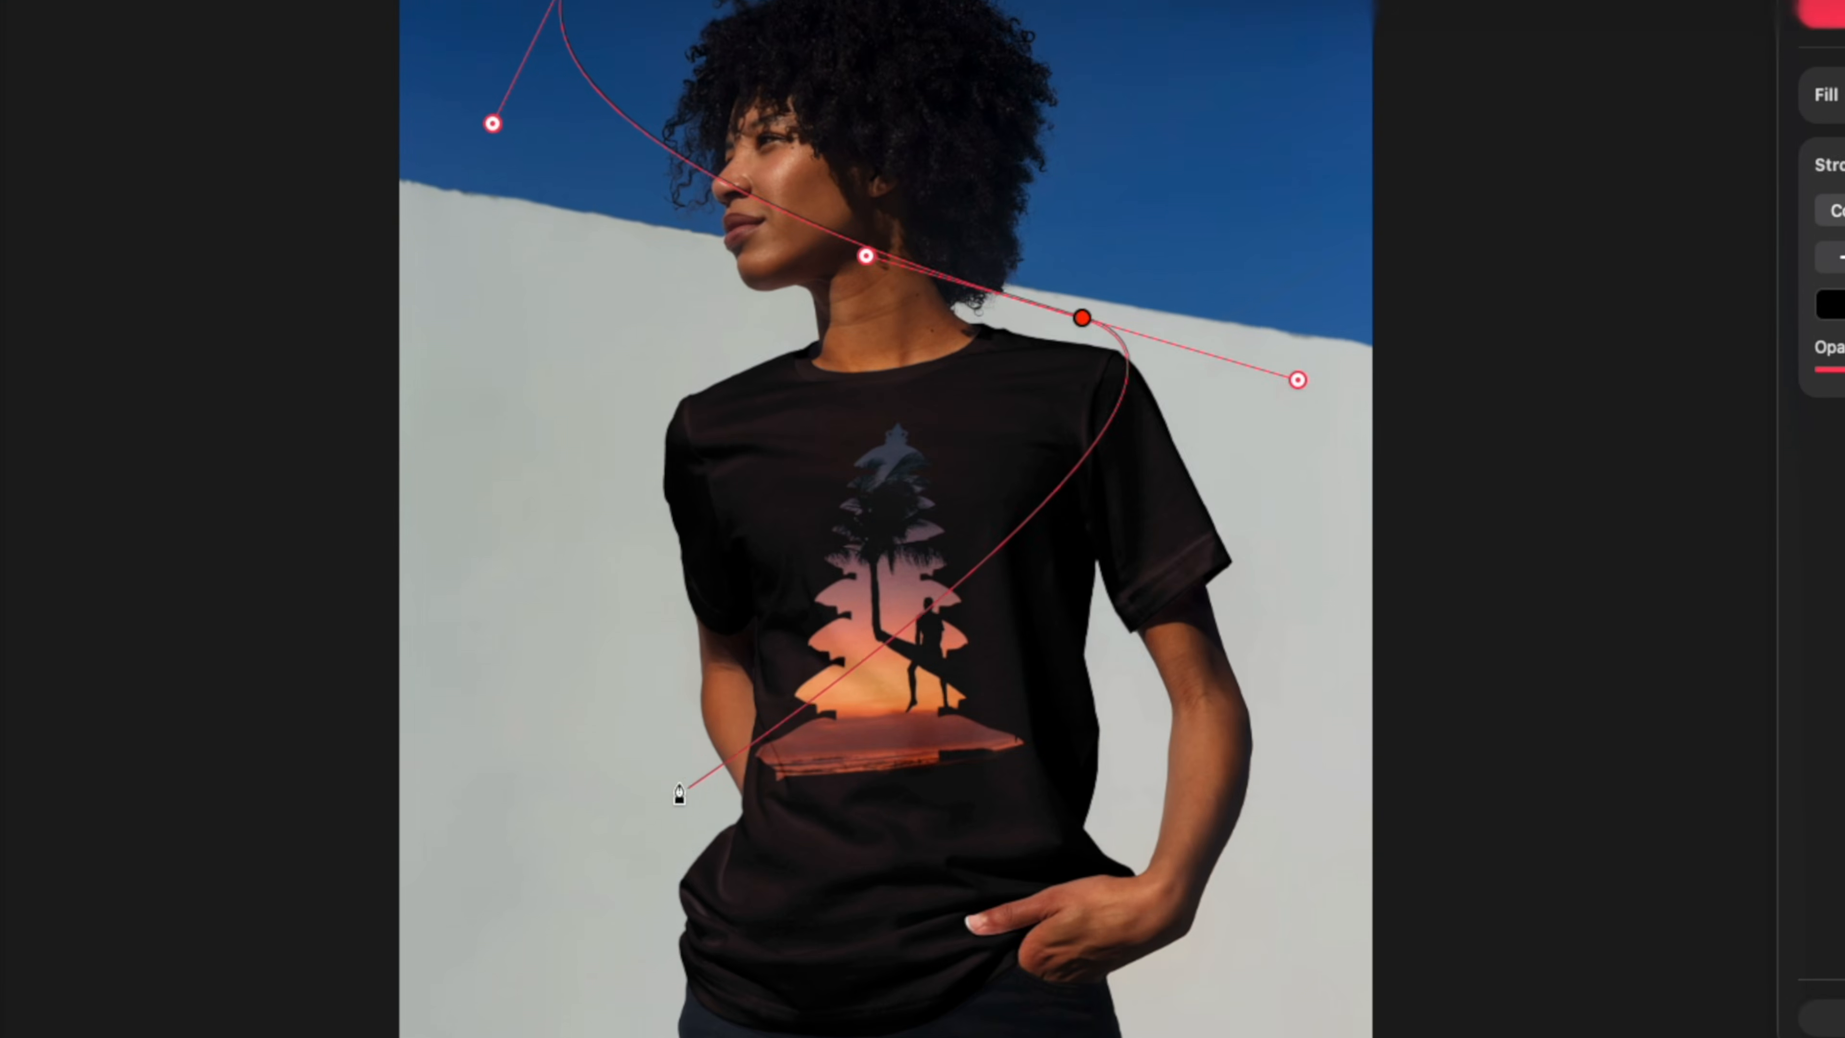
pyautogui.moveTo(663, 787); pyautogui.dragTo(0, 811)
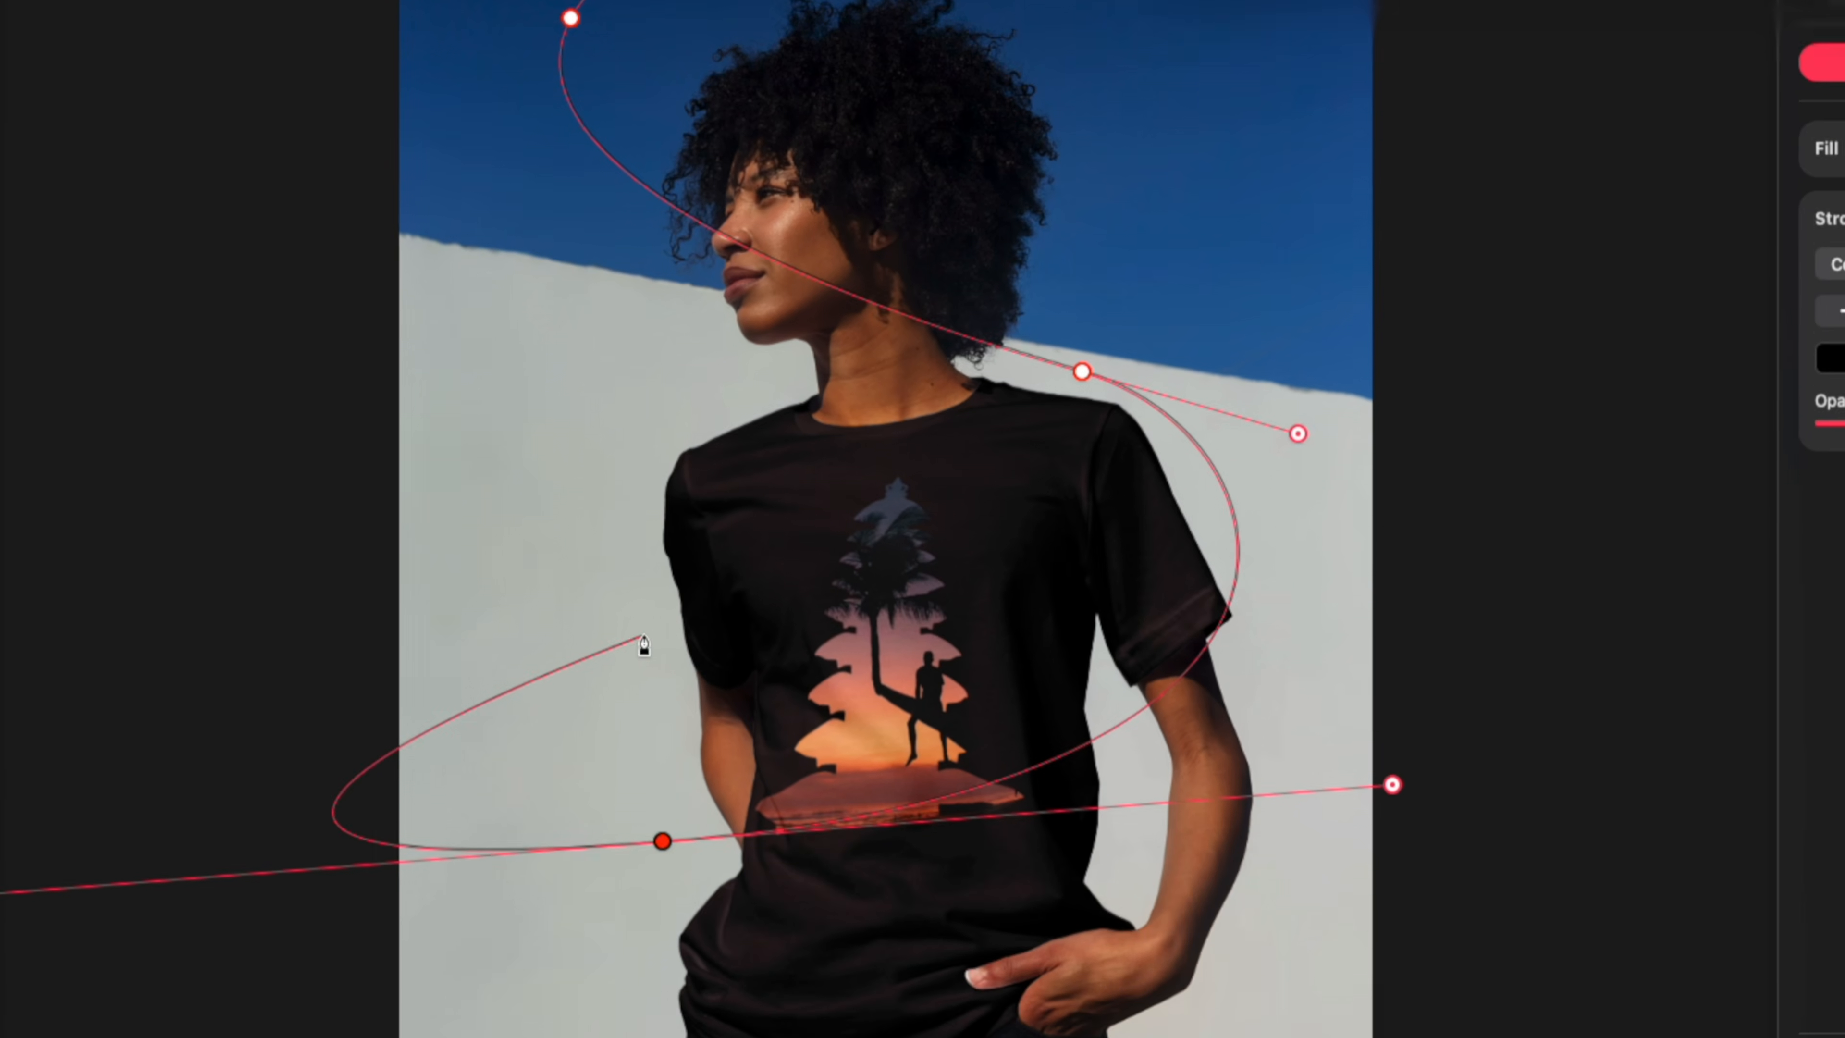
pyautogui.rightClick(643, 852)
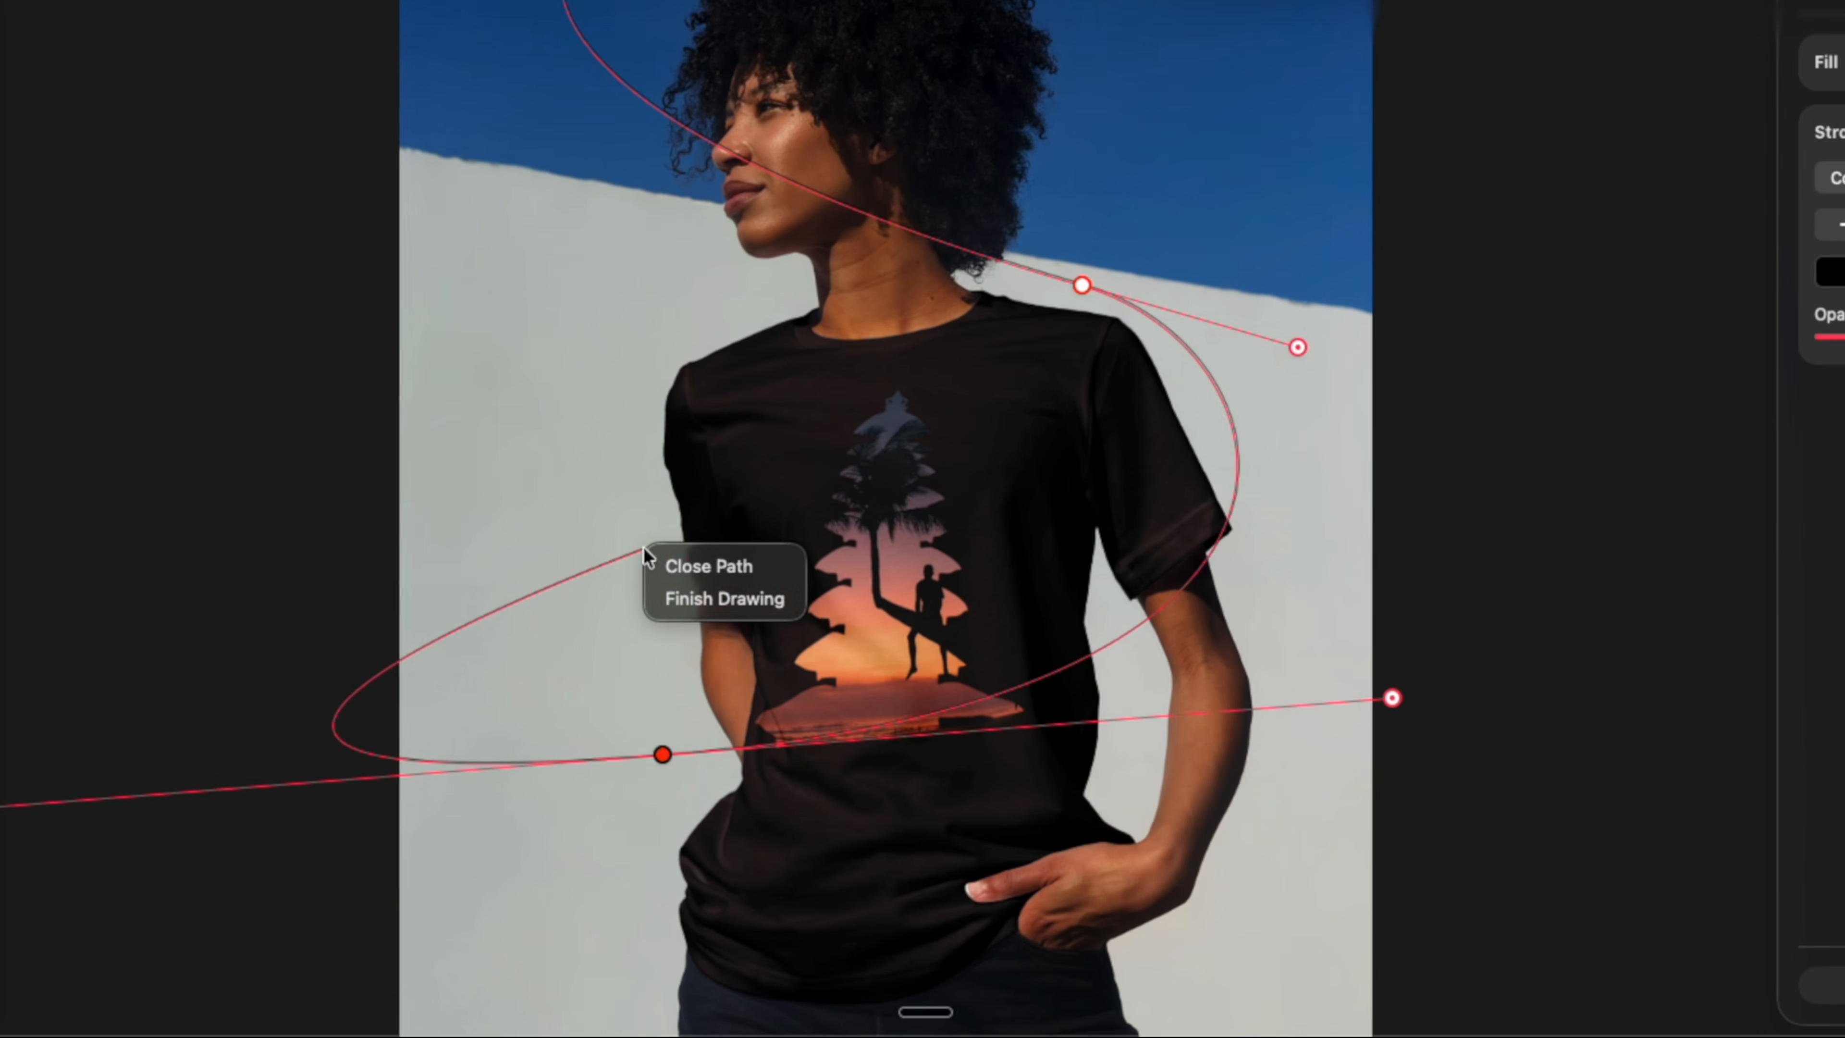
pyautogui.click(691, 593)
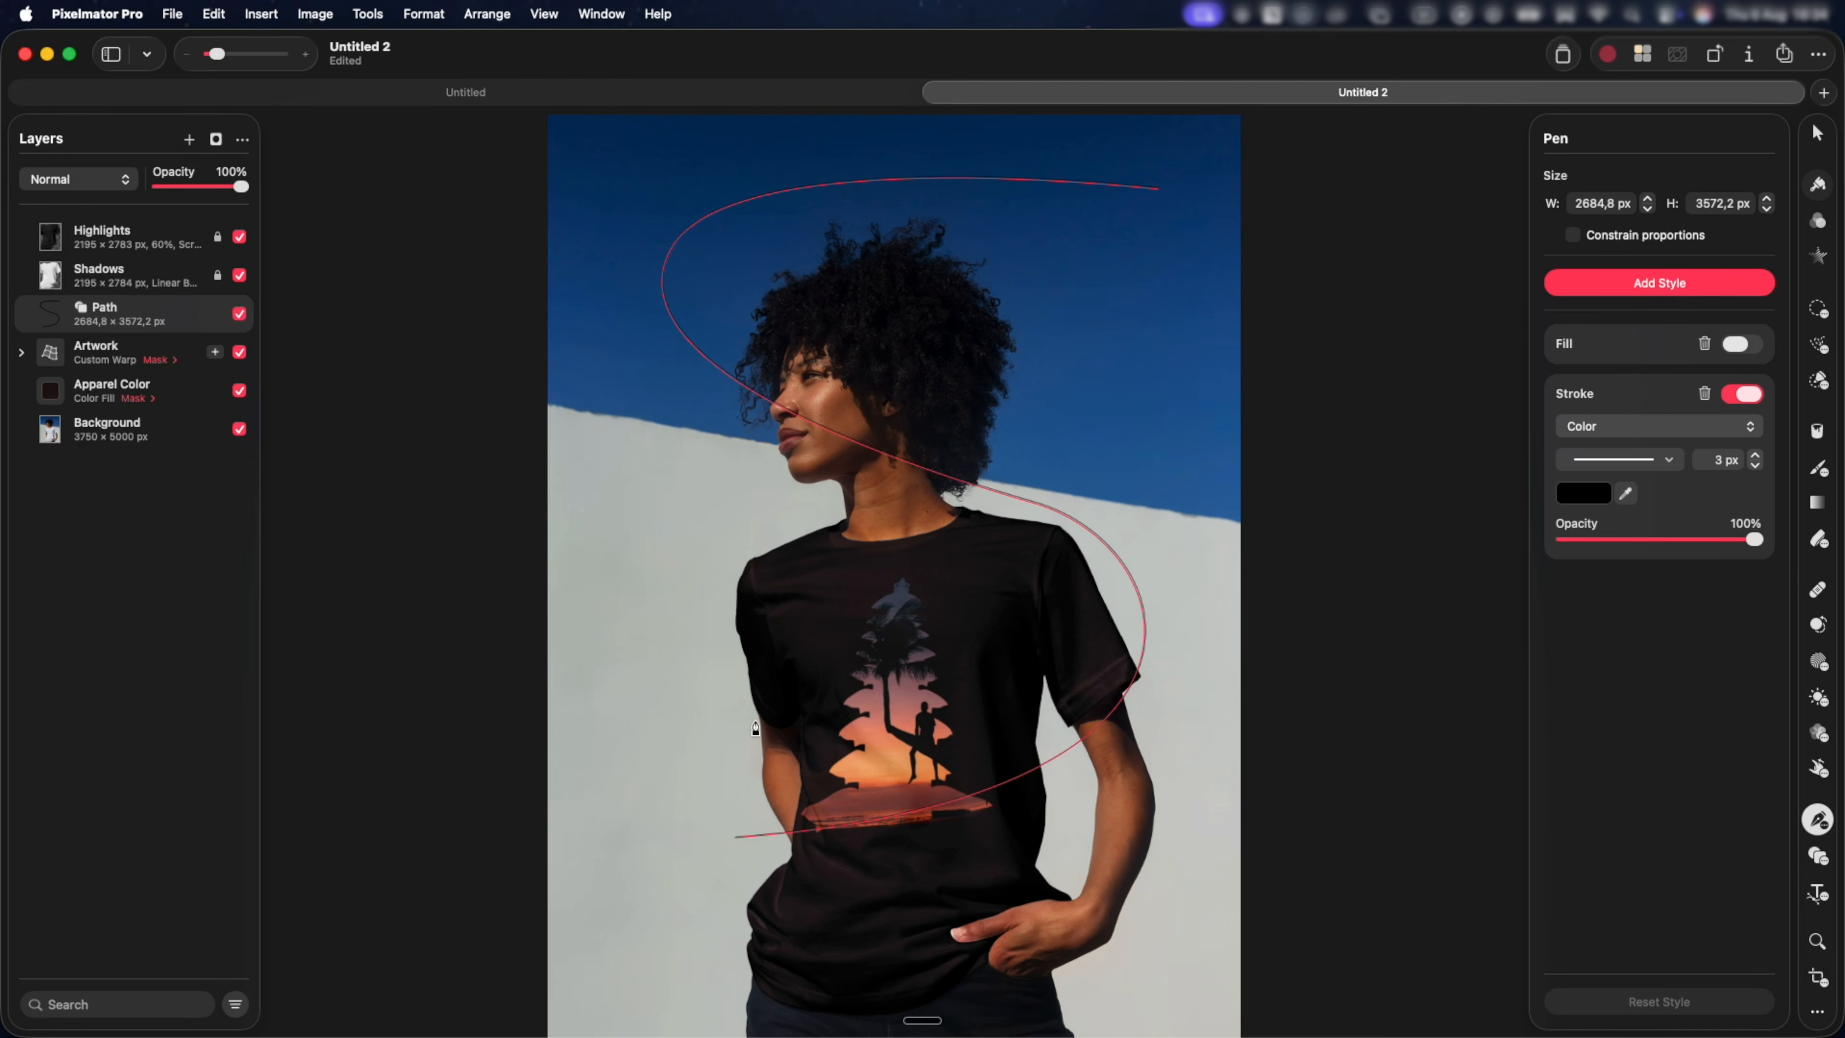
# Make the S-shaped path editable and reshape its upper curve by moving the anchor beside the face and that anchor's handle.
pyautogui.press('v')
pyautogui.rightClick(1030, 574)
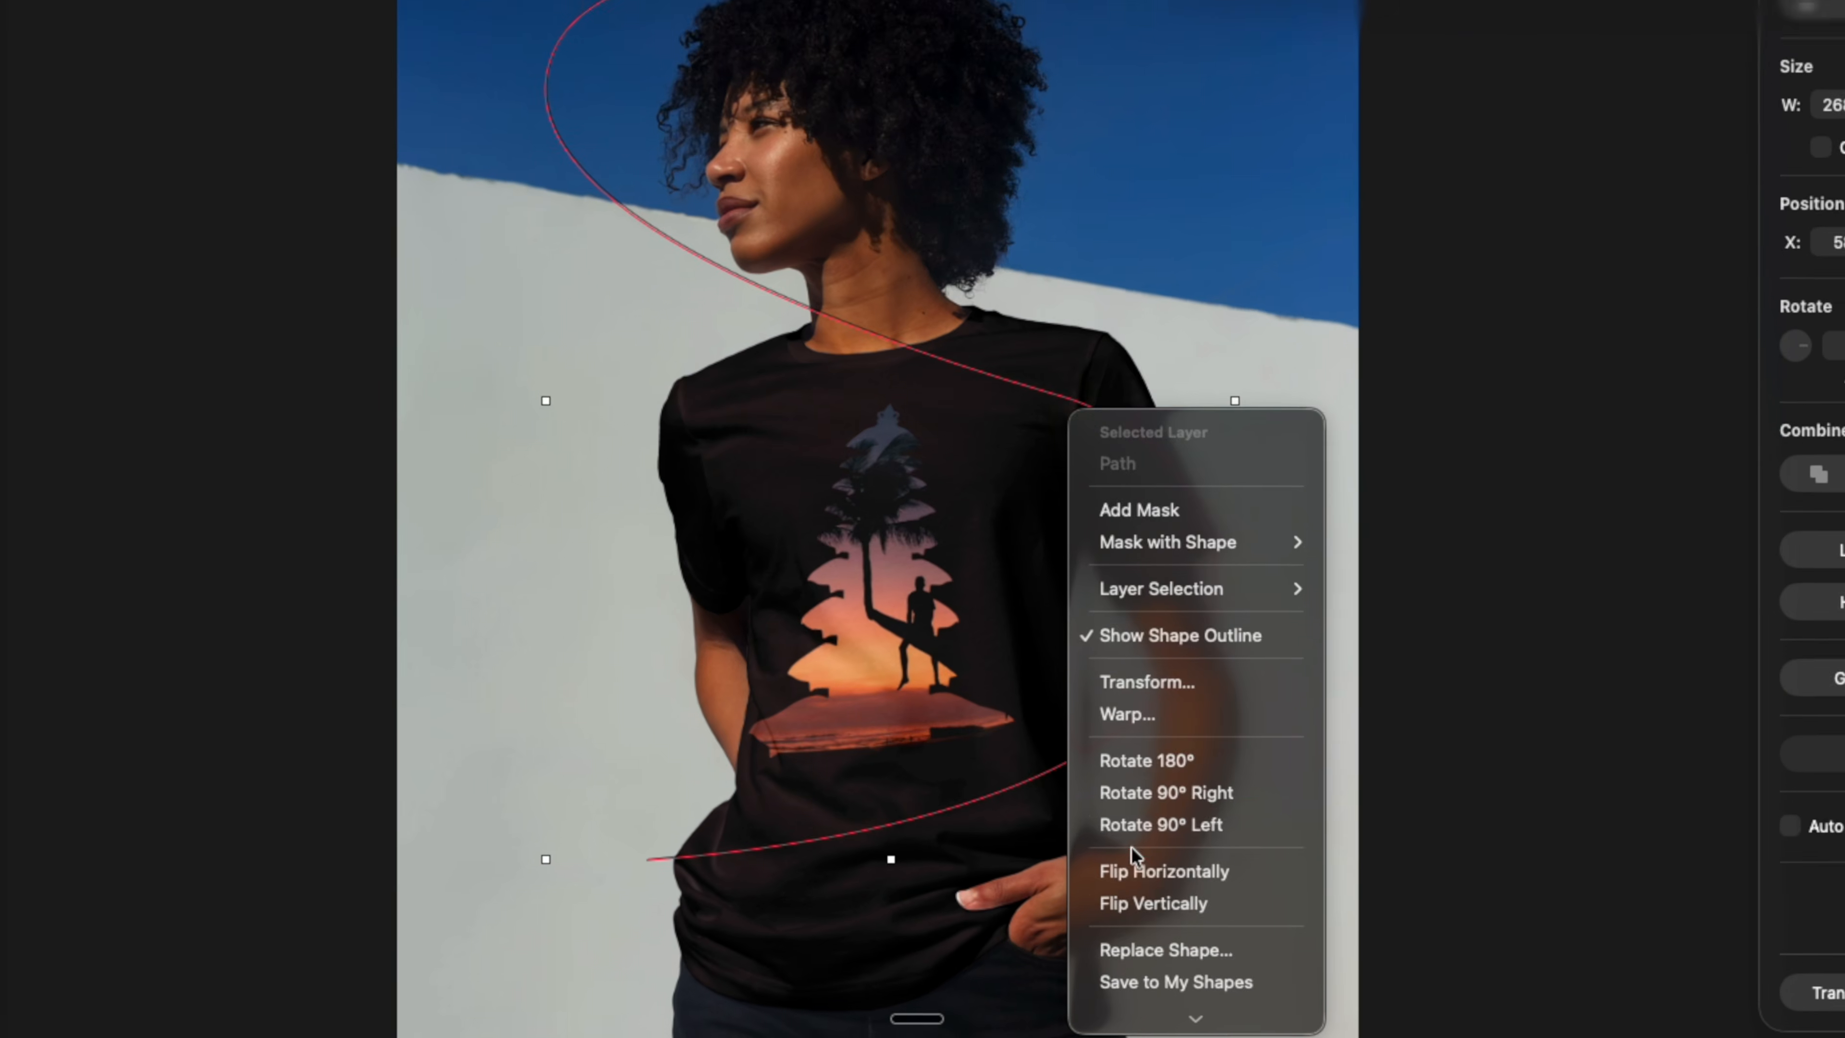
pyautogui.click(1160, 1012)
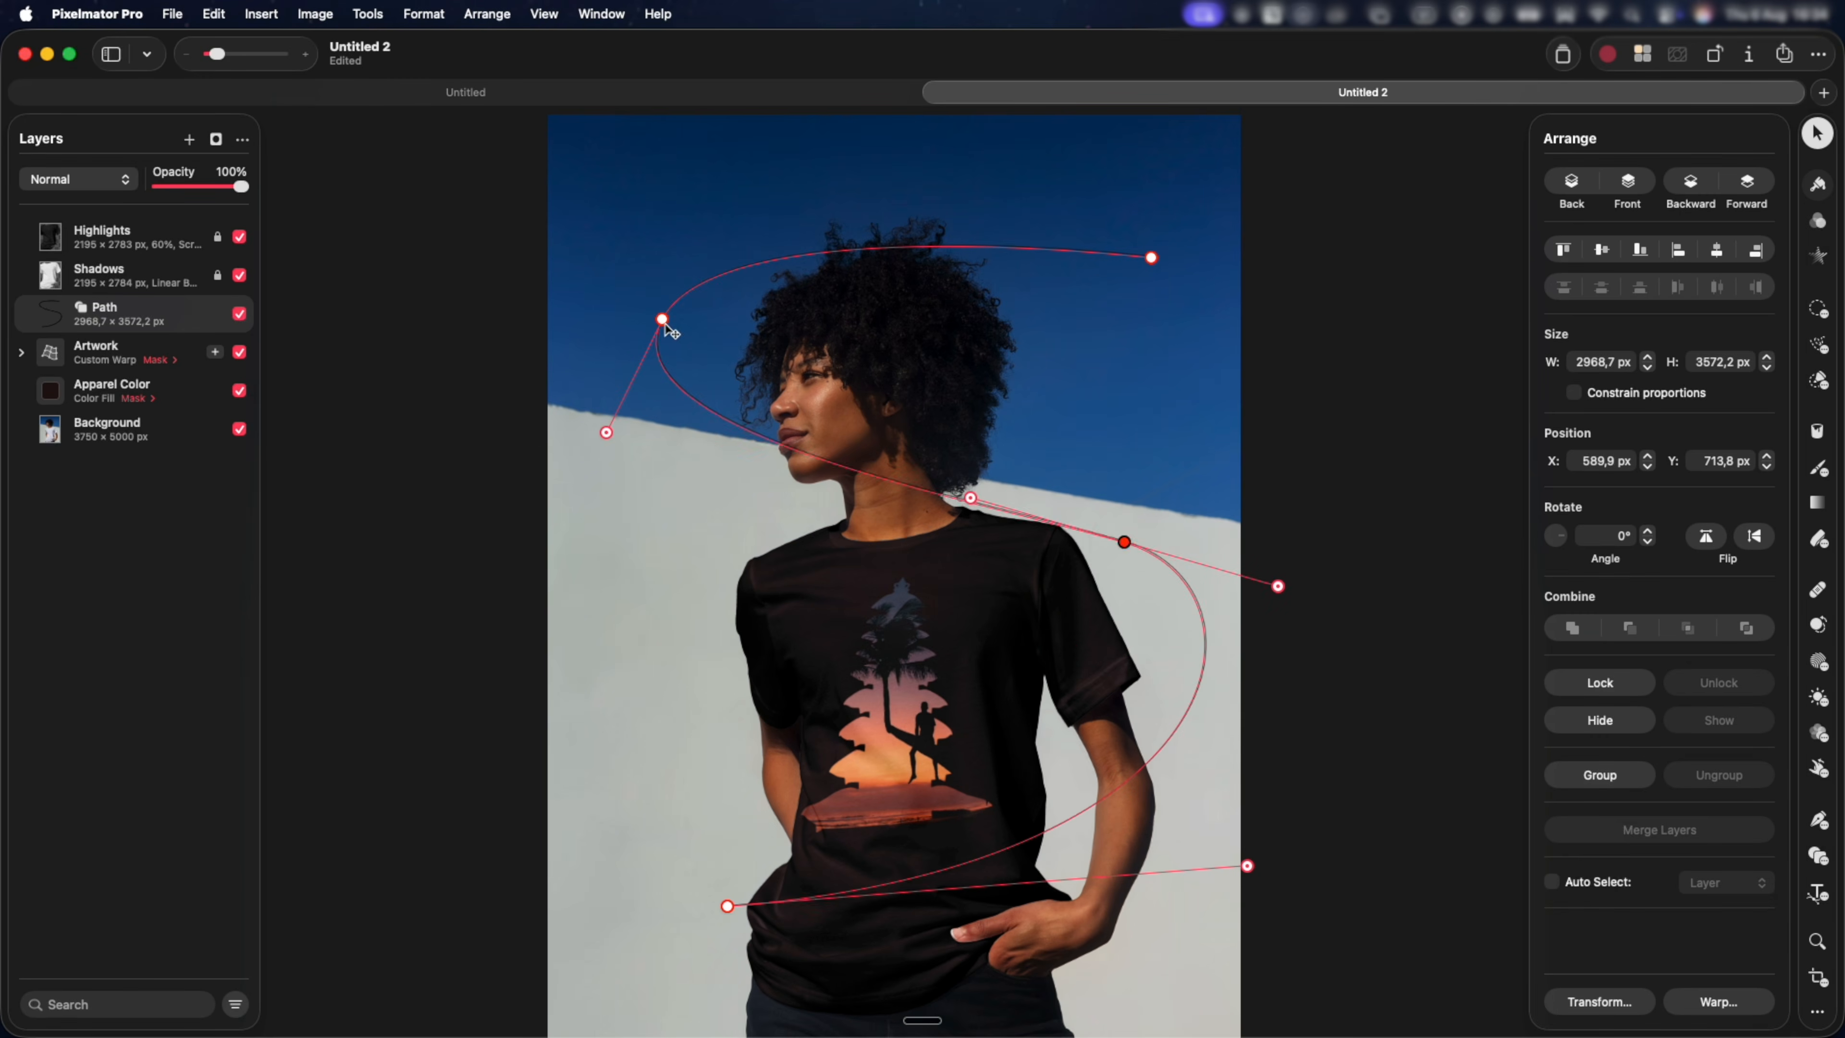
pyautogui.moveTo(665, 324); pyautogui.dragTo(725, 411)
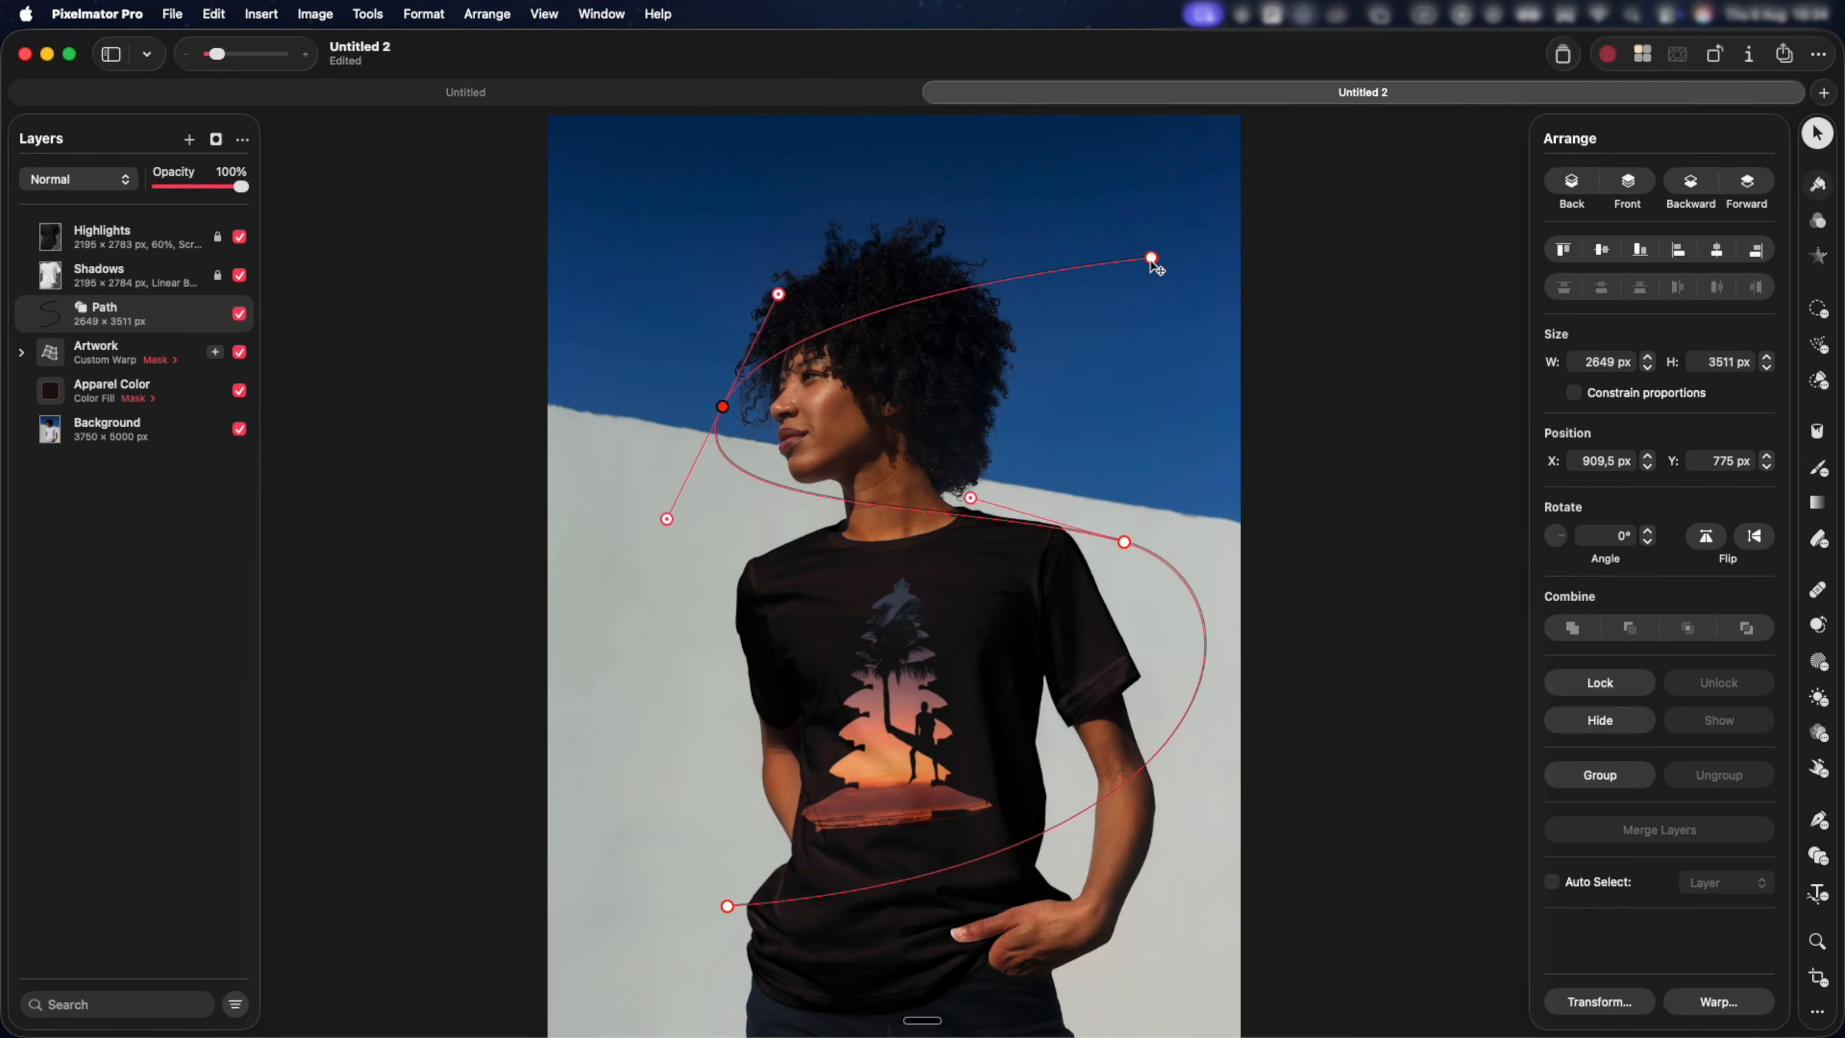
pyautogui.moveTo(780, 295); pyautogui.dragTo(815, 179)
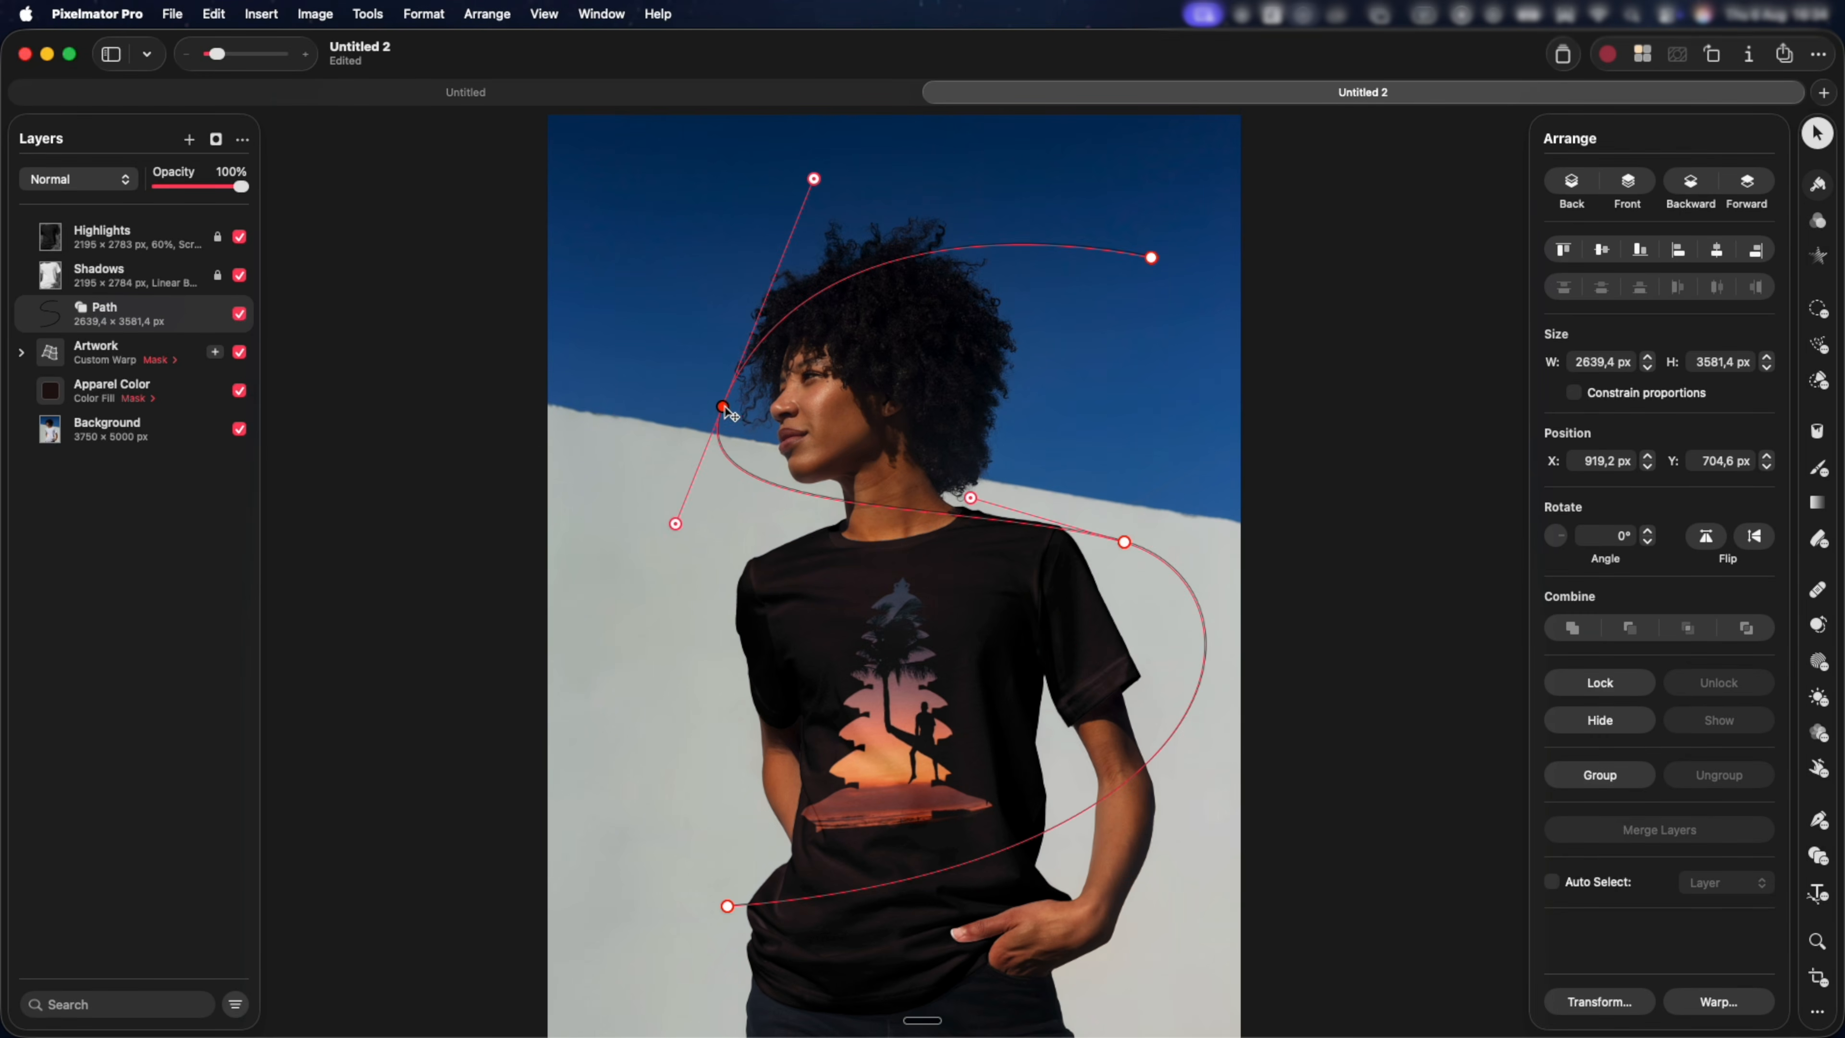
pyautogui.moveTo(815, 179)
pyautogui.mouseDown()
pyautogui.moveTo(870, 180)
pyautogui.moveTo(929, 215)
pyautogui.moveTo(818, 183)
pyautogui.moveTo(721, 185)
pyautogui.moveTo(836, 165)
pyautogui.mouseUp()
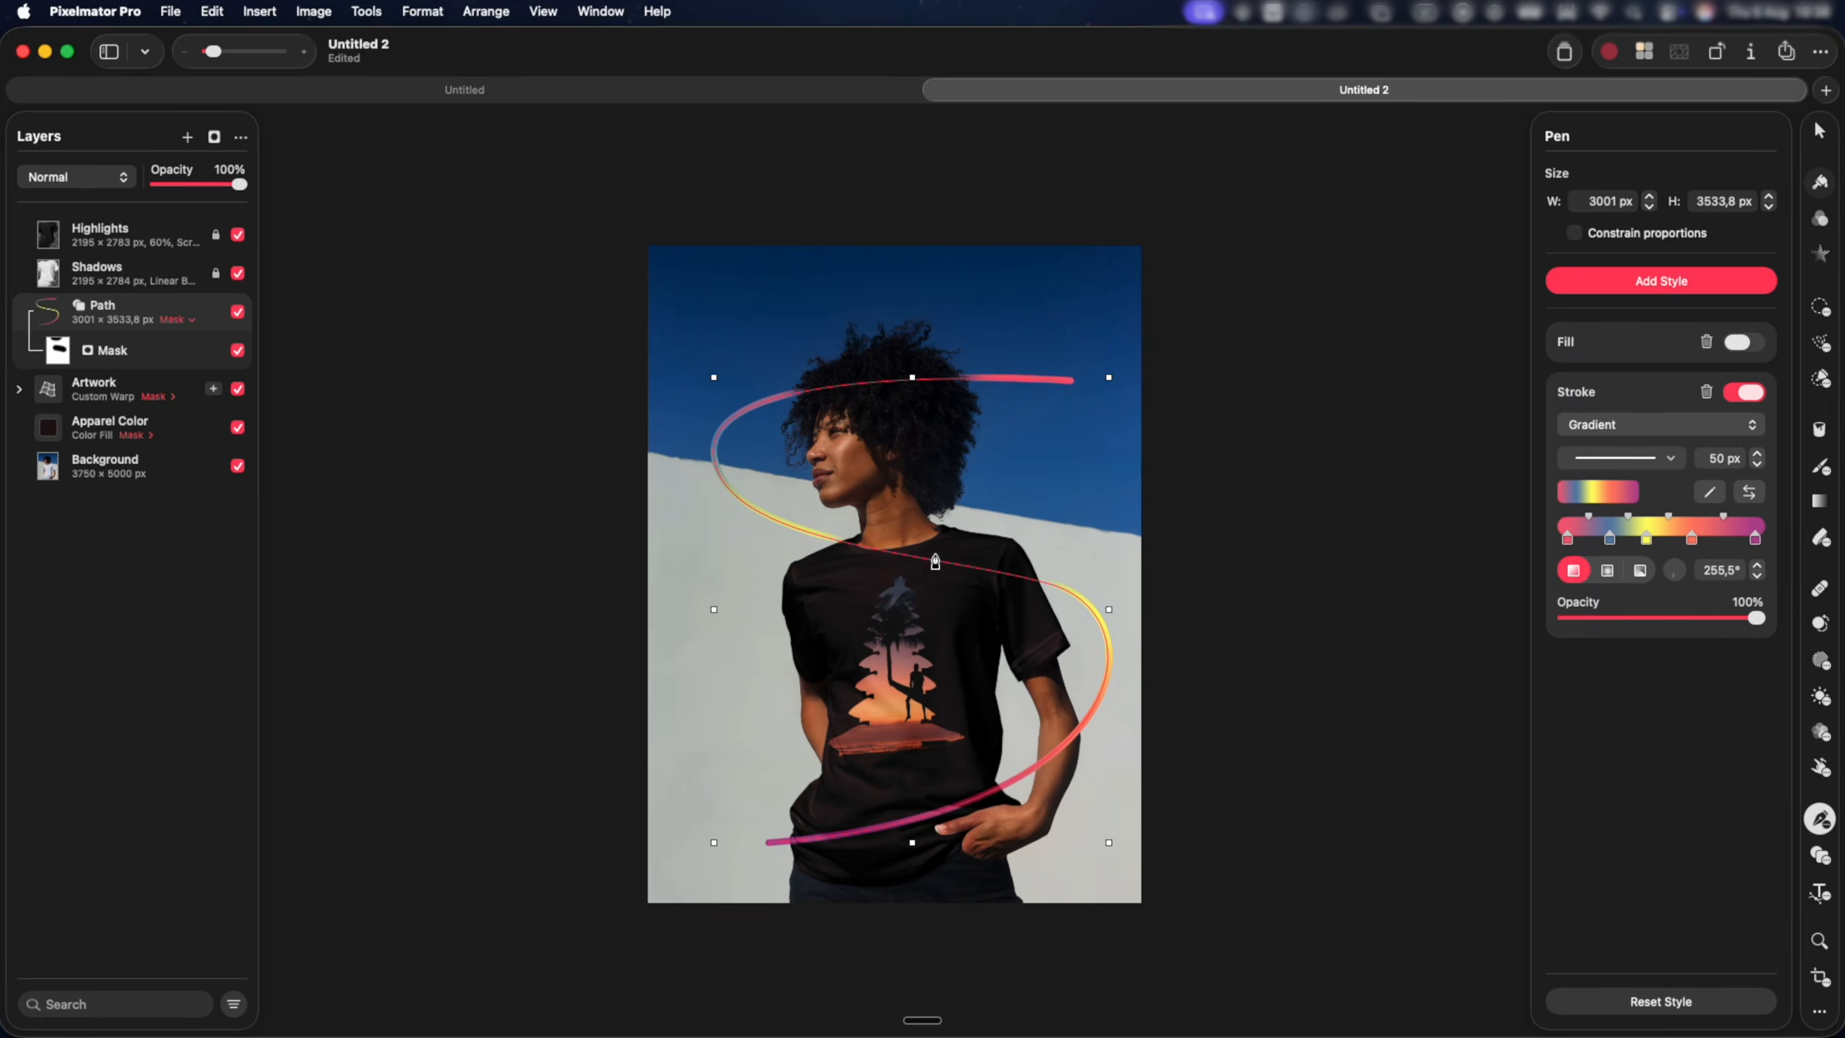
# Make the gradient-stroked path editable, move the anchor at the sleeve up toward the shoulder, and turn it into a smooth point.
pyautogui.rightClick(930, 559)
pyautogui.scroll(-3, 1010, 862)
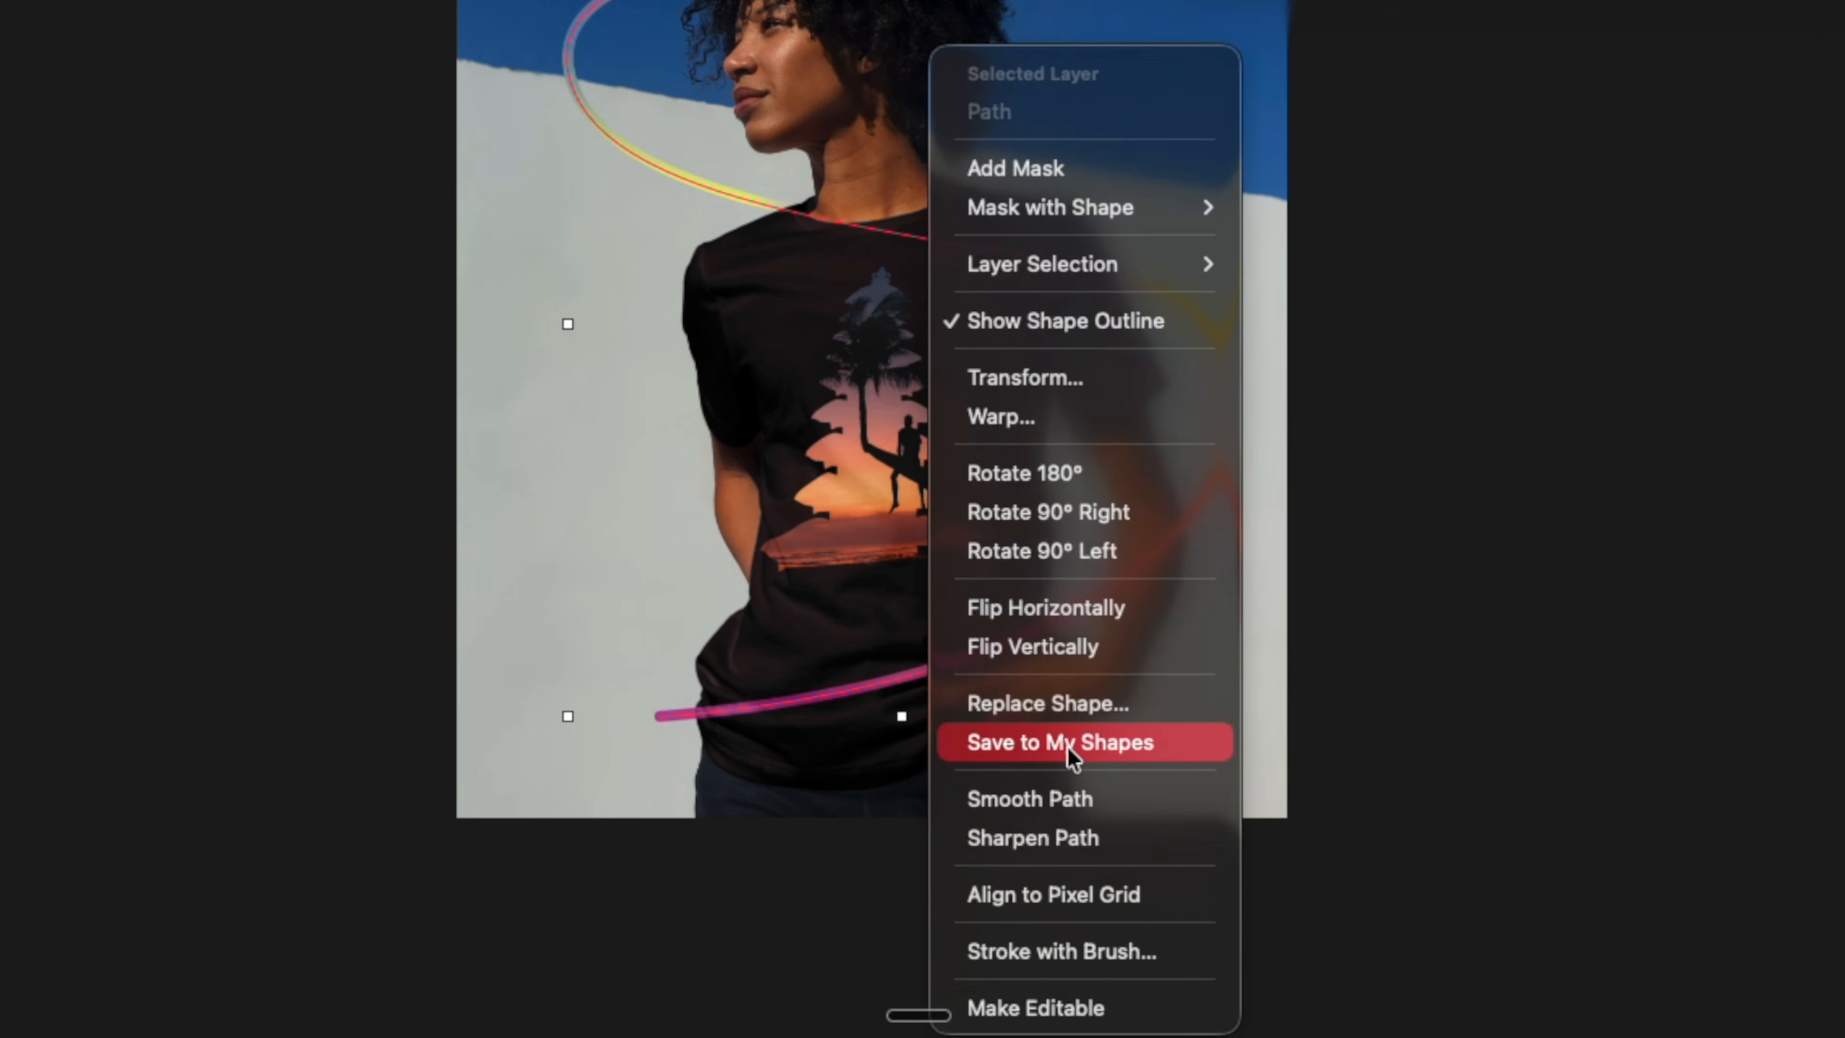
pyautogui.click(1098, 1021)
pyautogui.scroll(3, 1162, 385)
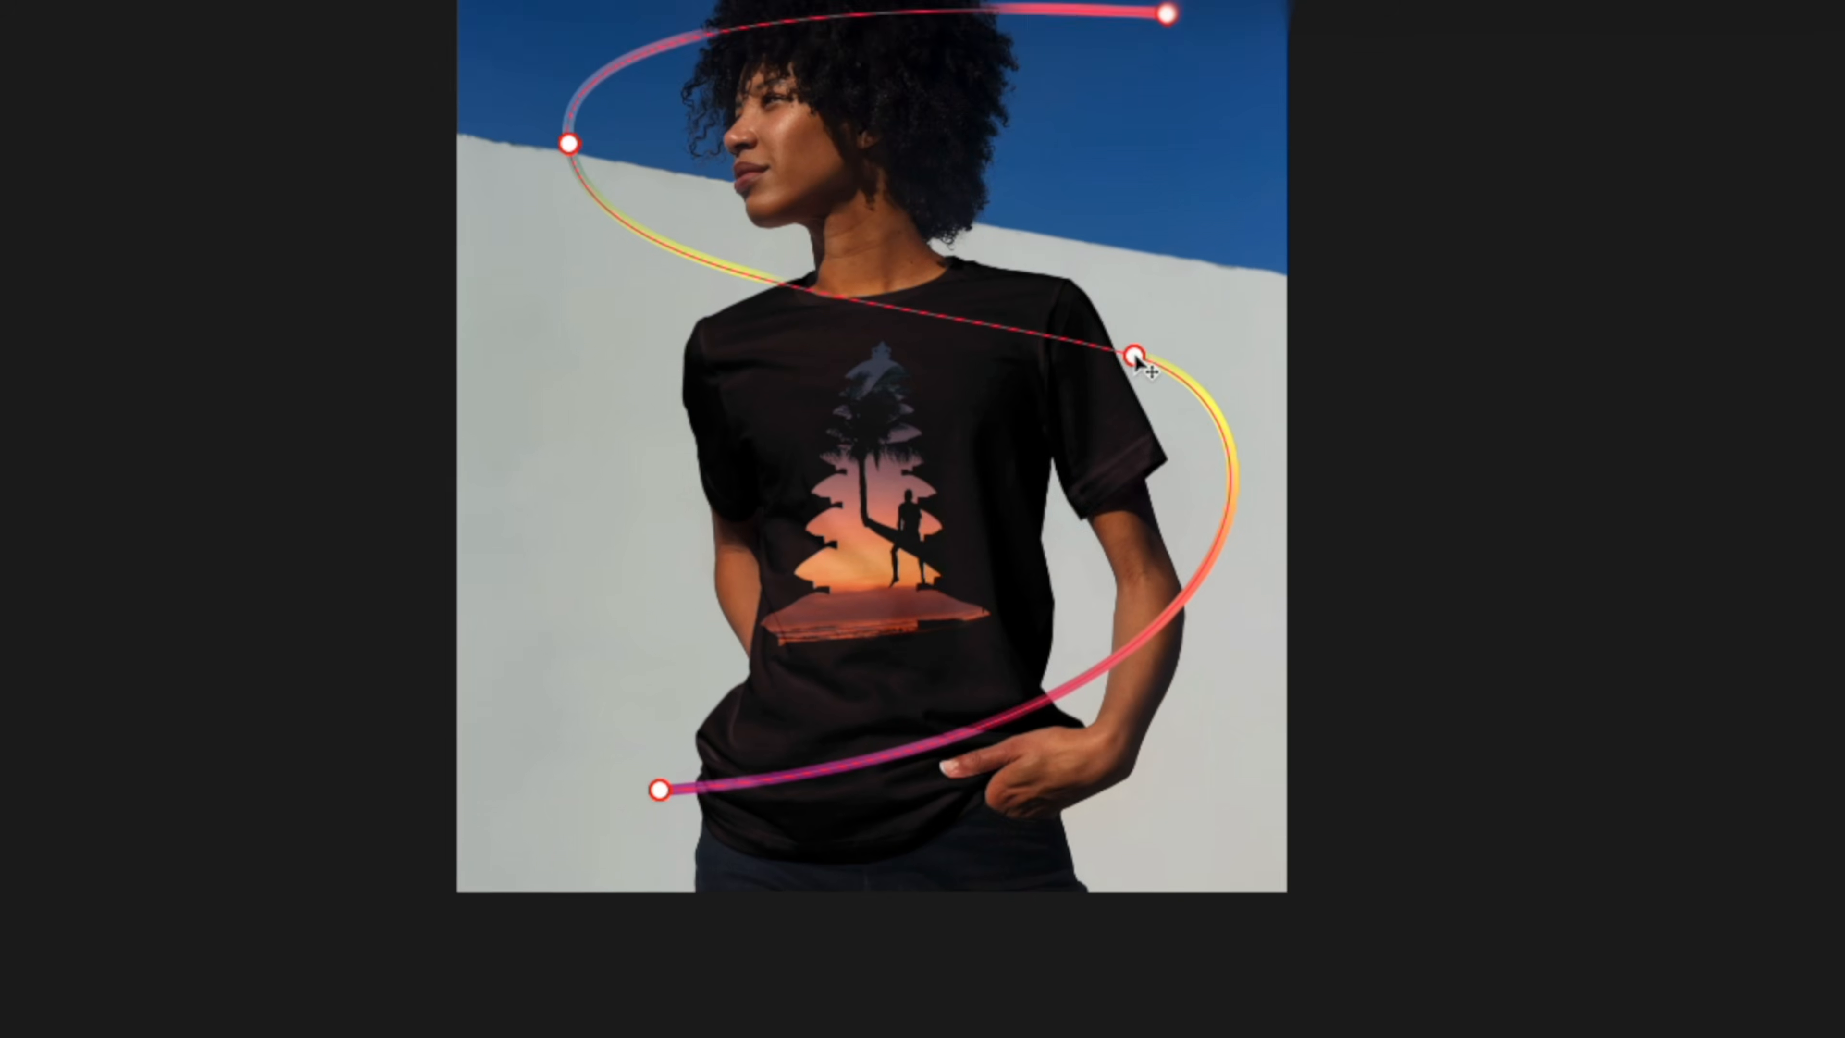
pyautogui.rightClick(1134, 356)
pyautogui.click(1198, 682)
pyautogui.click(1137, 358)
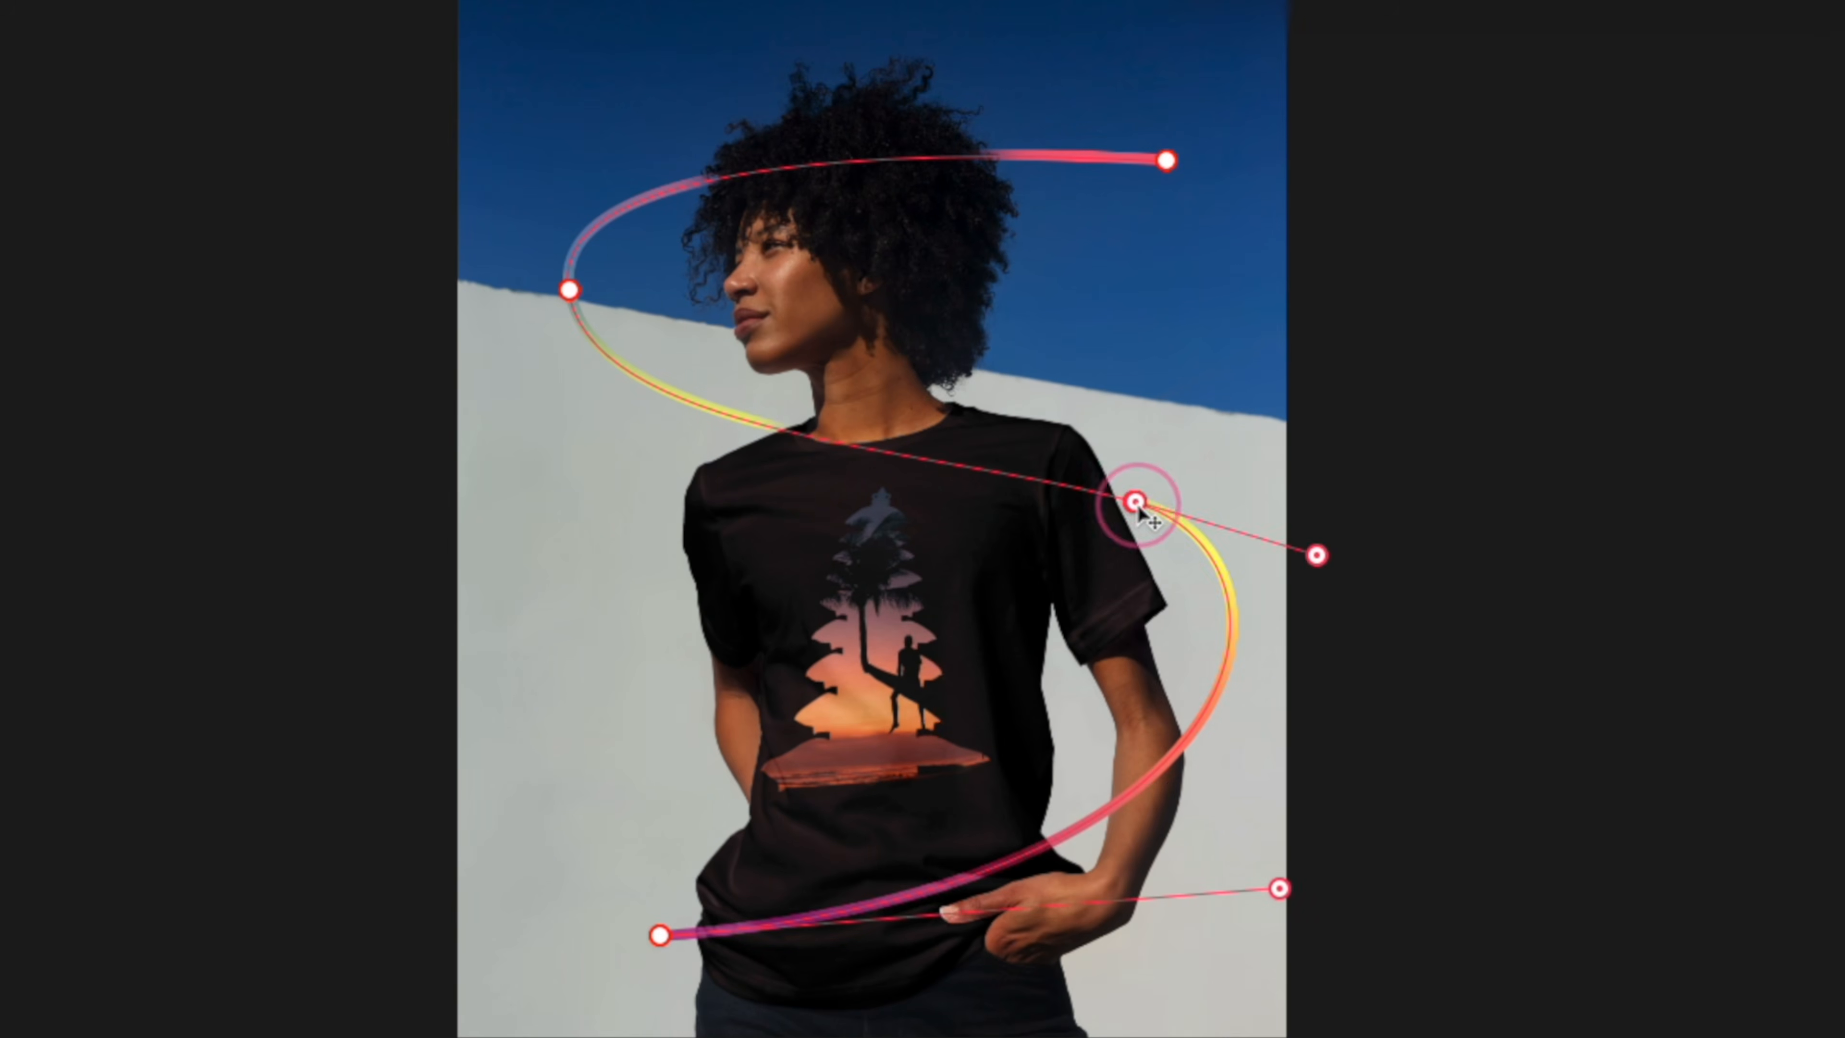
pyautogui.moveTo(1137, 504); pyautogui.dragTo(1023, 397)
pyautogui.rightClick(1023, 397)
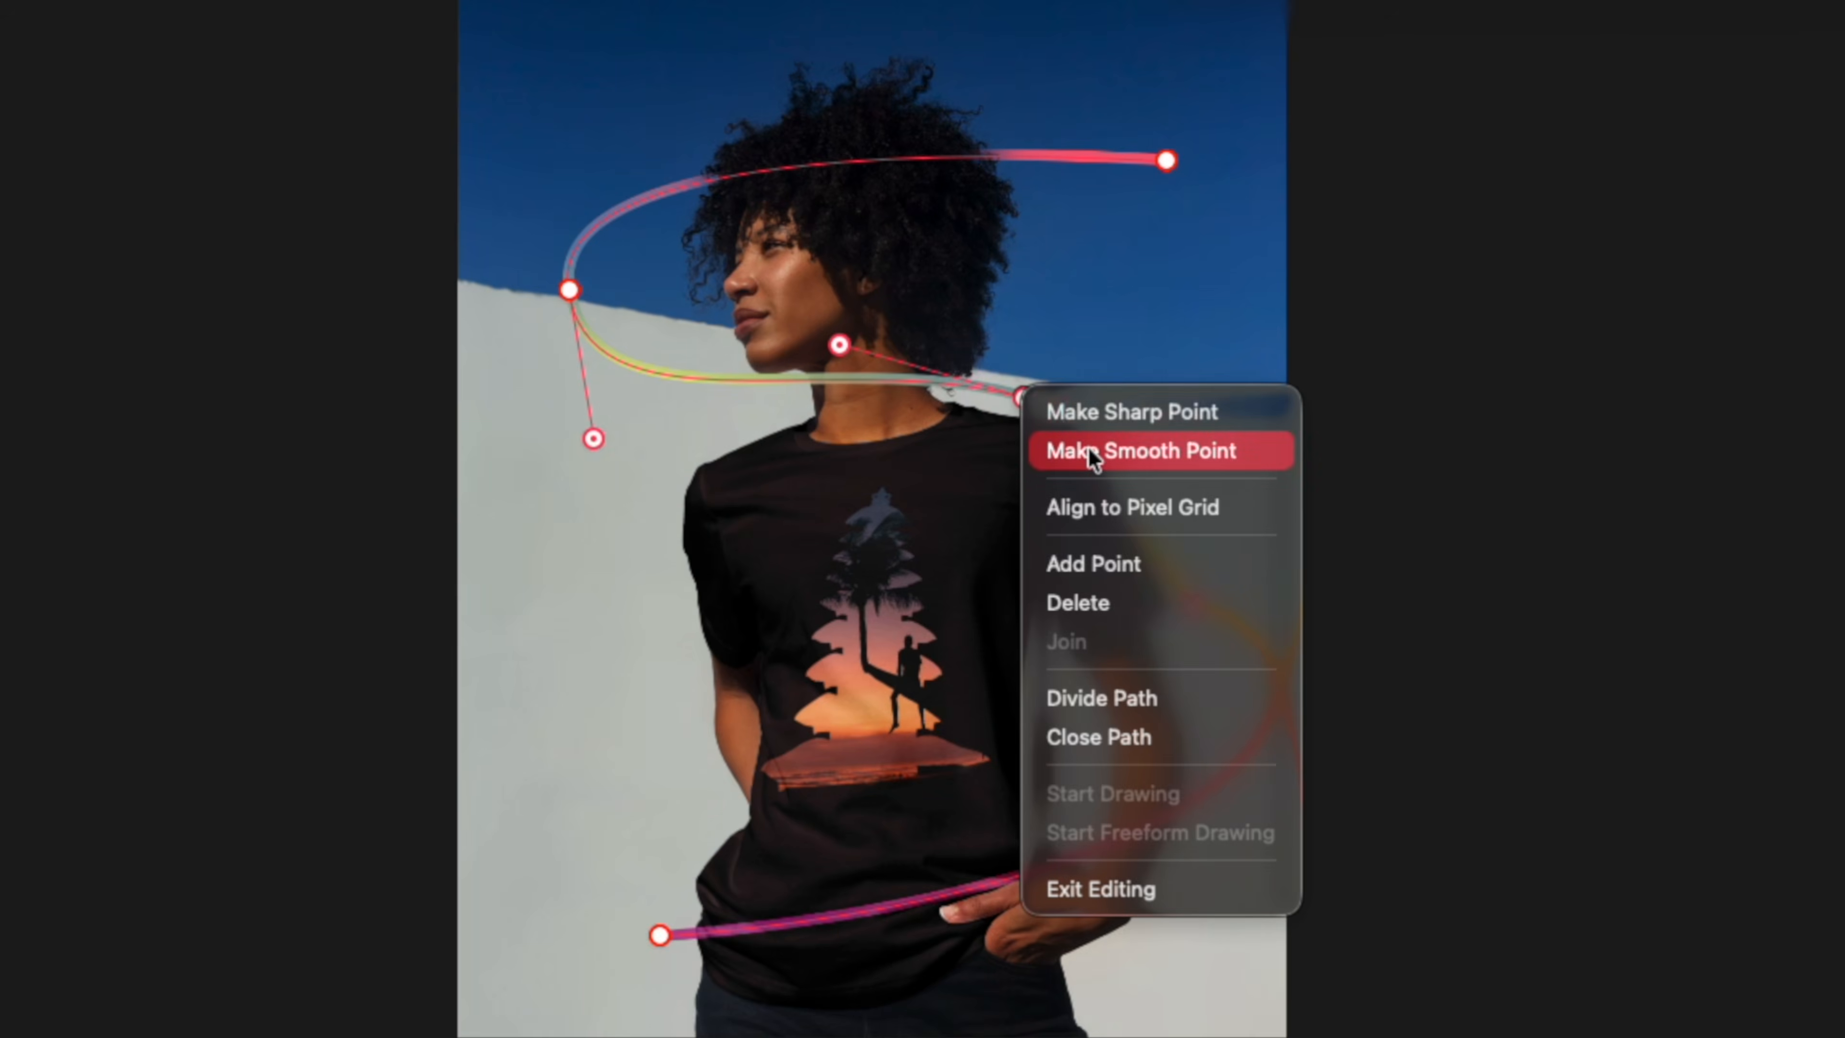
pyautogui.click(1090, 449)
# Reshape the middle of the gradient path by moving its anchors and curve handles so it bends along the wall and across the torso.
pyautogui.moveTo(1096, 445); pyautogui.dragTo(854, 553)
pyautogui.rightClick(1193, 603)
pyautogui.click(1211, 654)
pyautogui.moveTo(1236, 751); pyautogui.dragTo(608, 630)
pyautogui.moveTo(1023, 397); pyautogui.dragTo(982, 398)
pyautogui.moveTo(982, 398); pyautogui.dragTo(947, 429)
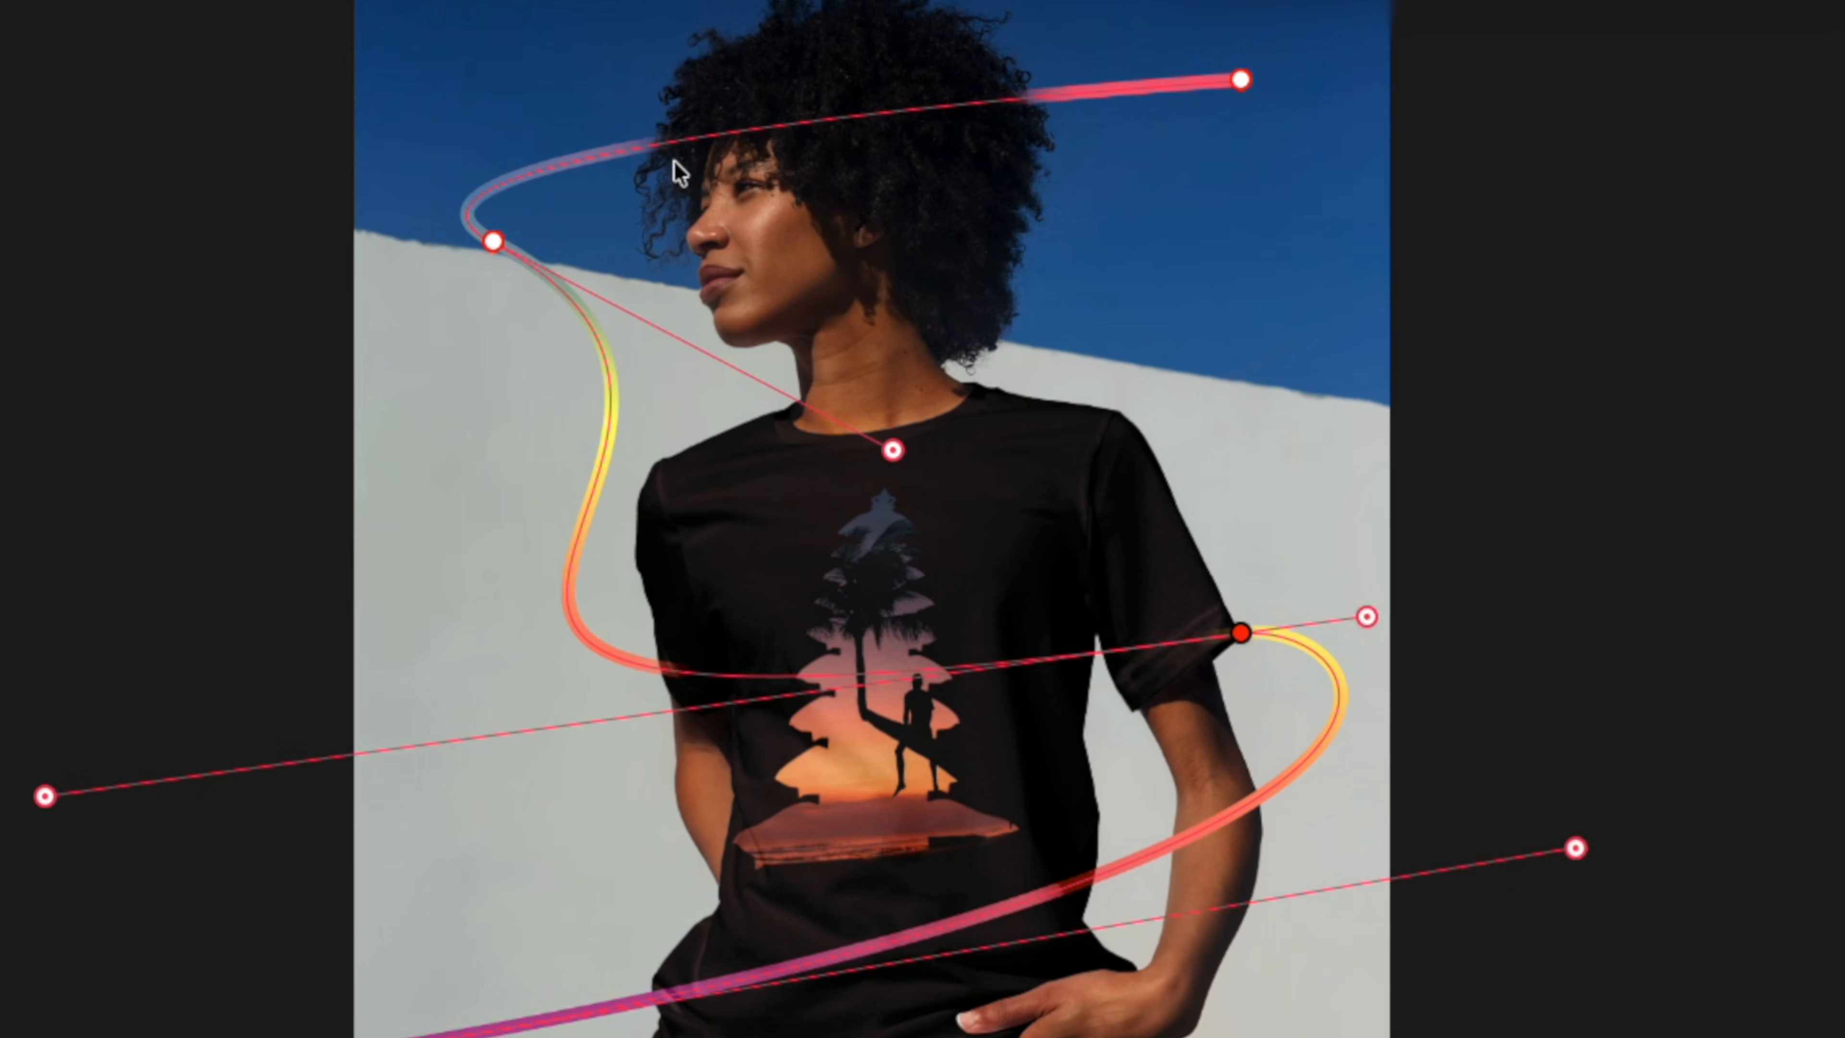
pyautogui.moveTo(493, 240); pyautogui.dragTo(460, 243)
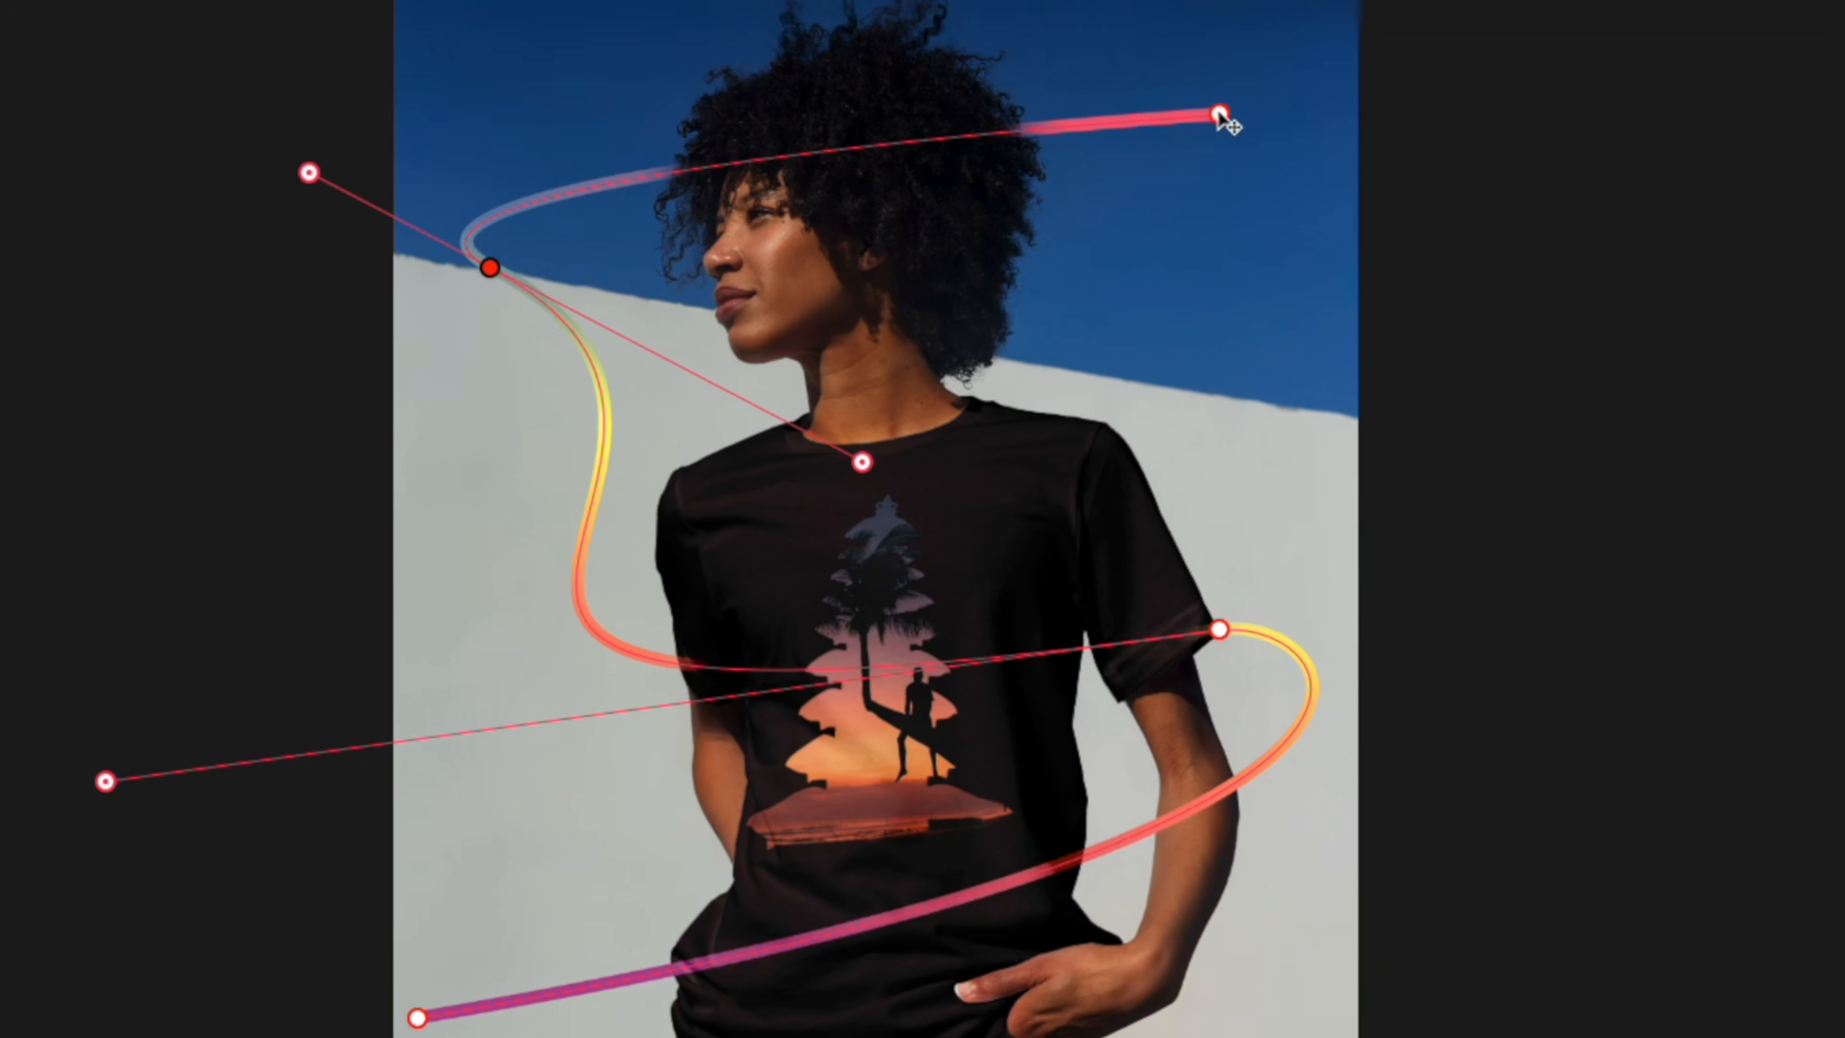
# Extend both ends of the gradient path past the canvas edges, making it about 4074 × 4186 px, and finish editing the path.
pyautogui.moveTo(1241, 79); pyautogui.dragTo(1453, 0)
pyautogui.moveTo(266, 143); pyautogui.dragTo(31, 185)
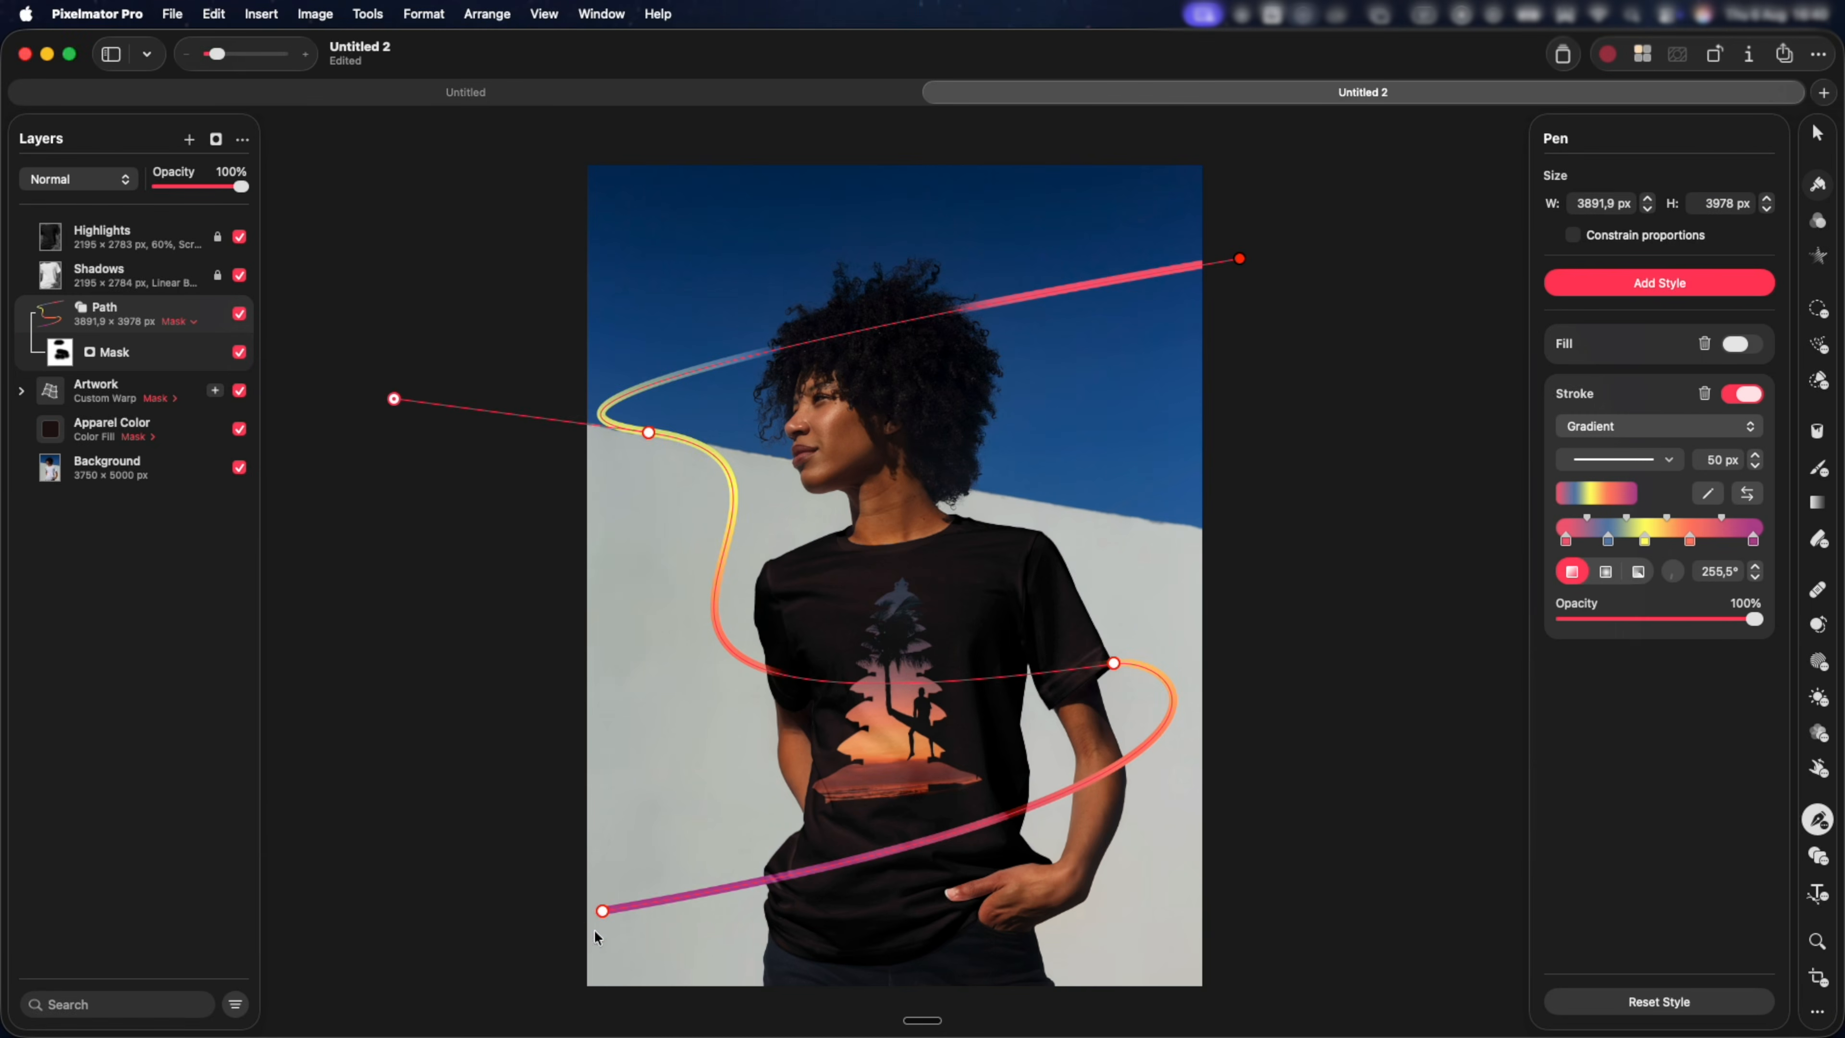
pyautogui.moveTo(603, 912); pyautogui.dragTo(571, 945)
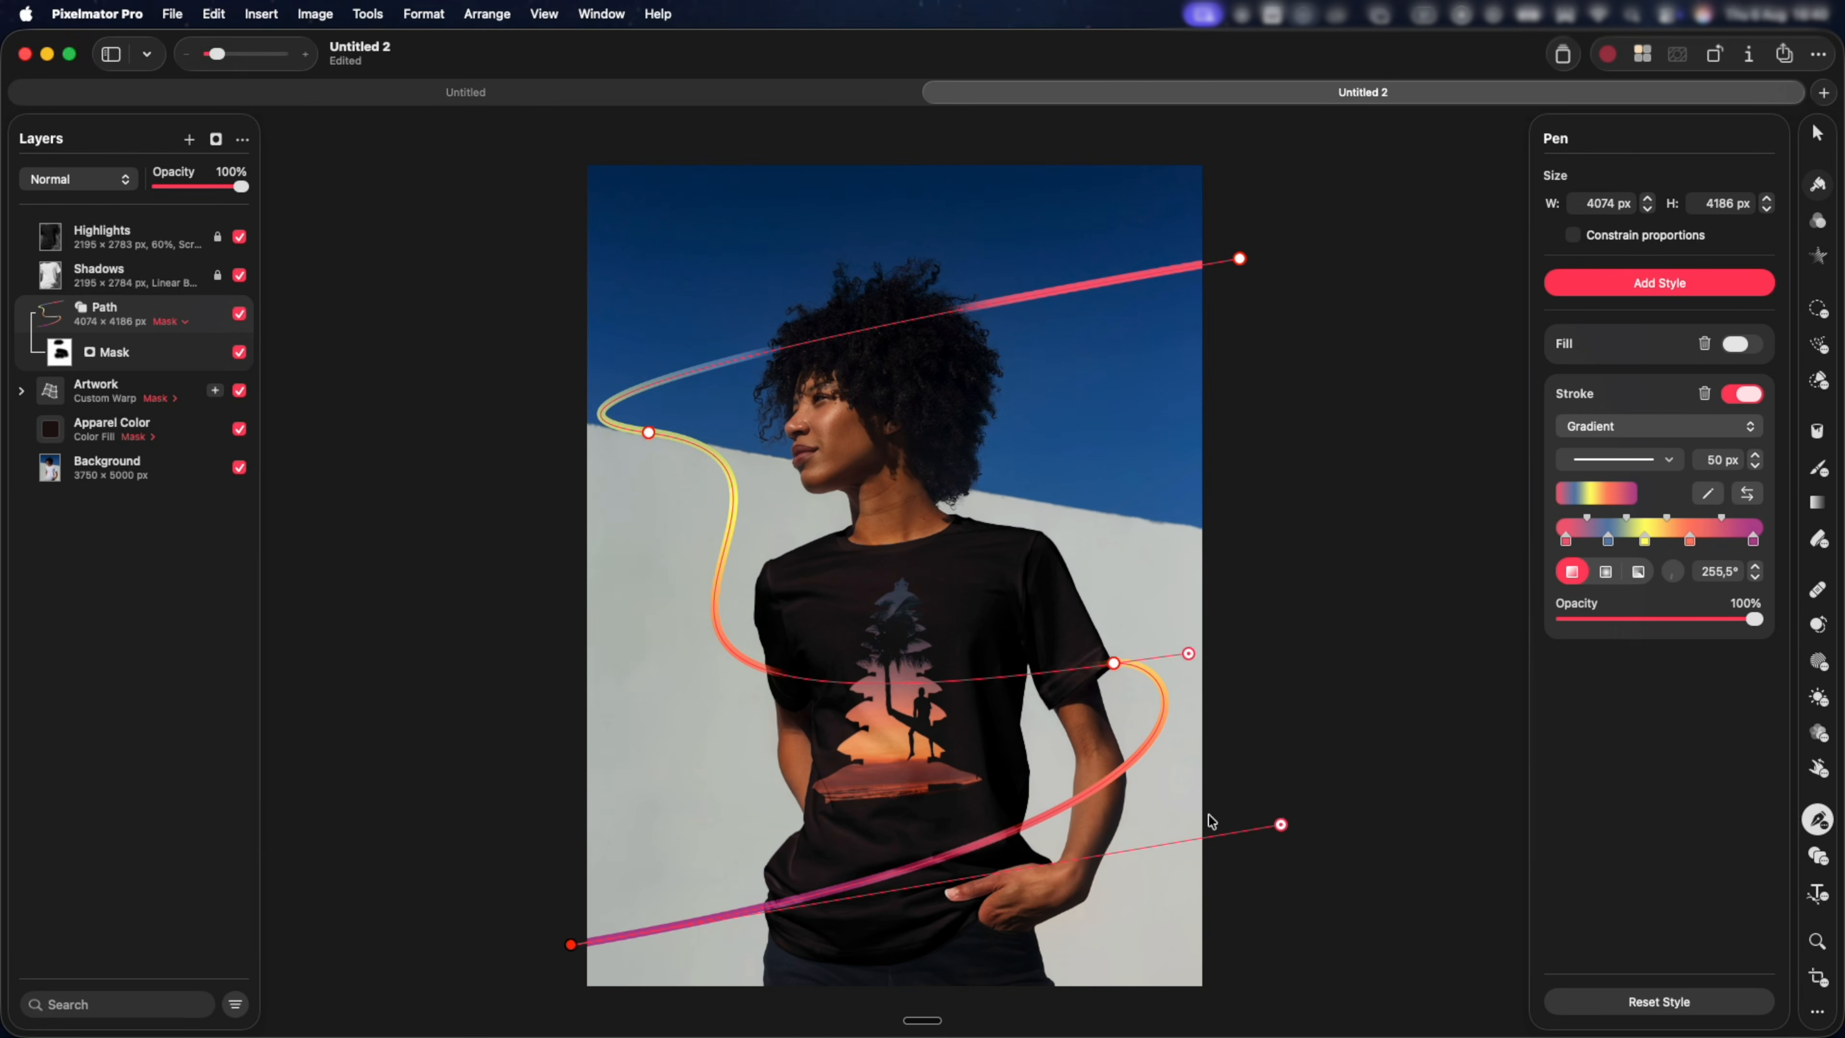
pyautogui.press('Escape')
pyautogui.press('Escape')
pyautogui.scroll(-2, 982, 282)
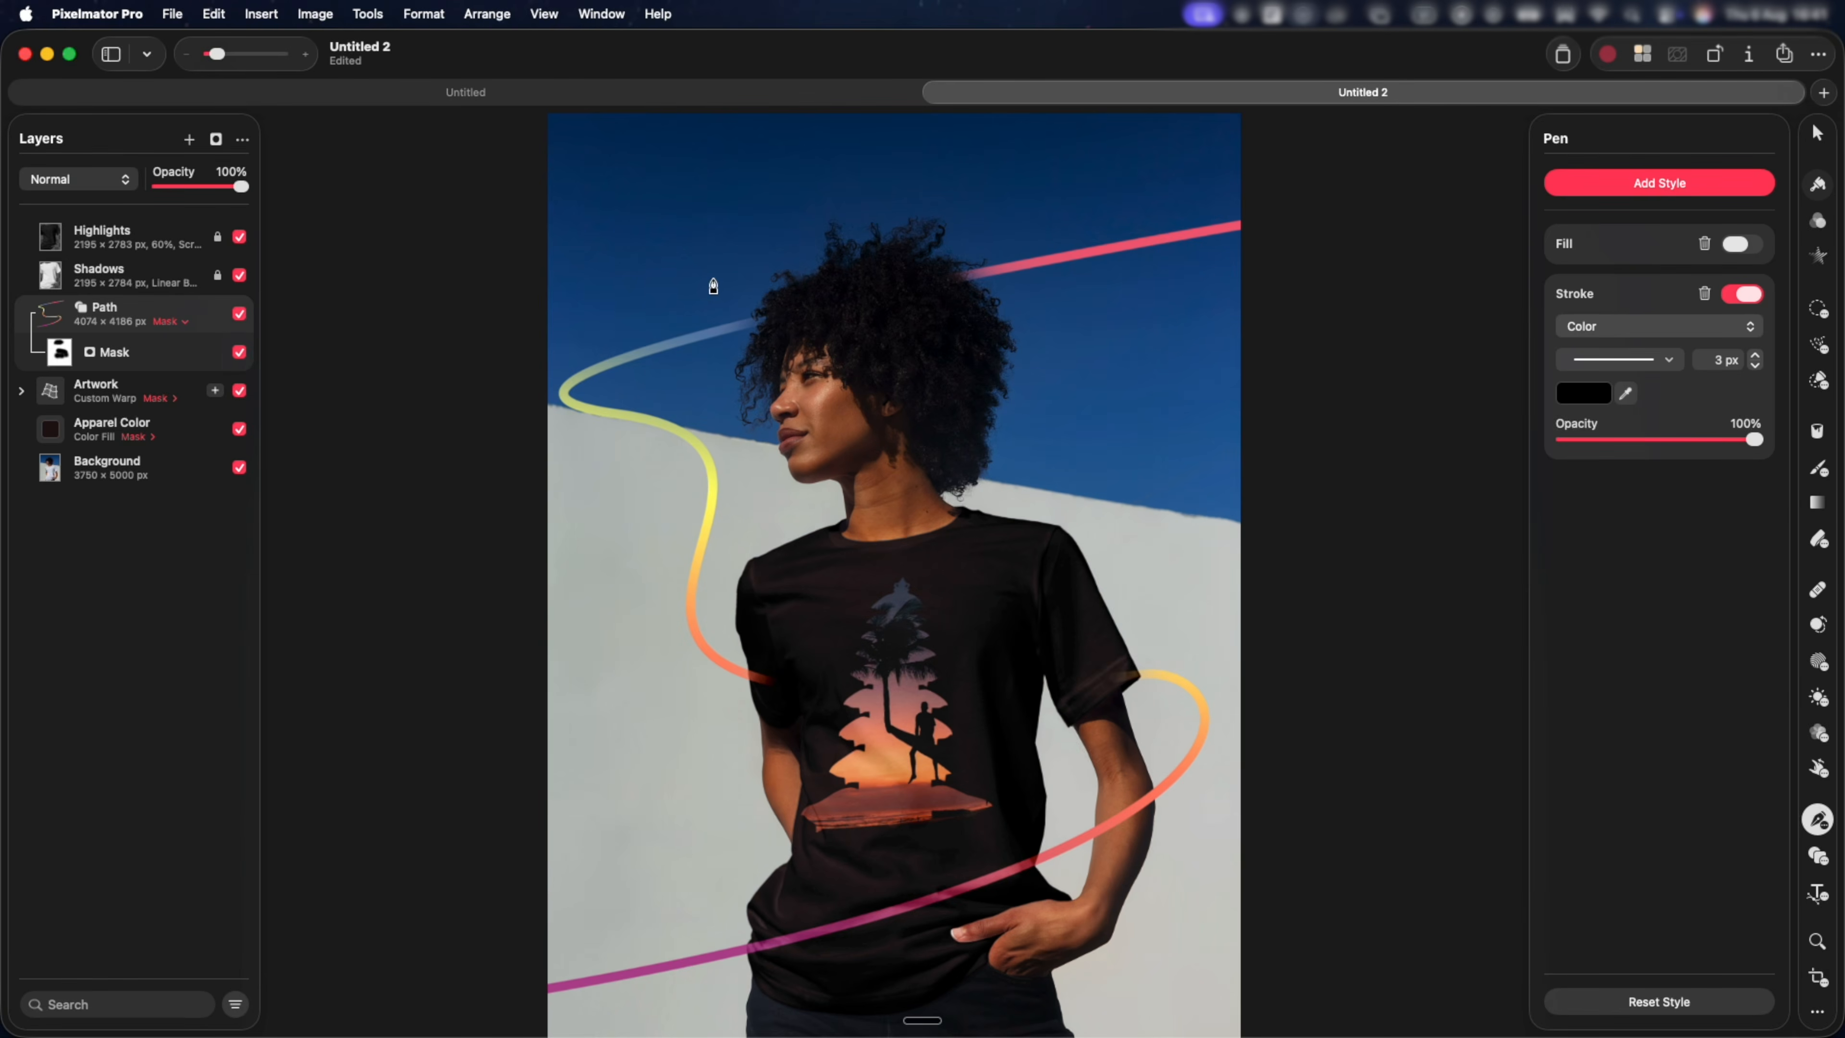
# Draw a second open curved path across the face and torso, about 3443 × 2581 px, and finish the drawing.
pyautogui.moveTo(706, 652); pyautogui.dragTo(711, 651)
pyautogui.moveTo(1265, 791); pyautogui.dragTo(1589, 815)
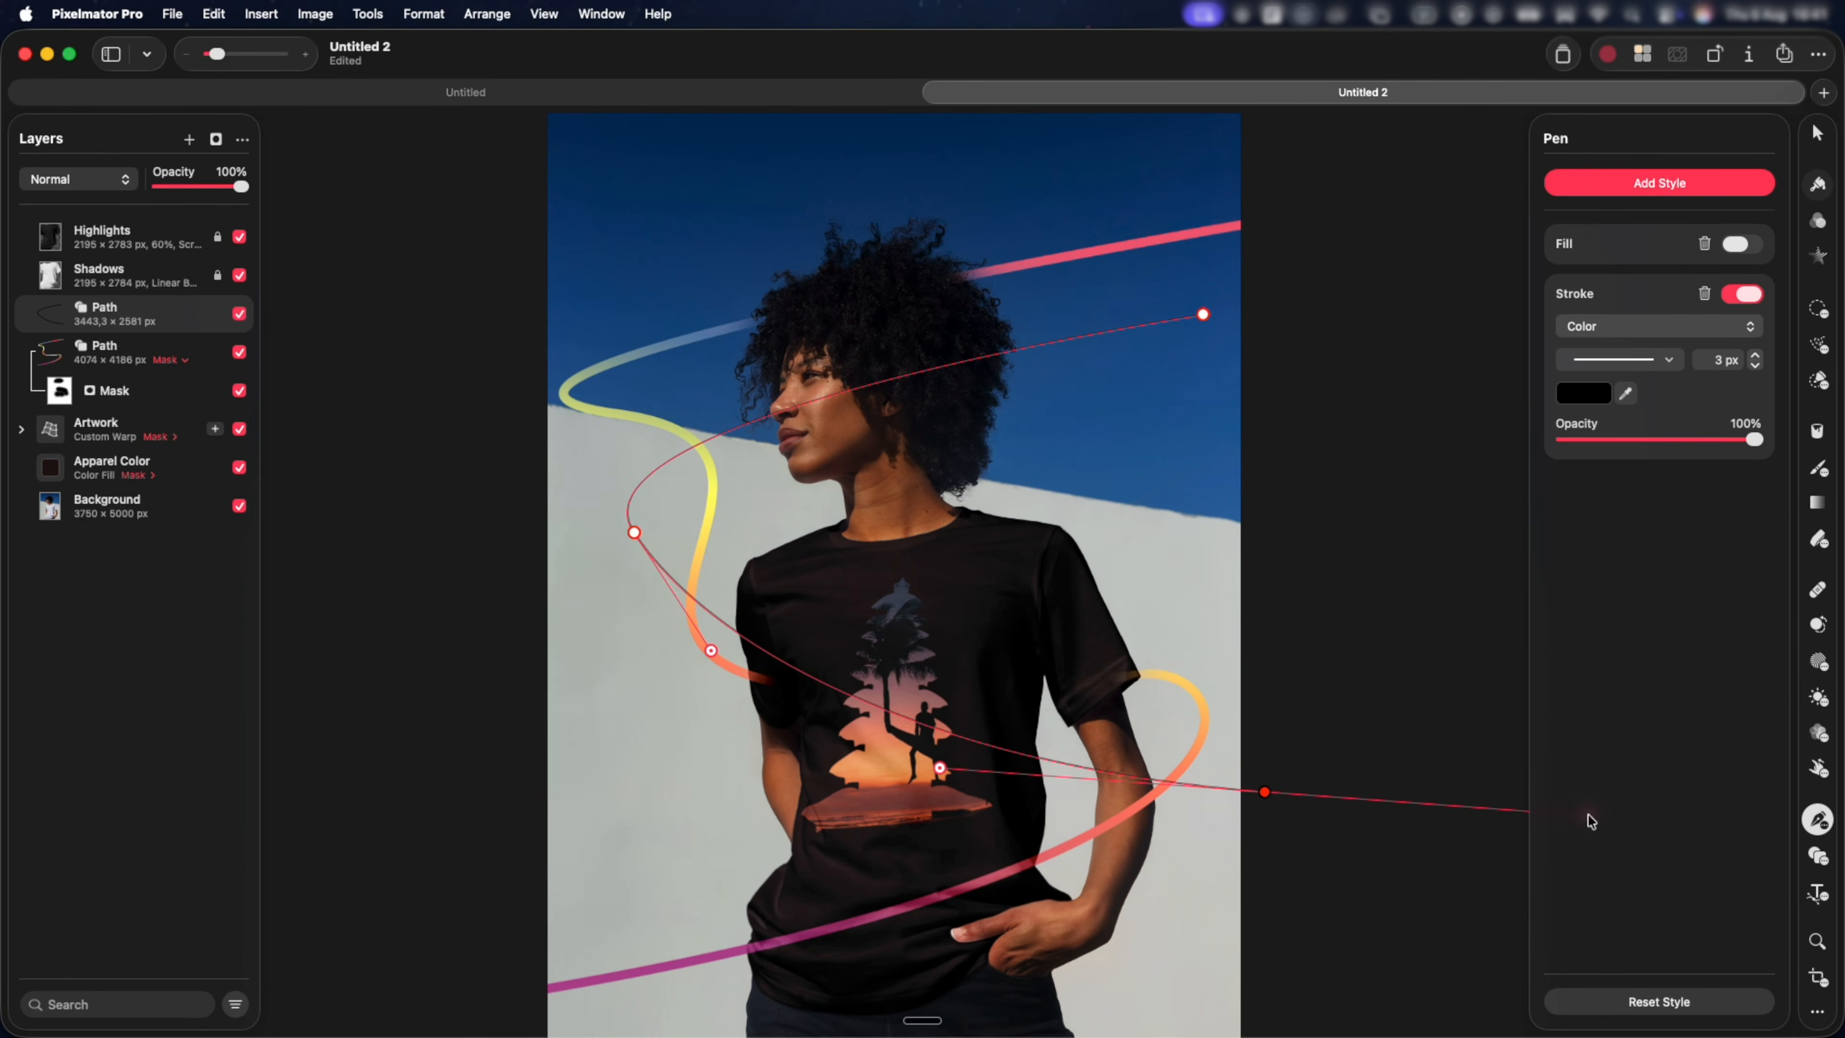
pyautogui.rightClick(1184, 667)
pyautogui.click(1236, 696)
# Place text along the second curved path with the Path Type tool, starting with "Imagina".
pyautogui.click(368, 14)
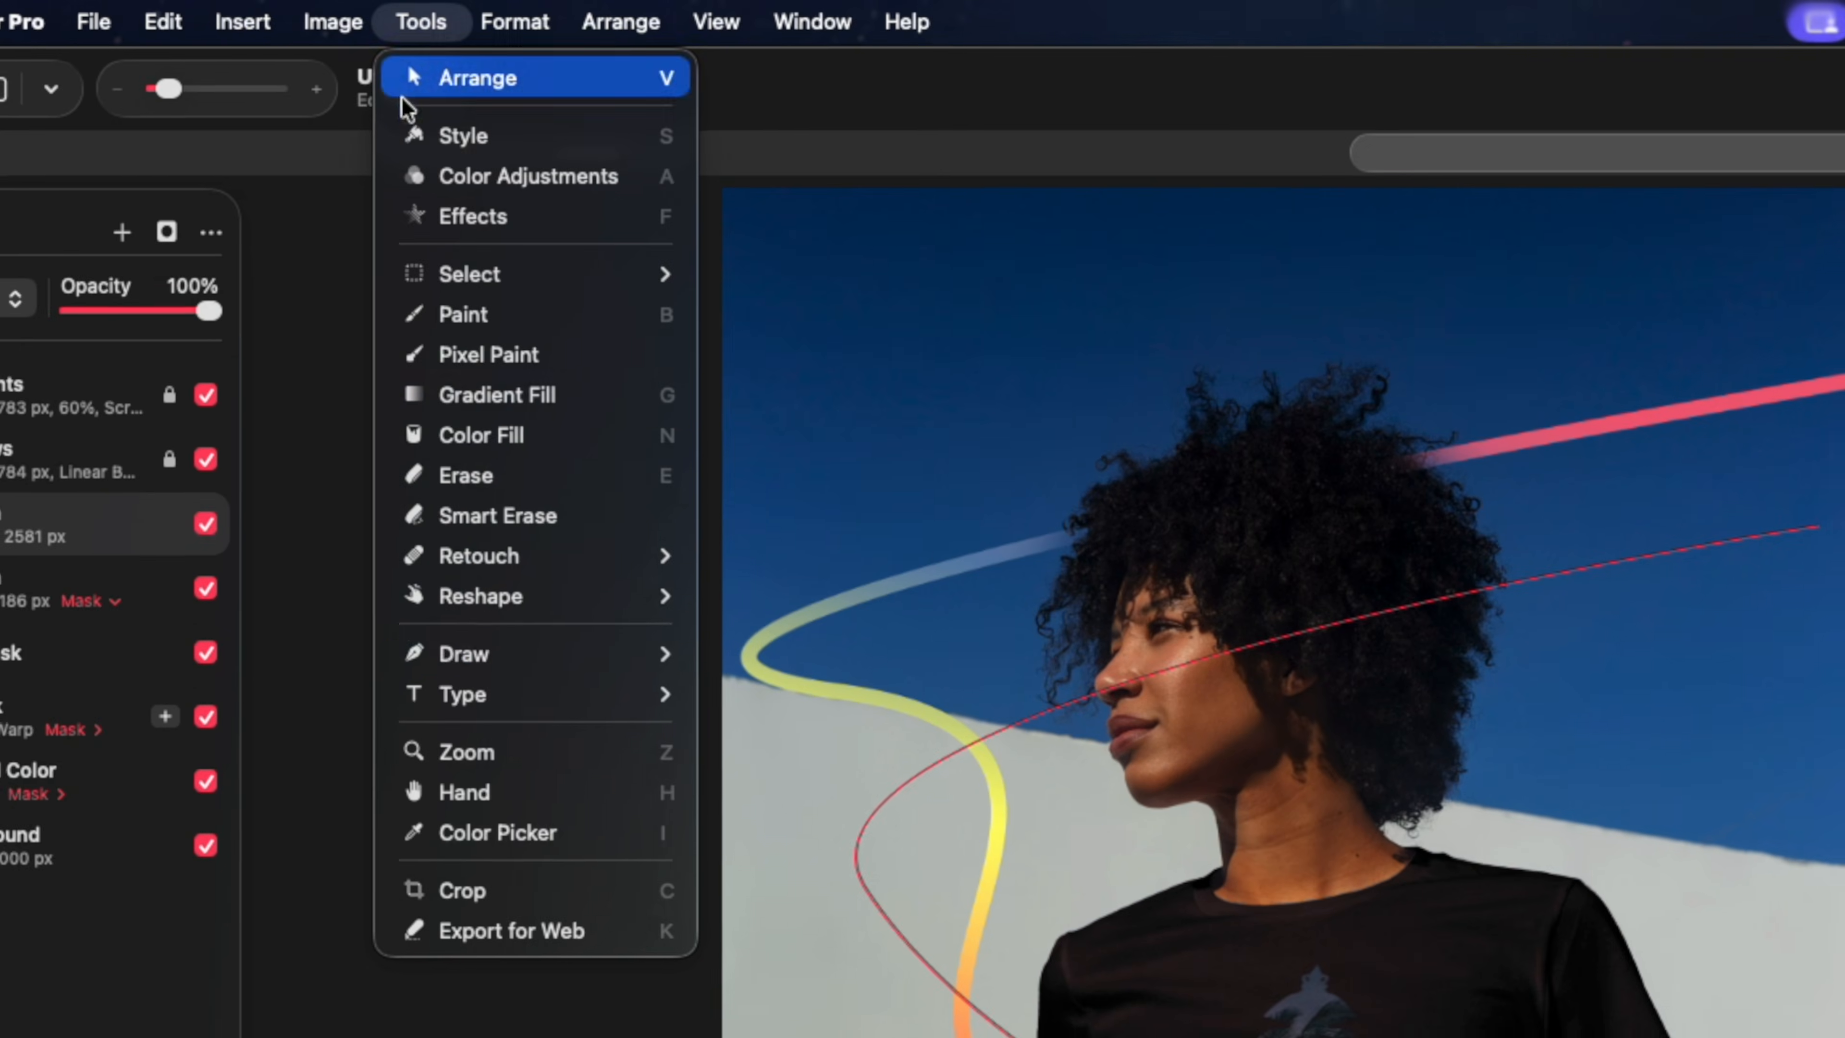
pyautogui.moveTo(590, 714)
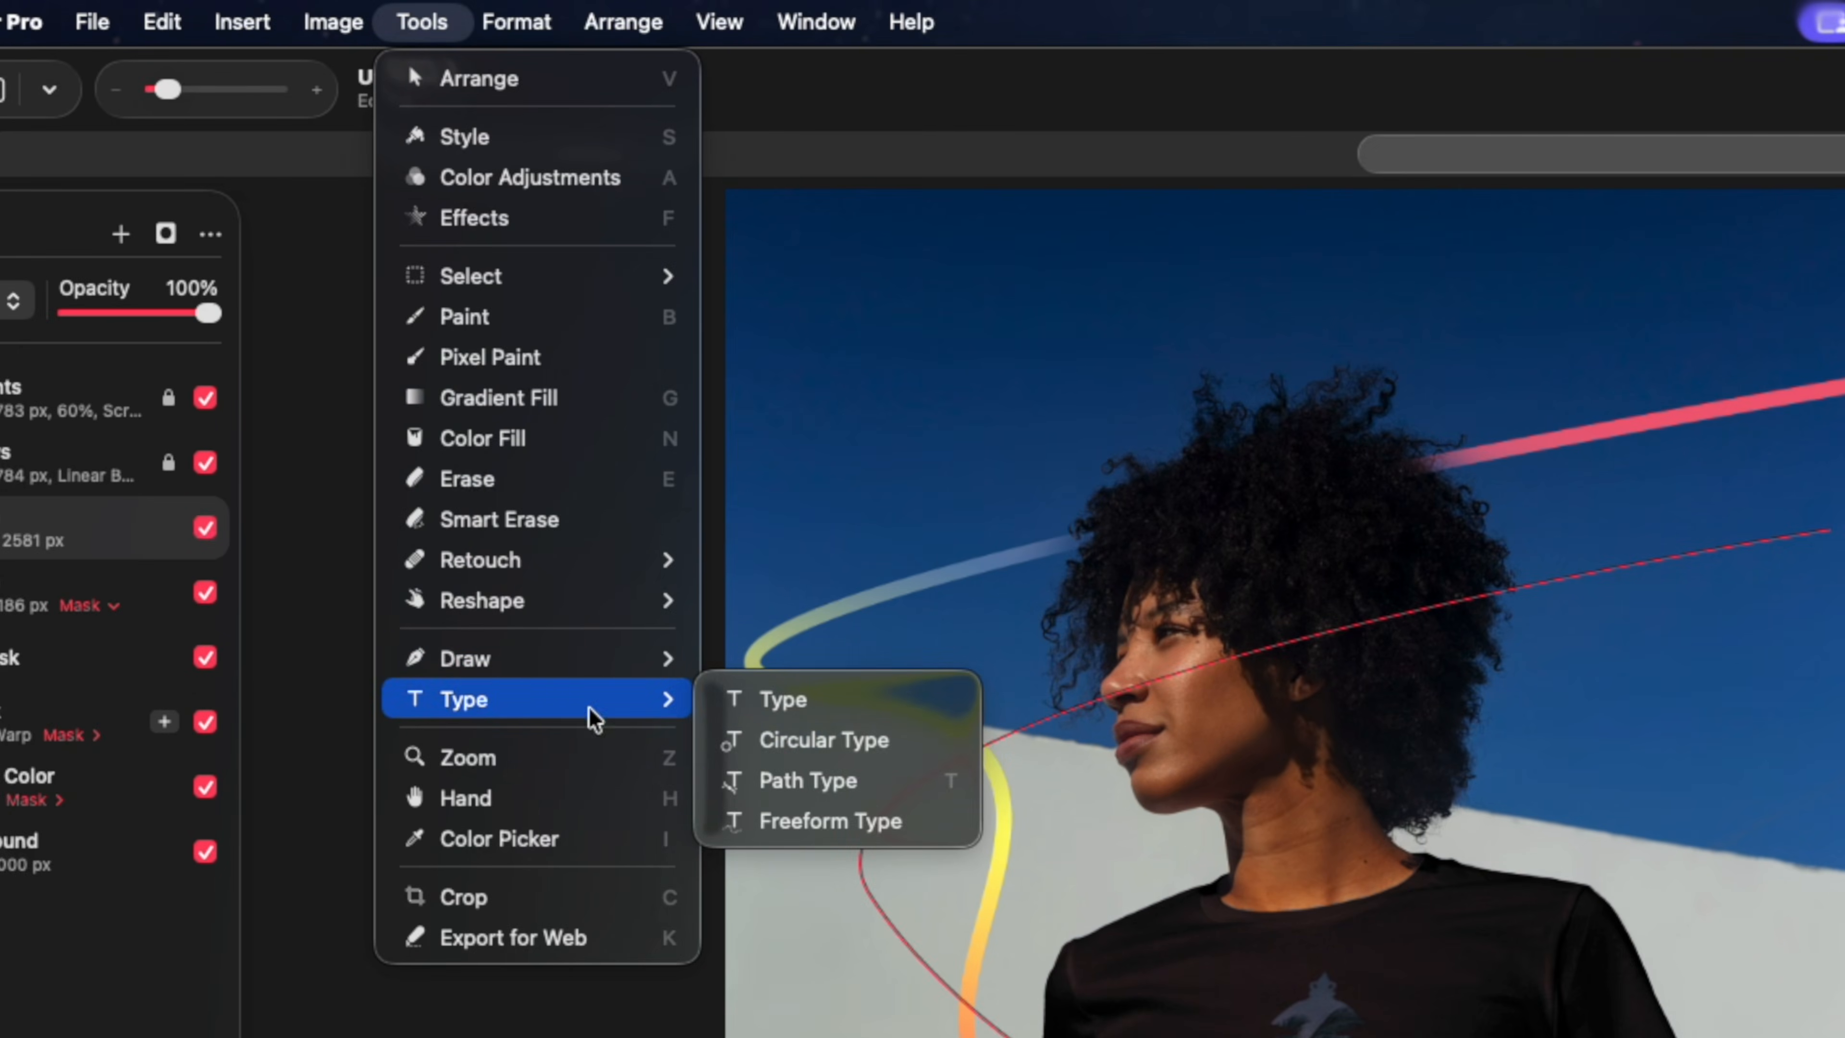
pyautogui.click(768, 783)
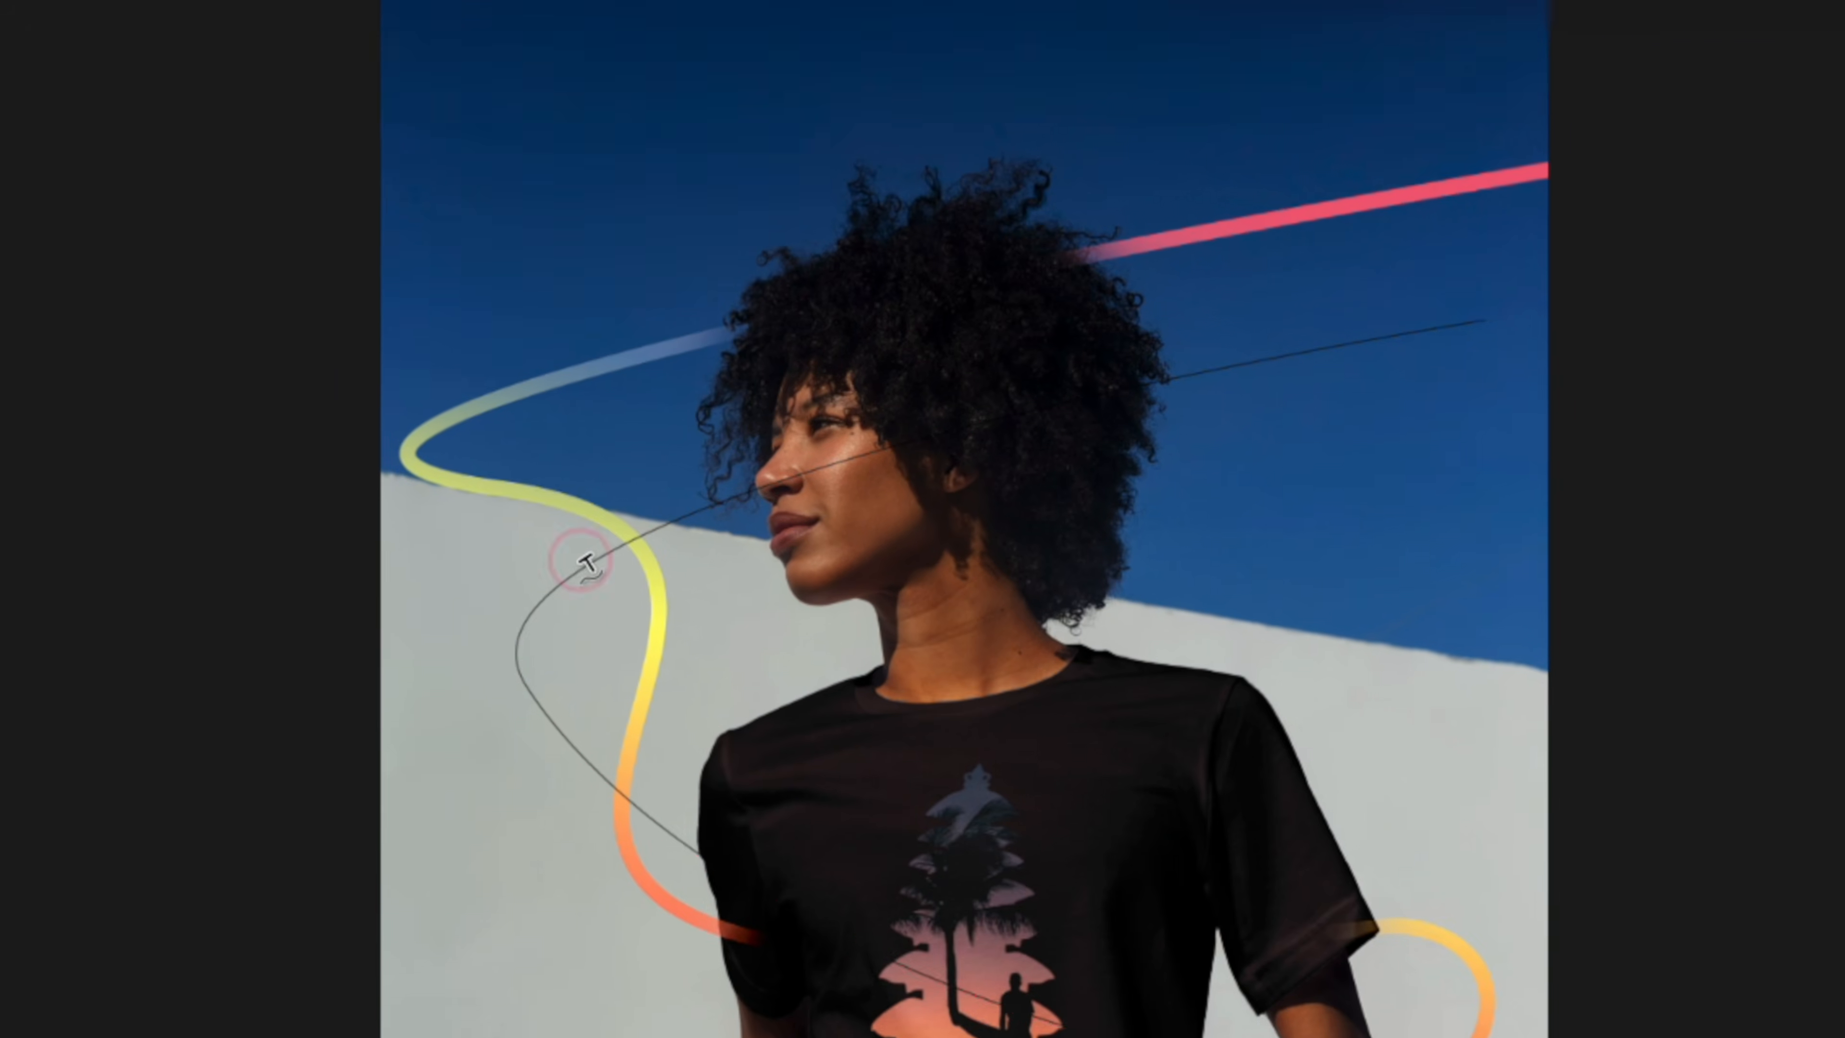
pyautogui.click(919, 767)
pyautogui.write('Imagina')
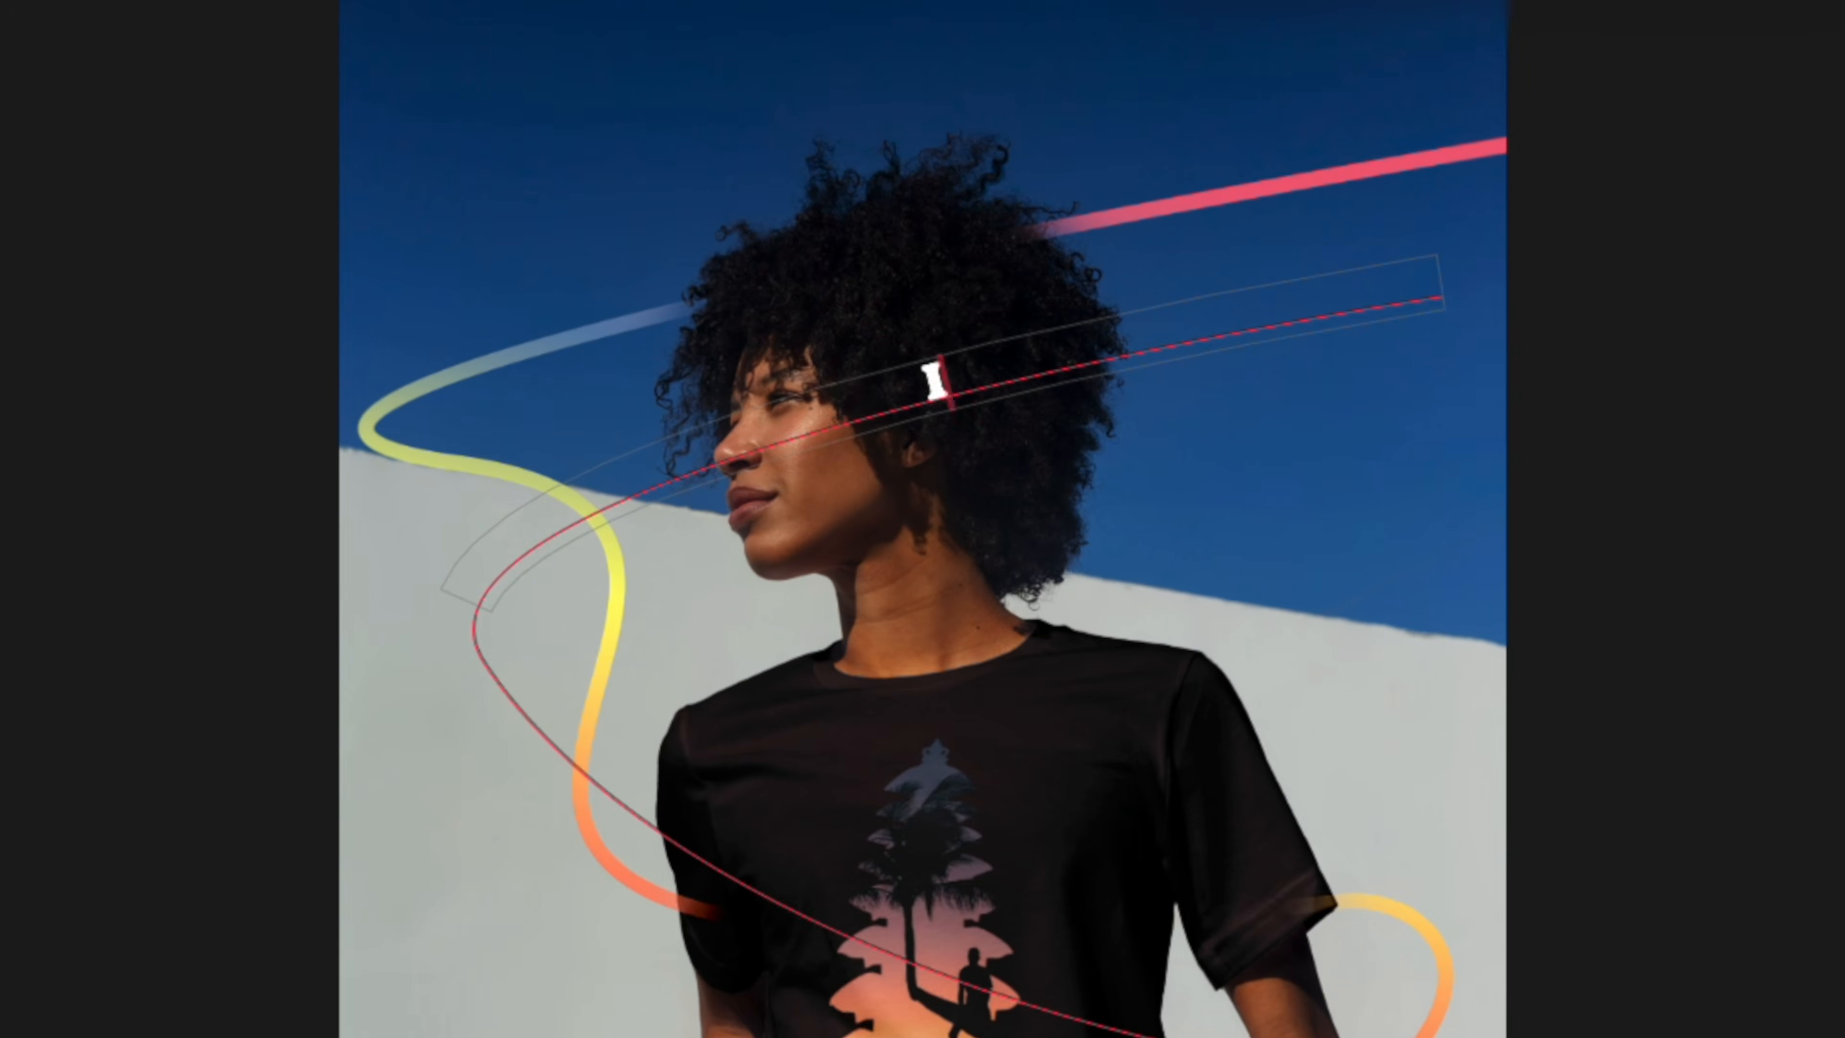